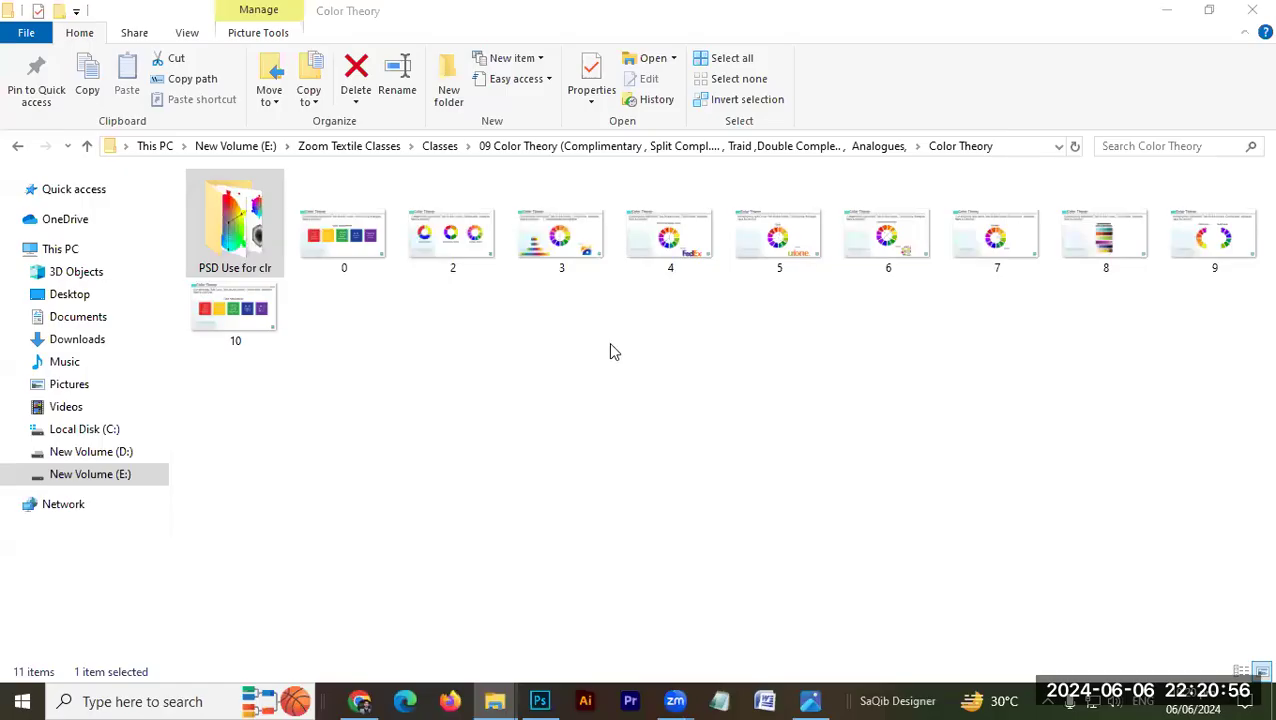
Step: Open slide 0 from the Color Theory folder in Photoshop, then close it
{"action": "left_click", "coordinate": [470, 325]}
{"action": "left_click", "coordinate": [362, 240]}
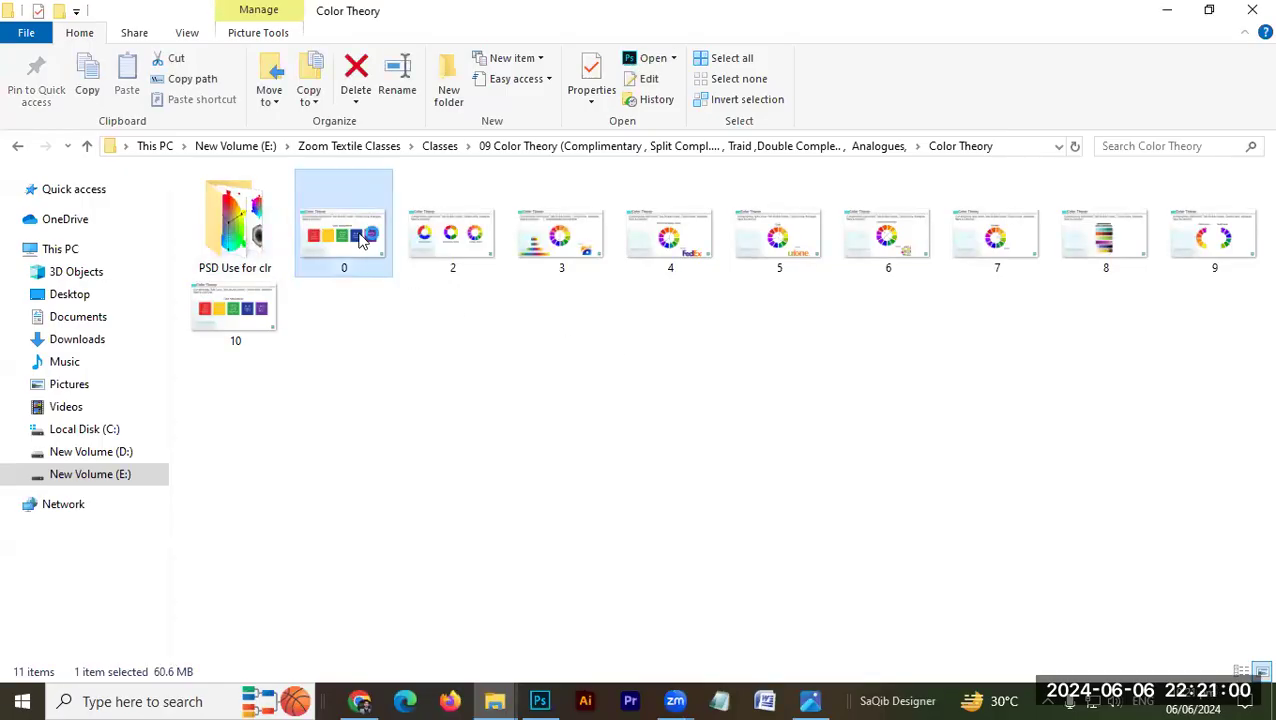
{"action": "double_click", "coordinate": [362, 240]}
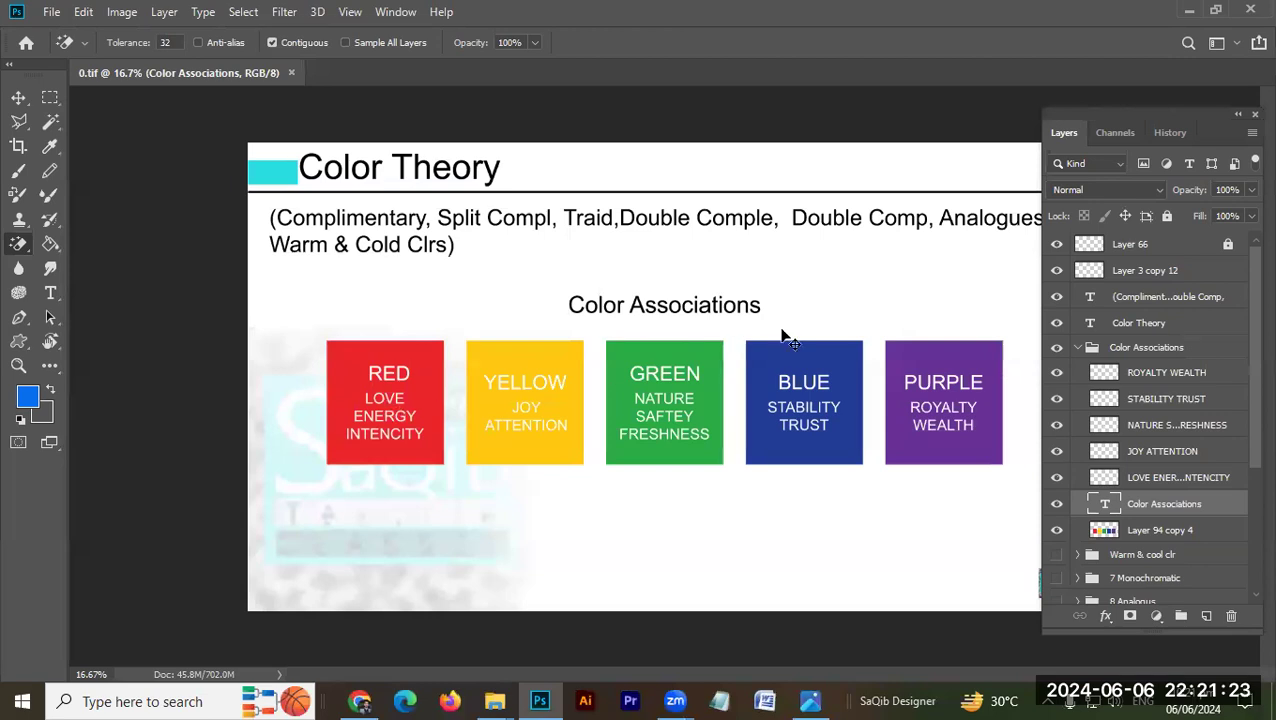
{"action": "key", "text": "ctrl+w"}
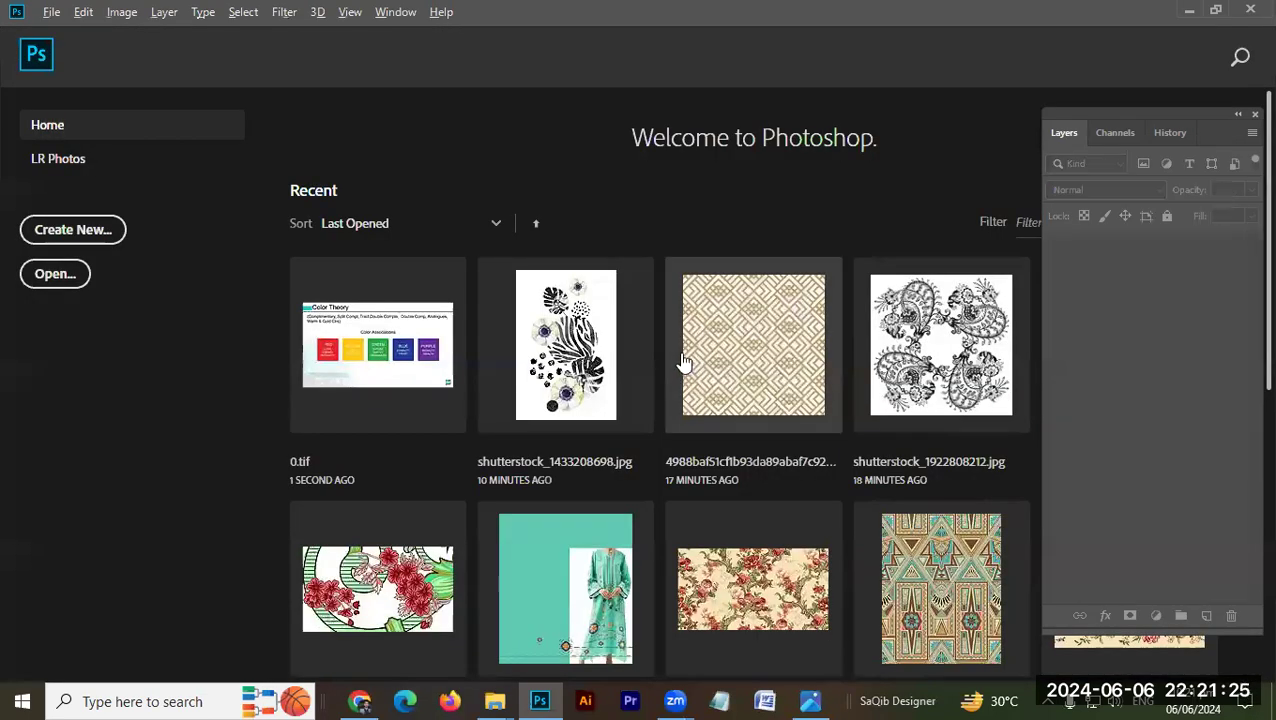
Step: Back in the Color Theory folder, open slide 5
{"action": "key", "text": "alt+Tab"}
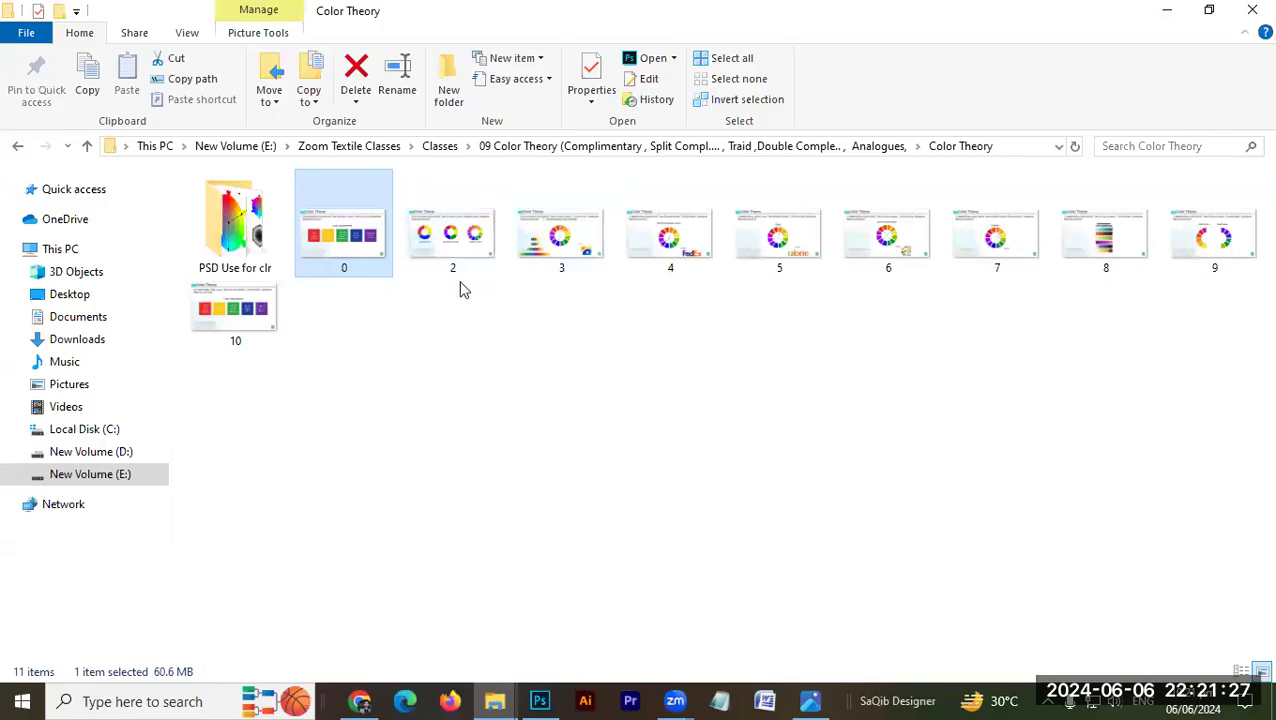
{"action": "scroll", "coordinate": [461, 287], "scroll_direction": "up", "scroll_amount": 2, "text": "ctrl"}
{"action": "scroll", "coordinate": [461, 287], "scroll_direction": "down", "scroll_amount": 1}
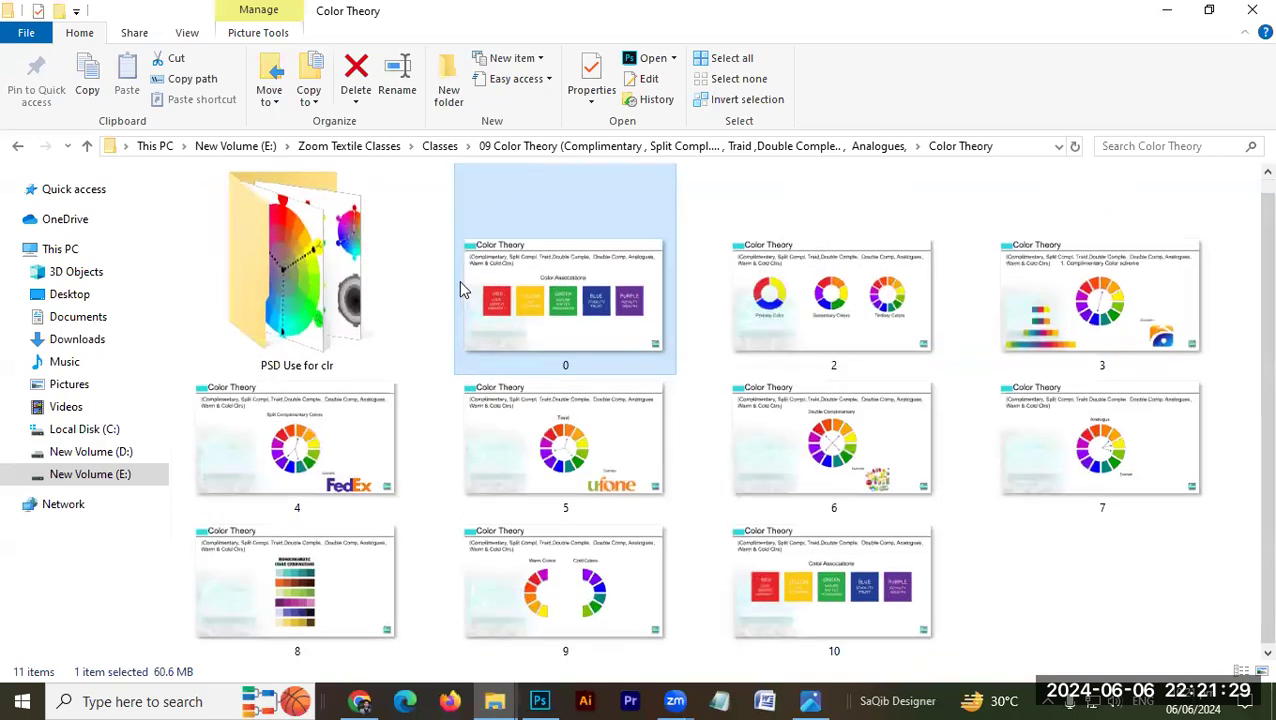
{"action": "double_click", "coordinate": [600, 404]}
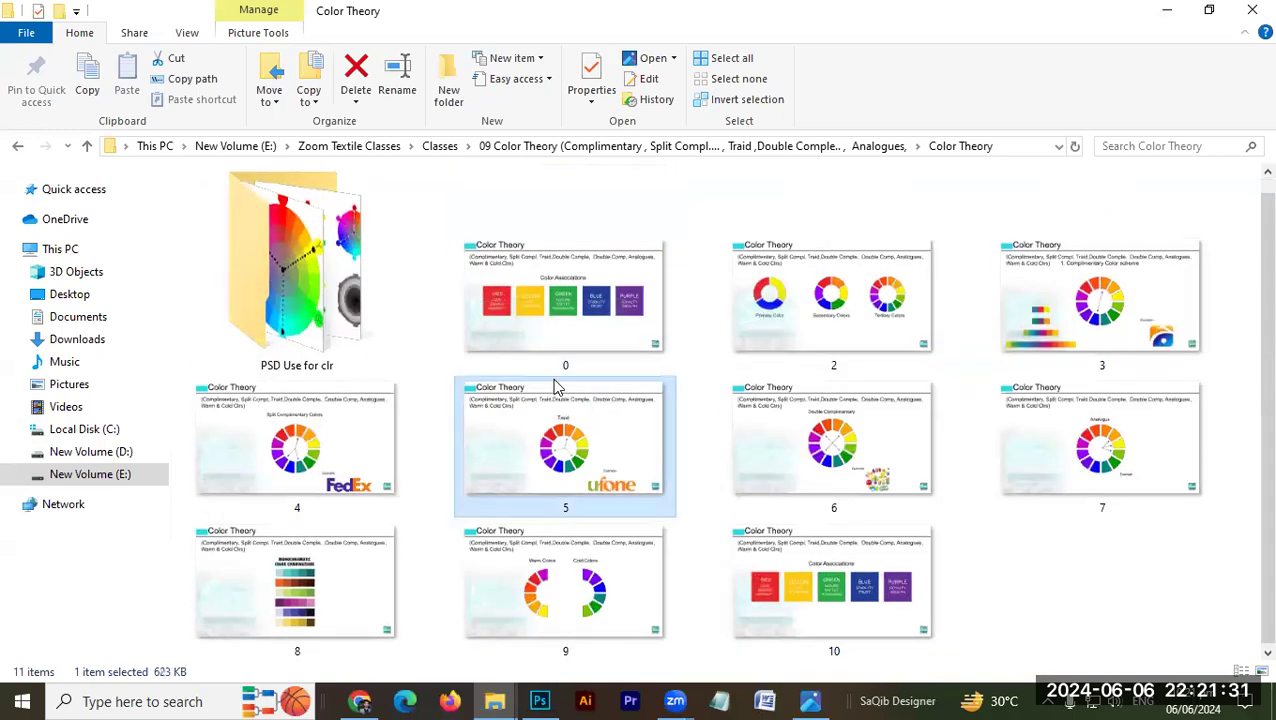
Step: Move up to the Classes folder and open 08 Software Color & Print Color
{"action": "left_click", "coordinate": [890, 152]}
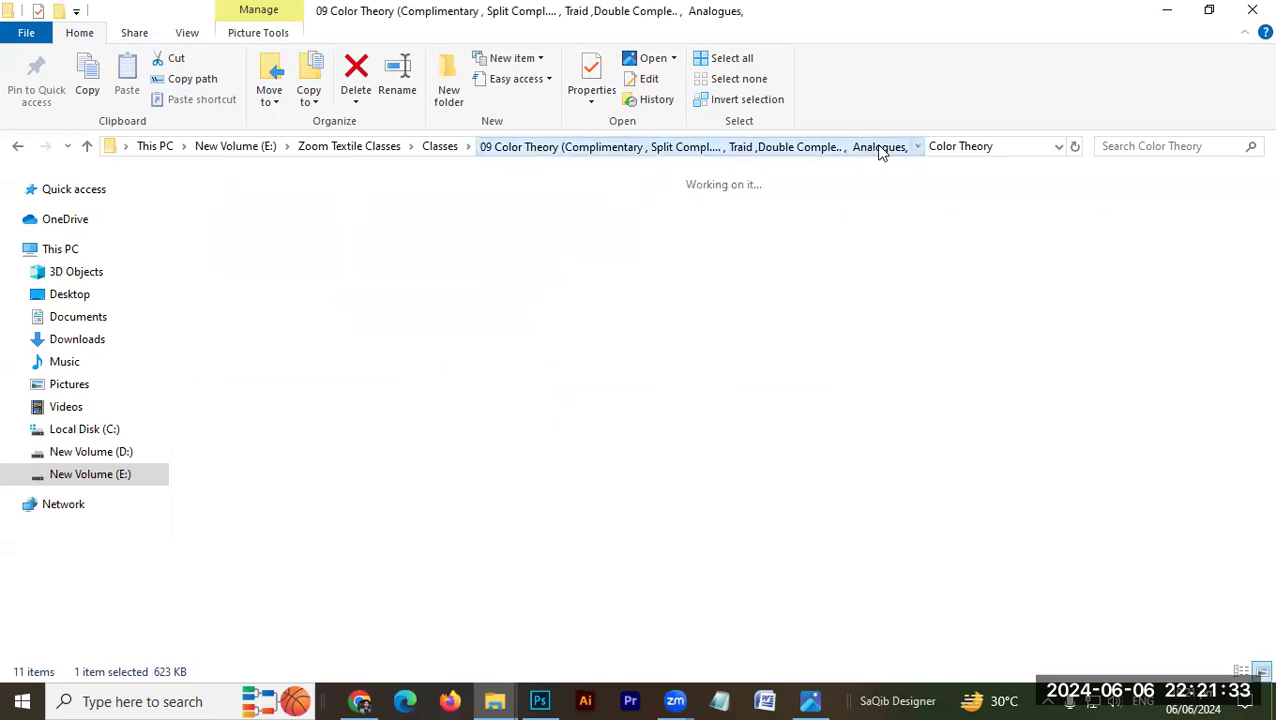
{"action": "left_click", "coordinate": [490, 252]}
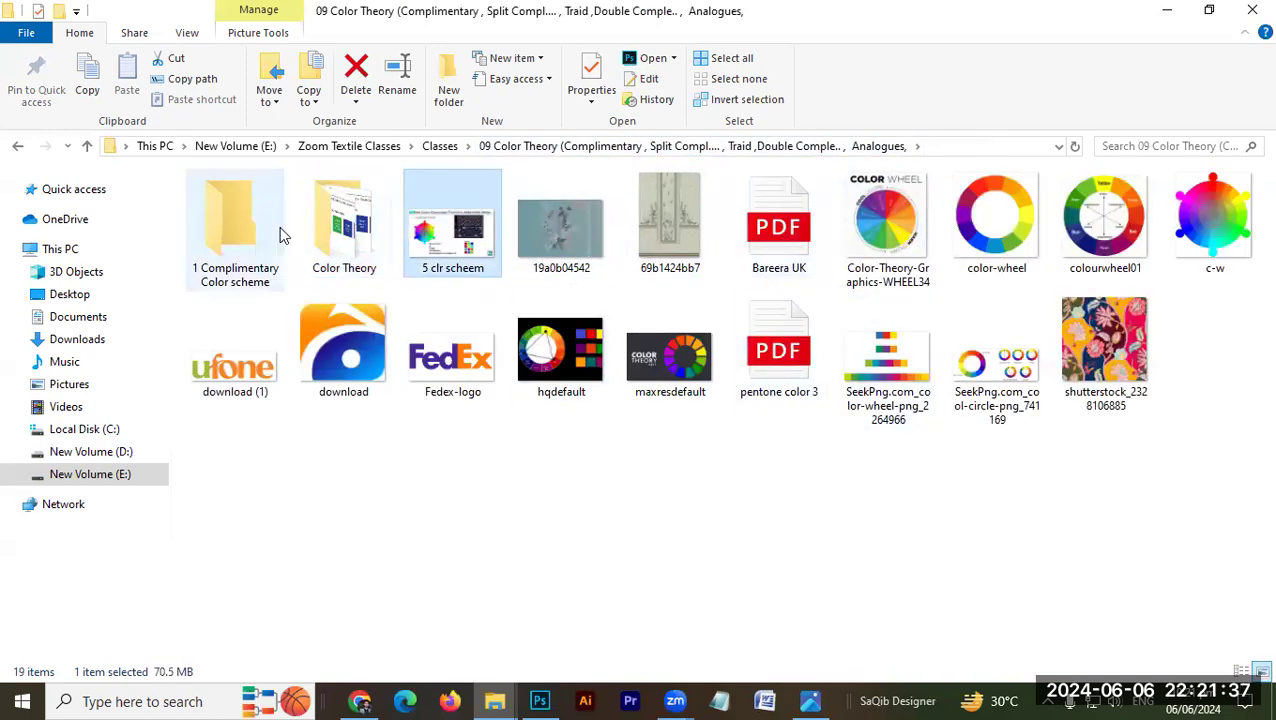
{"action": "left_click", "coordinate": [688, 150]}
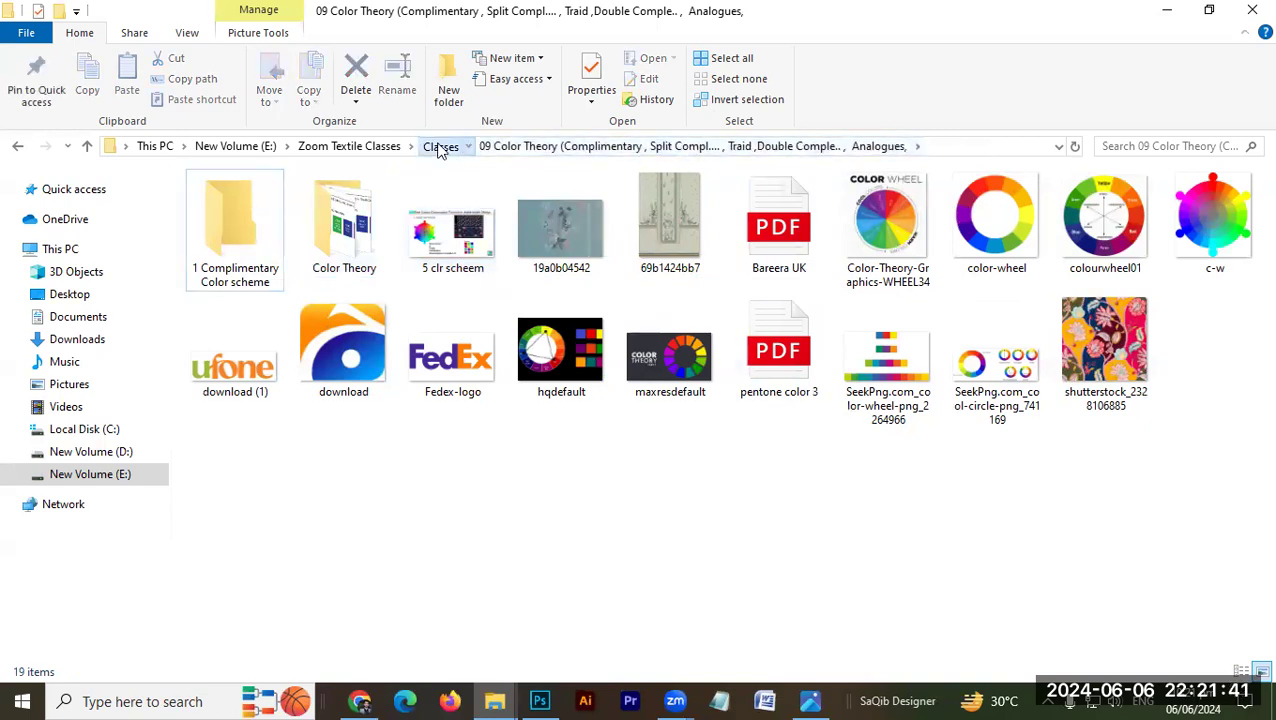
{"action": "left_click", "coordinate": [441, 147]}
{"action": "double_click", "coordinate": [591, 248]}
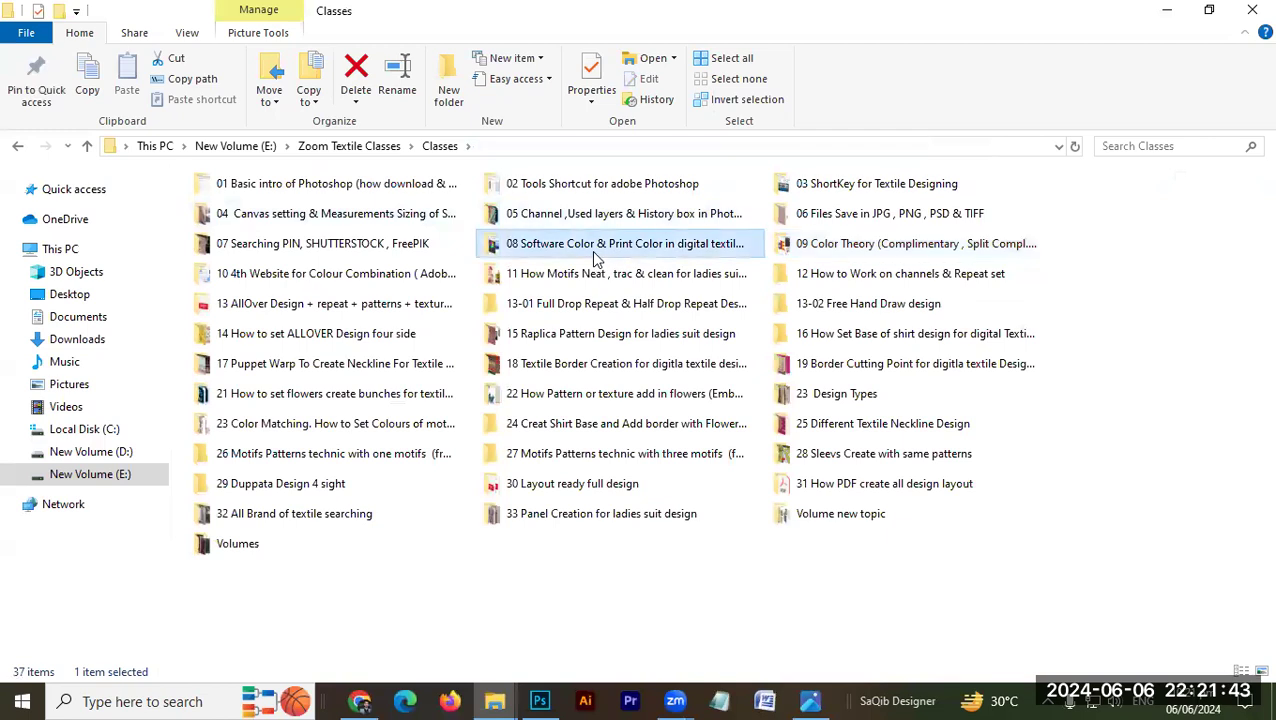
Step: Open 0 Basic Concept Of Color Theory PSD in Photoshop and switch to the Move tool
{"action": "double_click", "coordinate": [265, 242]}
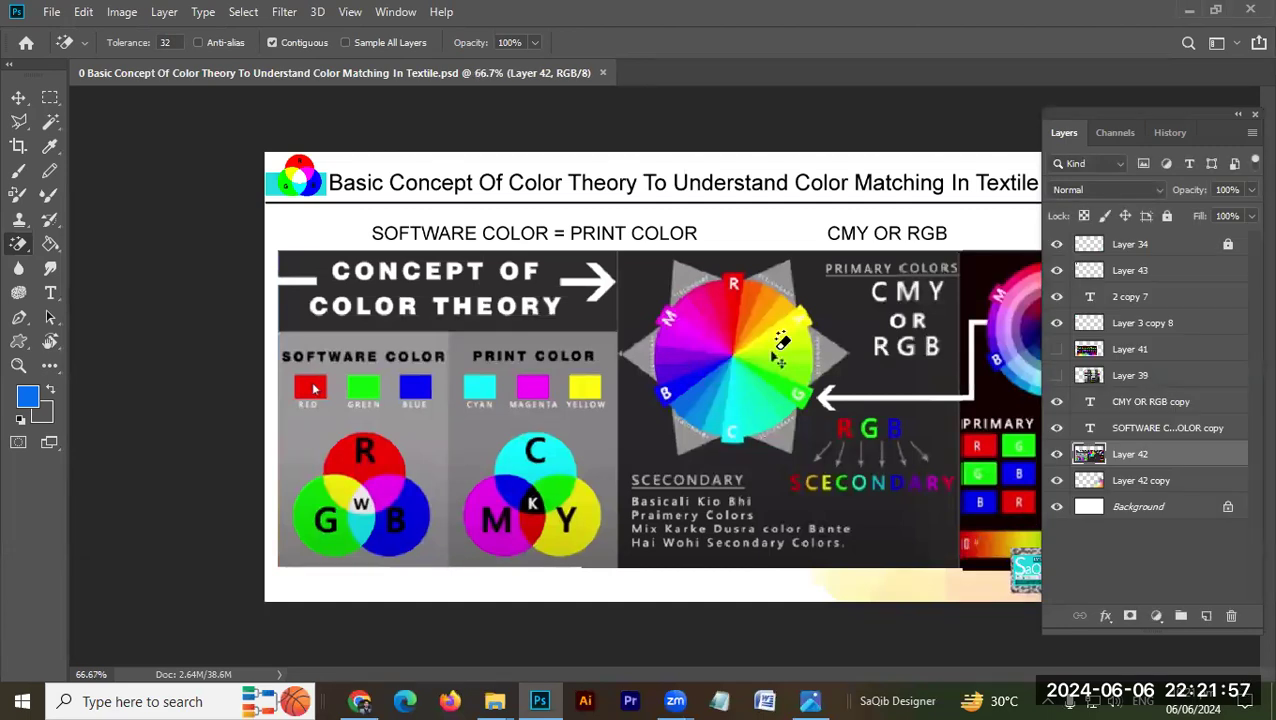
{"action": "key", "text": "v"}
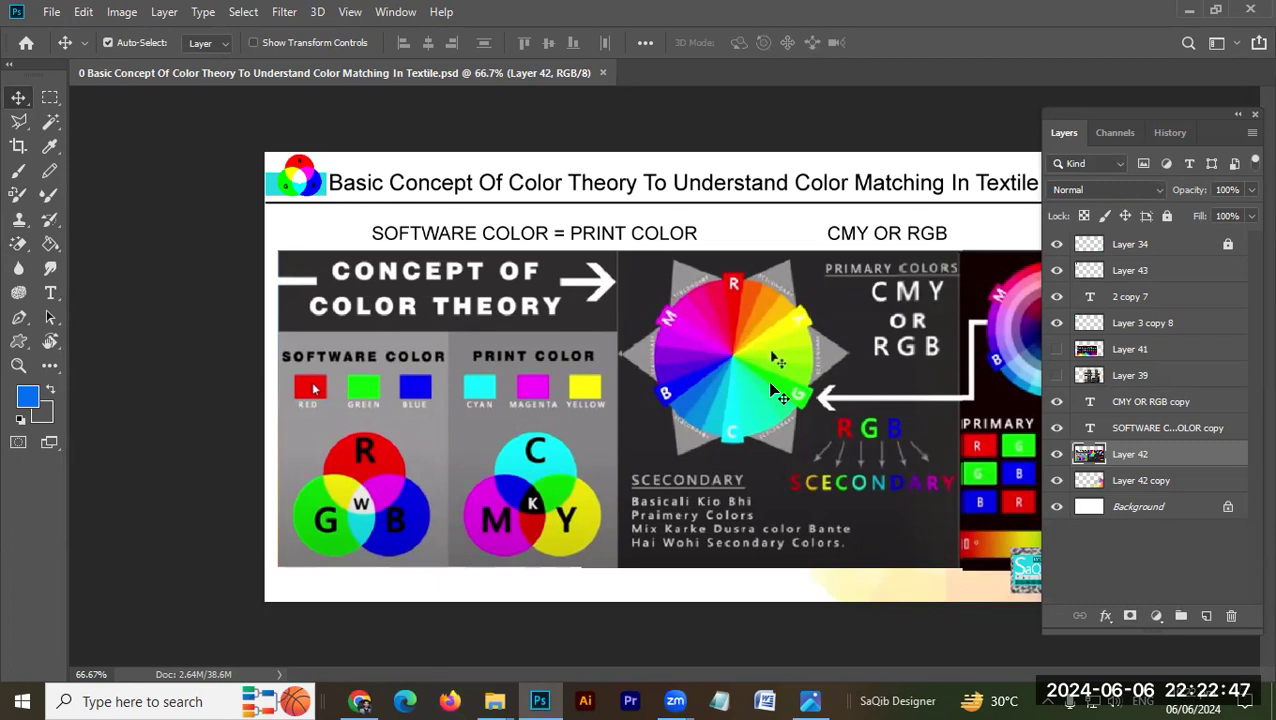
{"action": "left_click", "coordinate": [363, 700]}
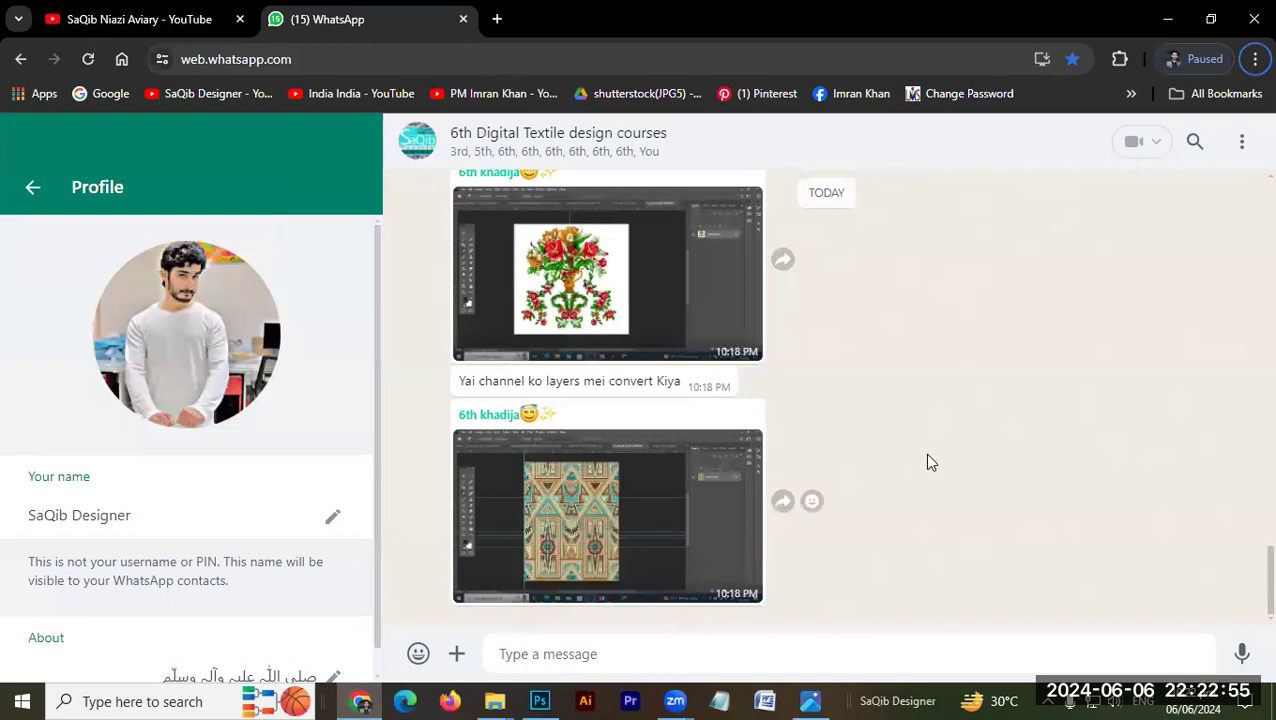
{"action": "mouse_move", "coordinate": [607, 515]}
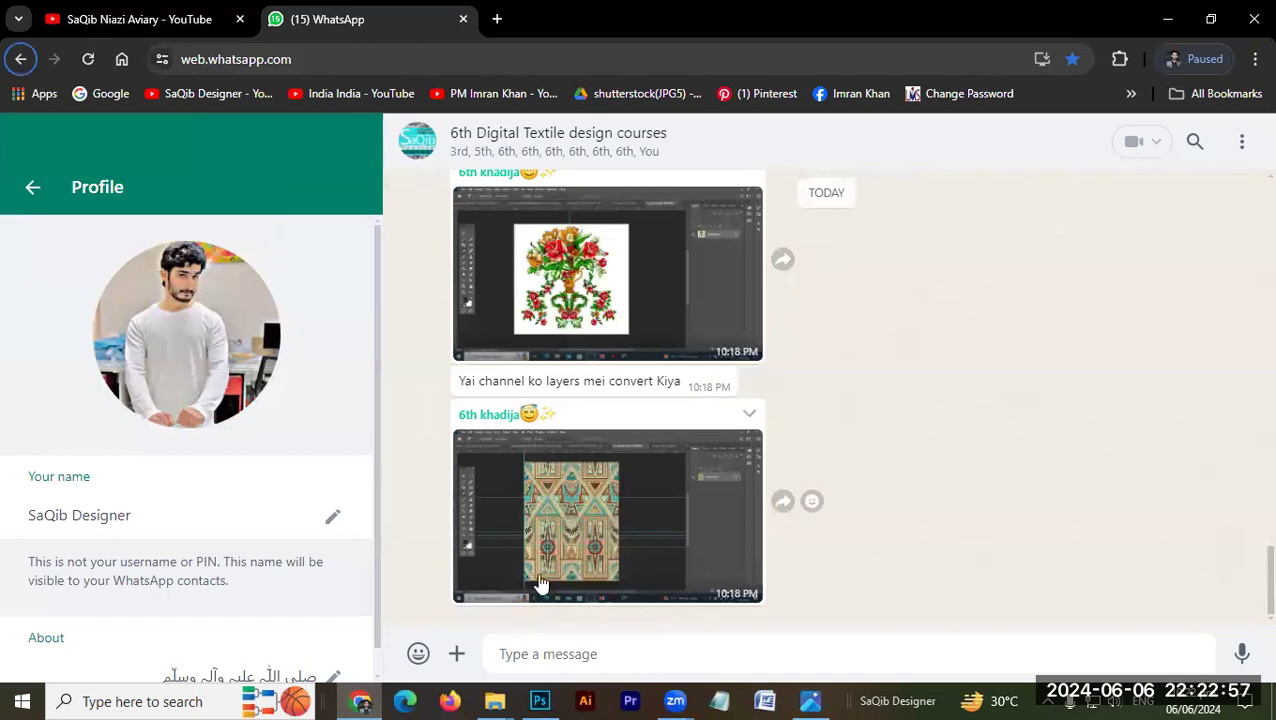
{"action": "left_click", "coordinate": [535, 700]}
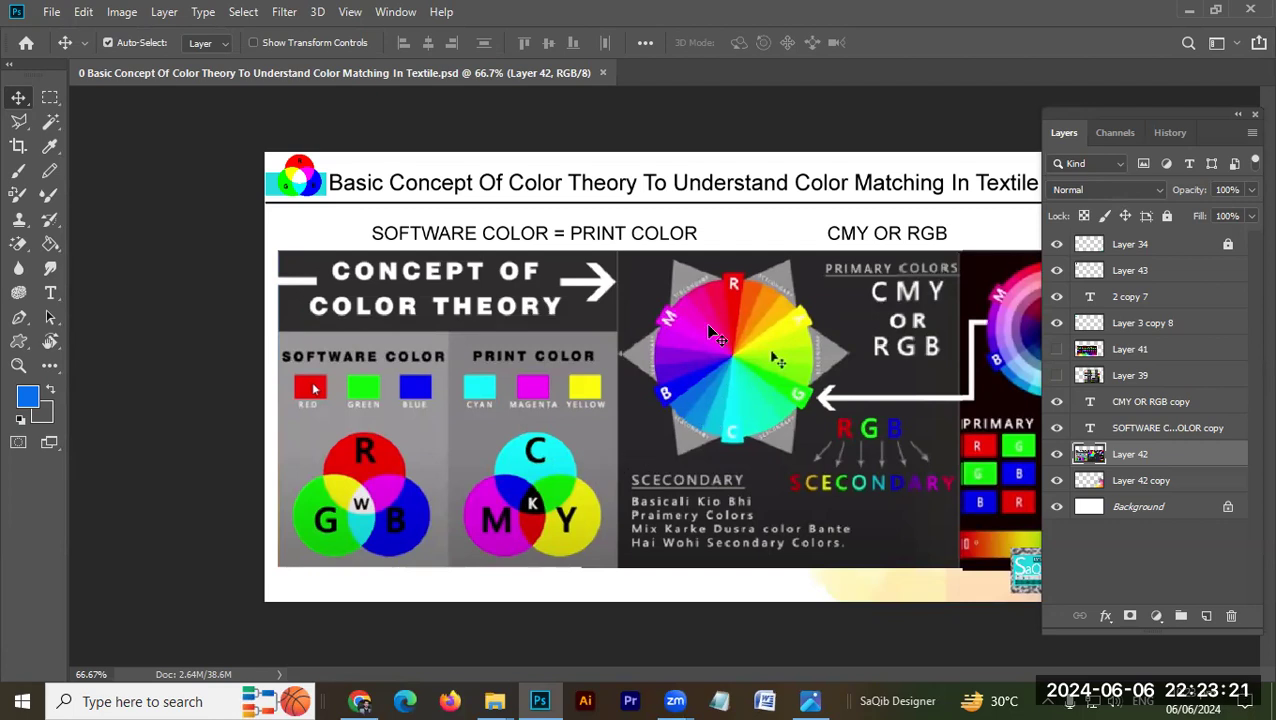
{"action": "left_click_drag", "start_coordinate": [740, 315], "coordinate": [811, 362]}
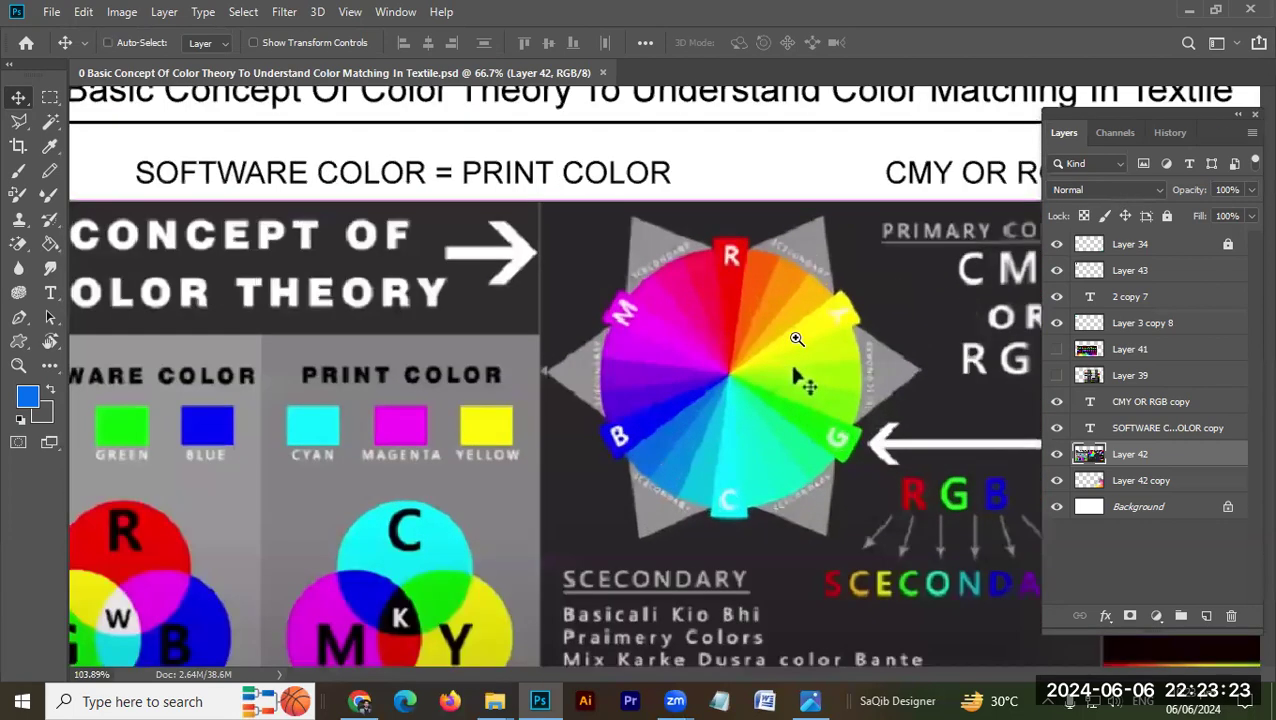
{"action": "left_click_drag", "start_coordinate": [612, 279], "coordinate": [555, 165]}
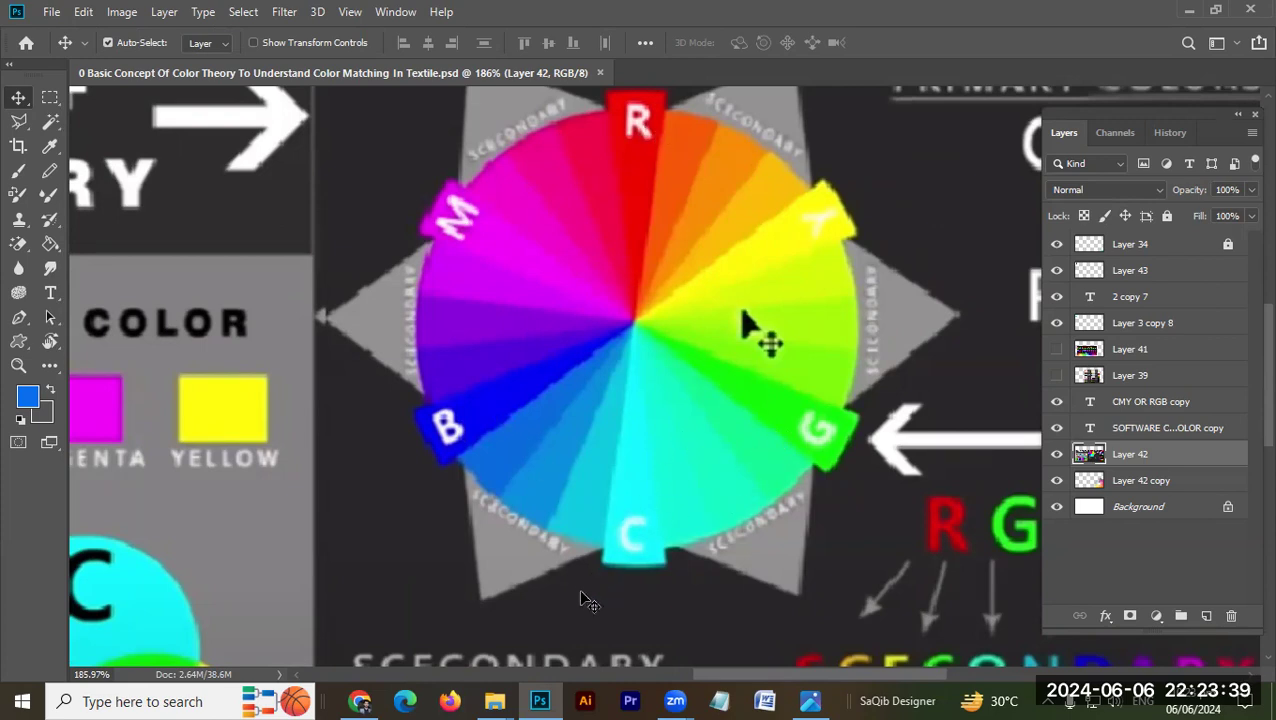
{"action": "scroll", "coordinate": [664, 350], "scroll_direction": "down", "scroll_amount": 5}
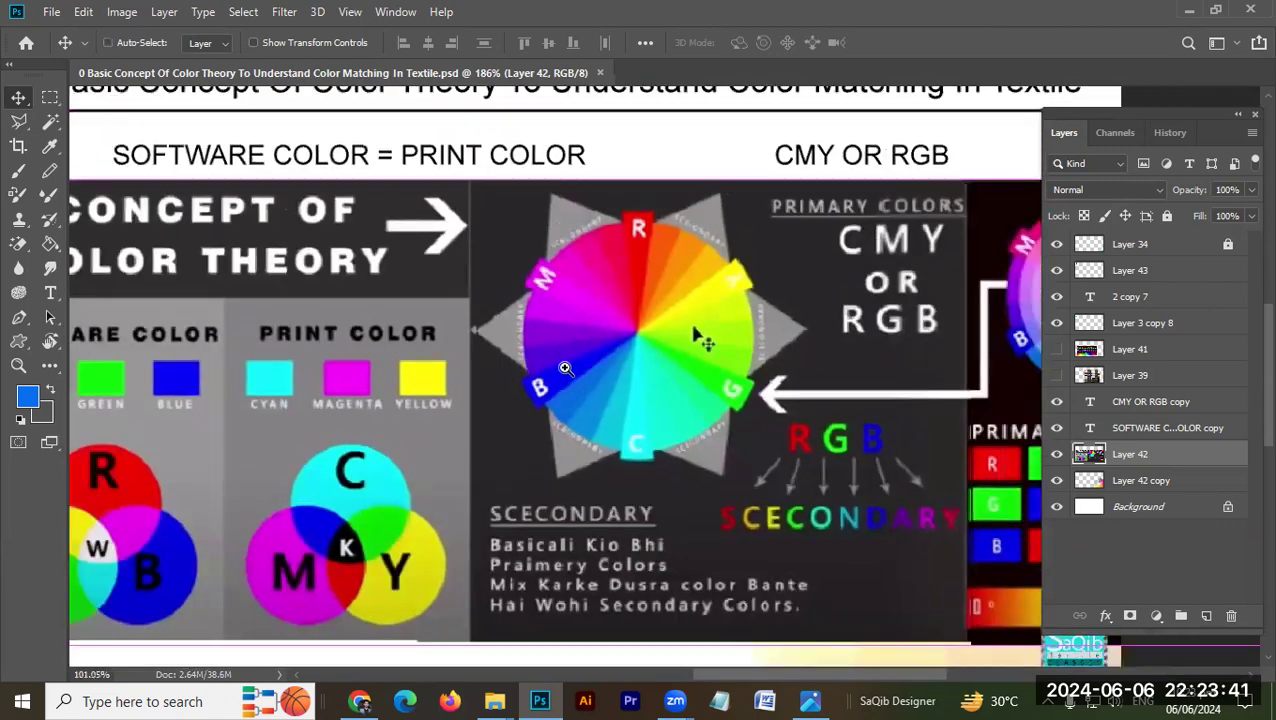
Step: Drag Layer 42 left in several strokes until the Tint, Tone and Shade panels fit the page
{"action": "scroll", "coordinate": [827, 452], "scroll_direction": "up", "scroll_amount": 3}
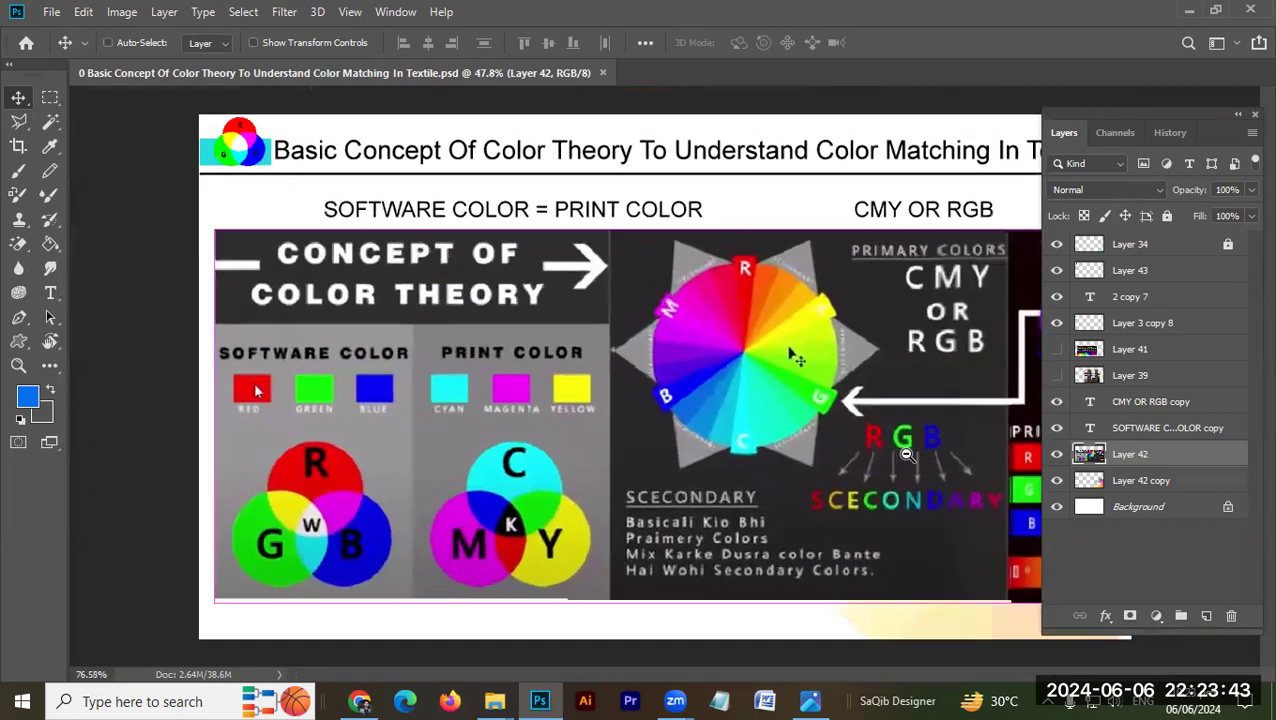
{"action": "left_click_drag", "start_coordinate": [940, 474], "coordinate": [583, 410]}
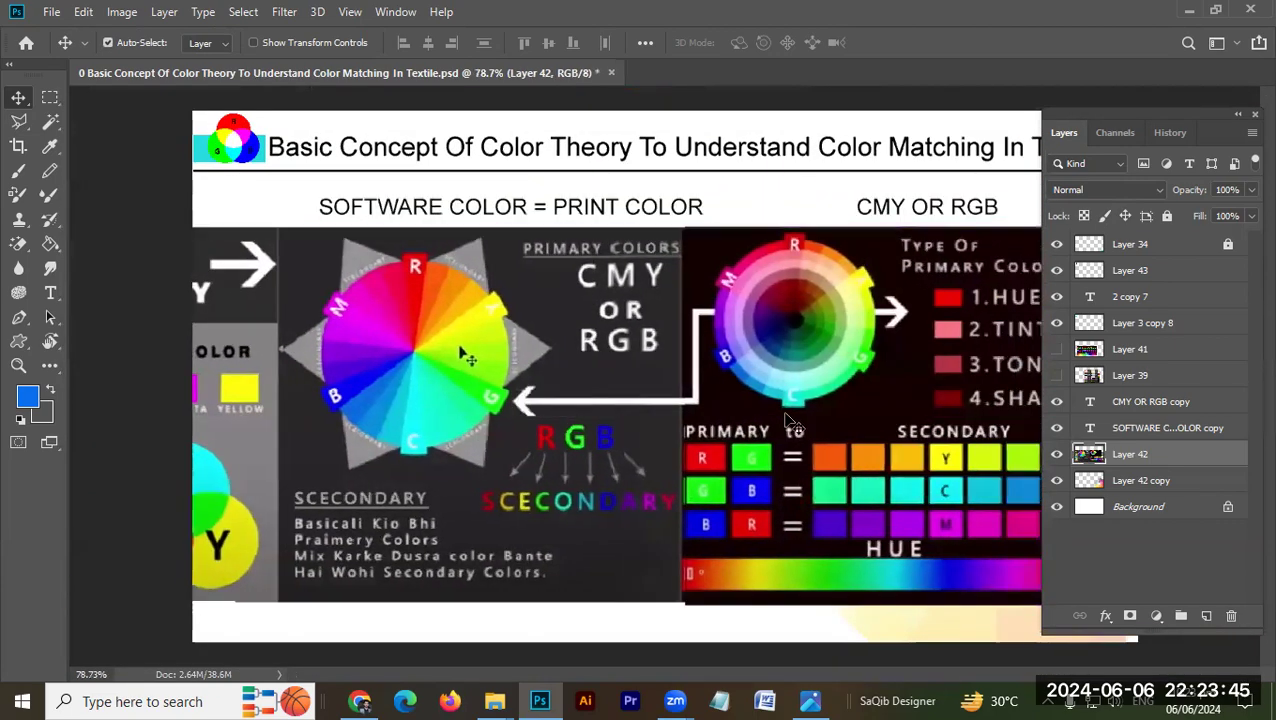
{"action": "left_click_drag", "start_coordinate": [583, 410], "coordinate": [507, 397]}
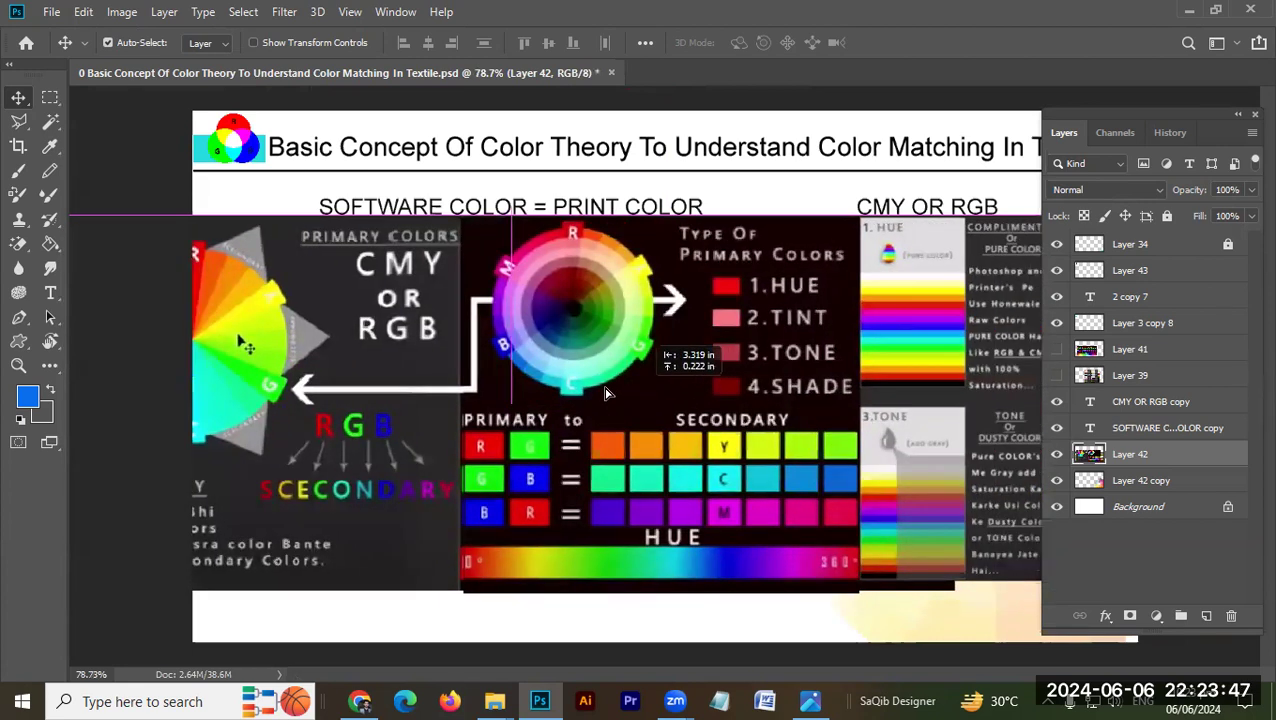
{"action": "left_click_drag", "start_coordinate": [815, 397], "coordinate": [767, 397]}
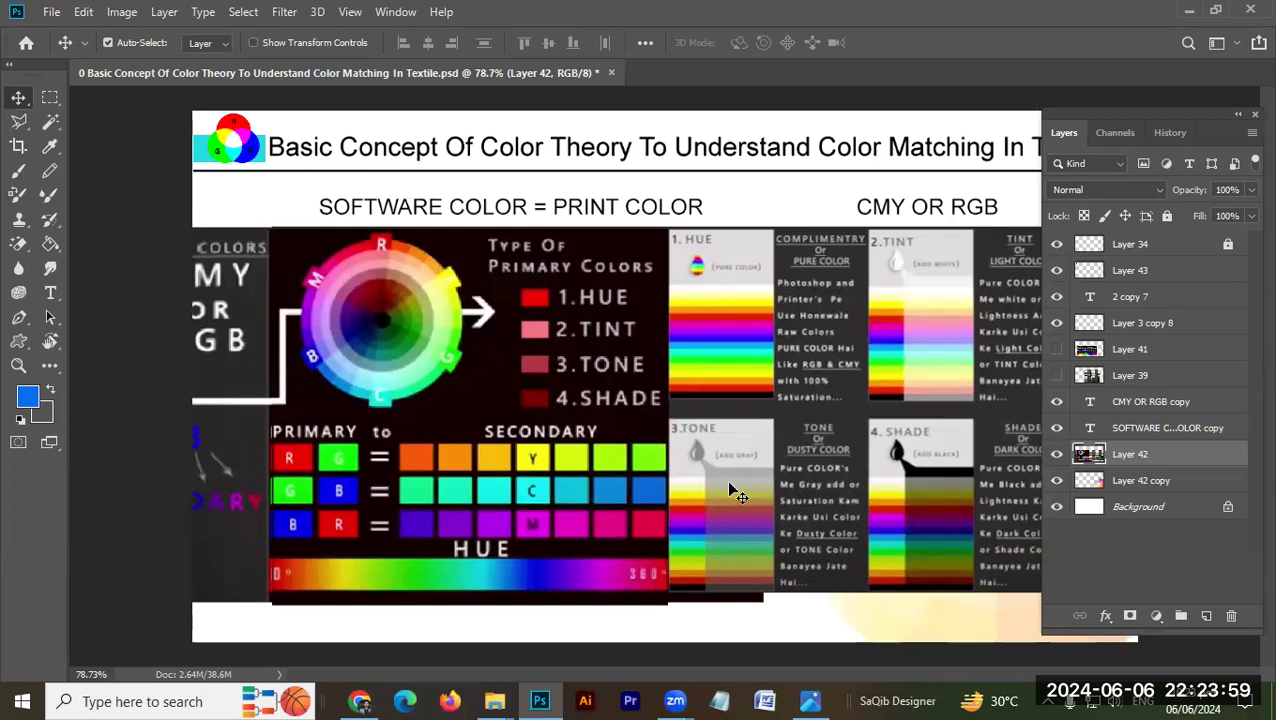
{"action": "left_click_drag", "start_coordinate": [966, 490], "coordinate": [733, 490]}
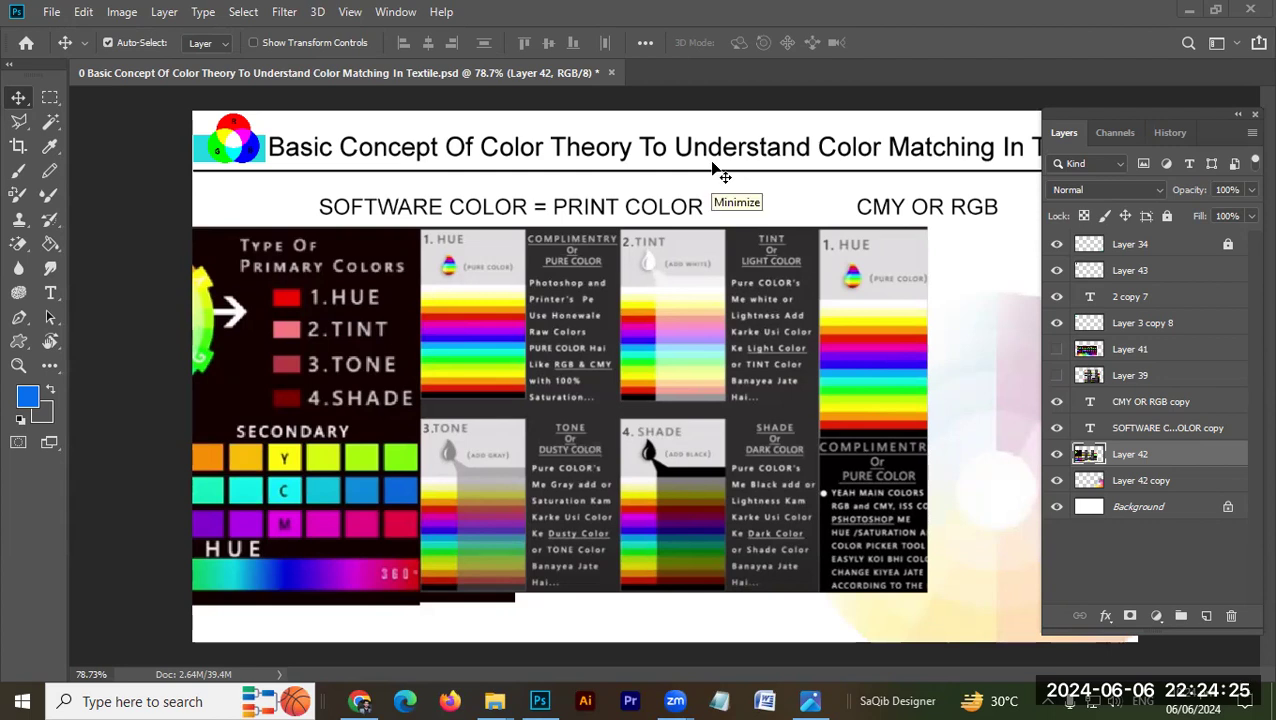
Step: Step forward through the slides from 8.jpg to 18.jpg, the Textile Border Design slide
{"action": "left_click", "coordinate": [810, 700]}
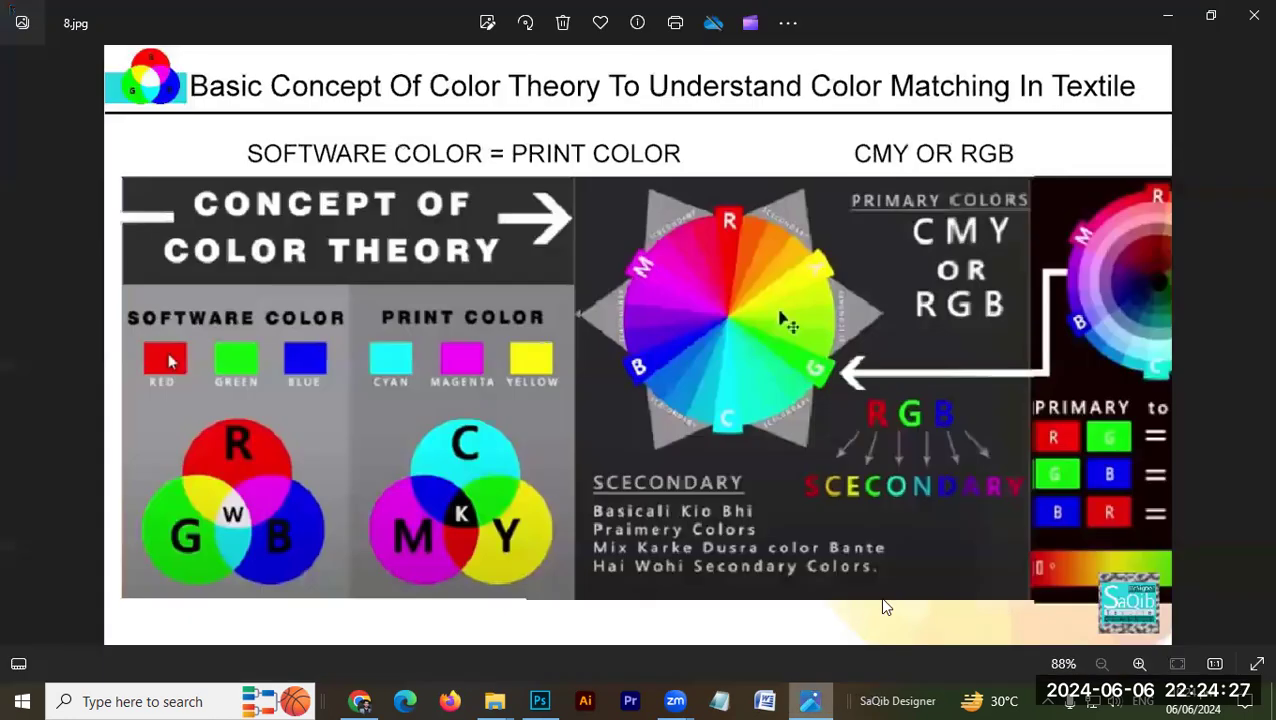
{"action": "key", "text": "Right"}
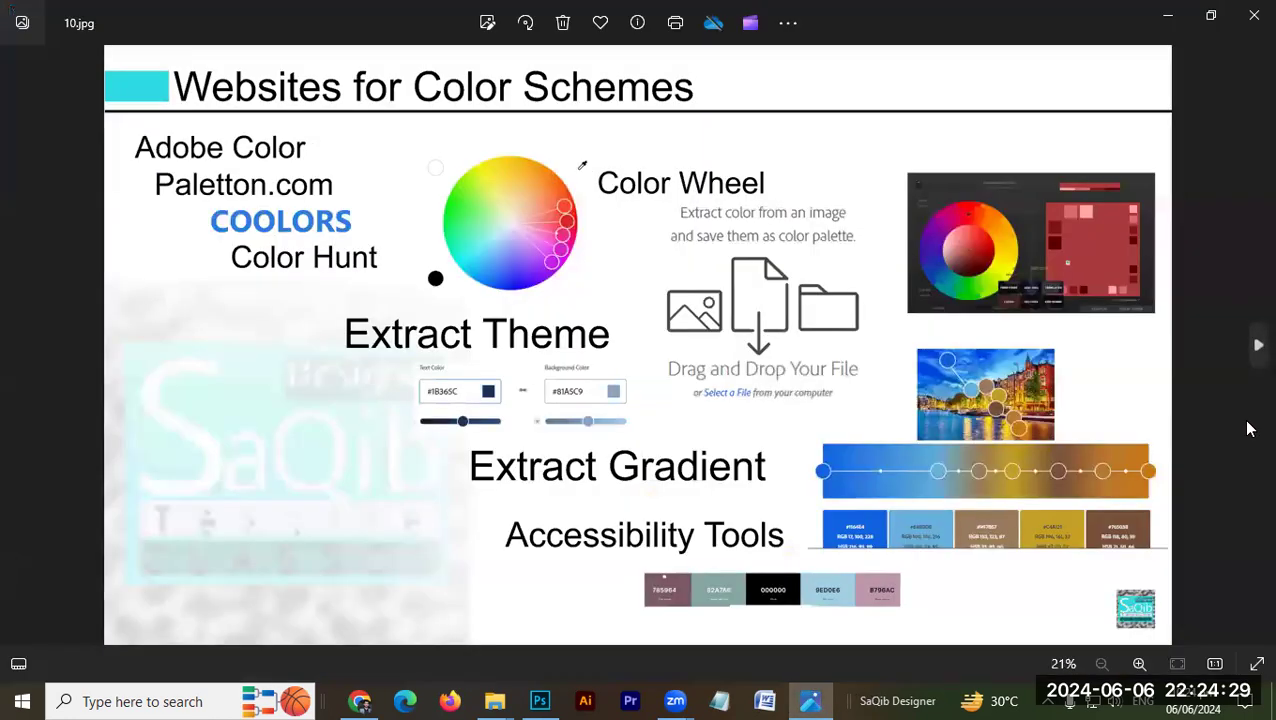
{"action": "mouse_move", "coordinate": [1240, 420]}
{"action": "key", "text": "Right"}
{"action": "key", "text": "Right"}
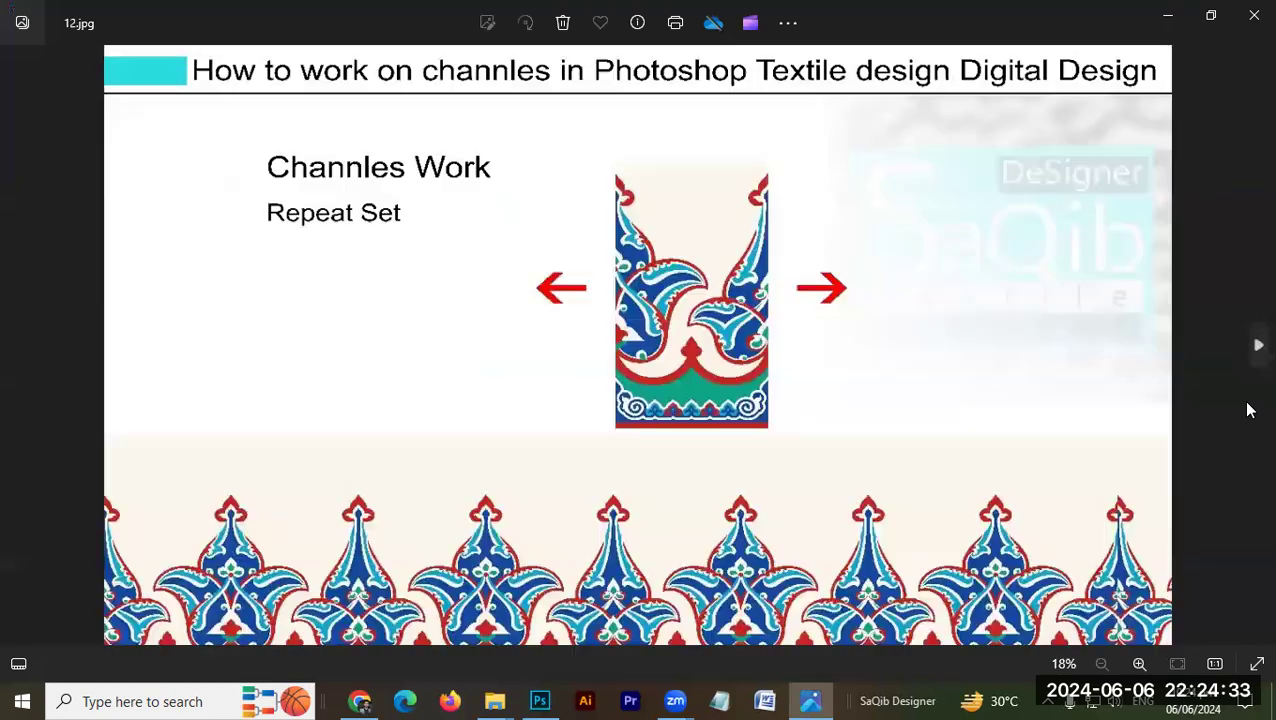
{"action": "key", "text": "Right"}
{"action": "key", "text": "Right"}
{"action": "key", "text": "Right"}
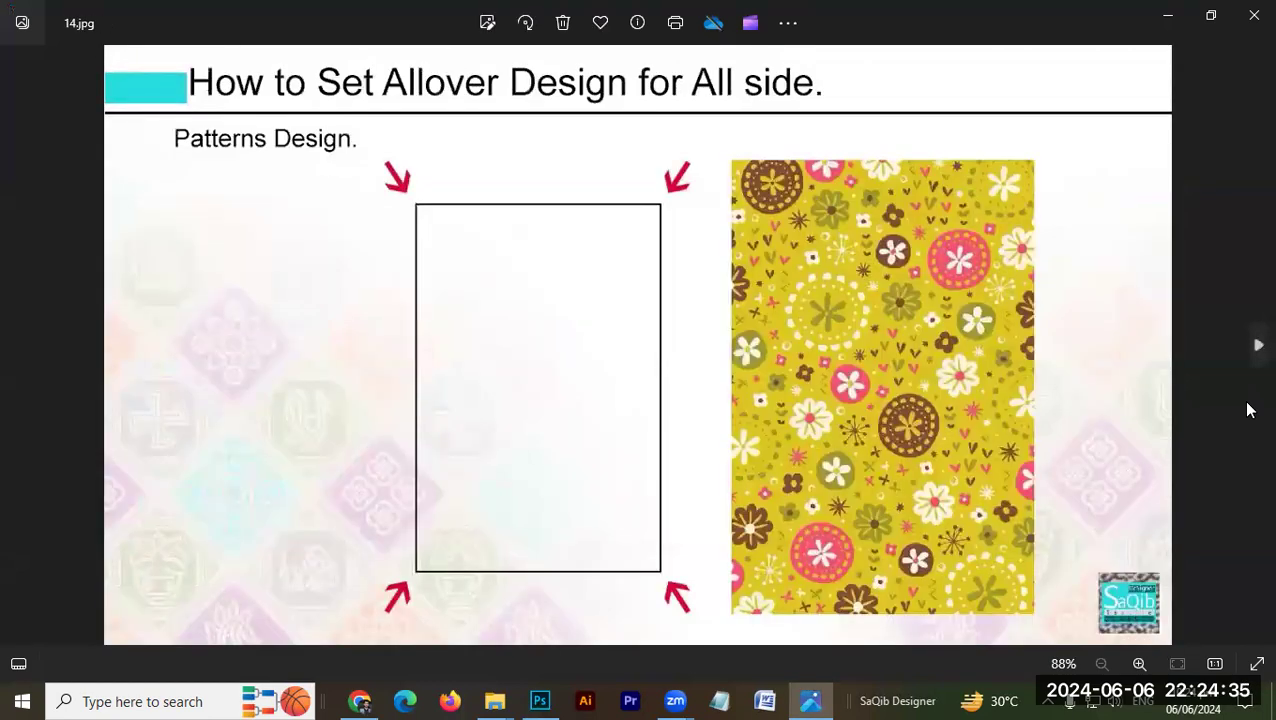
{"action": "key", "text": "Right"}
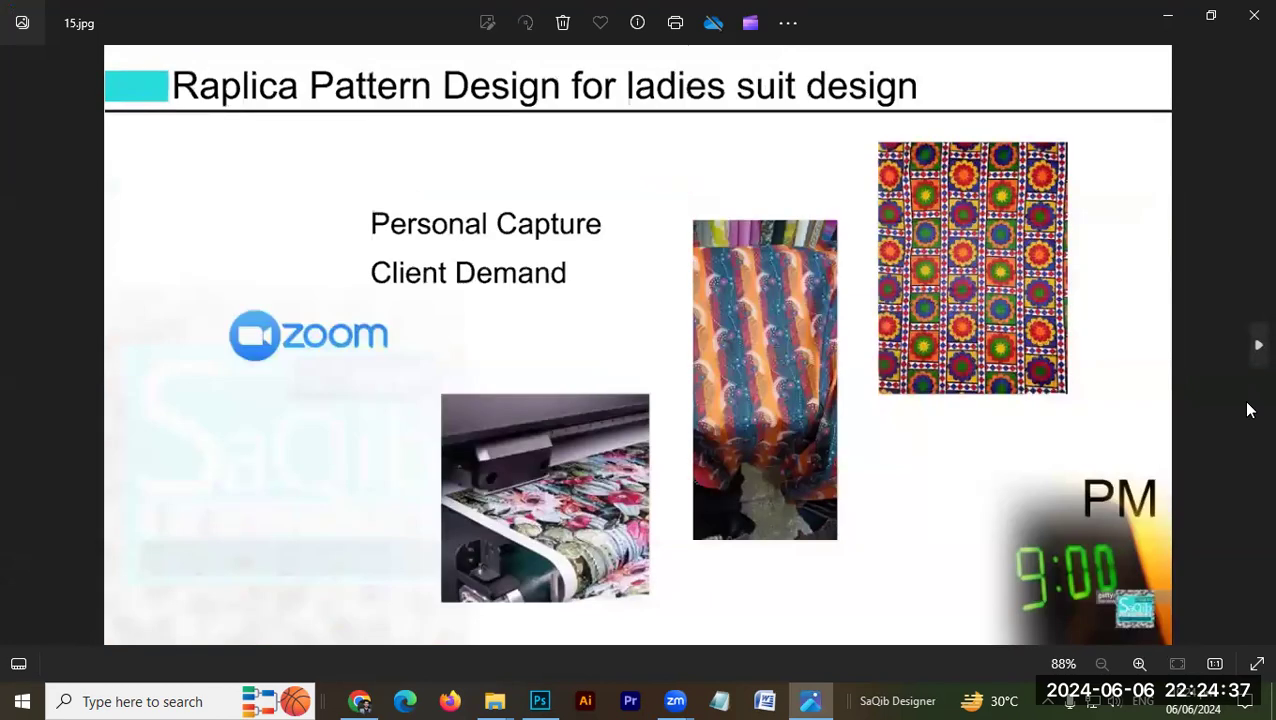
{"action": "key", "text": "Right"}
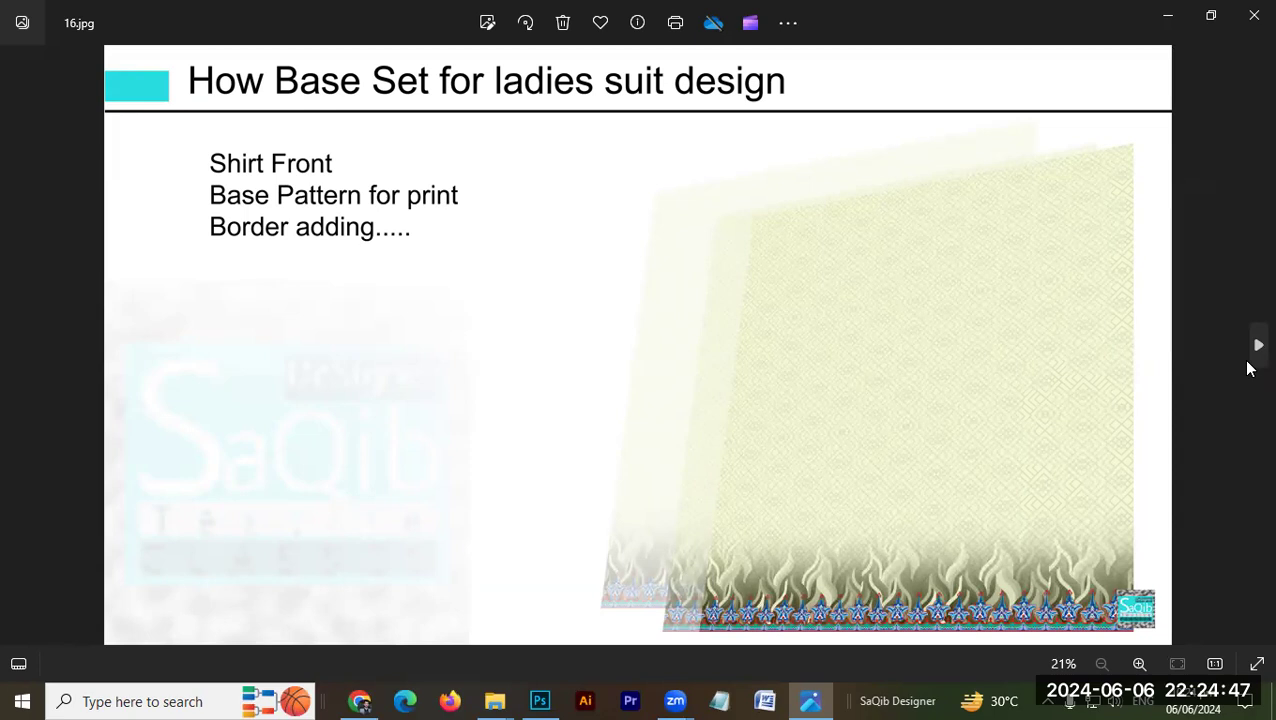
{"action": "key", "text": "Right"}
{"action": "key", "text": "Right"}
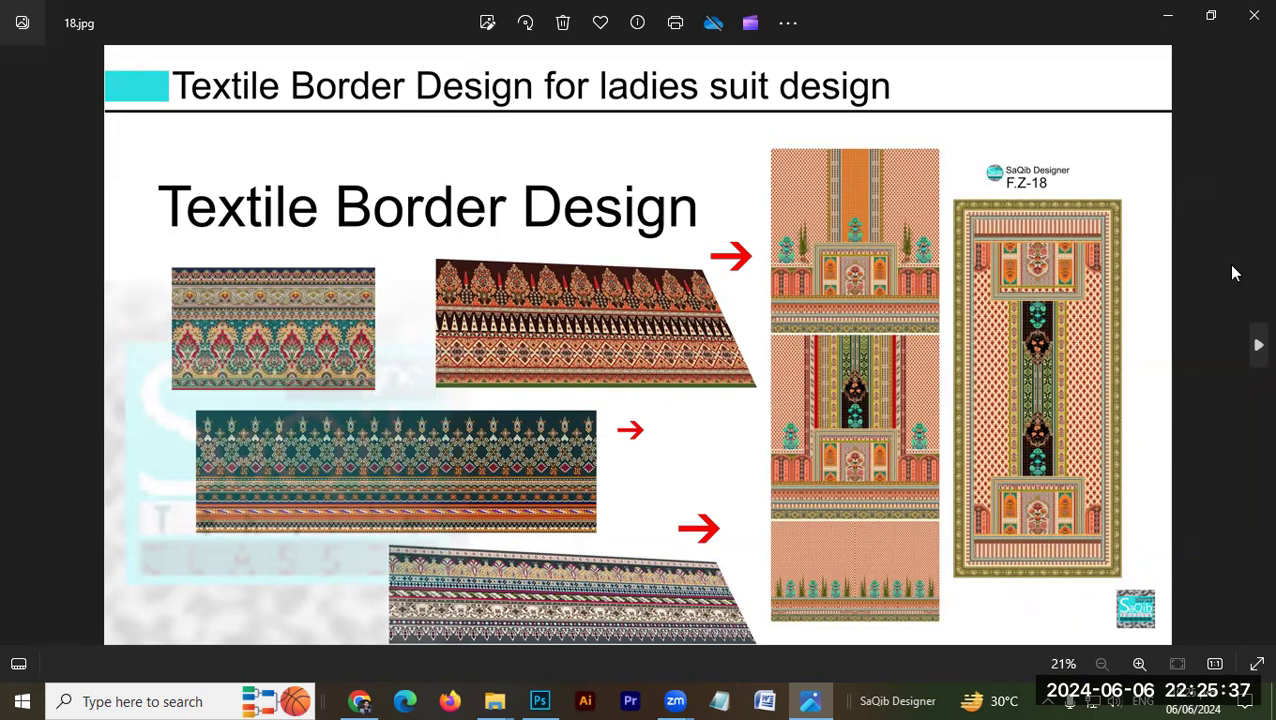
{"action": "left_click", "coordinate": [17, 381]}
{"action": "left_click", "coordinate": [1248, 503]}
{"action": "left_click", "coordinate": [1245, 502]}
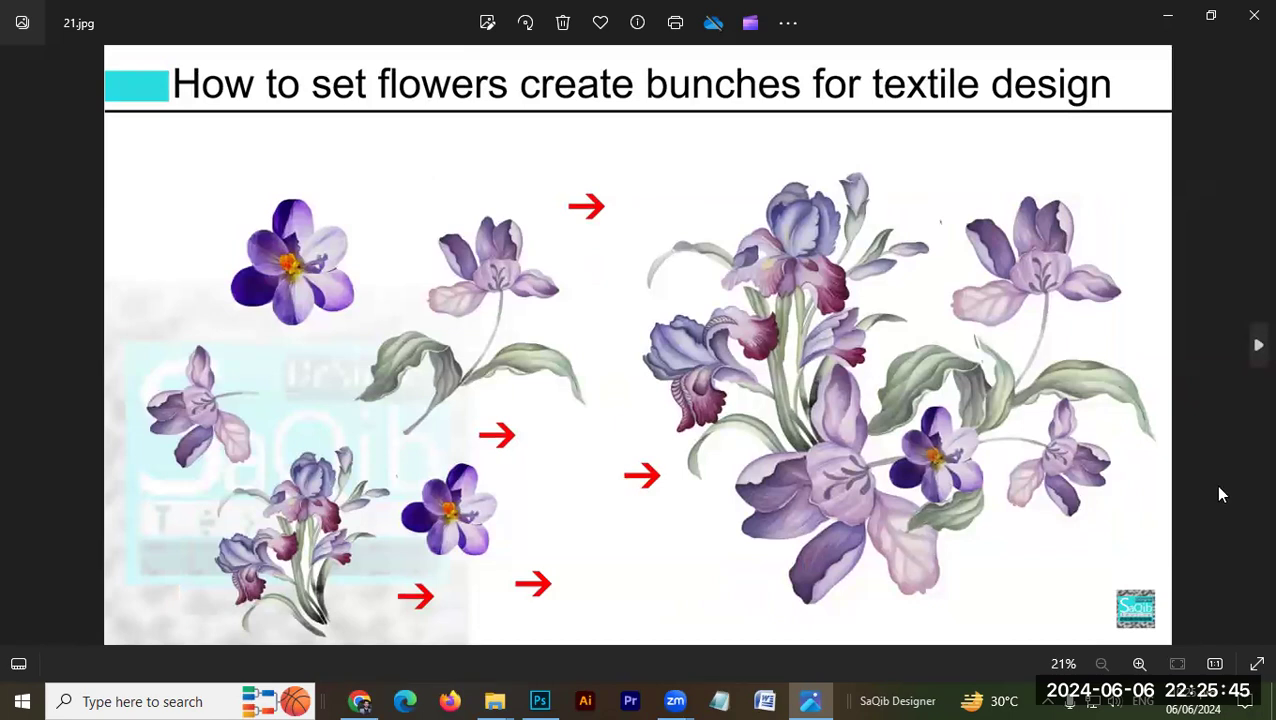
{"action": "mouse_move", "coordinate": [16, 344]}
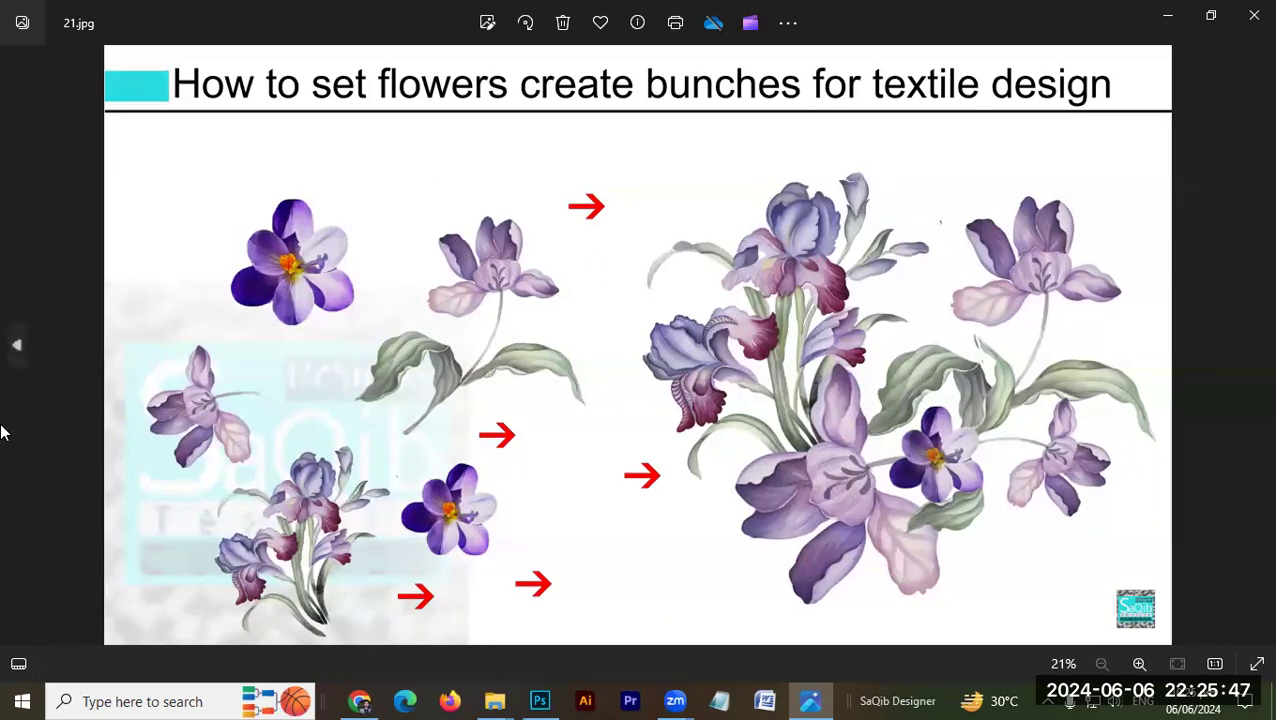
{"action": "key", "text": "Left"}
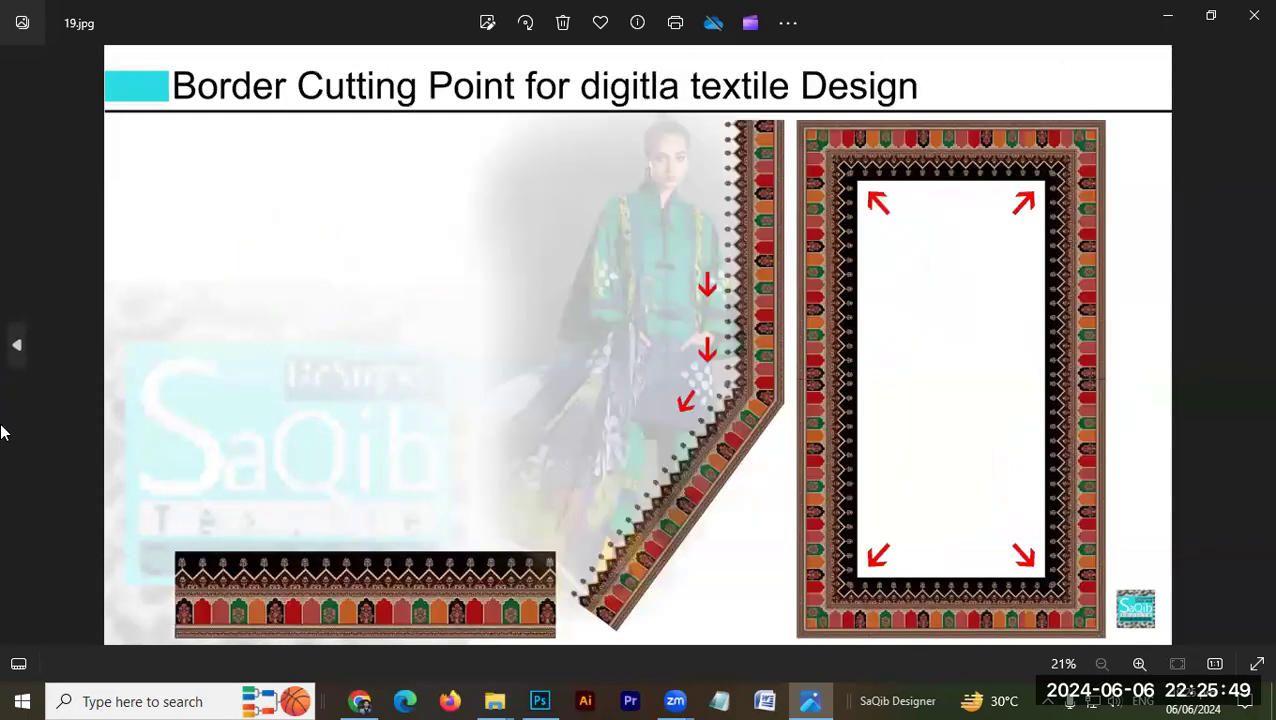
{"action": "key", "text": "Left"}
{"action": "key", "text": "Left"}
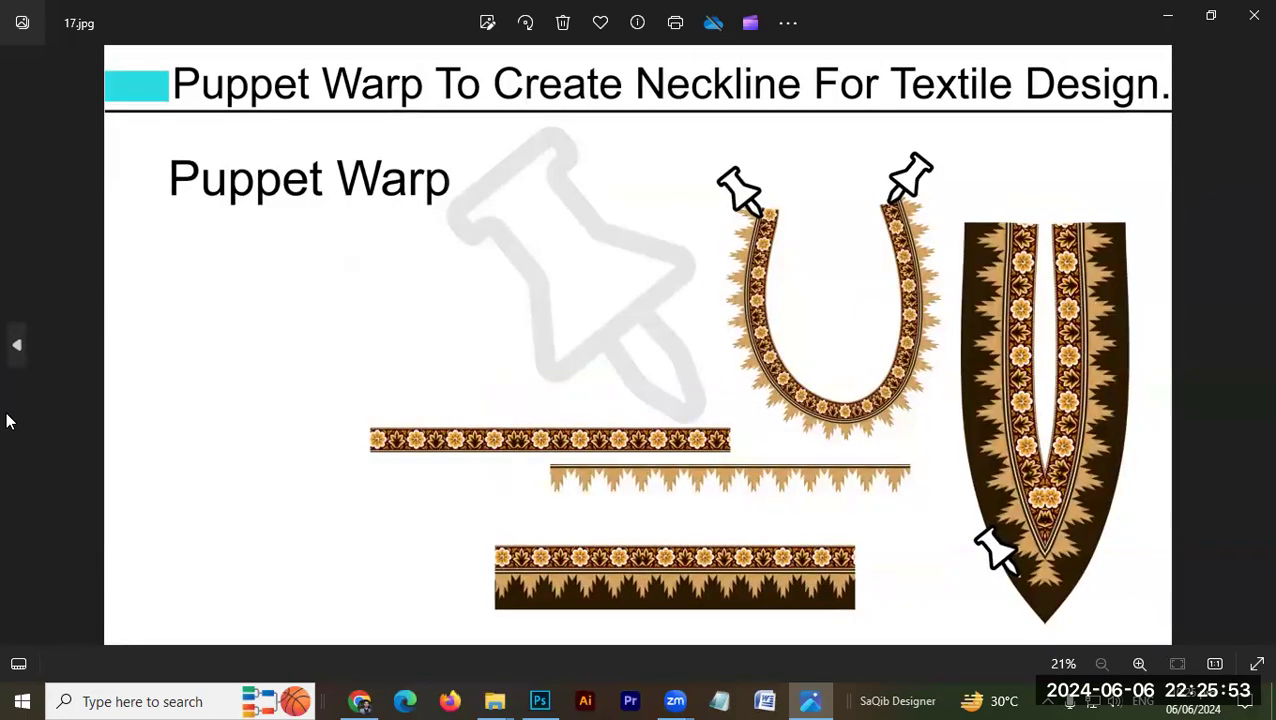
{"action": "key", "text": "Left"}
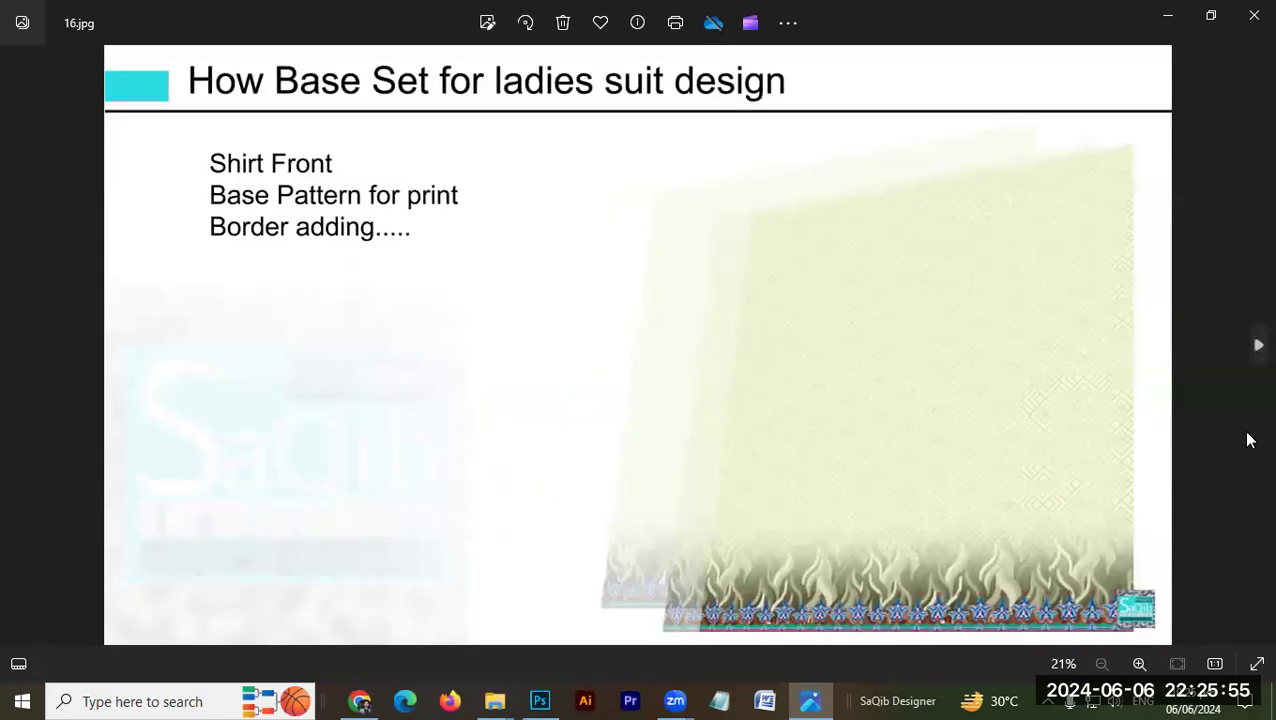
{"action": "key", "text": "Right"}
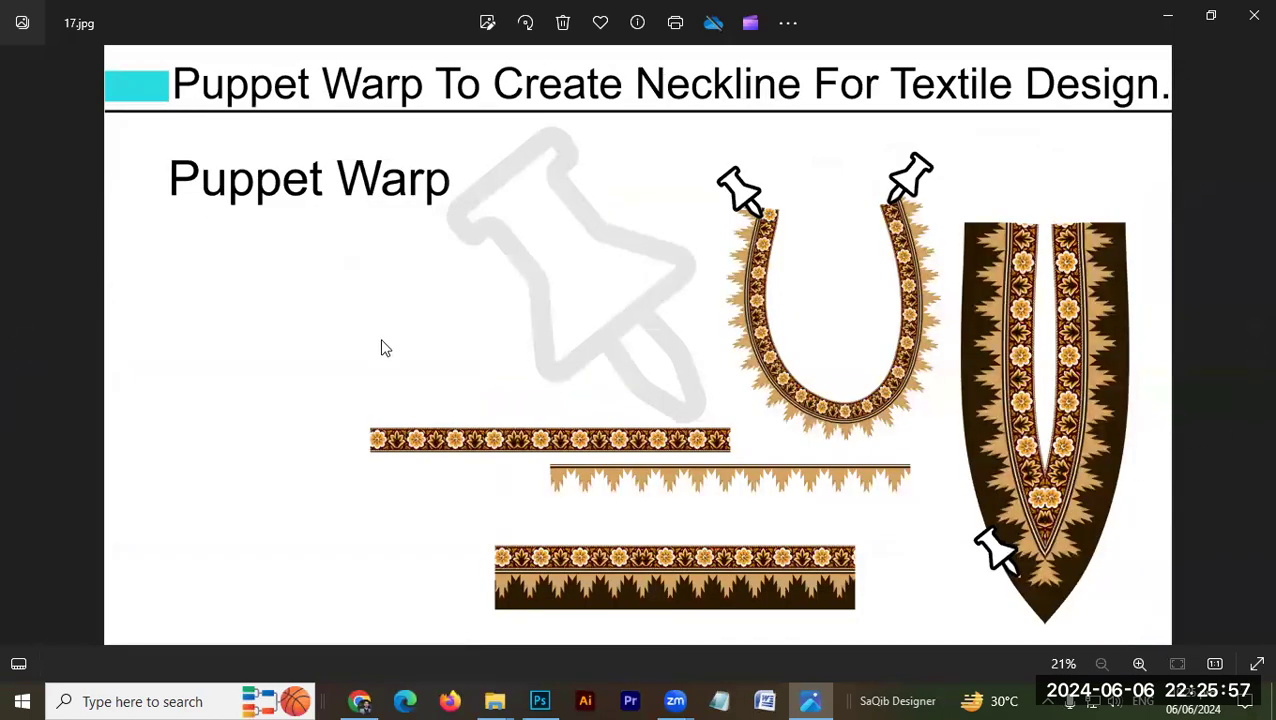
{"action": "key", "text": "Right"}
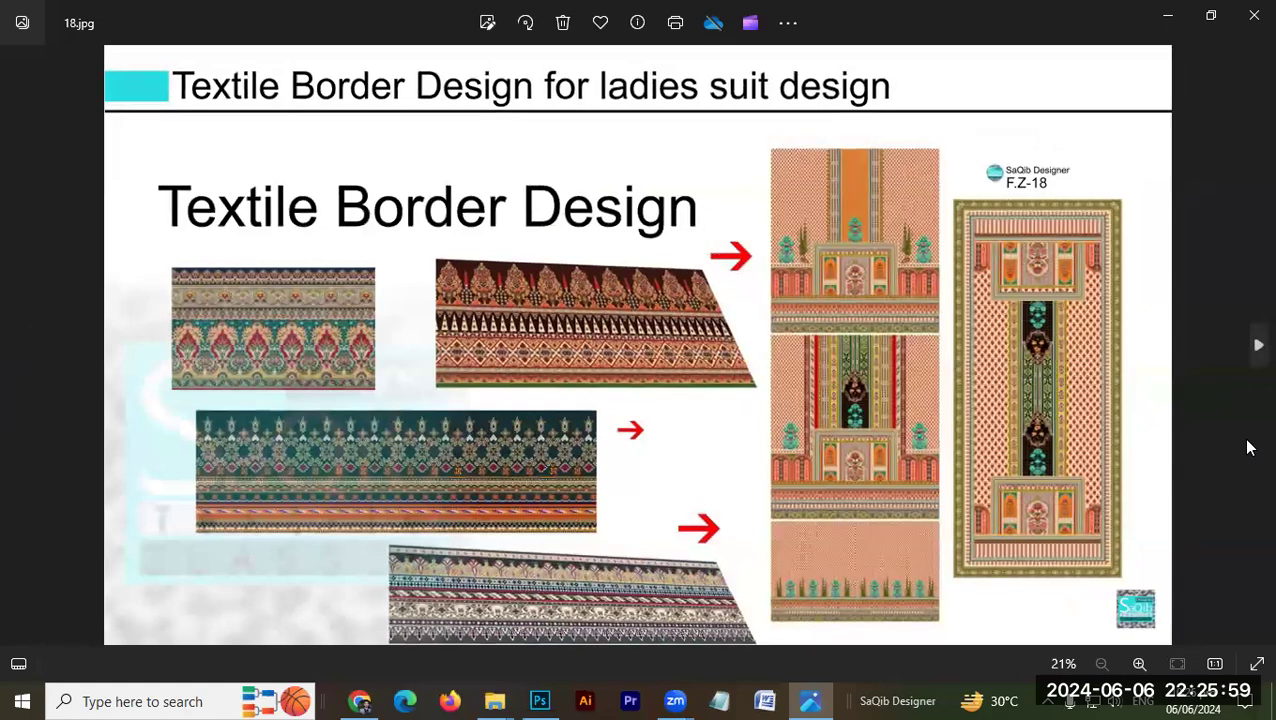
{"action": "key", "text": "Right"}
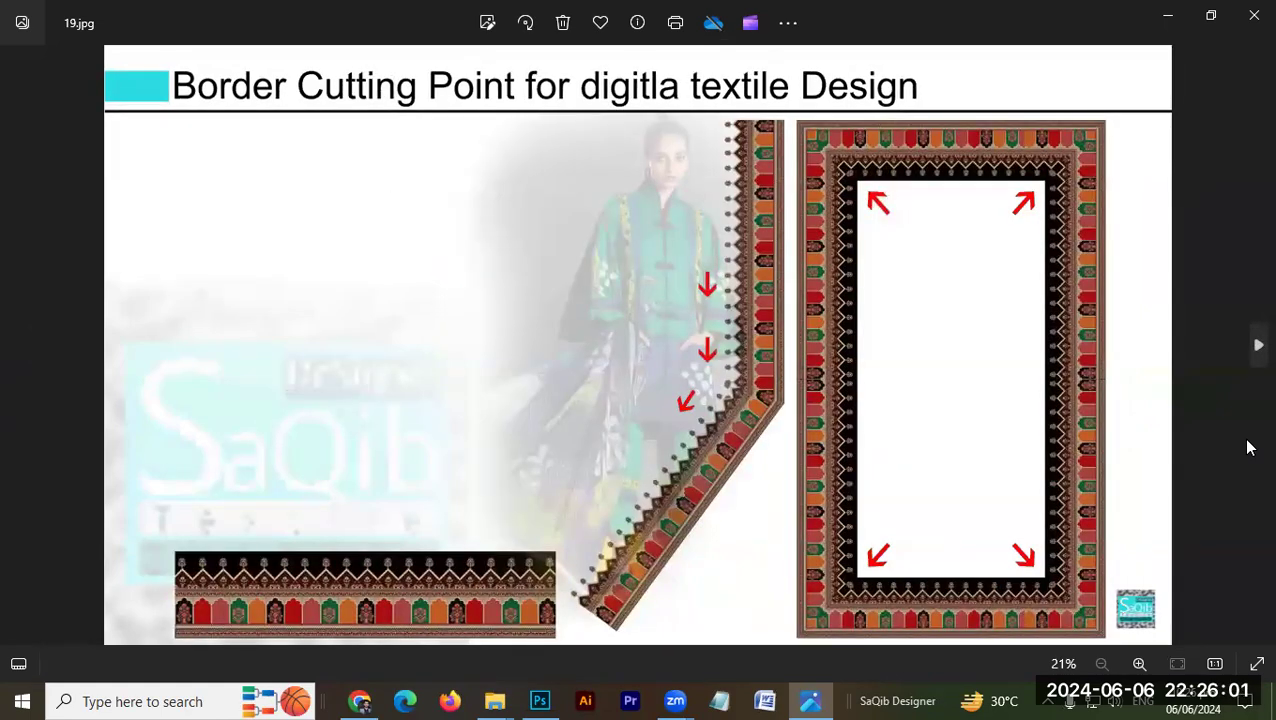
{"action": "key", "text": "Right"}
{"action": "key", "text": "Right"}
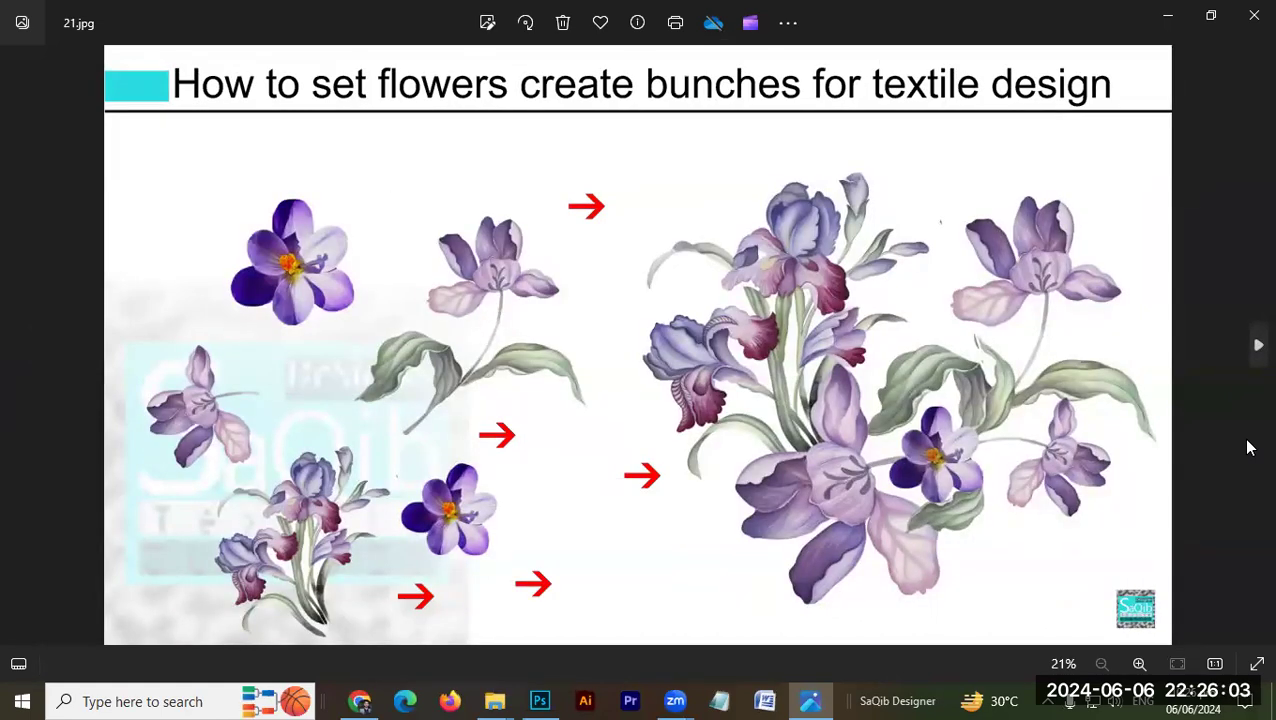
{"action": "key", "text": "Right"}
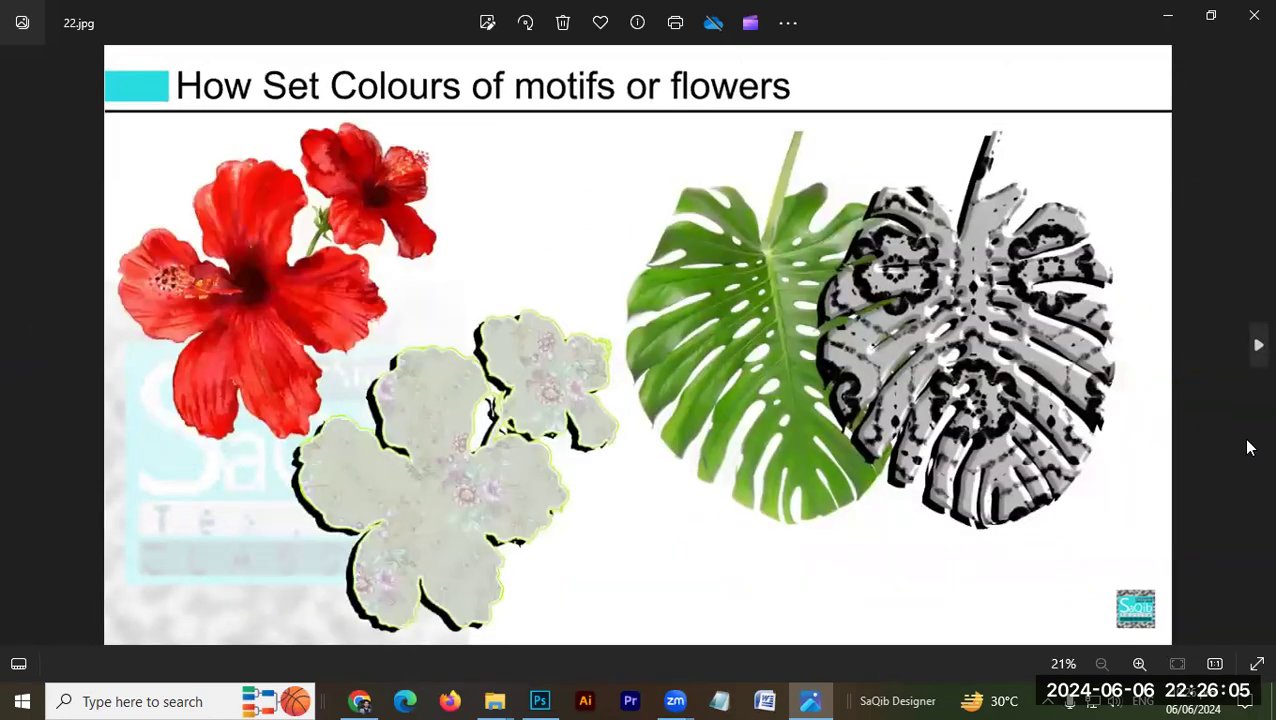
{"action": "key", "text": "Right"}
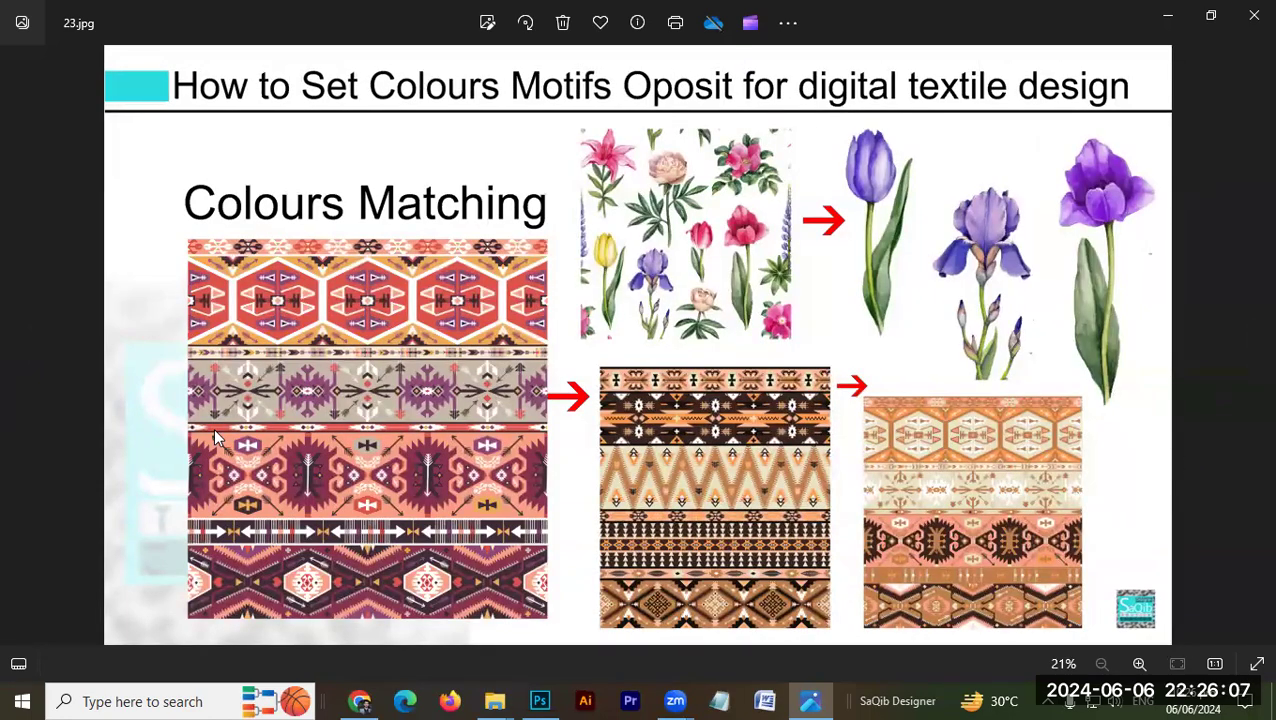
{"action": "key", "text": "Left"}
{"action": "key", "text": "Left"}
{"action": "key", "text": "Left"}
{"action": "key", "text": "Left"}
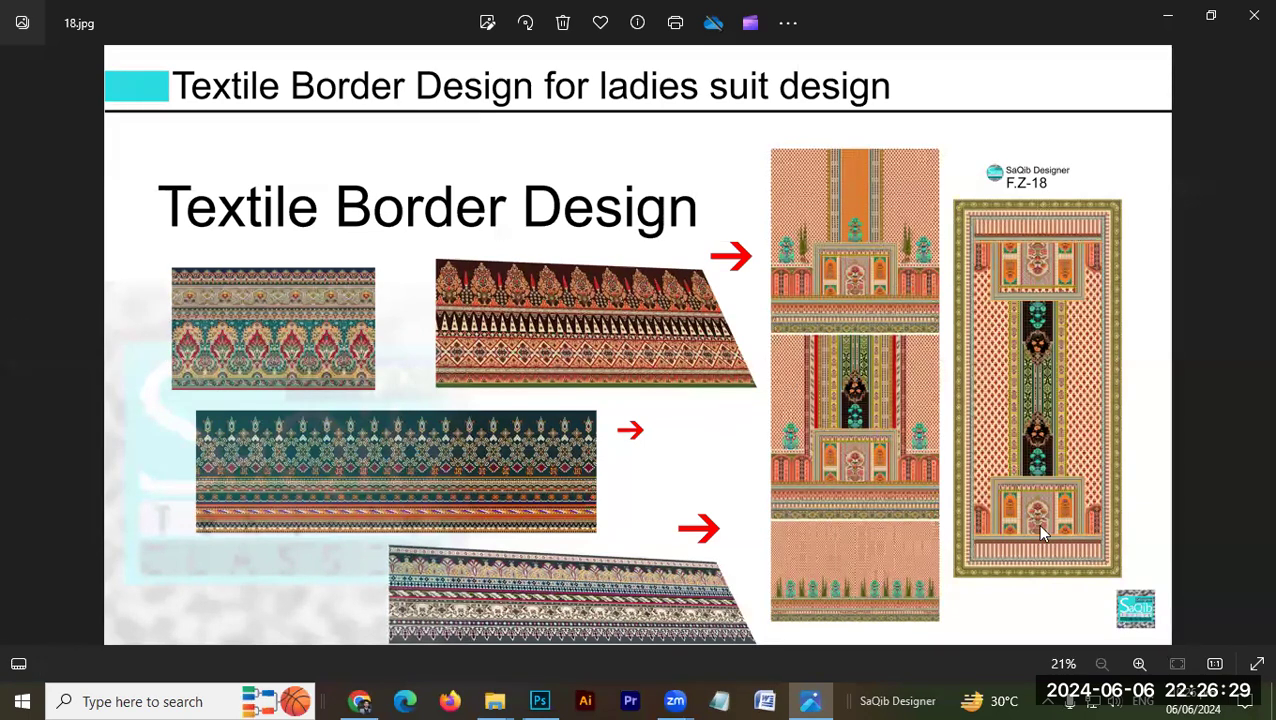
Step: Zoom in and out on 18.jpg to study the border bands close up
{"action": "scroll", "coordinate": [1042, 420], "scroll_direction": "up", "scroll_amount": 1}
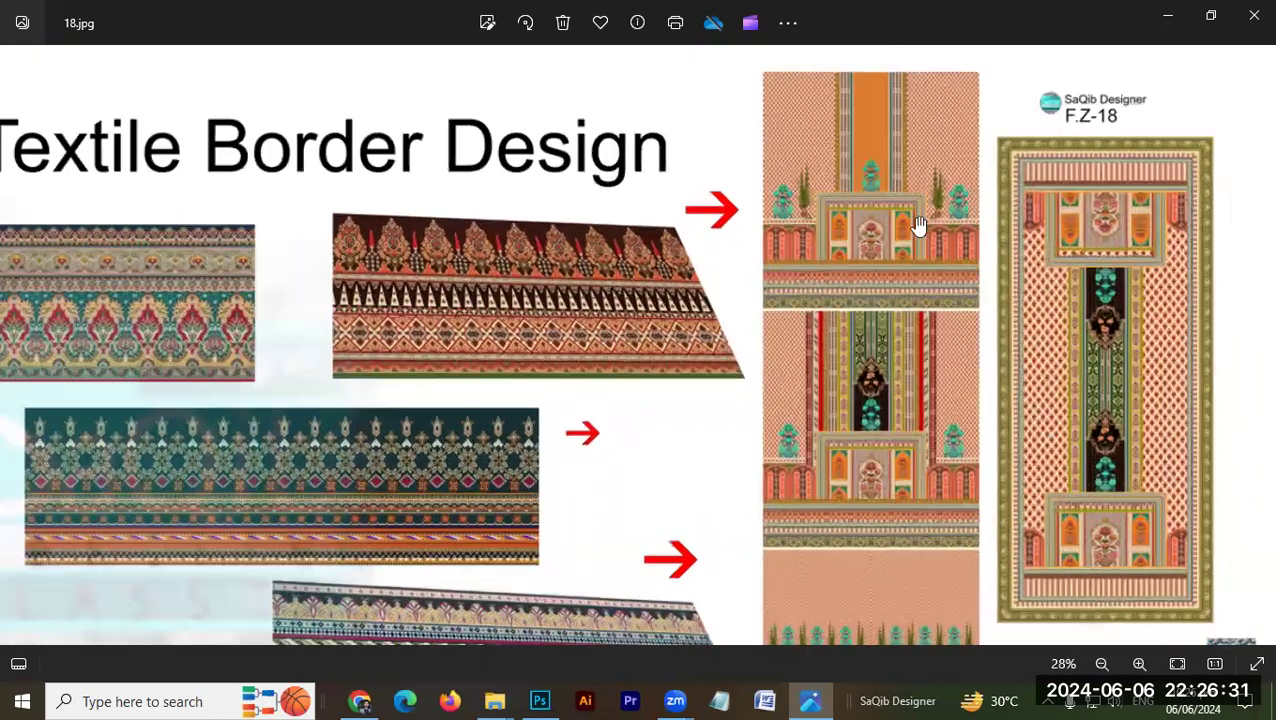
{"action": "scroll", "coordinate": [895, 250], "scroll_direction": "down", "scroll_amount": 1}
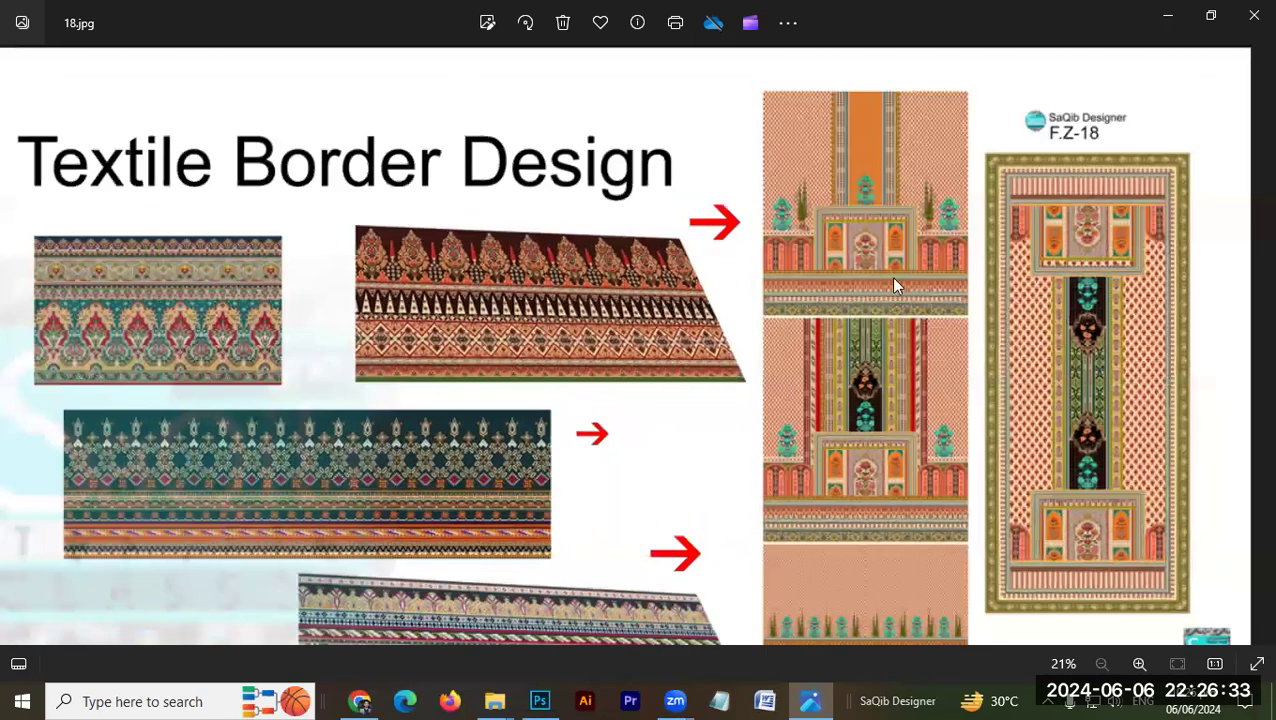
{"action": "scroll", "coordinate": [842, 602], "scroll_direction": "up", "scroll_amount": 1}
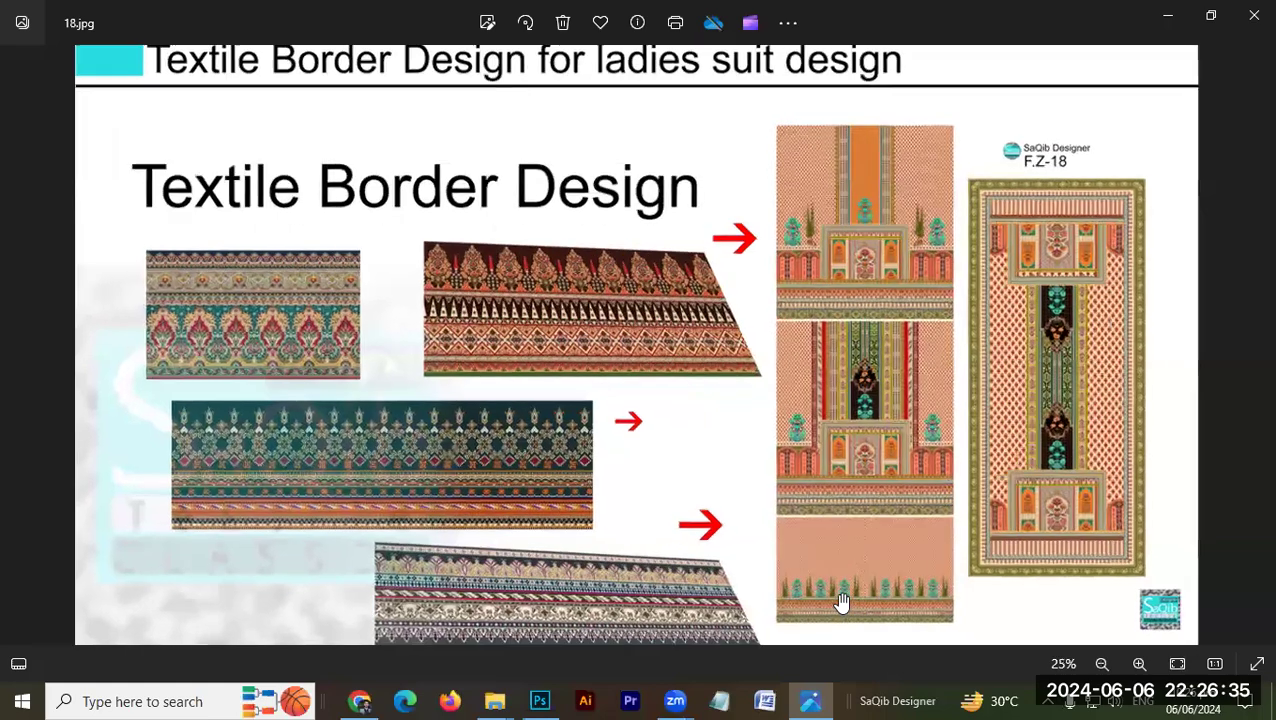
{"action": "scroll", "coordinate": [842, 602], "scroll_direction": "up", "scroll_amount": 1}
{"action": "scroll", "coordinate": [880, 365], "scroll_direction": "down", "scroll_amount": 1}
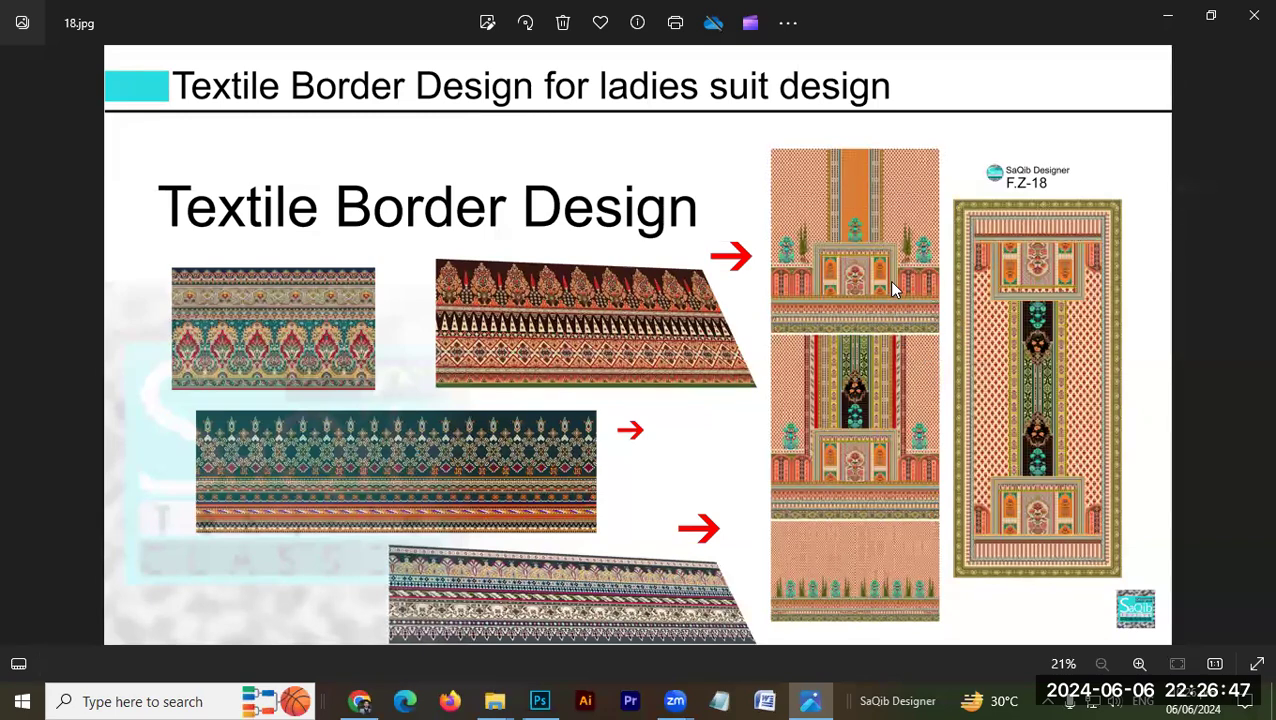
{"action": "scroll", "coordinate": [865, 310], "scroll_direction": "up", "scroll_amount": 3}
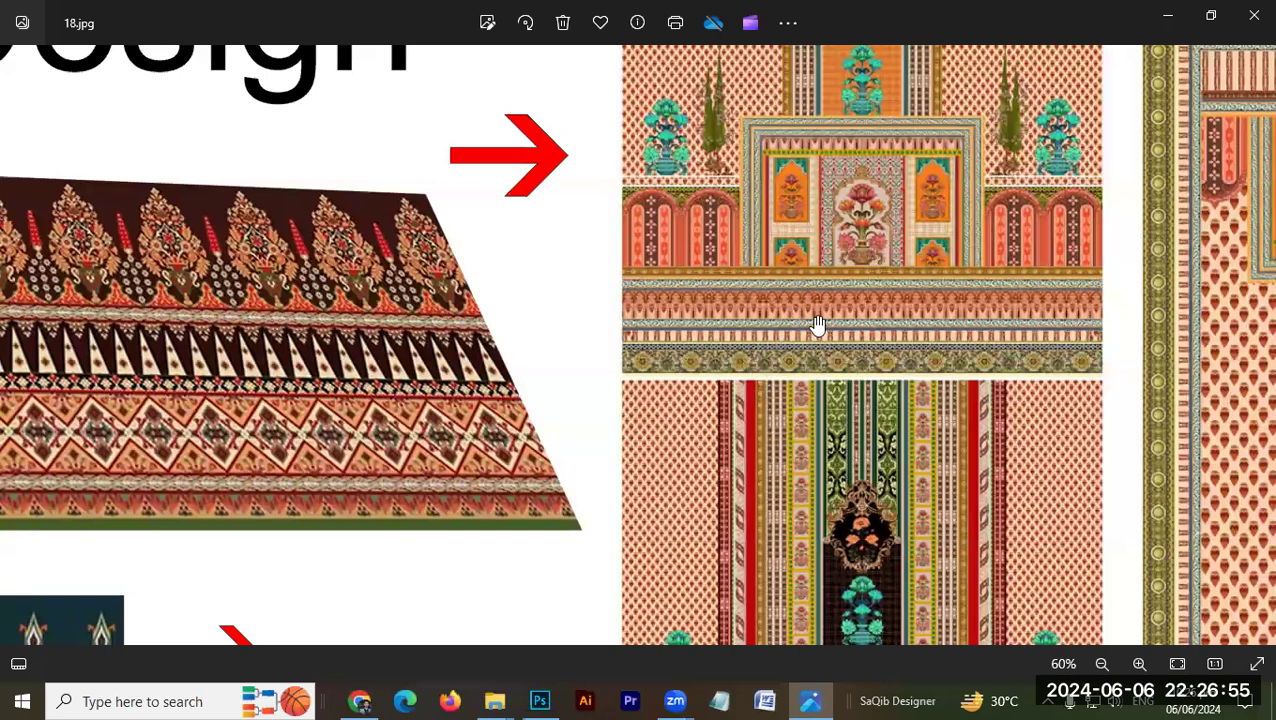
{"action": "scroll", "coordinate": [877, 306], "scroll_direction": "down", "scroll_amount": 1}
{"action": "scroll", "coordinate": [877, 306], "scroll_direction": "down", "scroll_amount": 1}
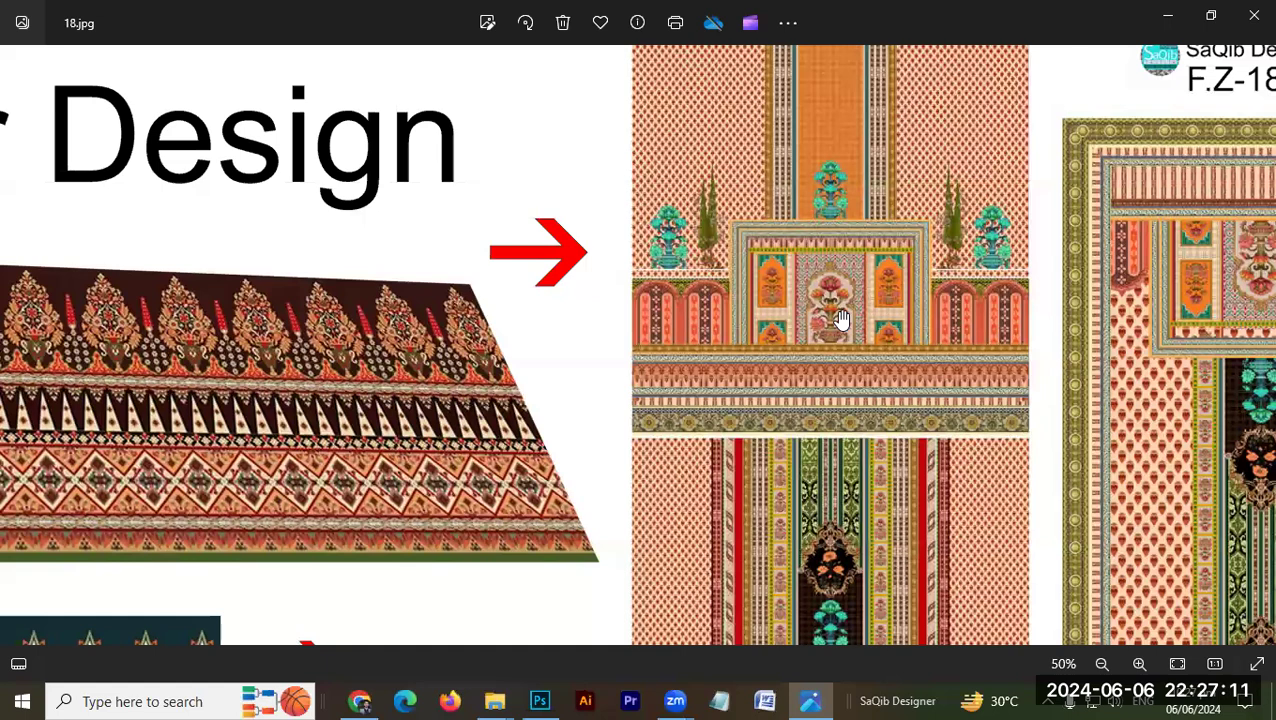
{"action": "scroll", "coordinate": [812, 259], "scroll_direction": "down", "scroll_amount": 2}
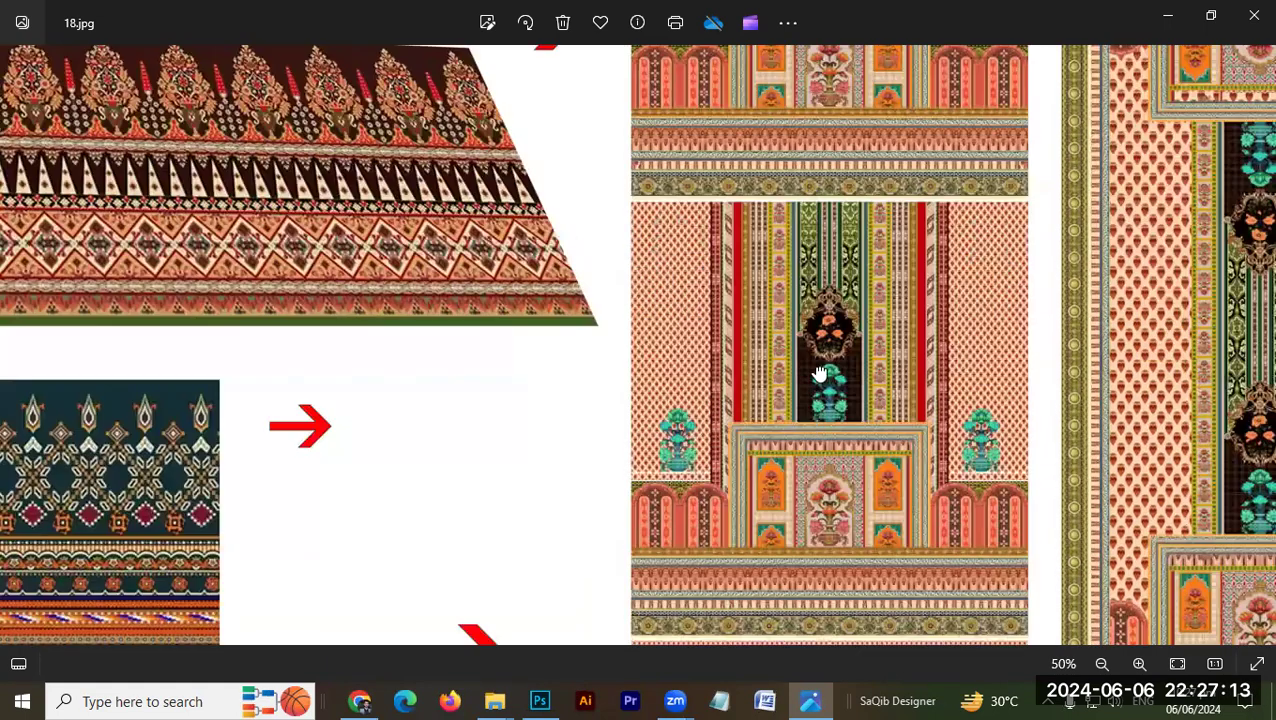
{"action": "scroll", "coordinate": [722, 398], "scroll_direction": "down", "scroll_amount": 1}
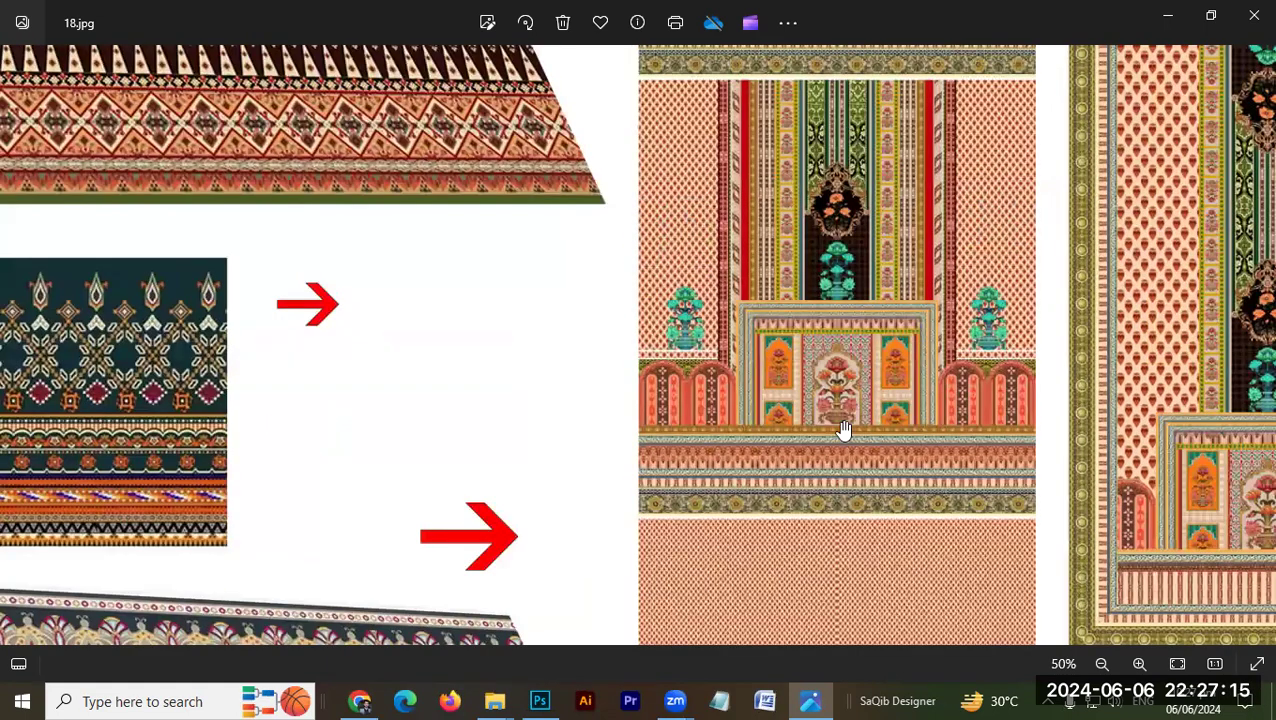
{"action": "scroll", "coordinate": [915, 428], "scroll_direction": "down", "scroll_amount": 1}
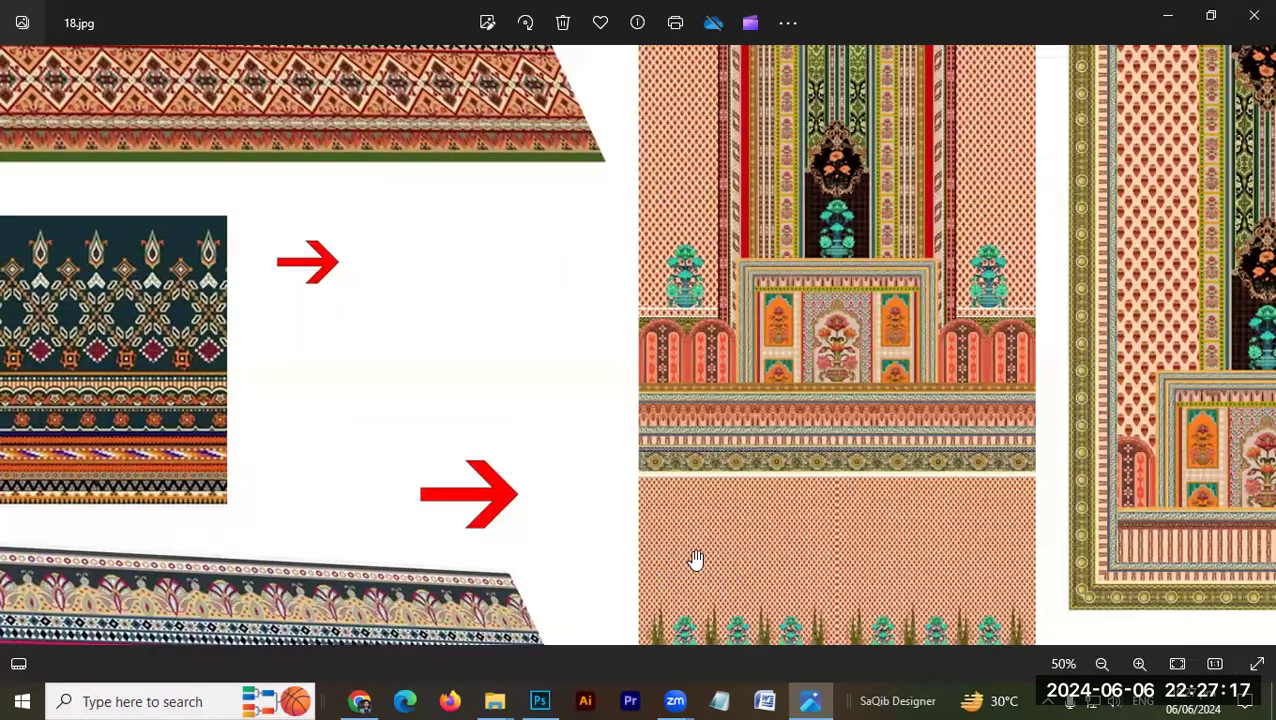
{"action": "scroll", "coordinate": [696, 560], "scroll_direction": "down", "scroll_amount": 1}
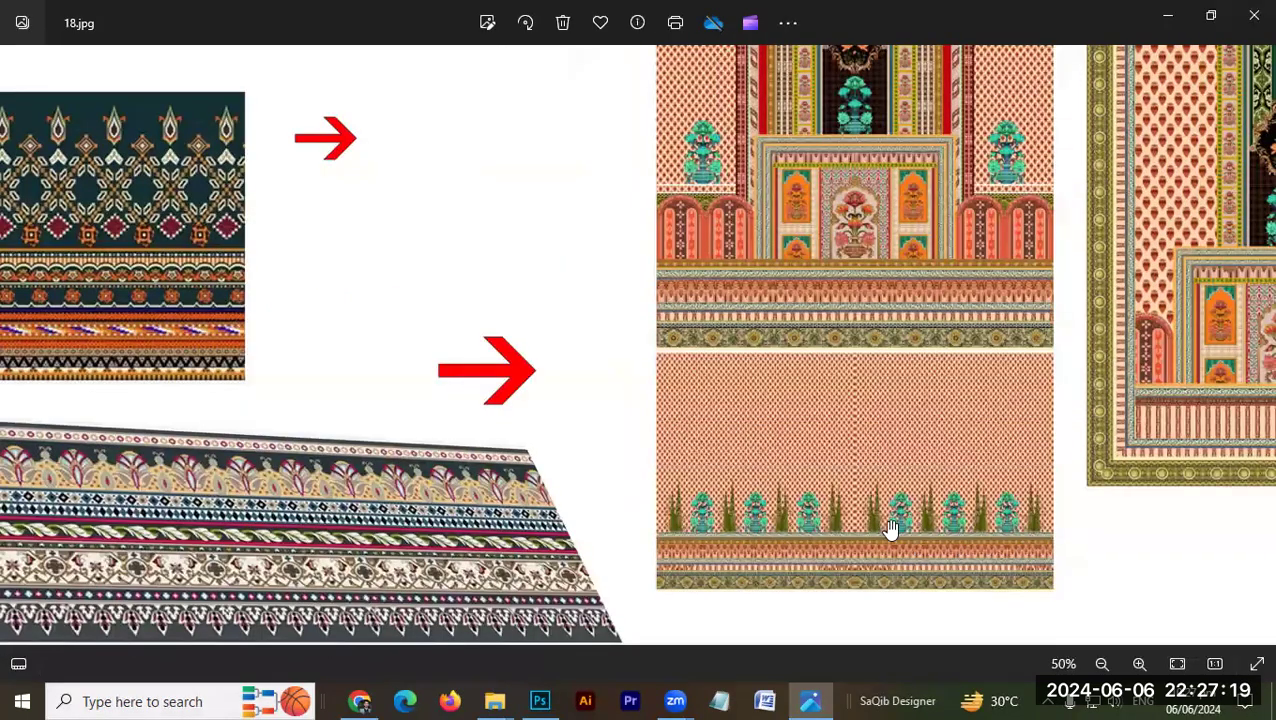
Step: Pan to the right-hand suit panel layout, then zoom back out to about 41%
{"action": "left_click_drag", "start_coordinate": [1030, 343], "coordinate": [795, 433]}
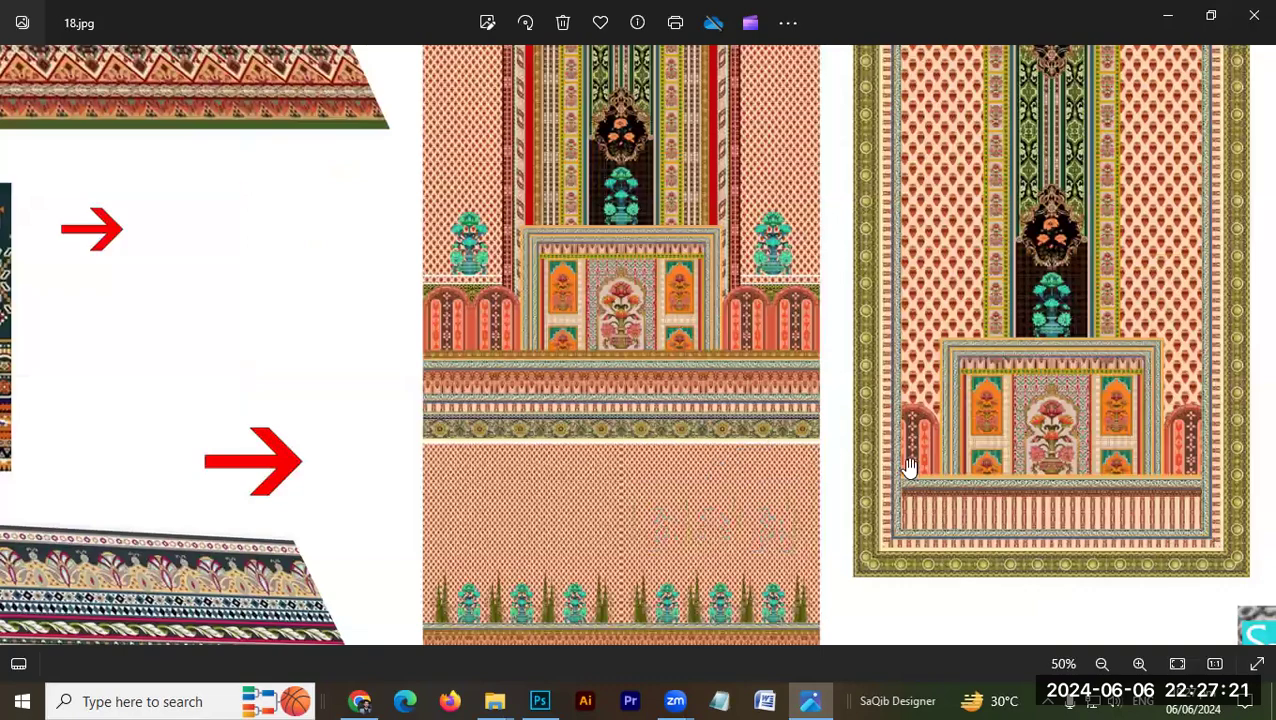
{"action": "left_click_drag", "start_coordinate": [908, 467], "coordinate": [817, 537]}
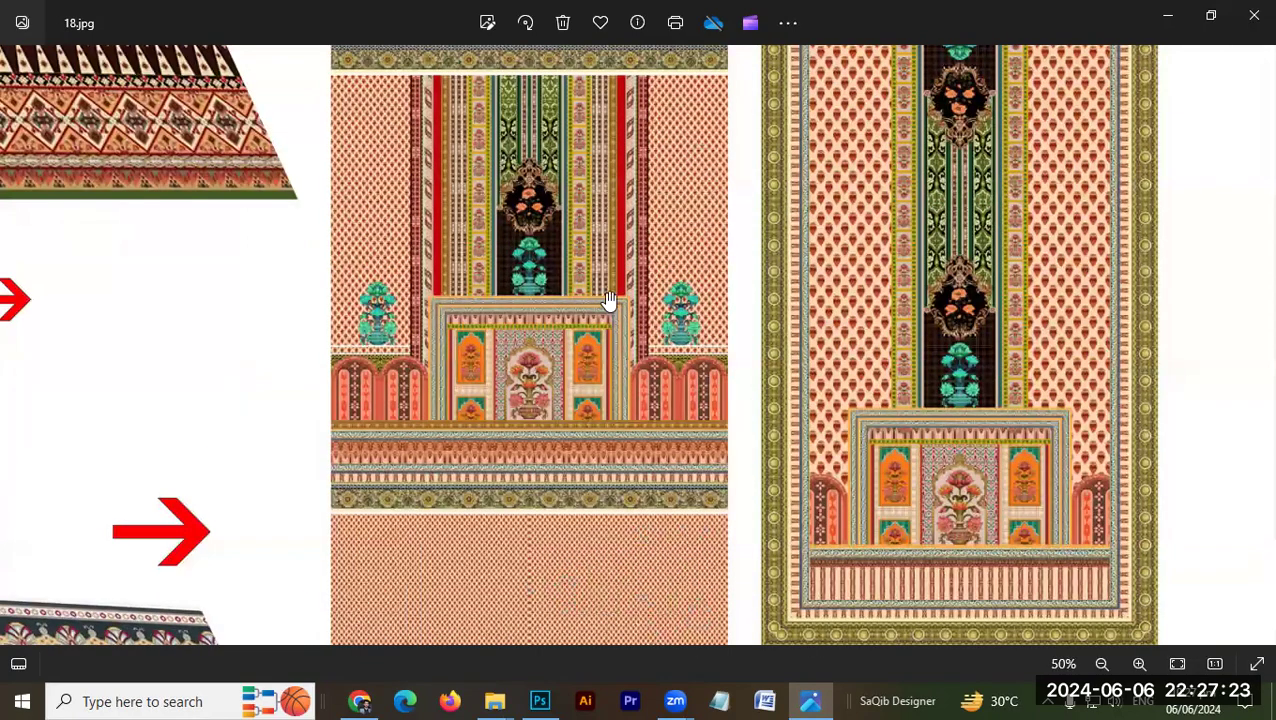
{"action": "scroll", "coordinate": [656, 248], "scroll_direction": "down", "scroll_amount": 1}
{"action": "scroll", "coordinate": [759, 262], "scroll_direction": "up", "scroll_amount": 1}
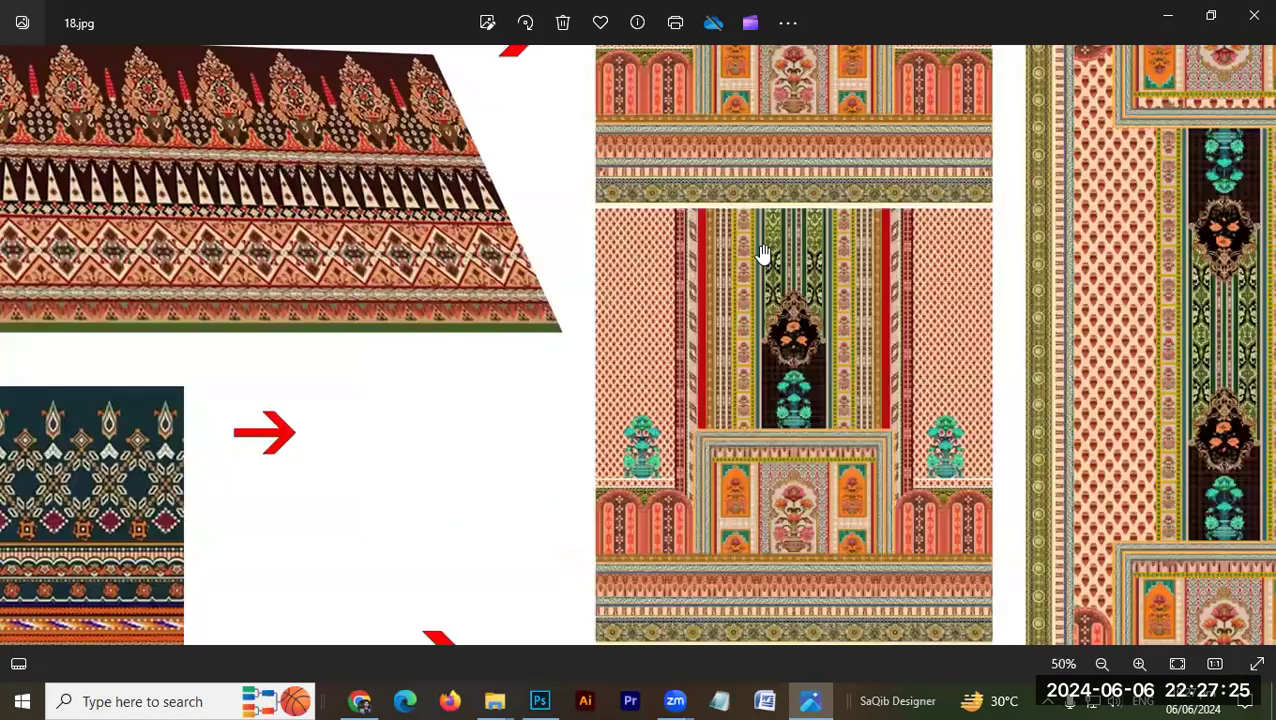
{"action": "scroll", "coordinate": [737, 470], "scroll_direction": "up", "scroll_amount": 1}
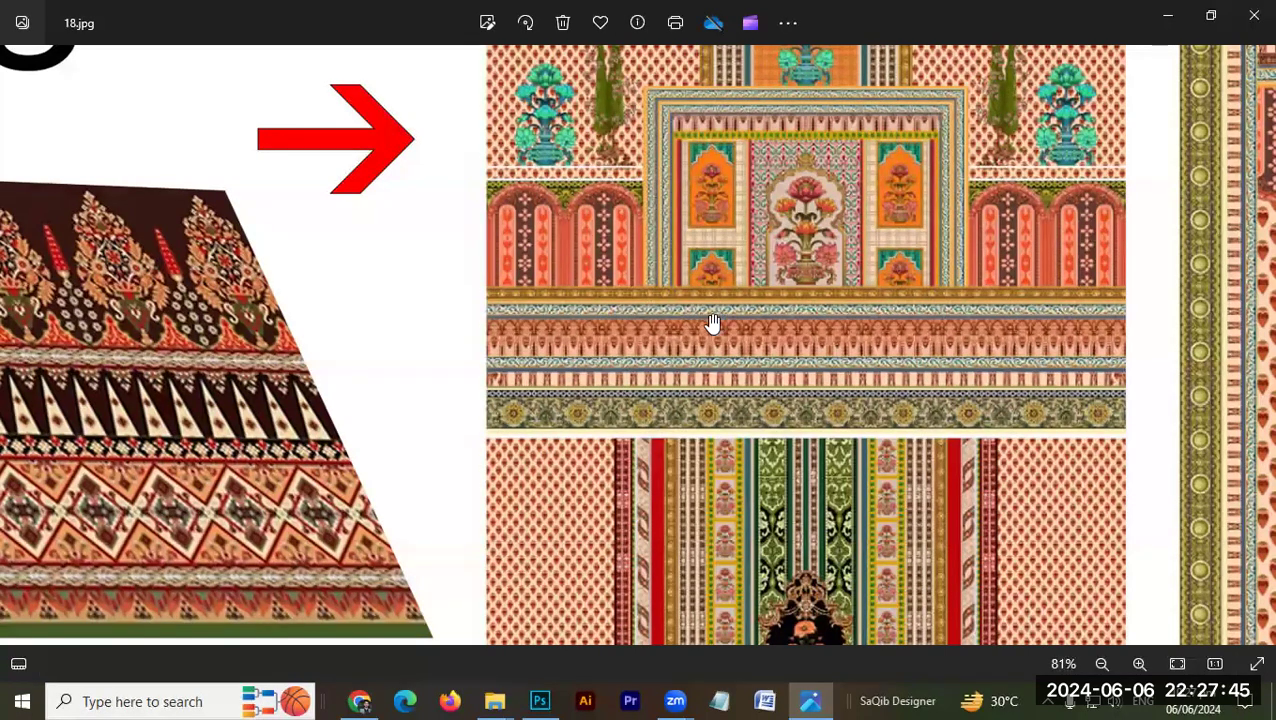
{"action": "scroll", "coordinate": [722, 314], "scroll_direction": "down", "scroll_amount": 2}
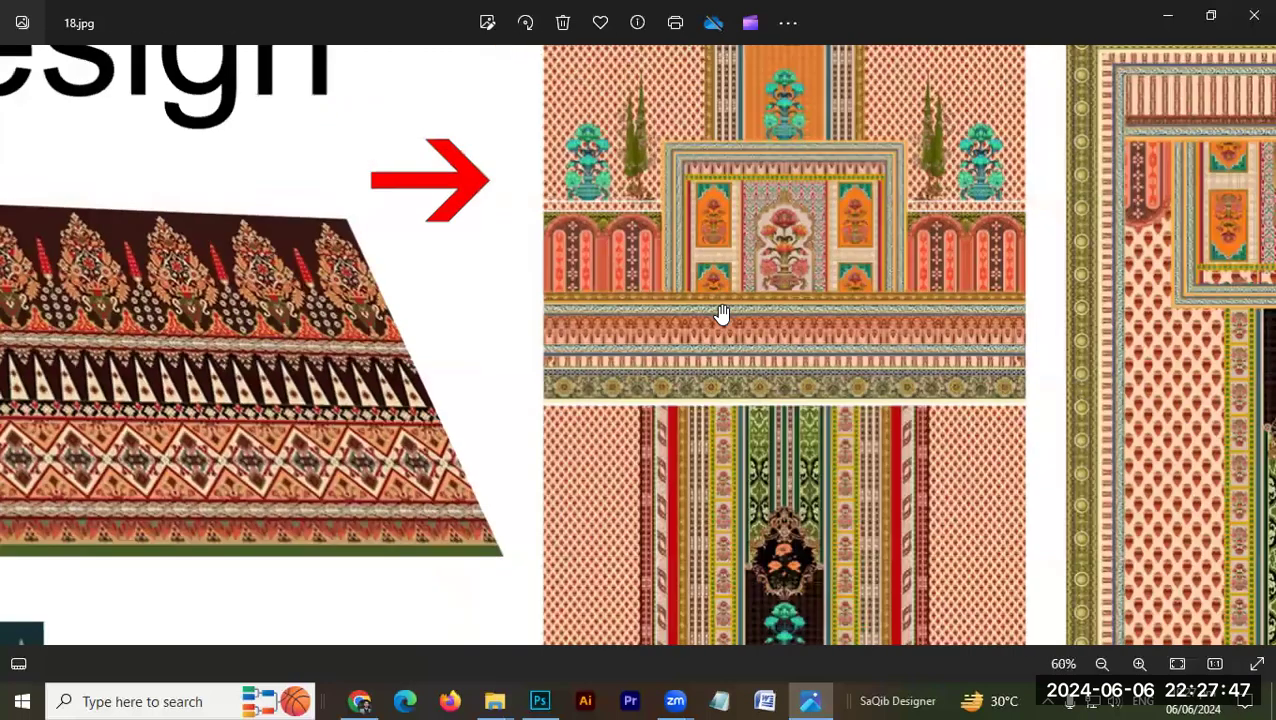
{"action": "scroll", "coordinate": [722, 314], "scroll_direction": "down", "scroll_amount": 1}
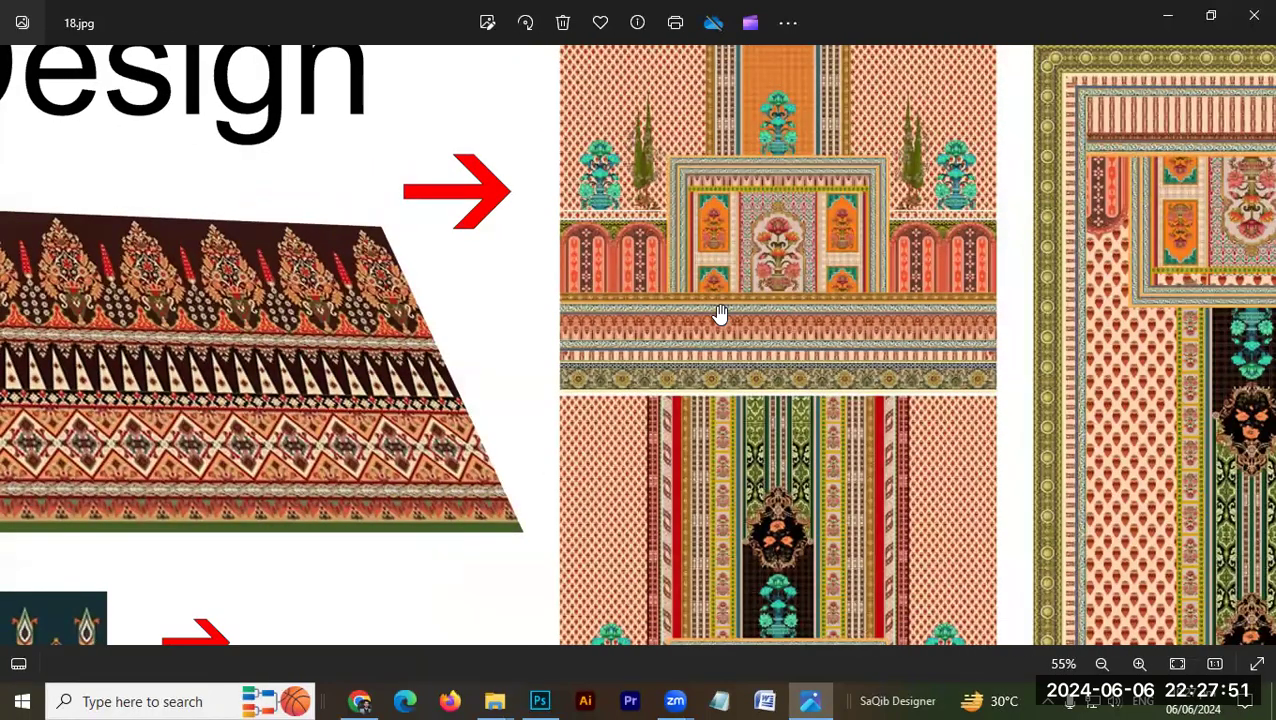
{"action": "scroll", "coordinate": [705, 305], "scroll_direction": "down", "scroll_amount": 1}
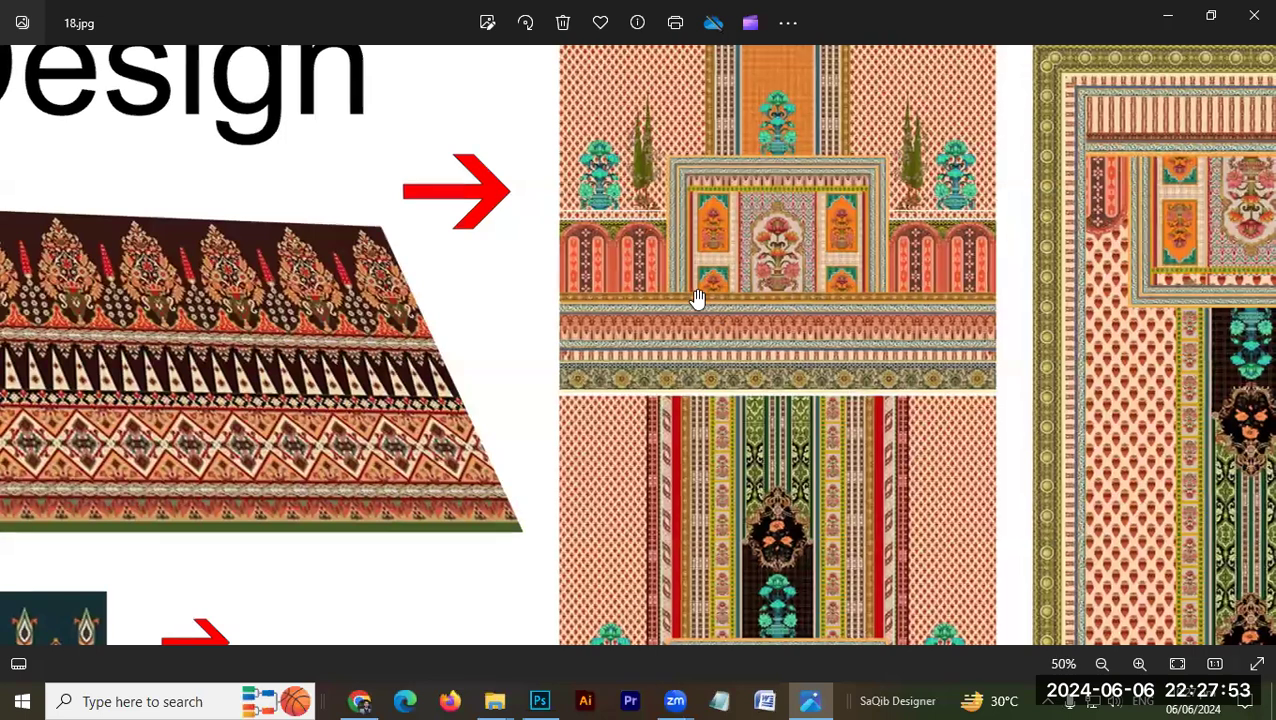
{"action": "scroll", "coordinate": [680, 320], "scroll_direction": "down", "scroll_amount": 1}
{"action": "scroll", "coordinate": [645, 365], "scroll_direction": "down", "scroll_amount": 1}
{"action": "scroll", "coordinate": [716, 398], "scroll_direction": "left", "scroll_amount": 2}
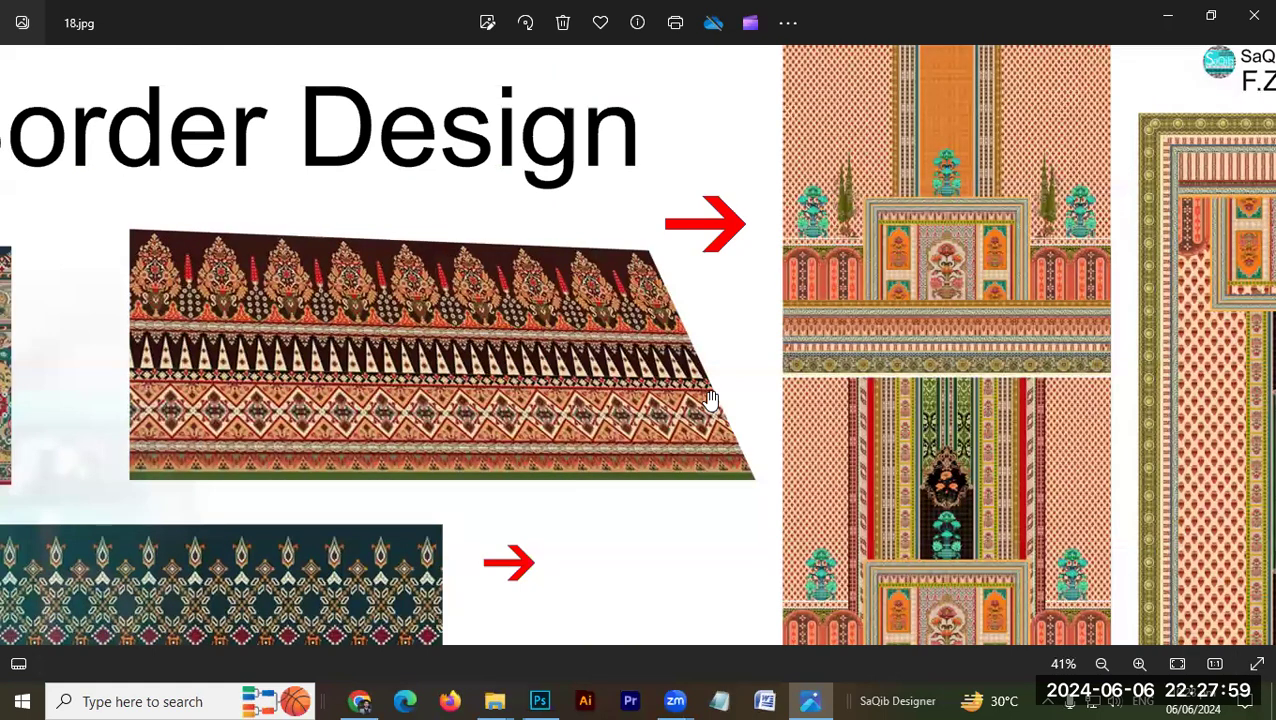
Step: Zoom and pan the 18.jpg reference to view more of its border designs
{"action": "scroll", "coordinate": [680, 375], "scroll_direction": "down", "scroll_amount": 1}
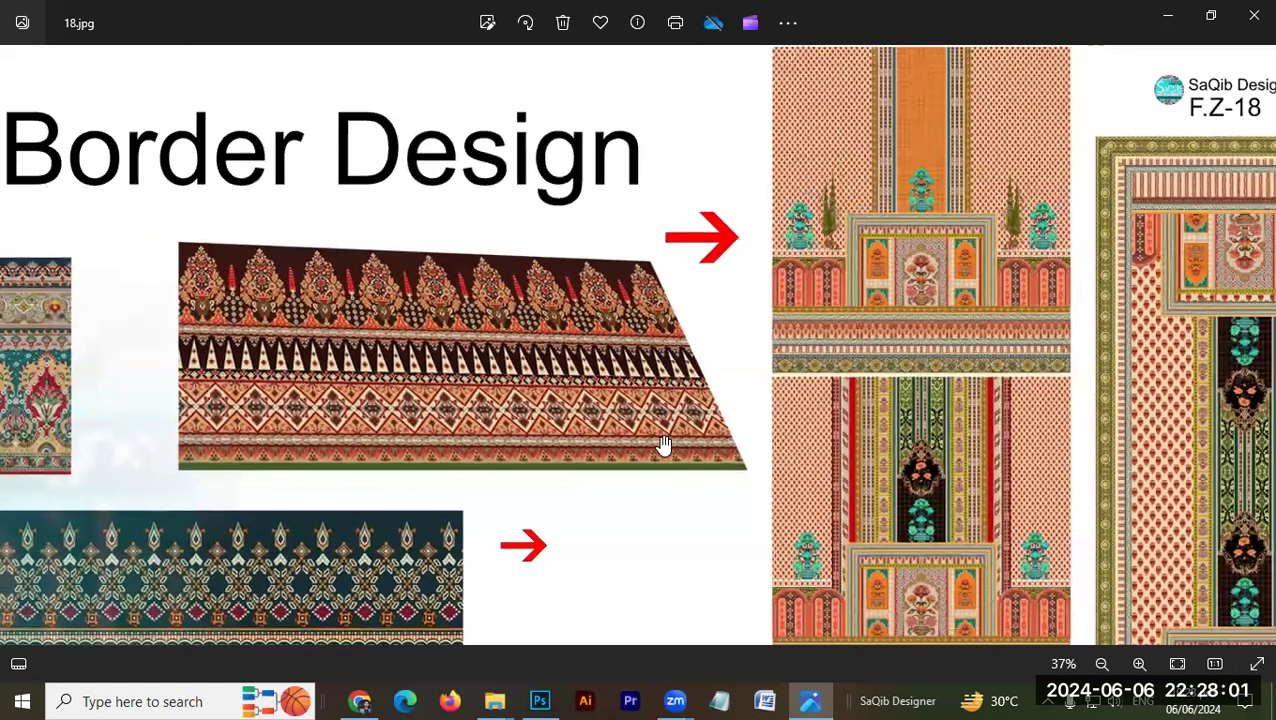
{"action": "scroll", "coordinate": [736, 401], "scroll_direction": "down", "scroll_amount": 1}
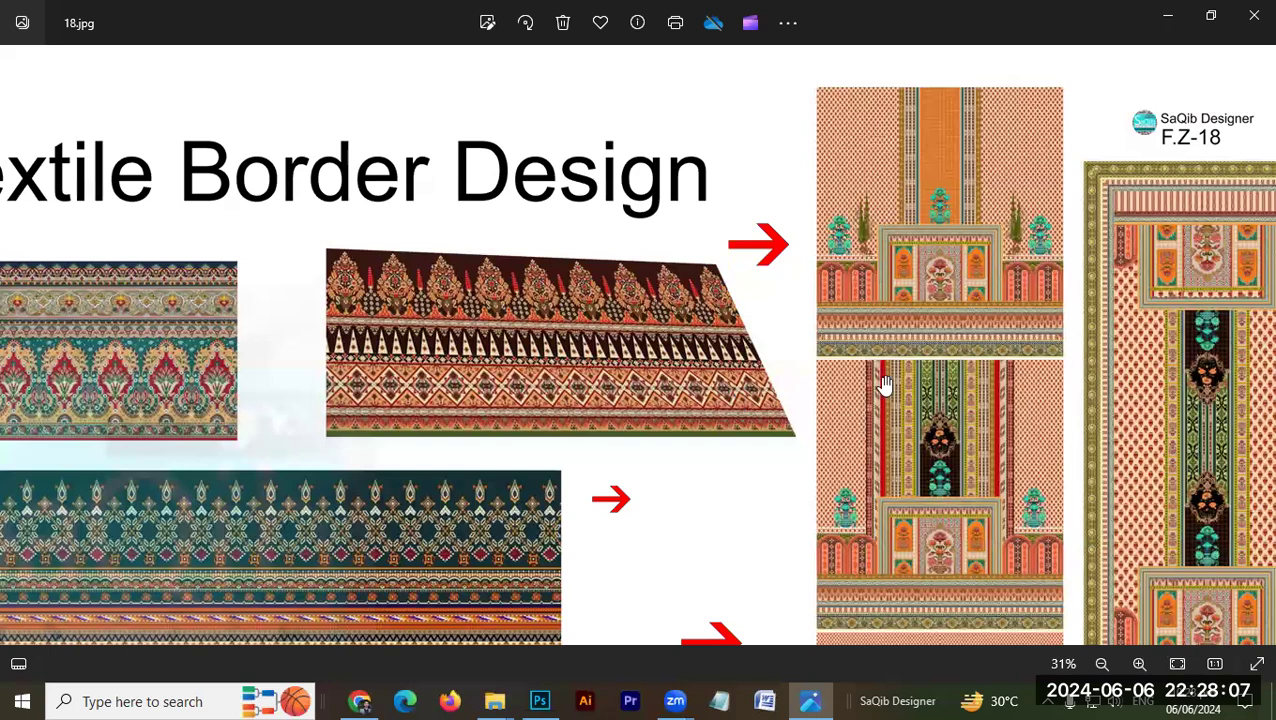
{"action": "left_click_drag", "start_coordinate": [939, 471], "coordinate": [883, 432]}
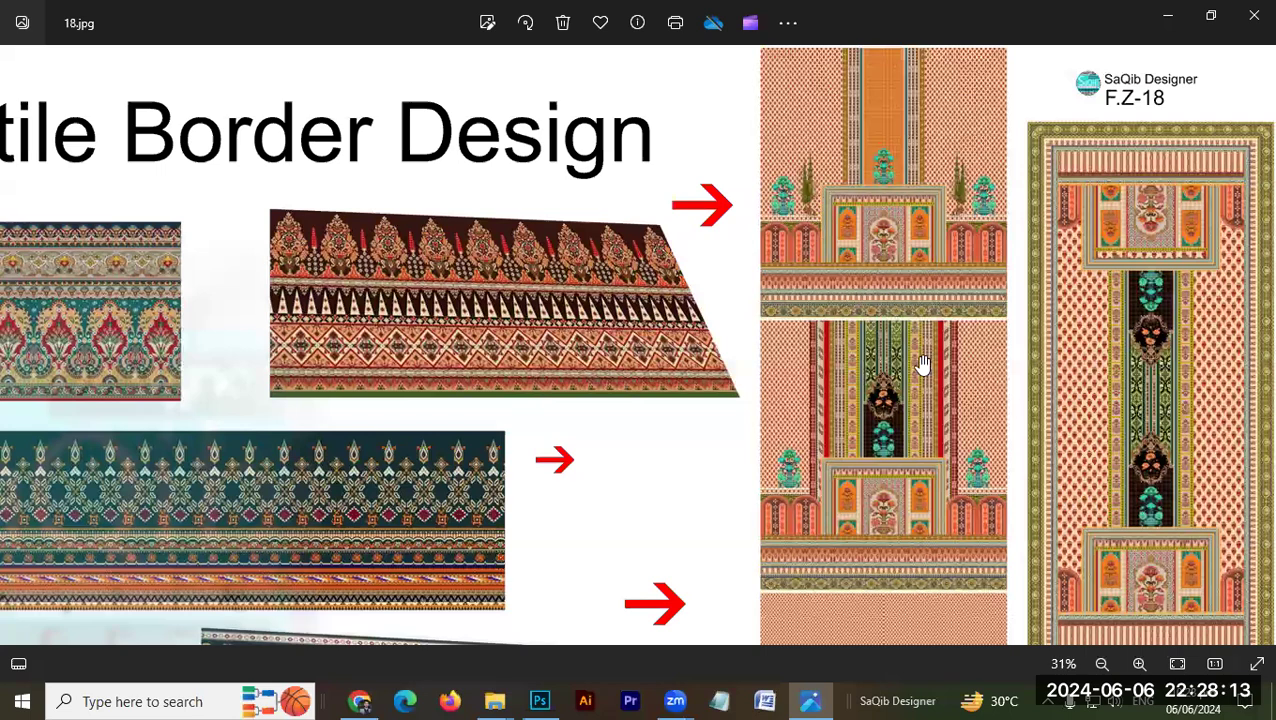
{"action": "scroll", "coordinate": [855, 350], "scroll_direction": "up", "scroll_amount": 1}
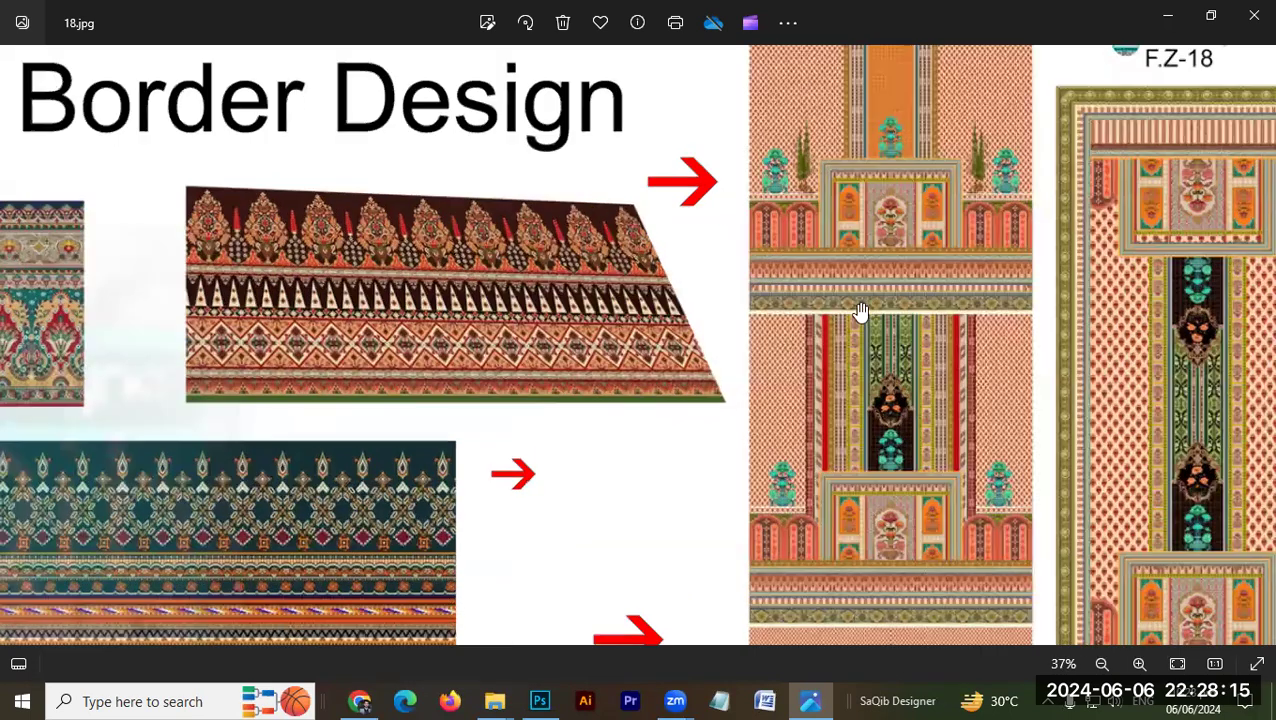
{"action": "scroll", "coordinate": [814, 484], "scroll_direction": "up", "scroll_amount": 1}
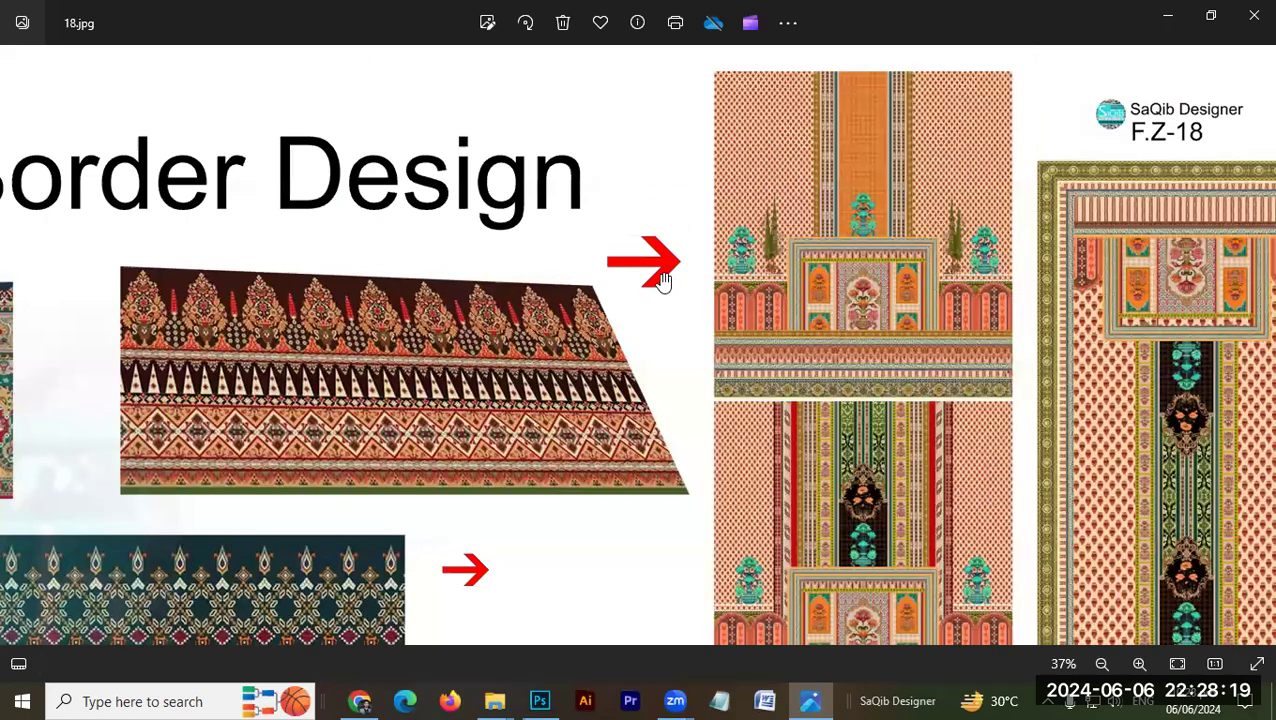
{"action": "scroll", "coordinate": [662, 282], "scroll_direction": "down", "scroll_amount": 1}
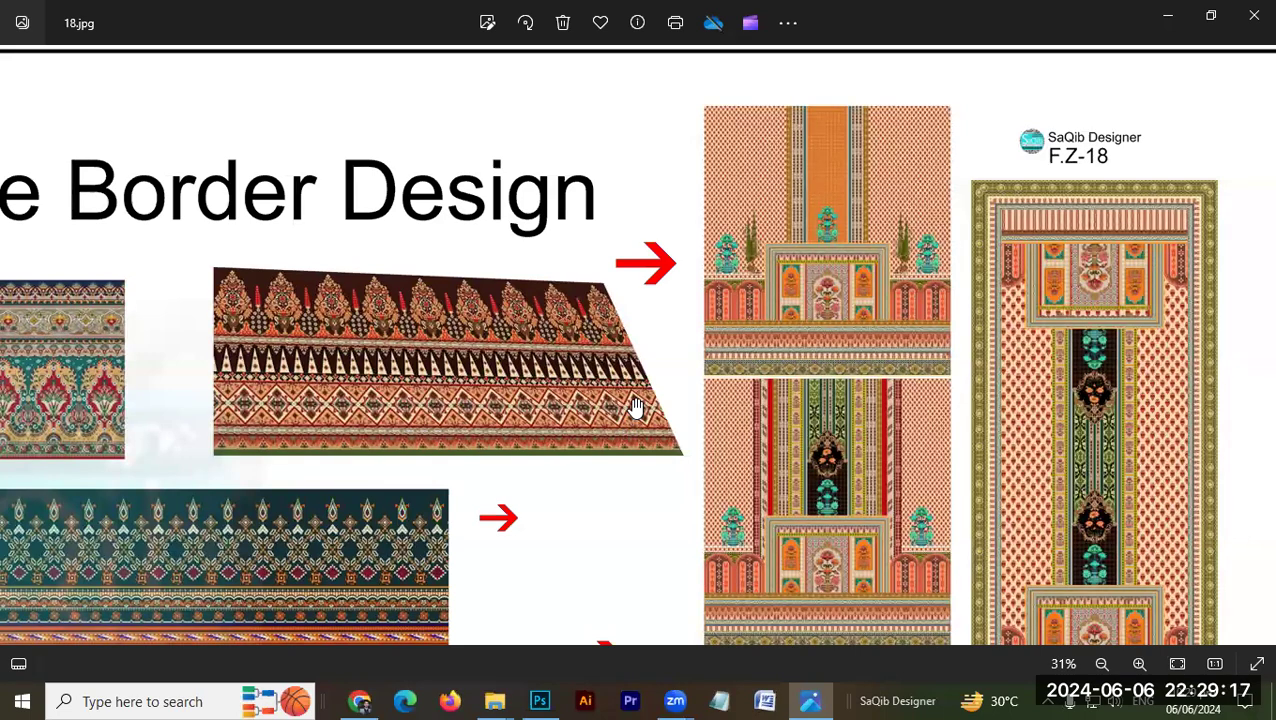
{"action": "left_click_drag", "start_coordinate": [587, 455], "coordinate": [620, 362]}
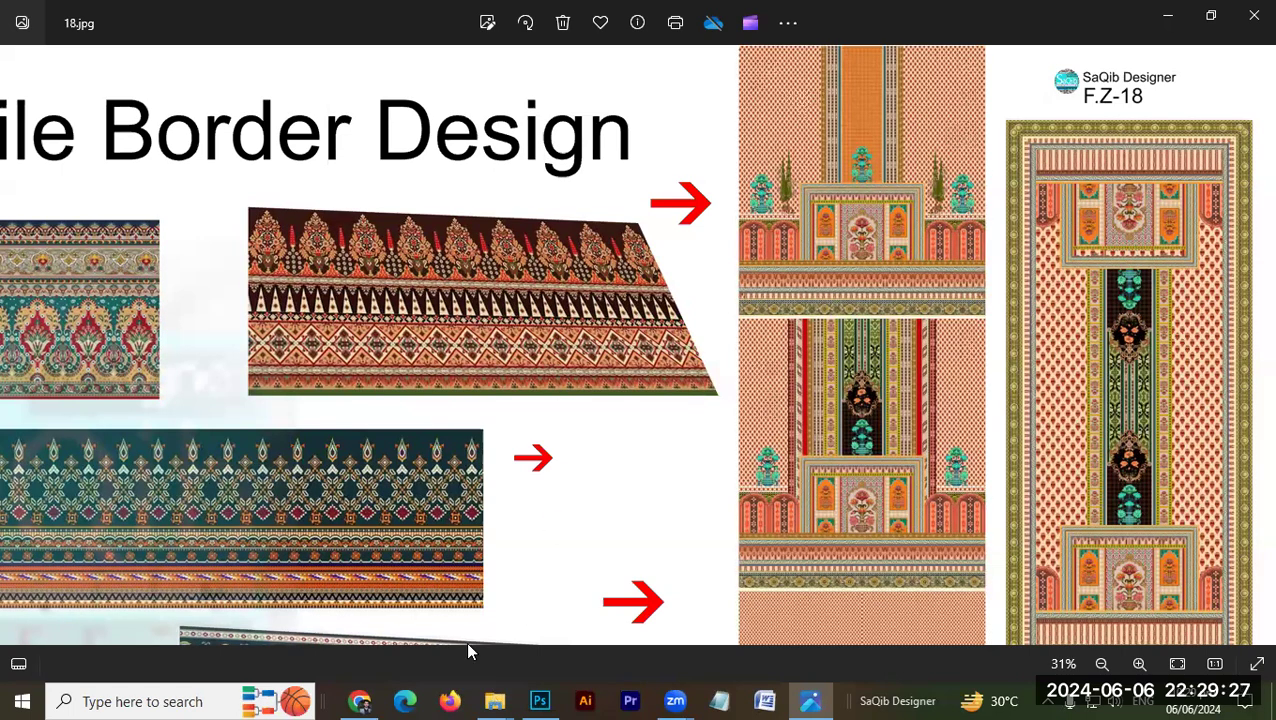
Step: In the searching 2024 folder, browse and select the pale pink and green border image
{"action": "mouse_move", "coordinate": [494, 701]}
{"action": "left_click", "coordinate": [590, 600]}
{"action": "scroll", "coordinate": [490, 430], "scroll_direction": "down", "scroll_amount": 2}
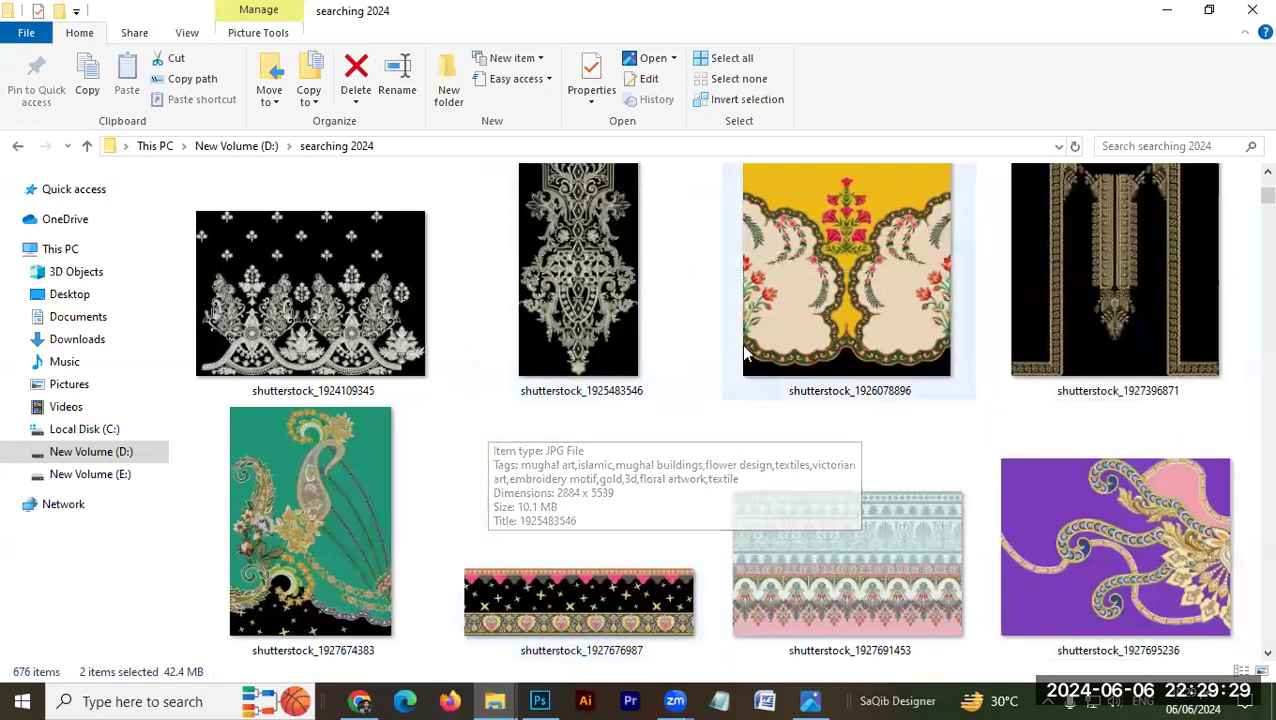
{"action": "scroll", "coordinate": [743, 342], "scroll_direction": "down", "scroll_amount": 2}
{"action": "left_click", "coordinate": [741, 397]}
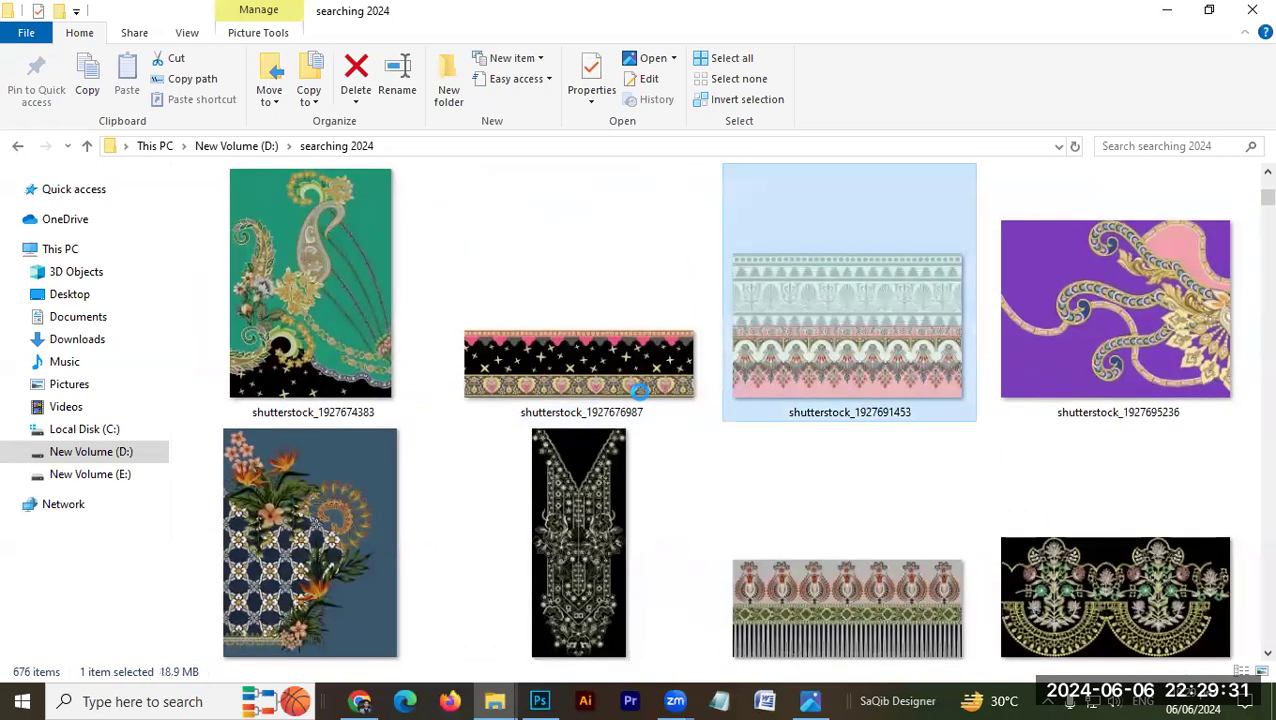
{"action": "scroll", "coordinate": [608, 391], "scroll_direction": "down", "scroll_amount": 2}
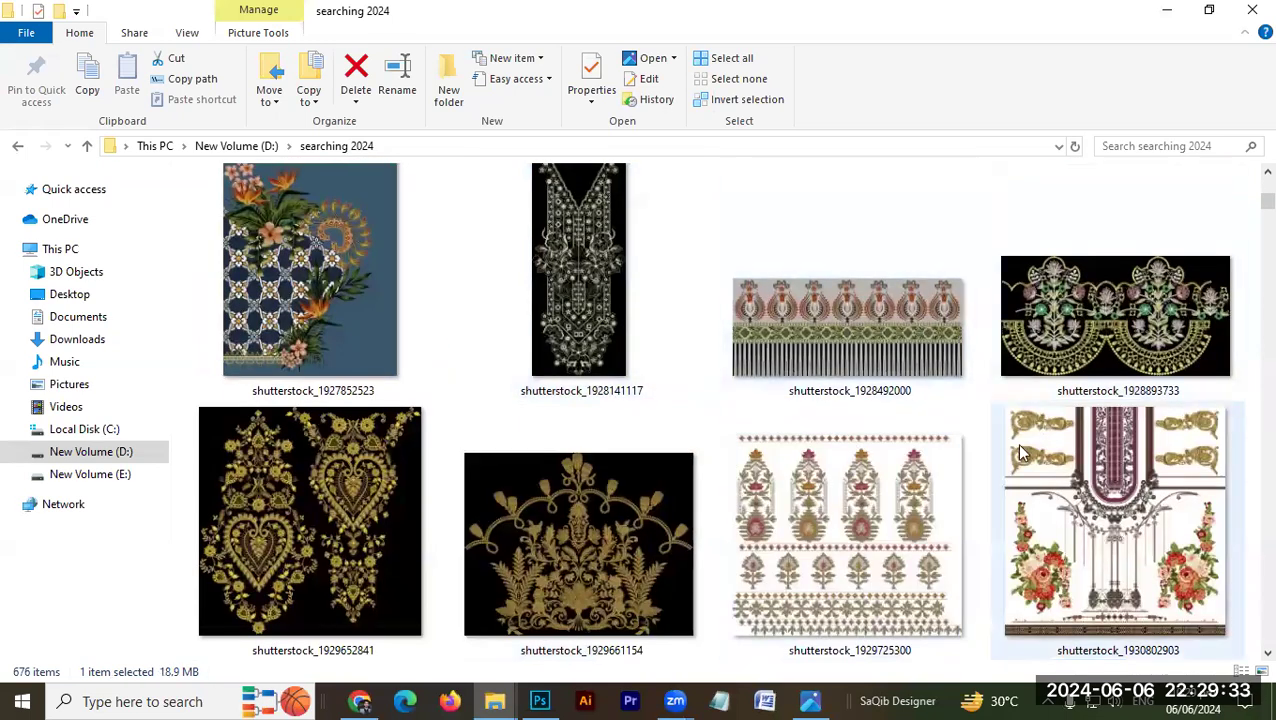
Step: Close the colour-theory document in Photoshop without saving
{"action": "left_click", "coordinate": [540, 701]}
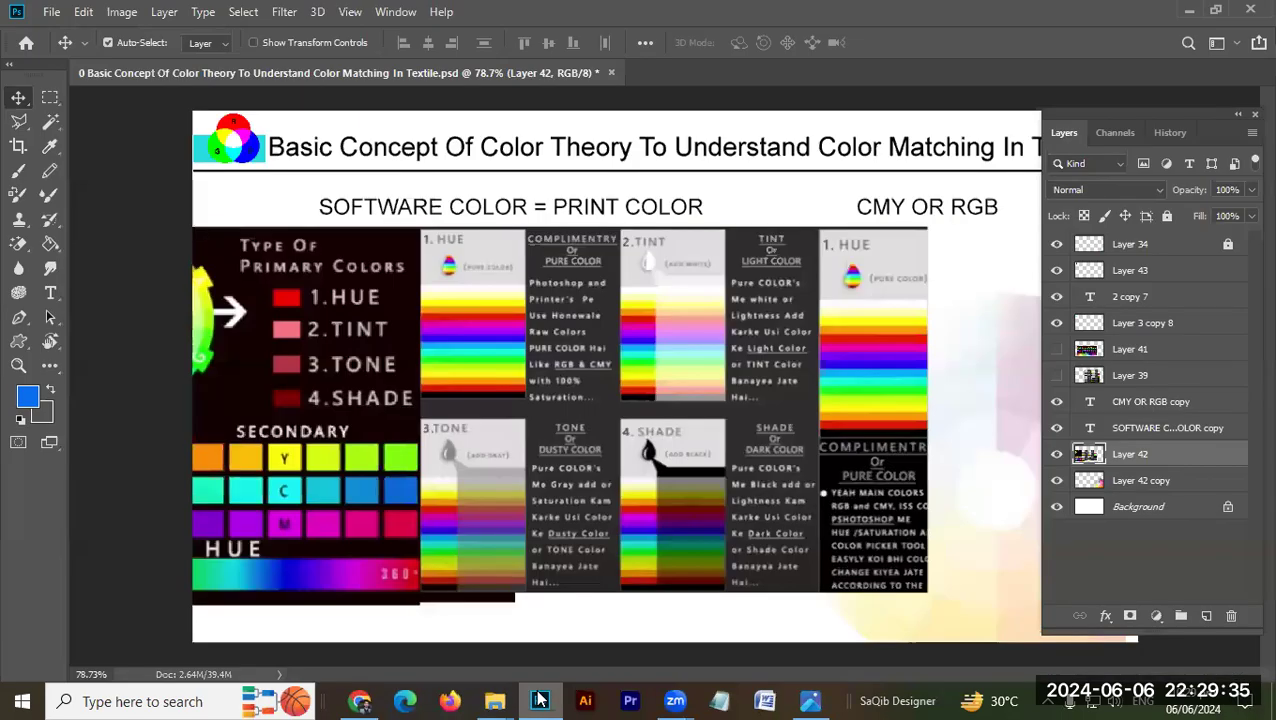
{"action": "key", "text": "ctrl+w"}
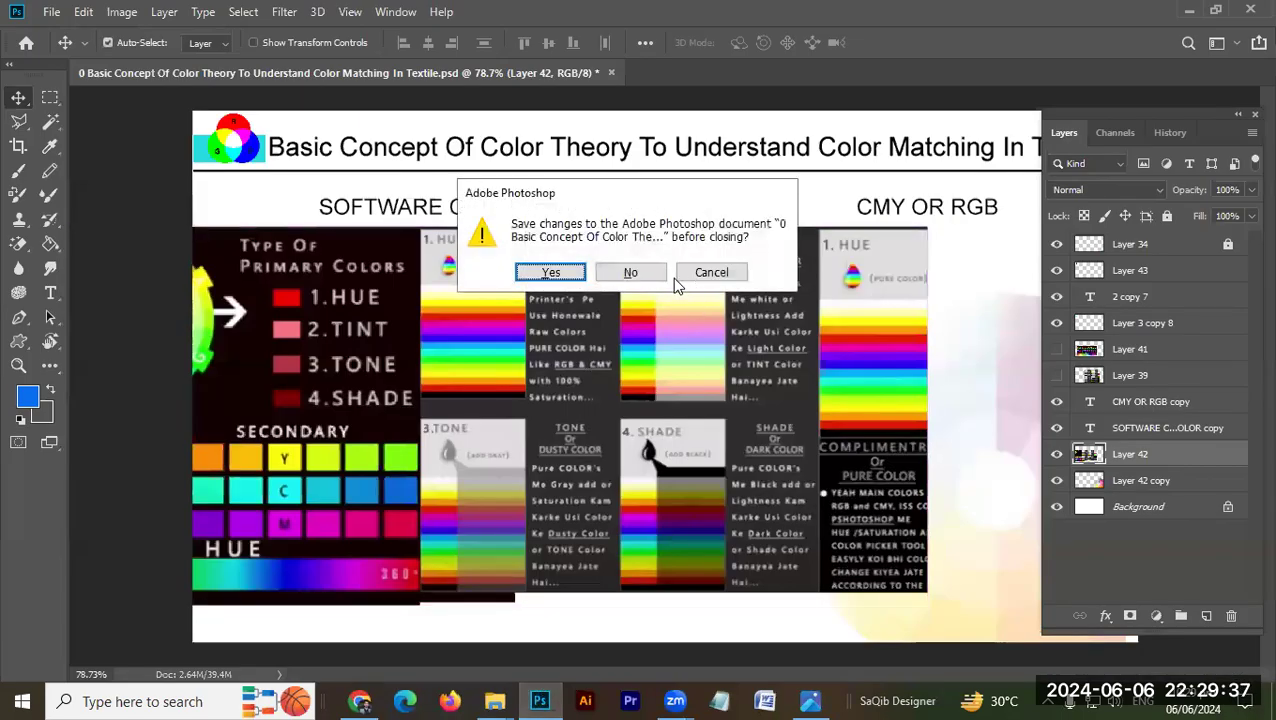
{"action": "left_click", "coordinate": [648, 278]}
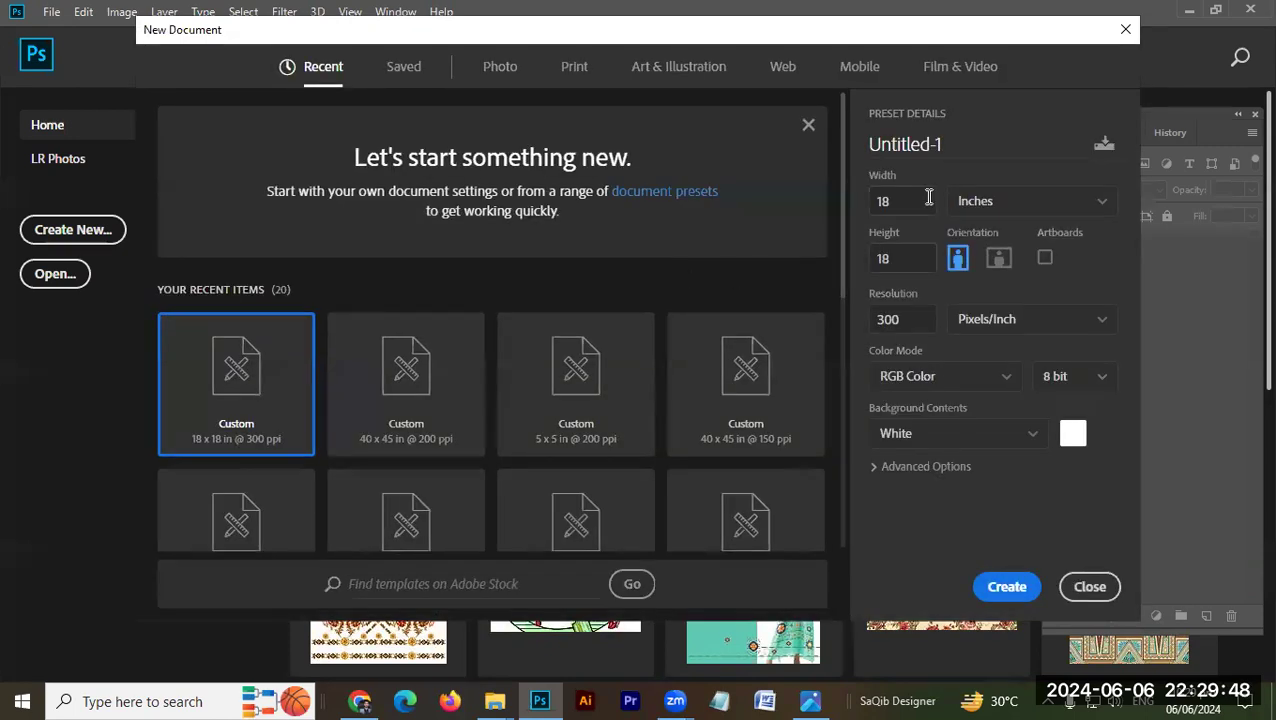
Step: Create a new 40 x 45 inch document at 200 ppi
{"action": "left_click_drag", "start_coordinate": [928, 197], "coordinate": [855, 202]}
{"action": "type", "text": "40"}
{"action": "left_click_drag", "start_coordinate": [906, 260], "coordinate": [840, 262]}
{"action": "type", "text": "45"}
{"action": "left_click_drag", "start_coordinate": [911, 325], "coordinate": [836, 332]}
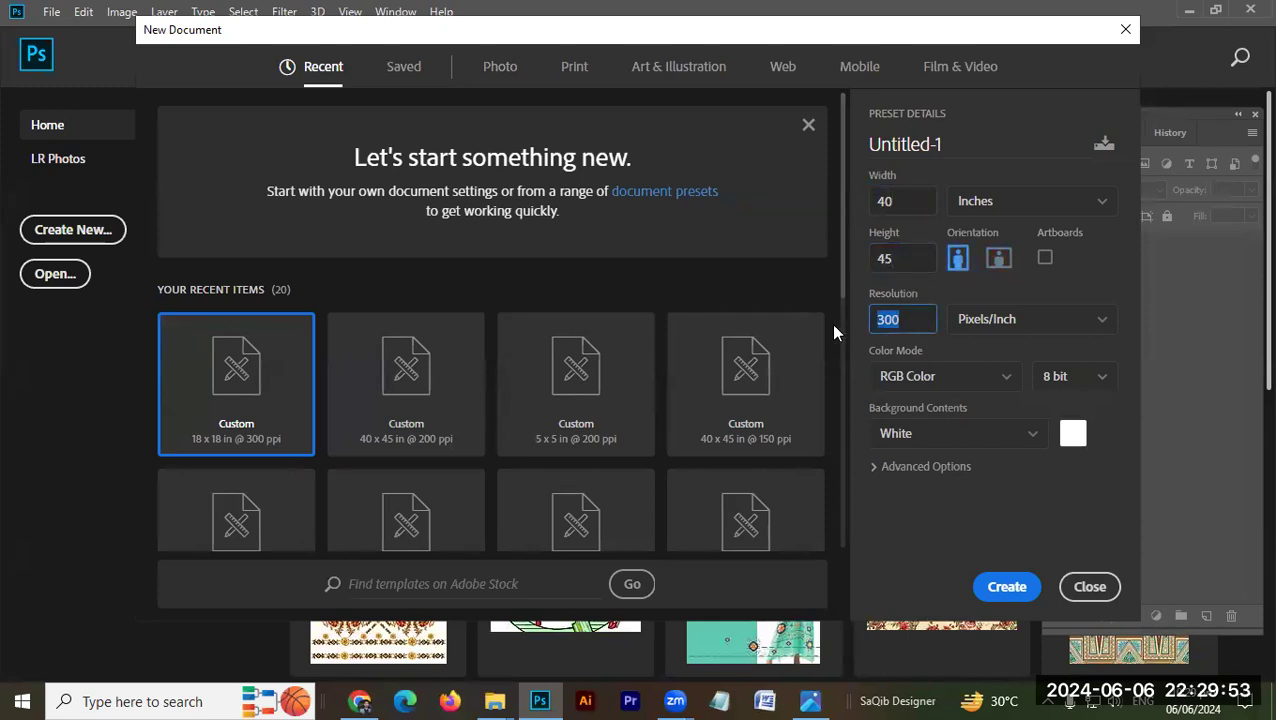
{"action": "type", "text": "150"}
{"action": "key", "text": "BackSpace"}
{"action": "key", "text": "BackSpace"}
{"action": "key", "text": "BackSpace"}
{"action": "type", "text": "200"}
{"action": "key", "text": "Return"}
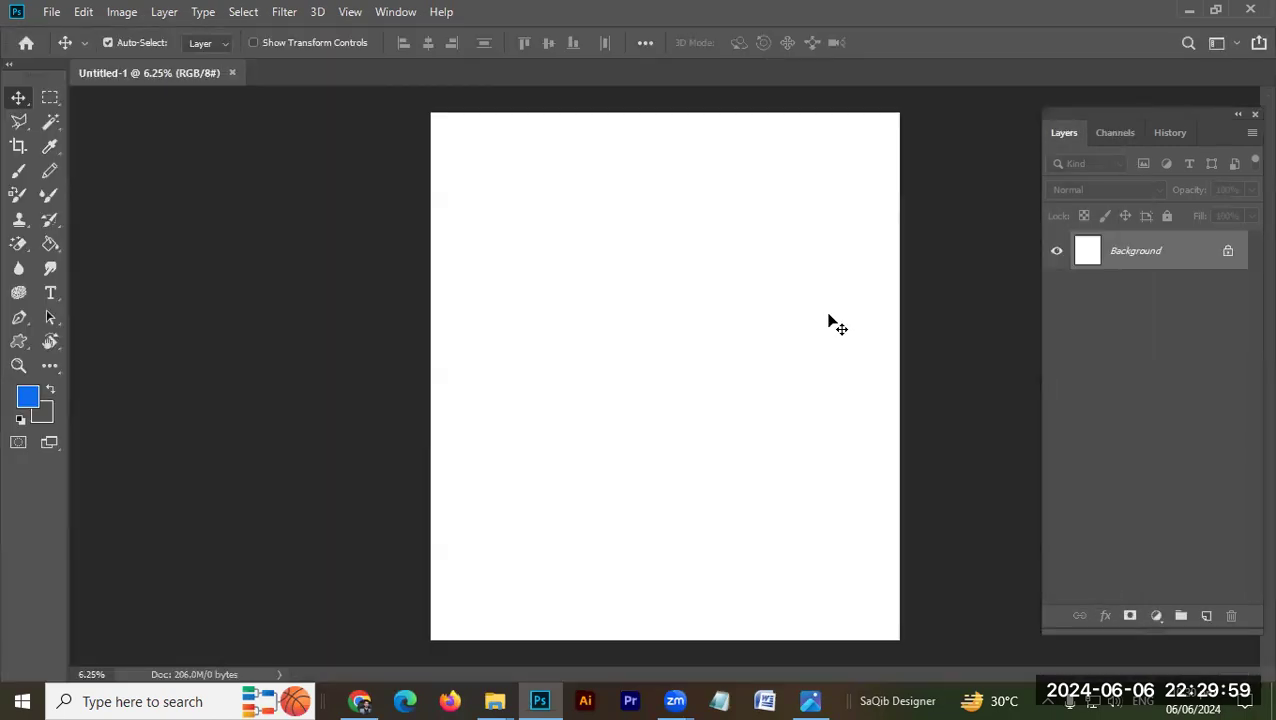
Step: Fit and zoom out the canvas, select all with free transform, and toggle the grid
{"action": "key", "text": "ctrl+0"}
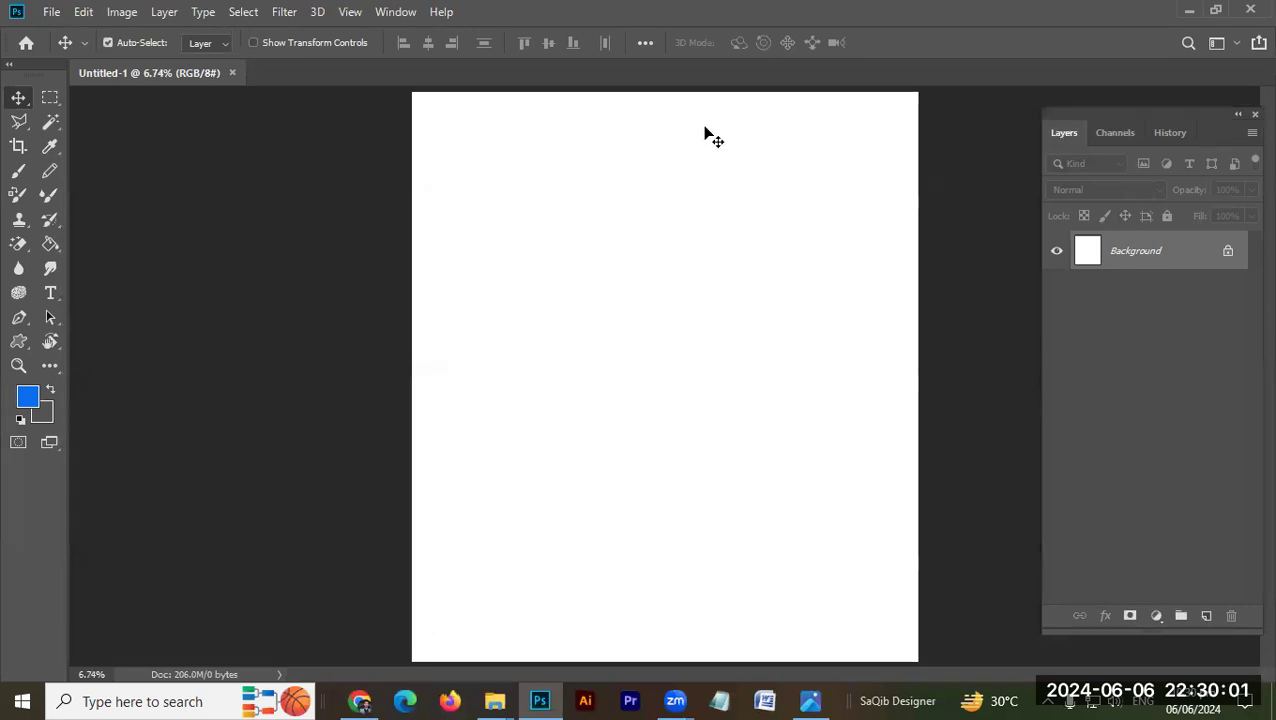
{"action": "key", "text": "ctrl"}
{"action": "key", "text": "ctrl+minus"}
{"action": "key", "text": "ctrl+minus"}
{"action": "key", "text": "ctrl+a"}
{"action": "key", "text": "ctrl+t"}
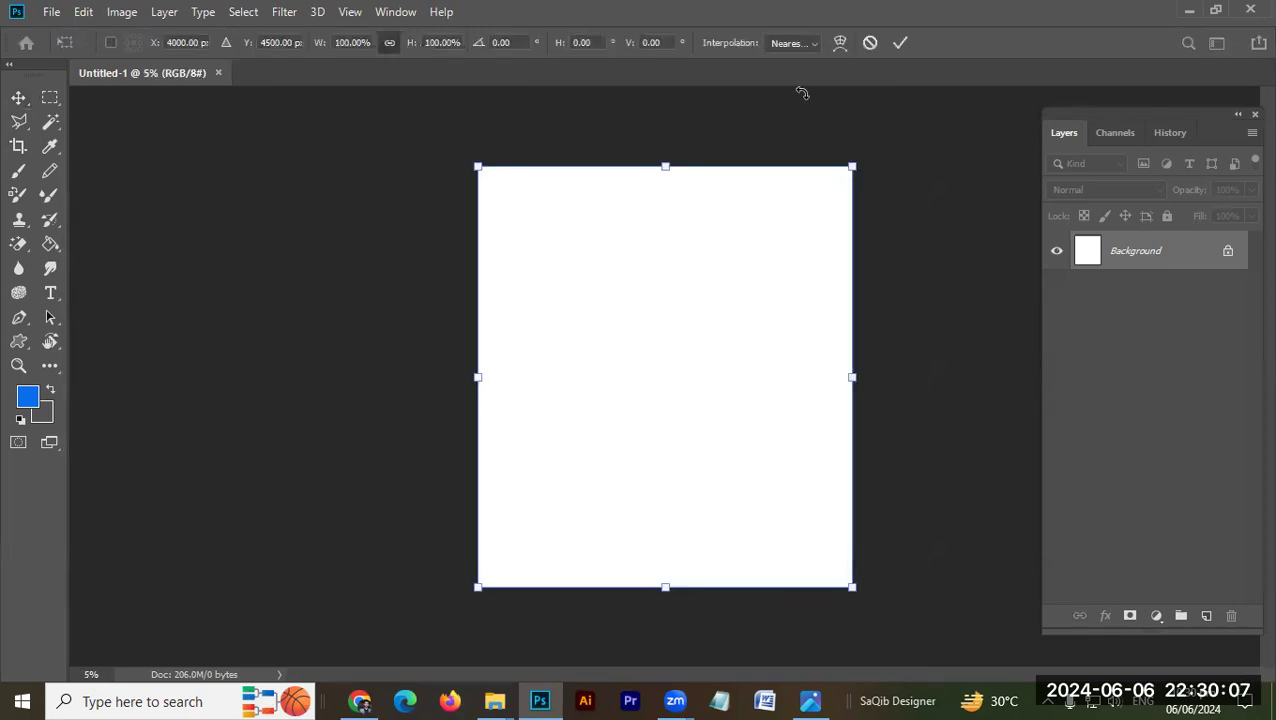
{"action": "key", "text": "ctrl+apostrophe"}
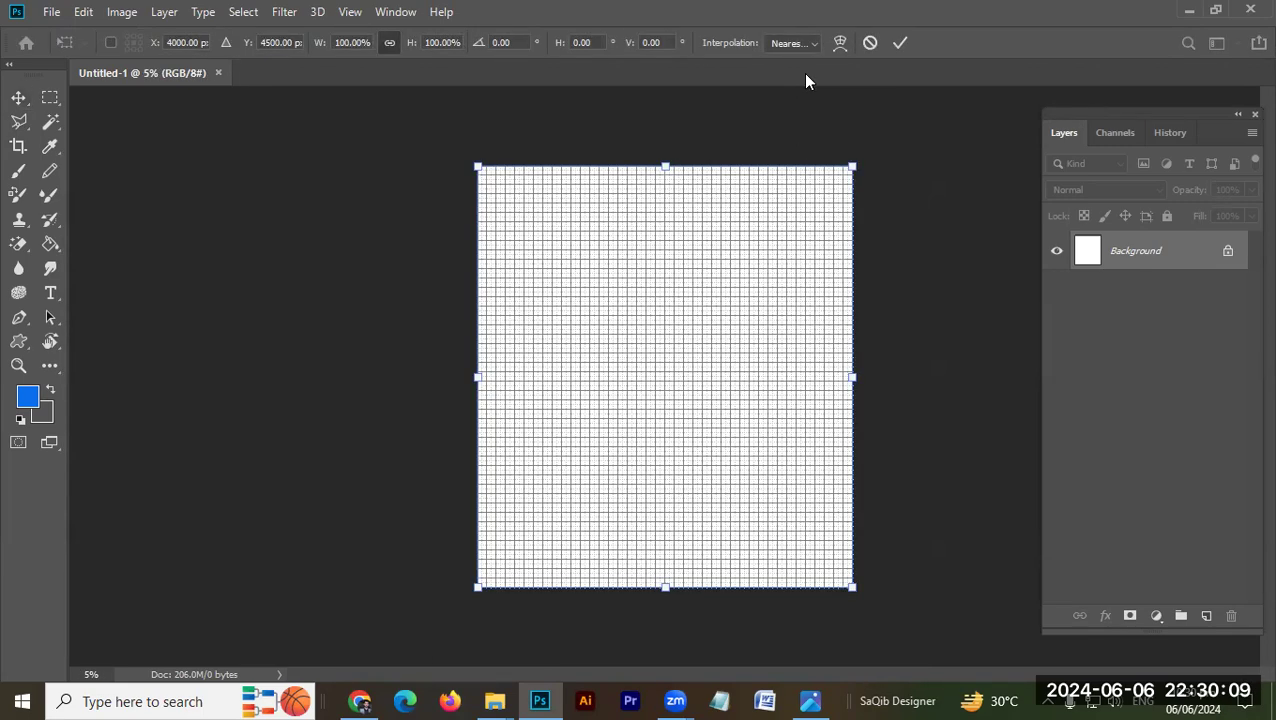
{"action": "key", "text": "ctrl+apostrophe"}
Step: Show rulers, cancel the transform, deselect, and add a vertical guide at 20 in
{"action": "key", "text": "ctrl+r"}
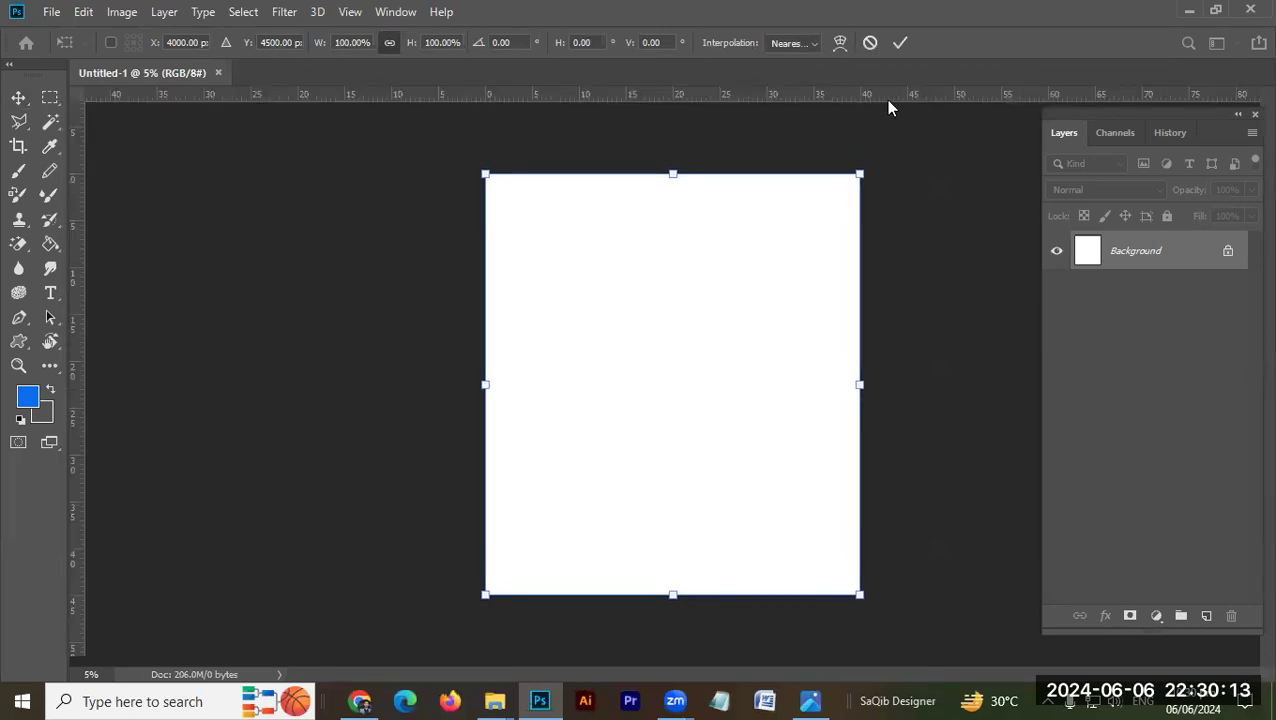
{"action": "mouse_move", "coordinate": [889, 107]}
{"action": "left_mouse_down"}
{"action": "mouse_move", "coordinate": [873, 130]}
{"action": "mouse_move", "coordinate": [713, 191]}
{"action": "mouse_move", "coordinate": [726, 187]}
{"action": "left_mouse_up"}
{"action": "key", "text": "Escape"}
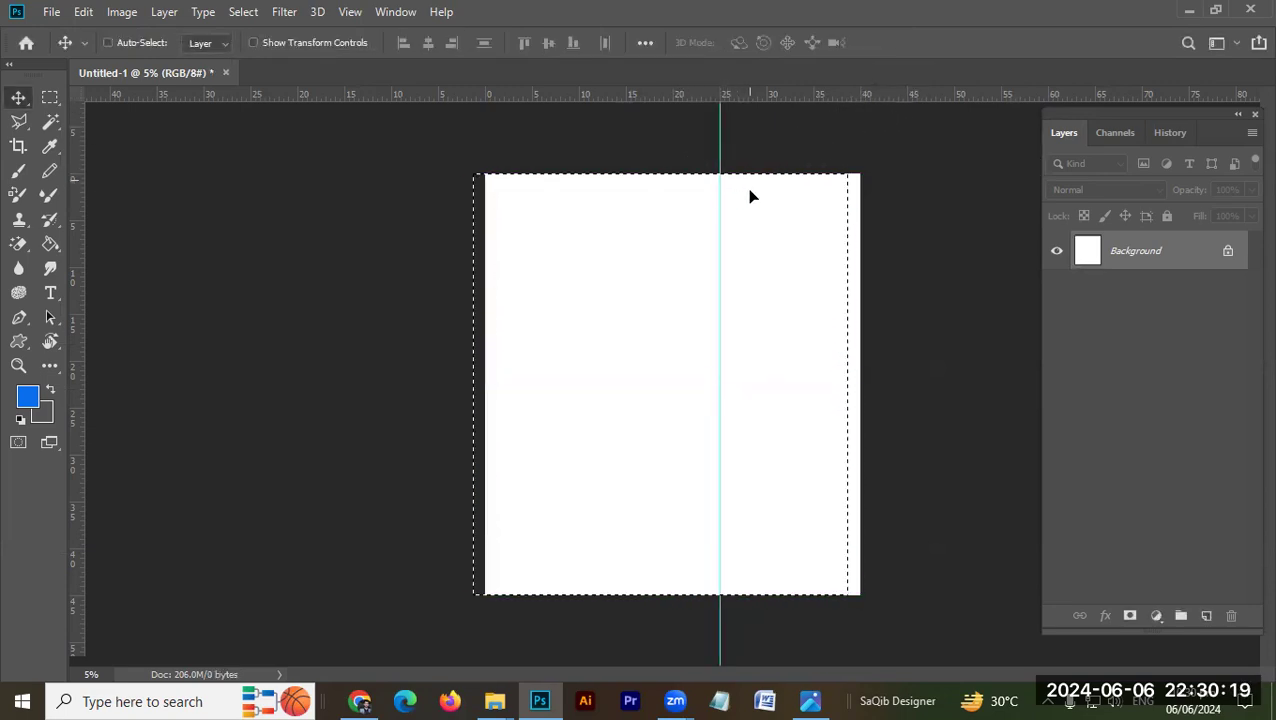
{"action": "key", "text": "ctrl+d"}
{"action": "mouse_move", "coordinate": [718, 97]}
{"action": "left_mouse_down"}
{"action": "mouse_move", "coordinate": [708, 132]}
{"action": "mouse_move", "coordinate": [672, 132]}
{"action": "left_mouse_up"}
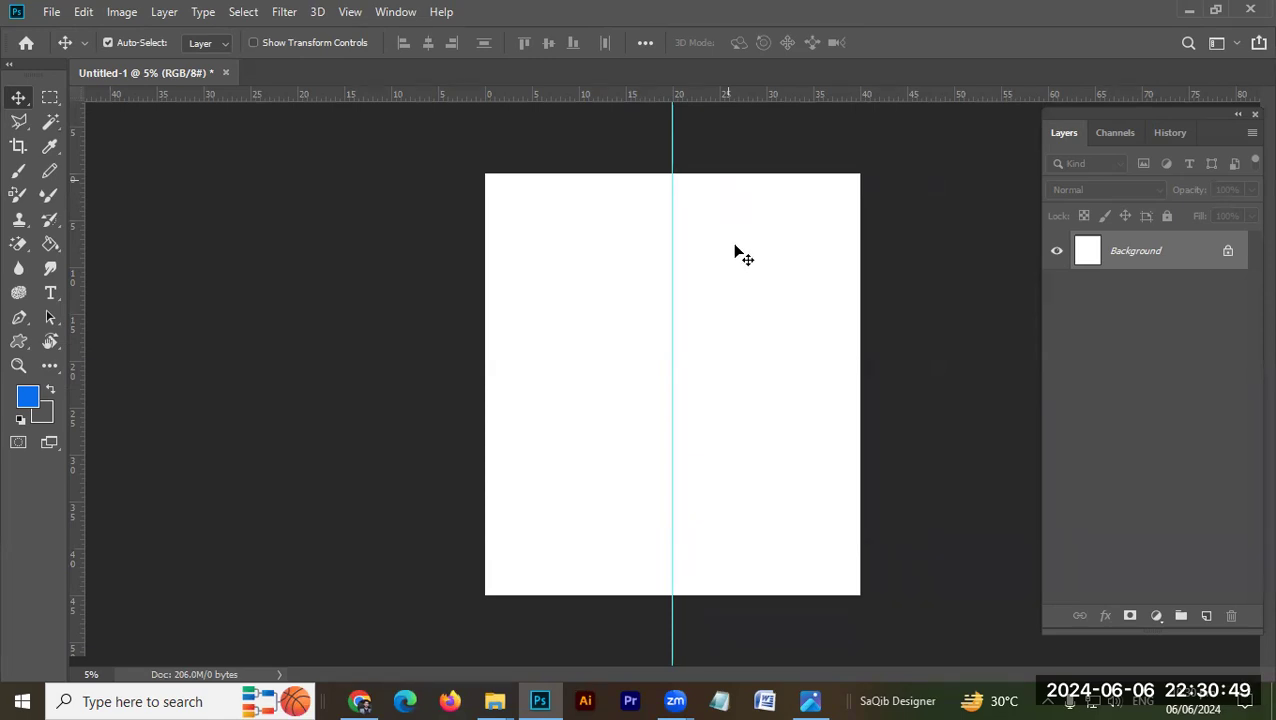
Step: Browse the searching 2024 folder and select the cream floral border motif
{"action": "mouse_move", "coordinate": [494, 701]}
{"action": "left_click", "coordinate": [651, 551]}
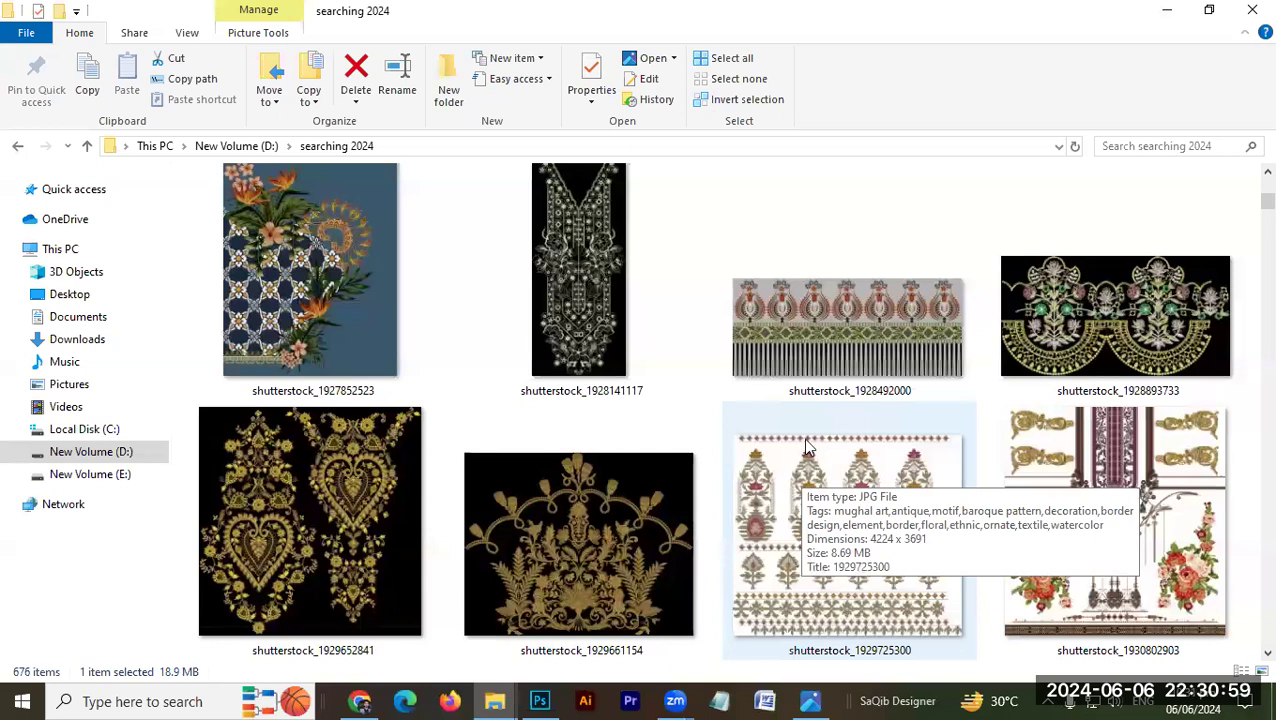
{"action": "mouse_move", "coordinate": [848, 535]}
{"action": "scroll", "coordinate": [866, 365], "scroll_direction": "down", "scroll_amount": 2}
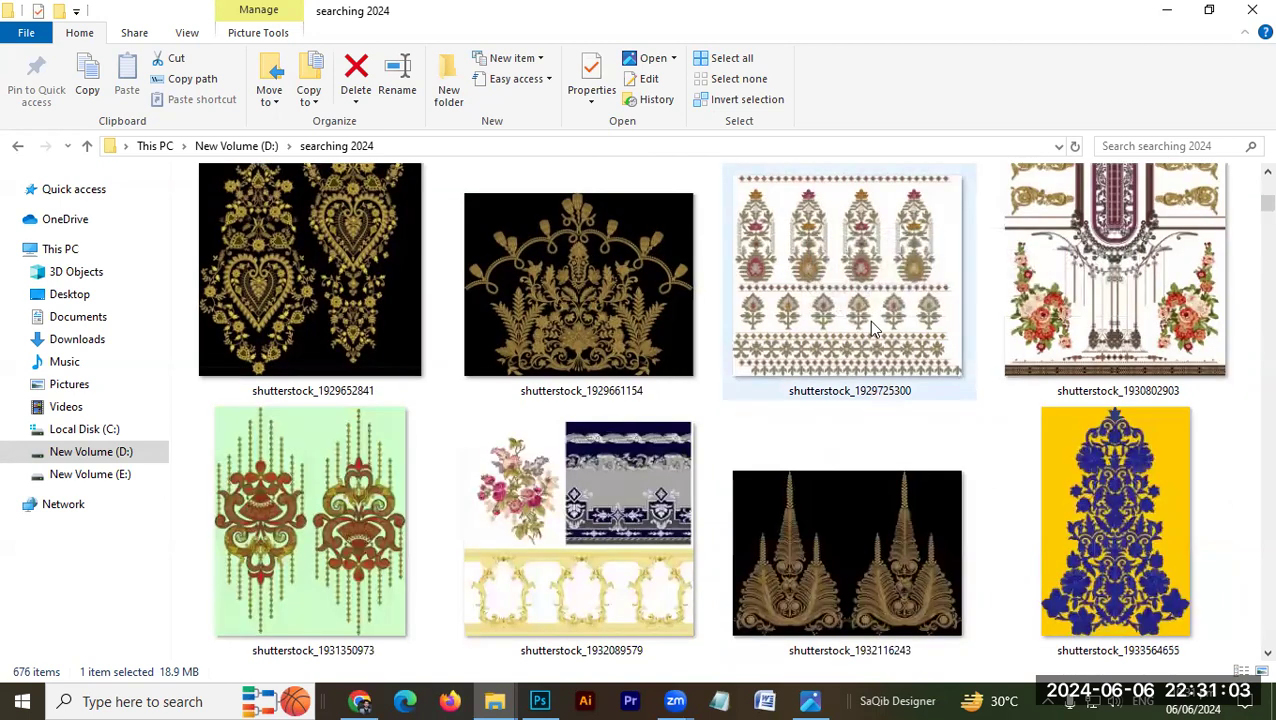
{"action": "left_click", "coordinate": [818, 289]}
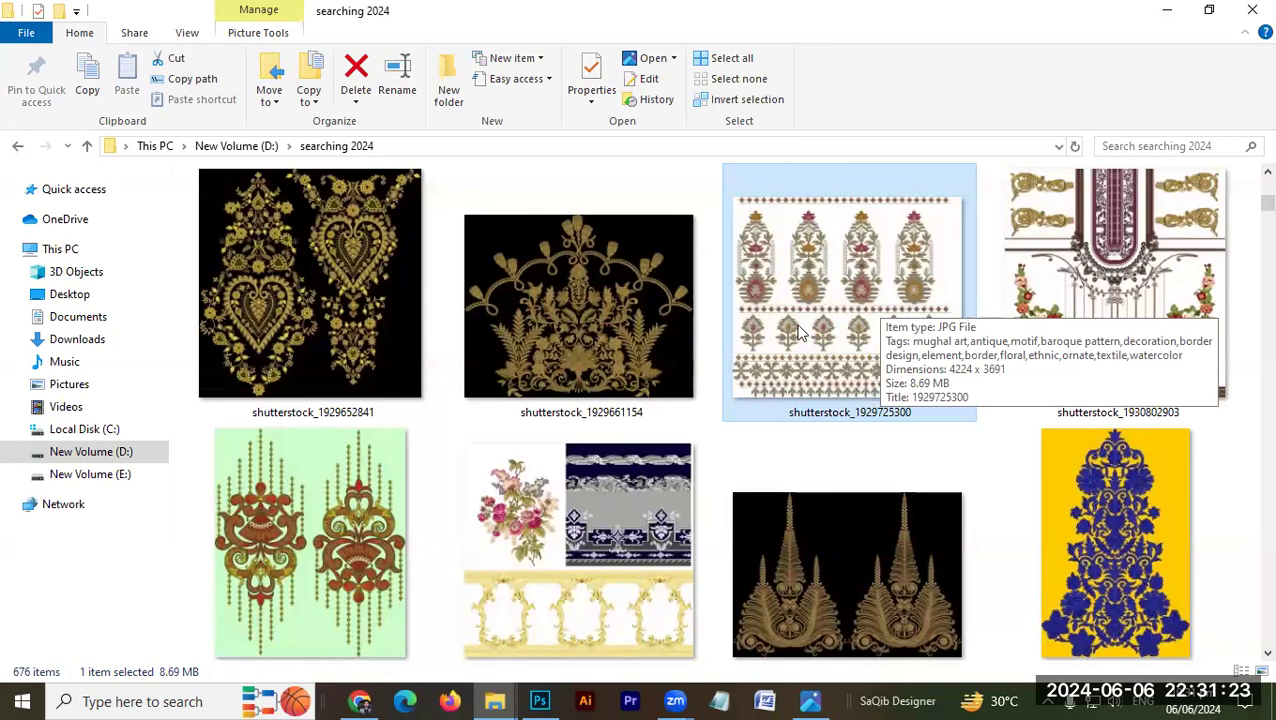
Step: Scroll further and select the black floral neckline and other saved design images
{"action": "scroll", "coordinate": [737, 344], "scroll_direction": "down", "scroll_amount": 1}
{"action": "scroll", "coordinate": [737, 344], "scroll_direction": "down", "scroll_amount": 2}
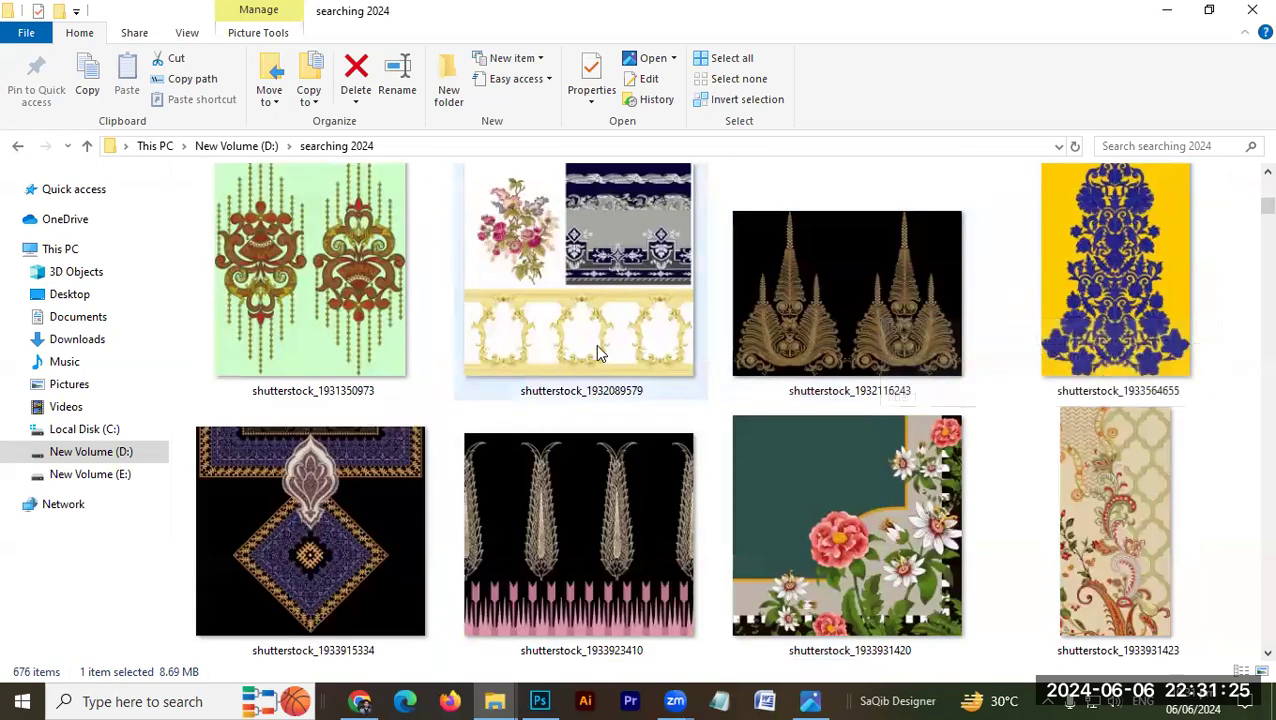
{"action": "scroll", "coordinate": [597, 352], "scroll_direction": "down", "scroll_amount": 1}
{"action": "scroll", "coordinate": [597, 350], "scroll_direction": "down", "scroll_amount": 1}
{"action": "scroll", "coordinate": [597, 350], "scroll_direction": "down", "scroll_amount": 2}
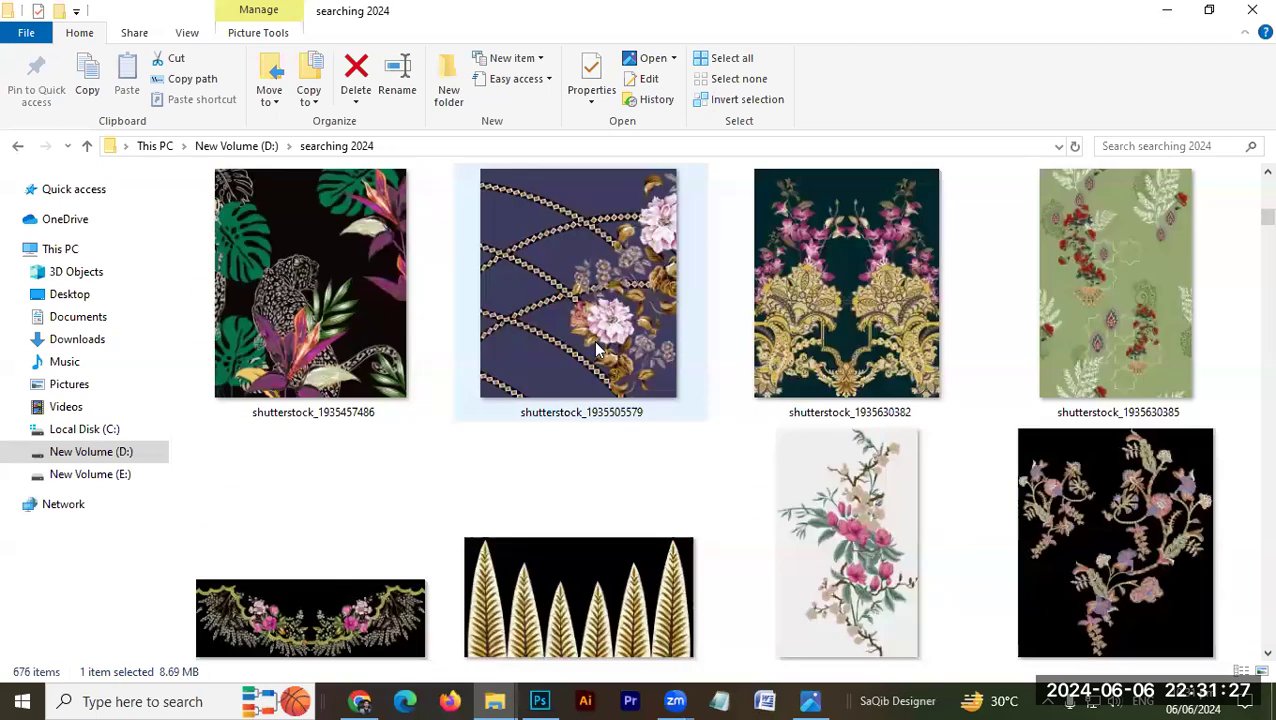
{"action": "scroll", "coordinate": [597, 350], "scroll_direction": "down", "scroll_amount": 1}
{"action": "scroll", "coordinate": [597, 350], "scroll_direction": "down", "scroll_amount": 1}
{"action": "scroll", "coordinate": [597, 350], "scroll_direction": "down", "scroll_amount": 1}
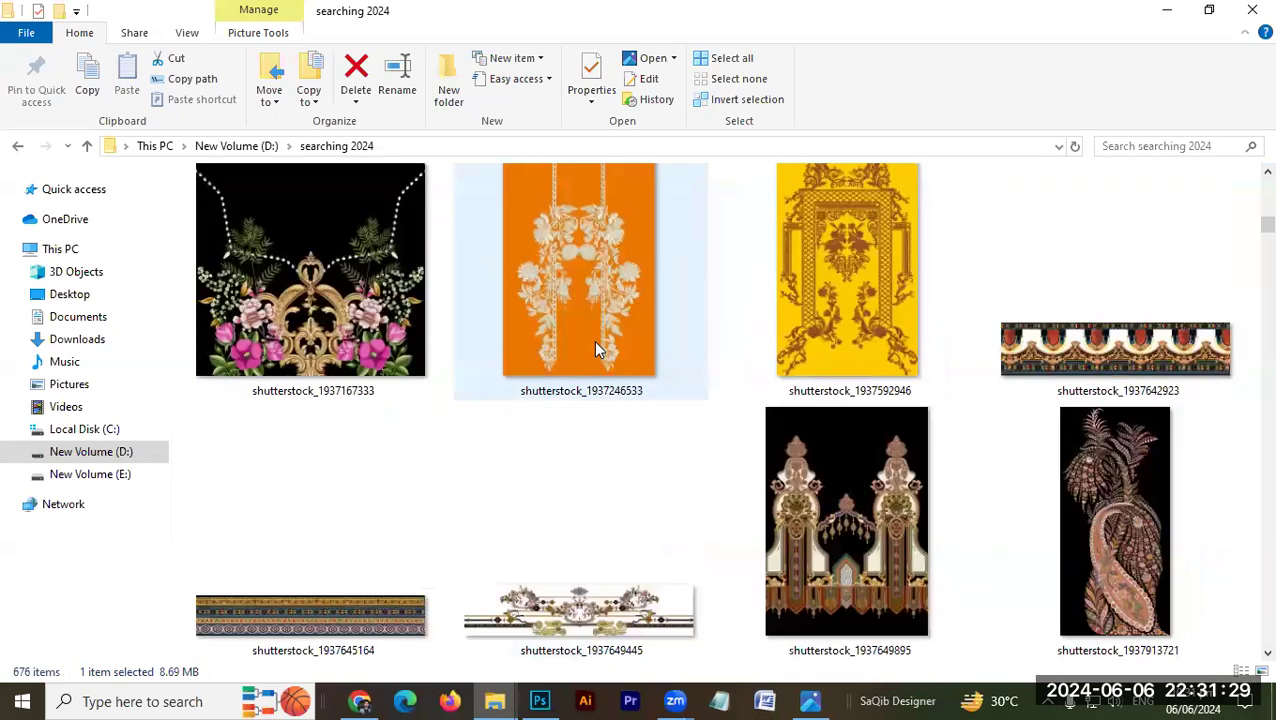
{"action": "scroll", "coordinate": [597, 350], "scroll_direction": "down", "scroll_amount": 1}
{"action": "scroll", "coordinate": [596, 348], "scroll_direction": "up", "scroll_amount": 1}
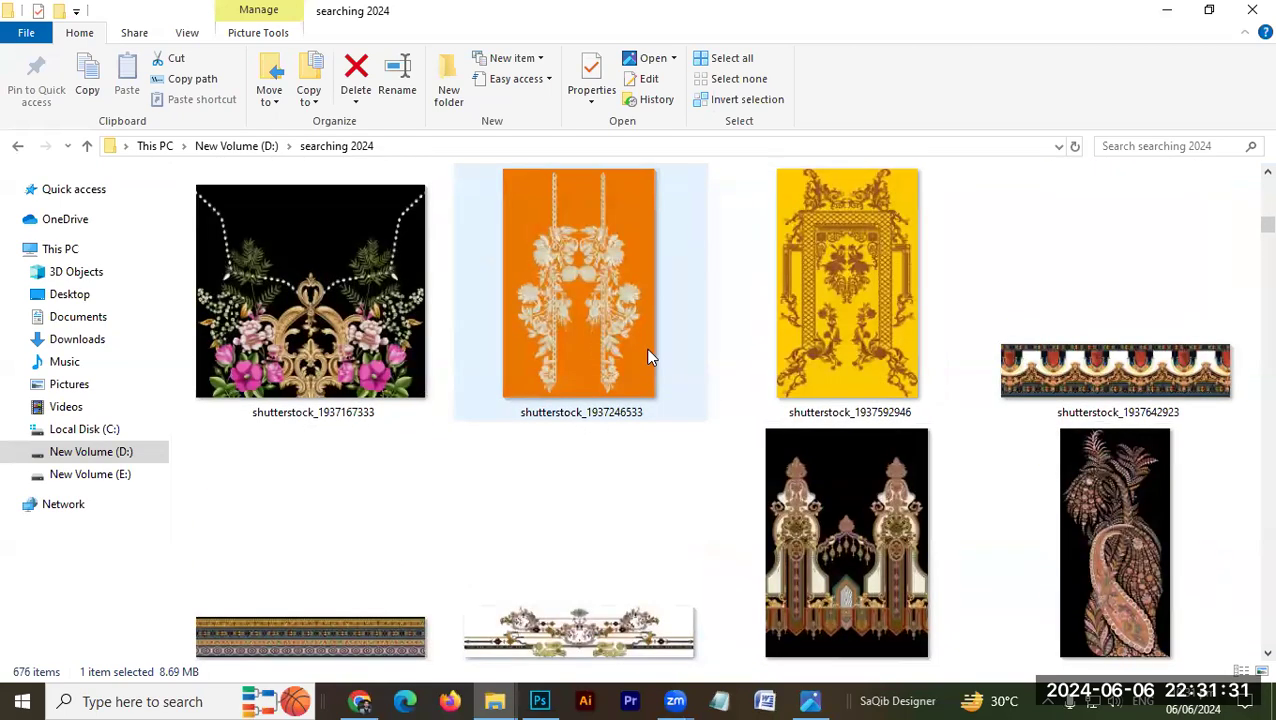
{"action": "mouse_move", "coordinate": [580, 280]}
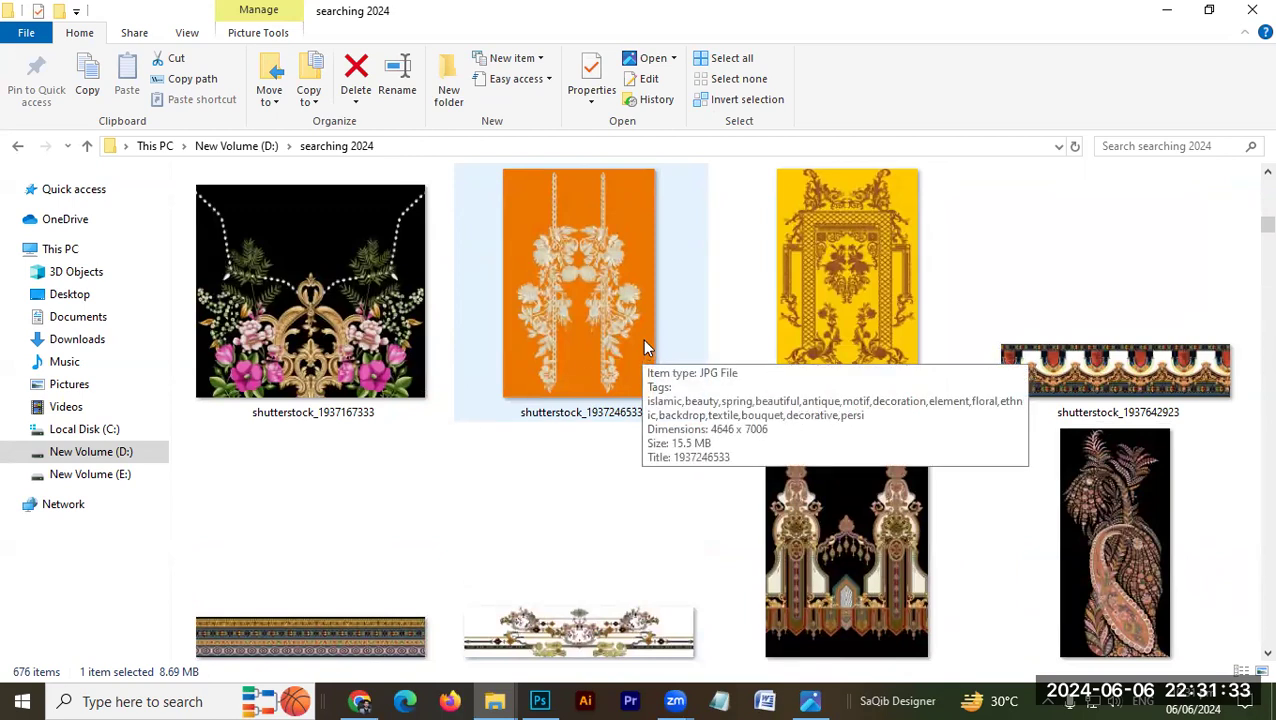
{"action": "left_click", "coordinate": [395, 325]}
{"action": "left_click", "coordinate": [570, 312]}
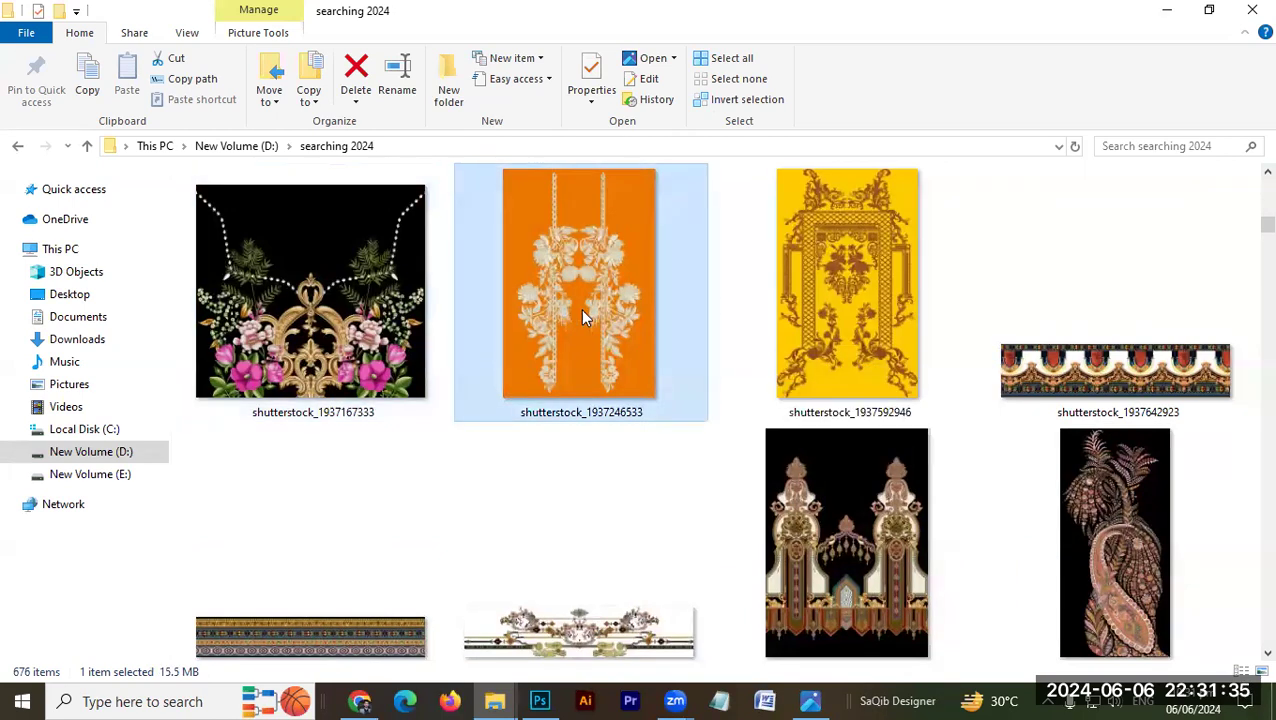
{"action": "left_click", "coordinate": [814, 309]}
Step: Pan the 18.jpg reference to show its full title, then switch to the browser
{"action": "left_click", "coordinate": [812, 700]}
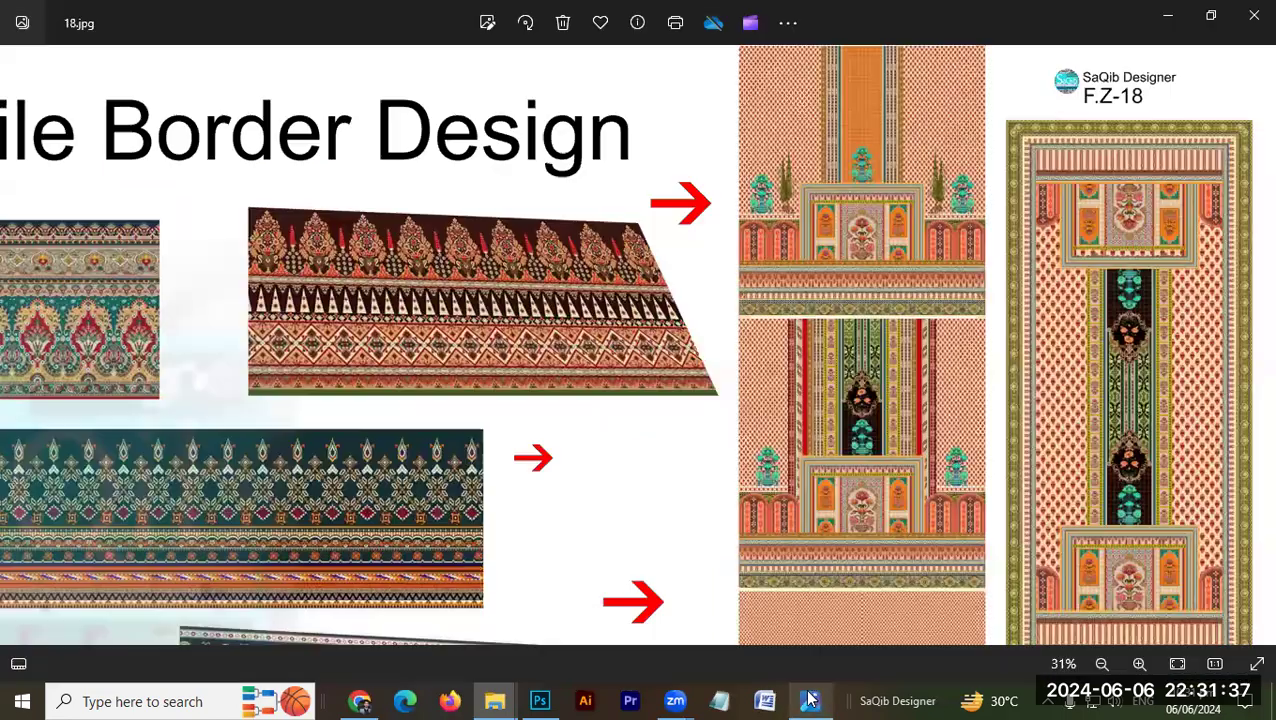
{"action": "left_click_drag", "start_coordinate": [709, 377], "coordinate": [731, 381]}
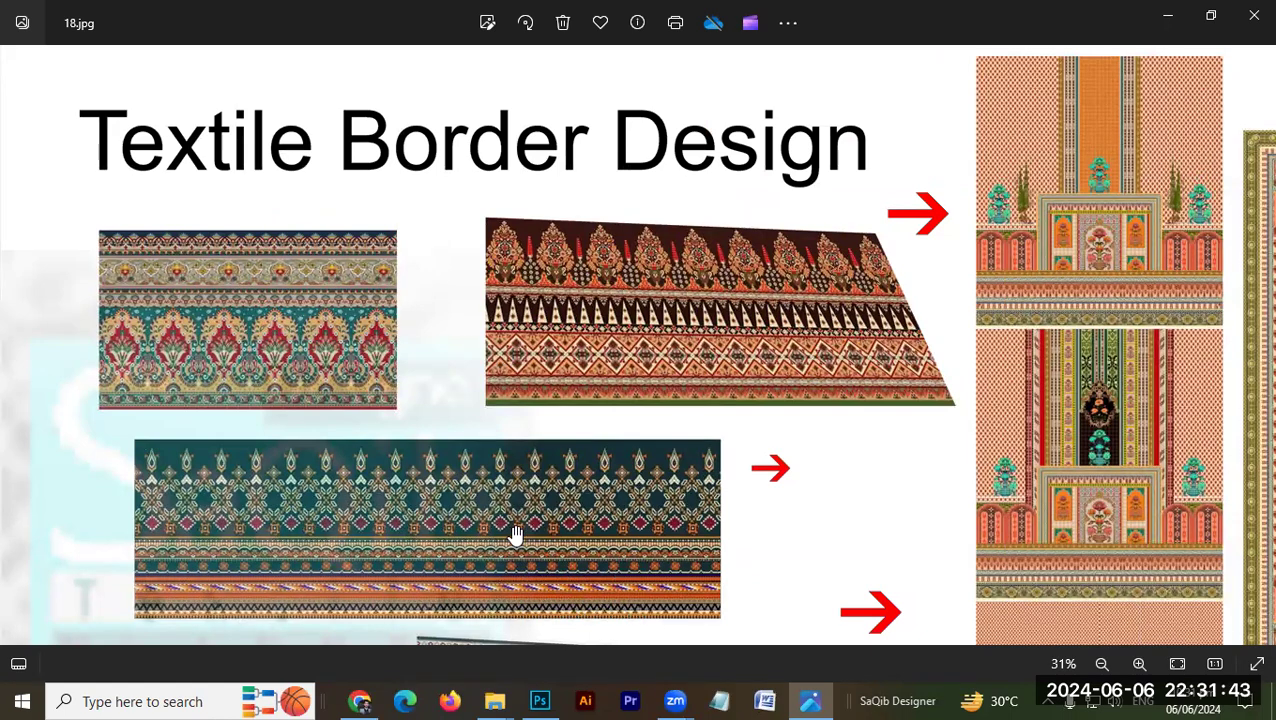
{"action": "left_click", "coordinate": [362, 701]}
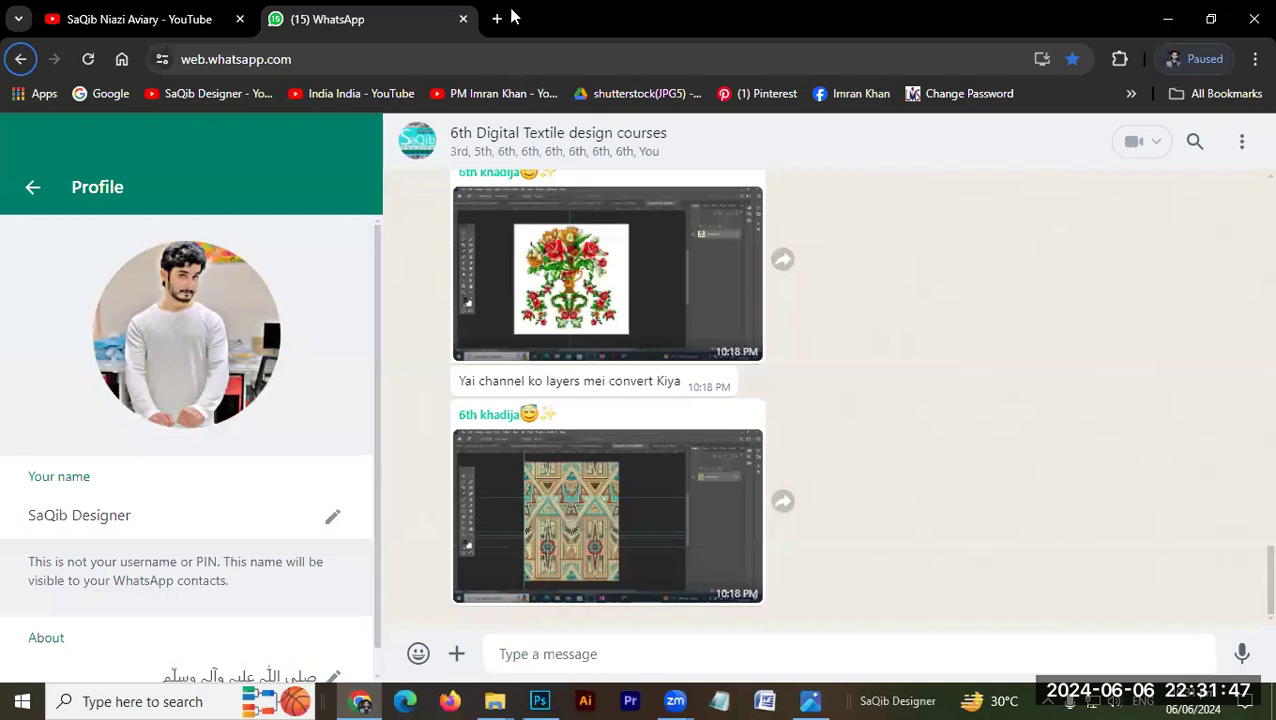
Step: Open the Shutterstock home page in a new browser tab
{"action": "left_click", "coordinate": [498, 19]}
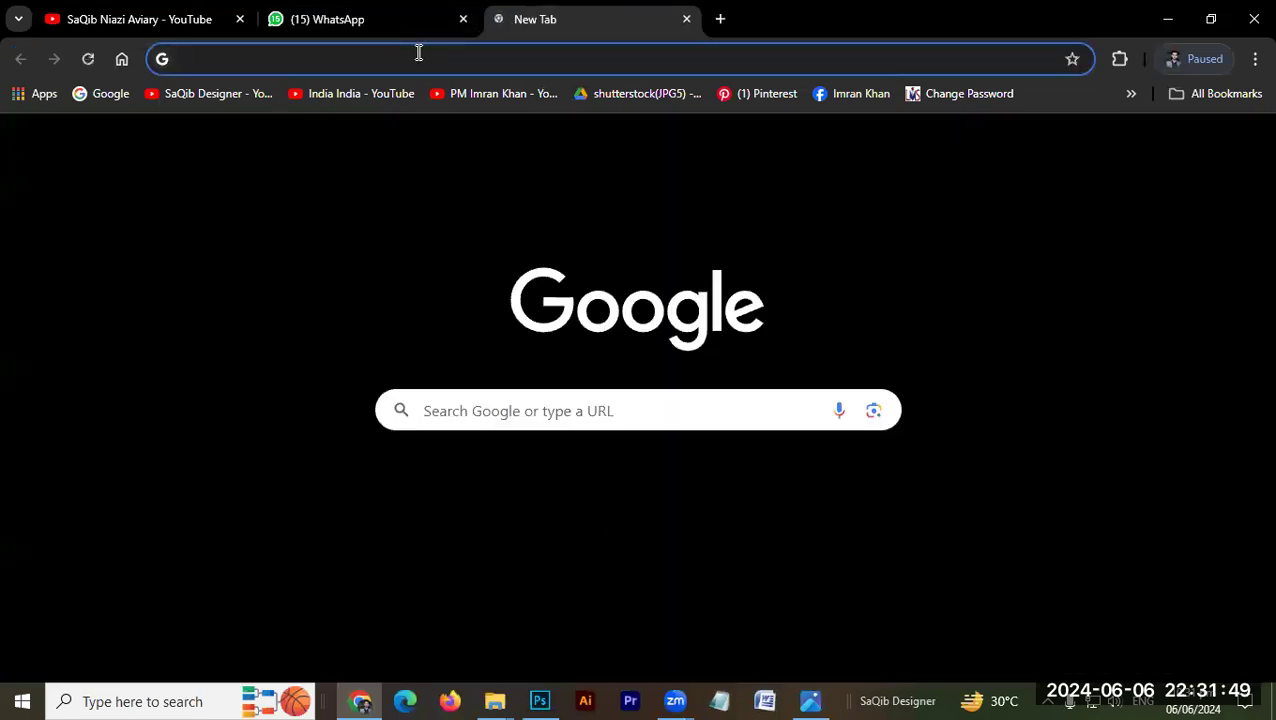
{"action": "type", "text": "shu"}
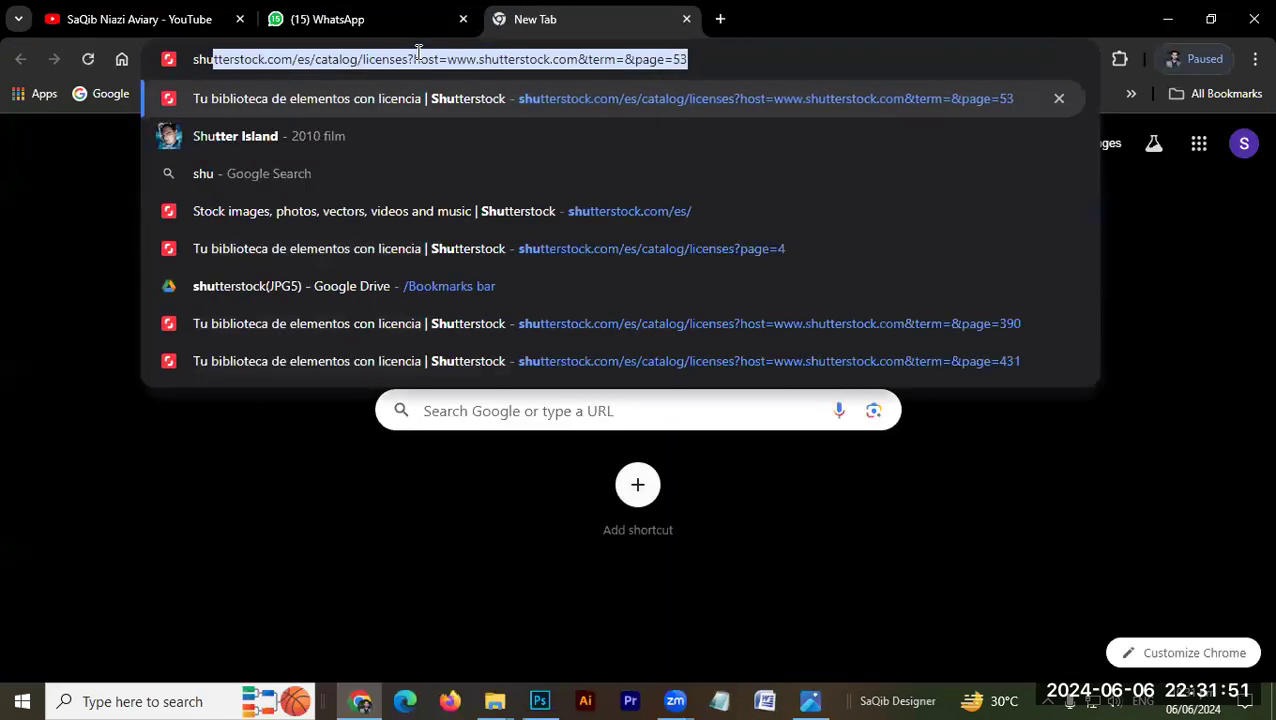
{"action": "key", "text": "Return"}
{"action": "left_click", "coordinate": [126, 148]}
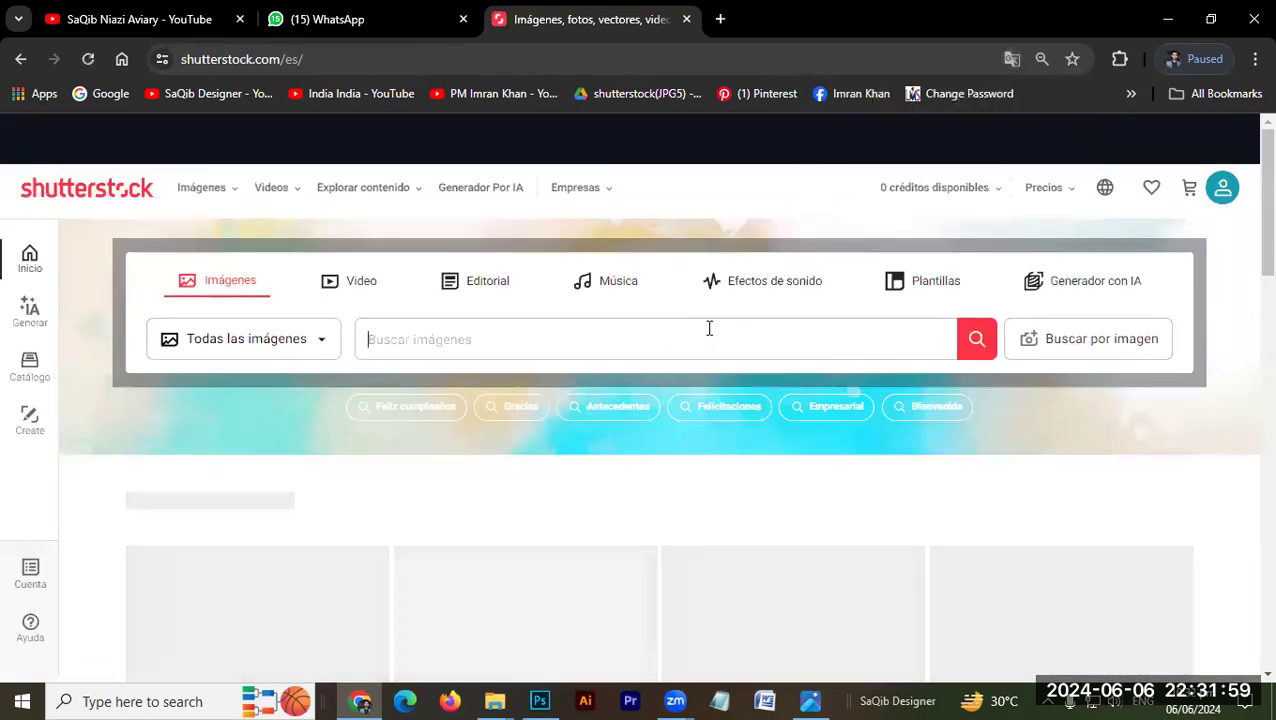
Step: Search Shutterstock for 'textile borders' and scroll through the image results
{"action": "type", "text": "textile border"}
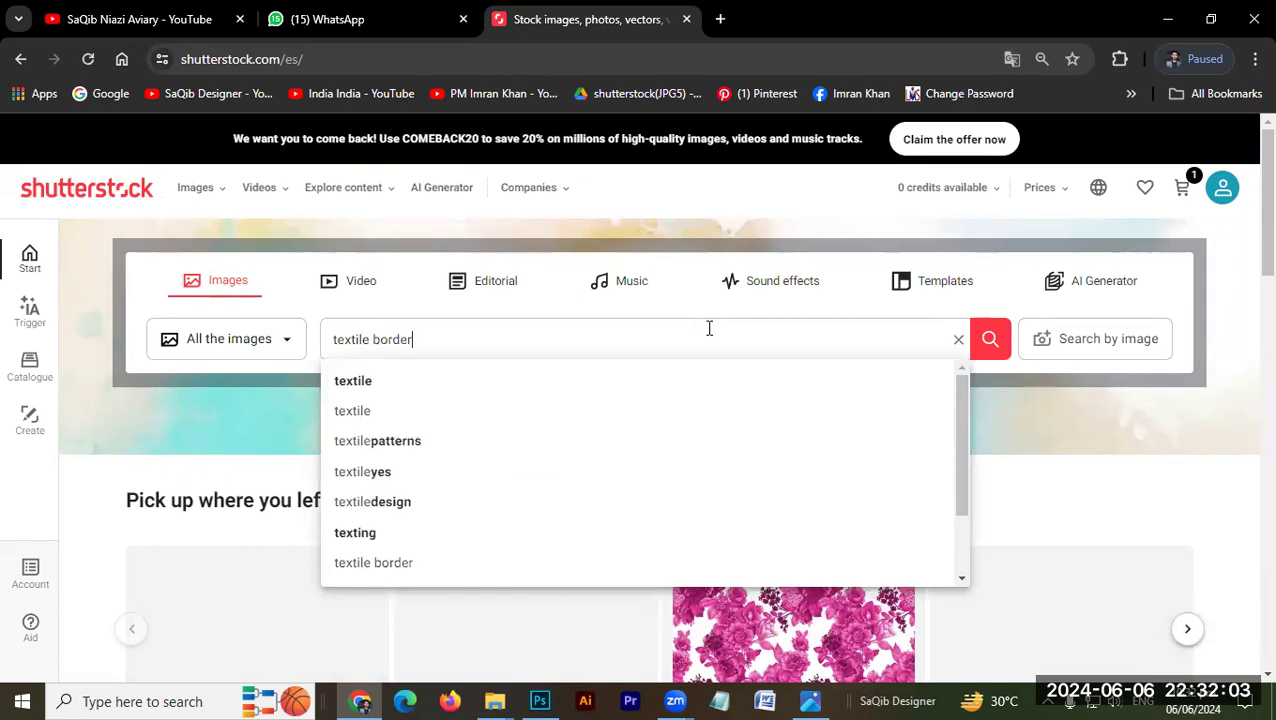
{"action": "type", "text": "s"}
{"action": "key", "text": "Return"}
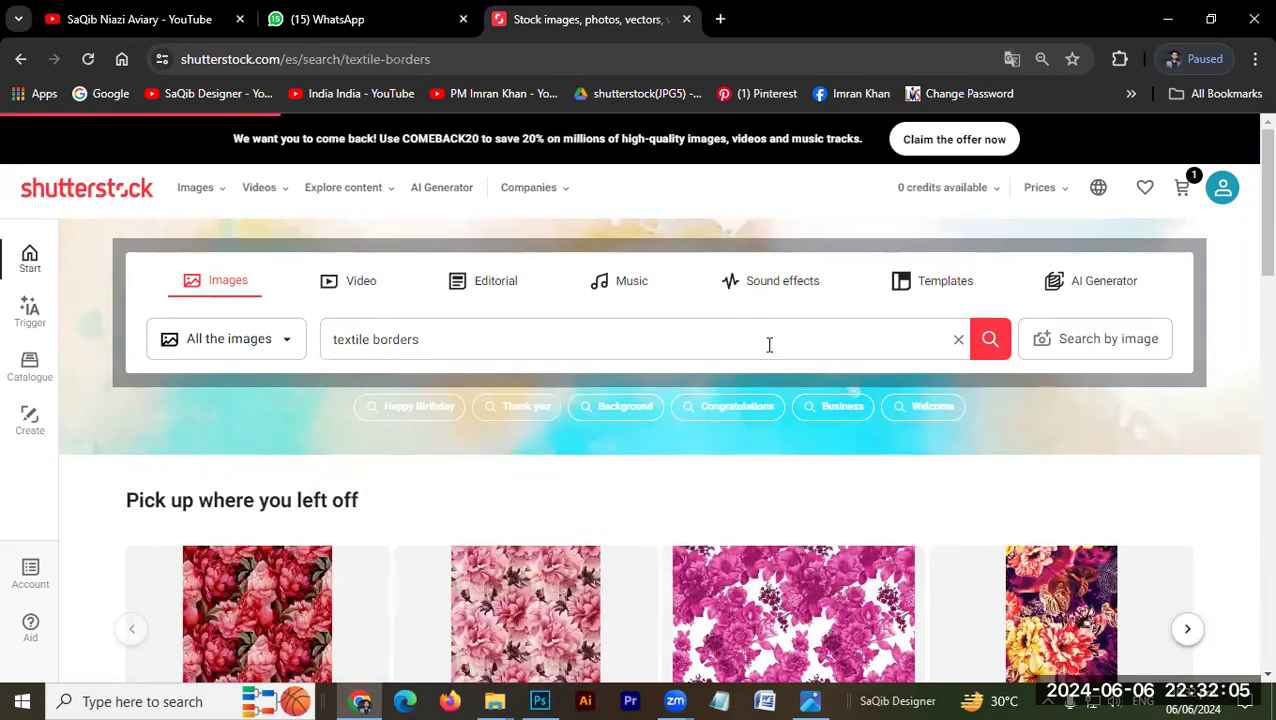
{"action": "scroll", "coordinate": [644, 373], "scroll_direction": "down", "scroll_amount": 2}
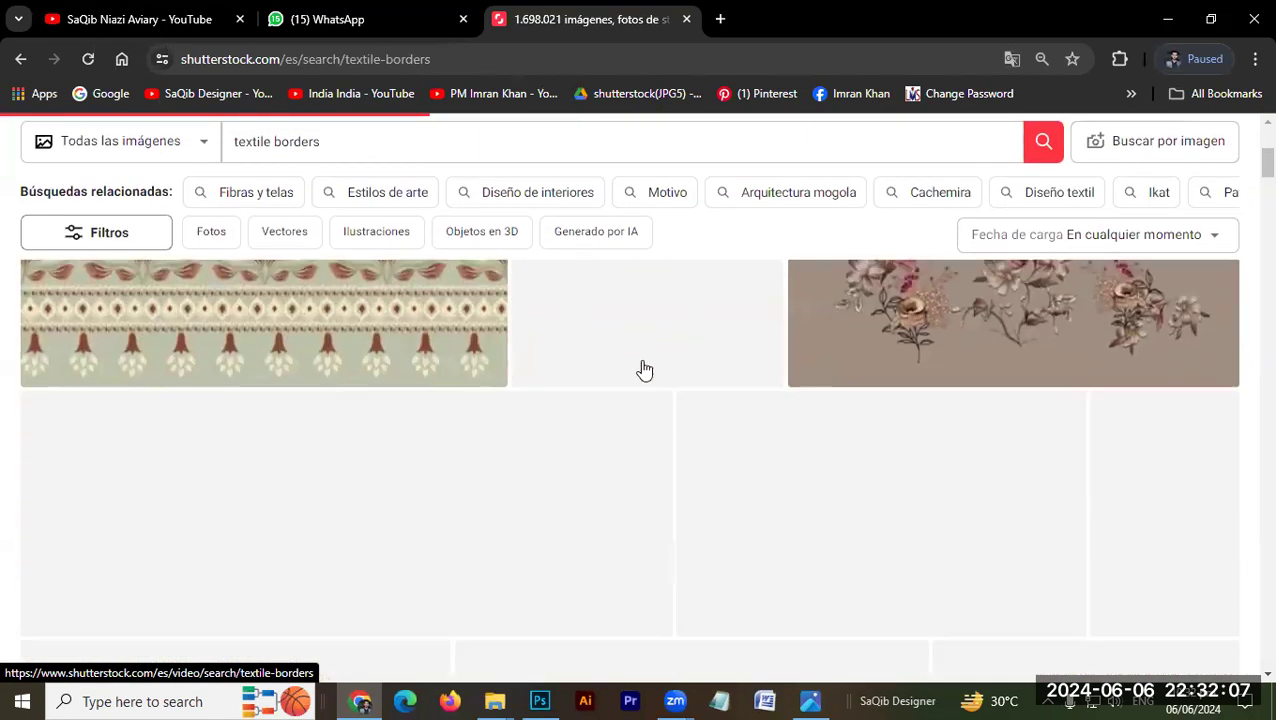
{"action": "scroll", "coordinate": [644, 370], "scroll_direction": "down", "scroll_amount": 1}
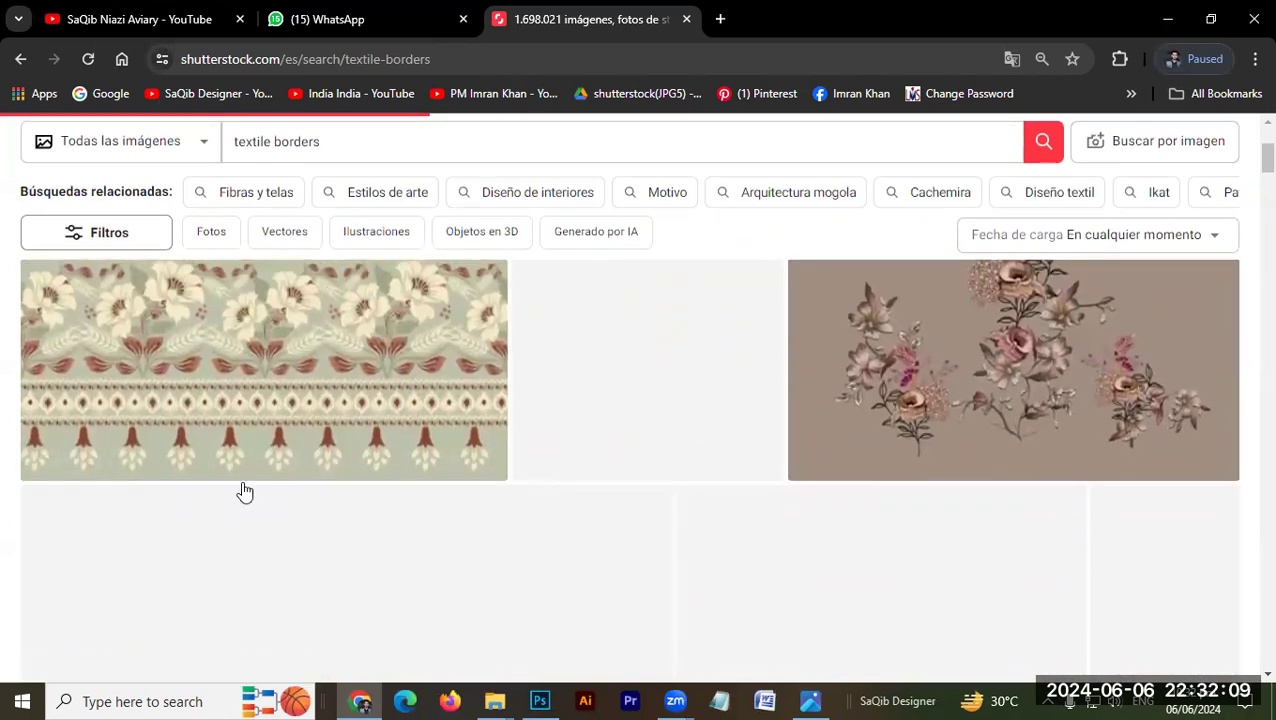
{"action": "scroll", "coordinate": [562, 407], "scroll_direction": "down", "scroll_amount": 1}
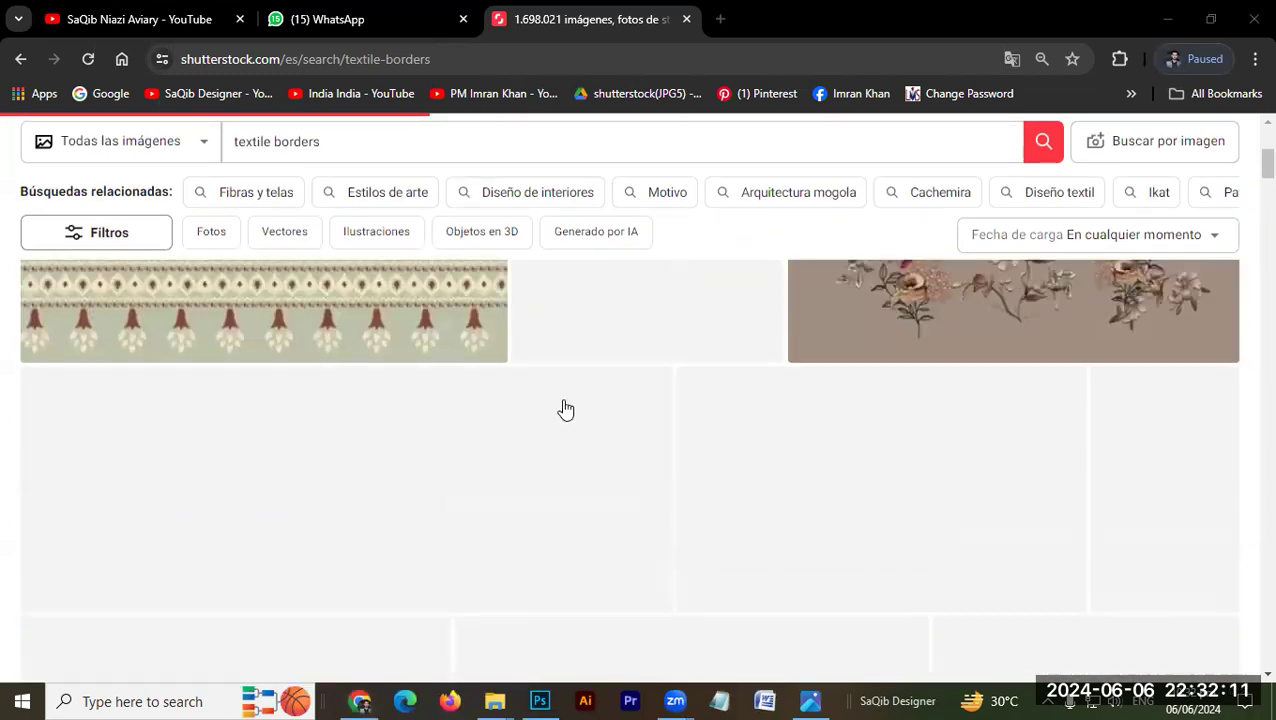
{"action": "scroll", "coordinate": [565, 409], "scroll_direction": "down", "scroll_amount": 1}
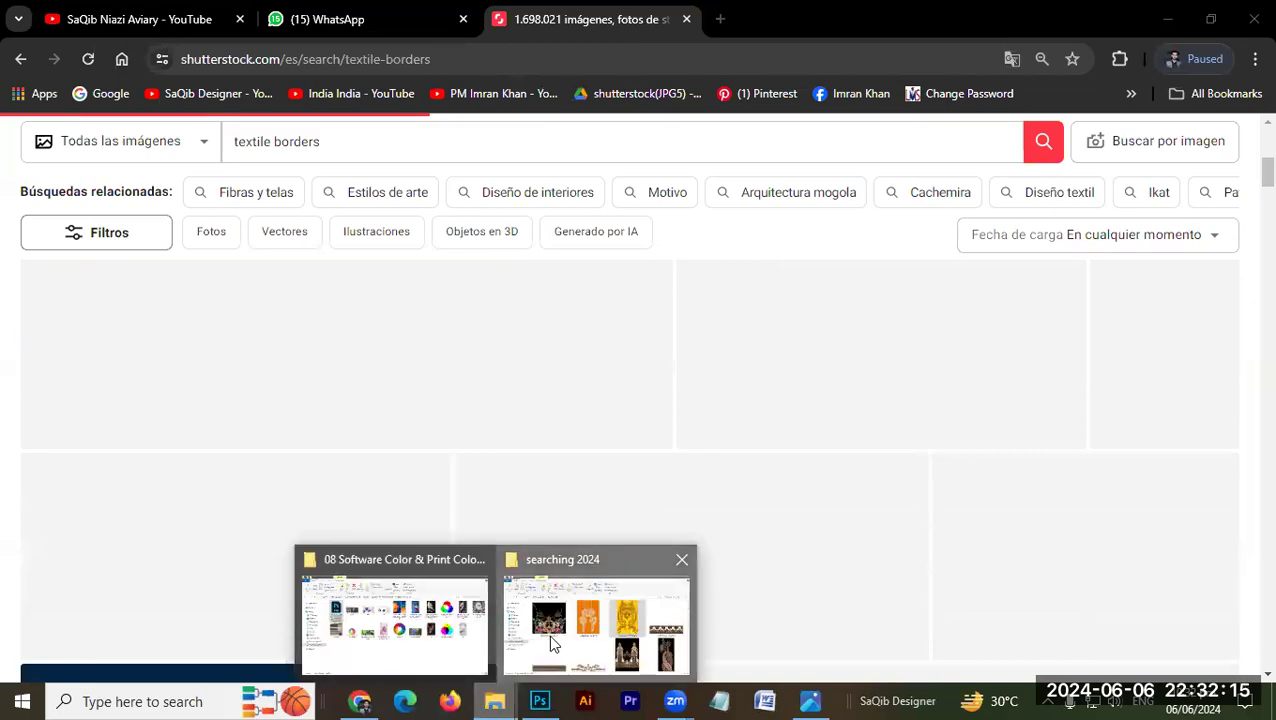
Step: Open the 18 Textile Border Creation folder from Classes in Explorer, then switch back
{"action": "left_click", "coordinate": [596, 620]}
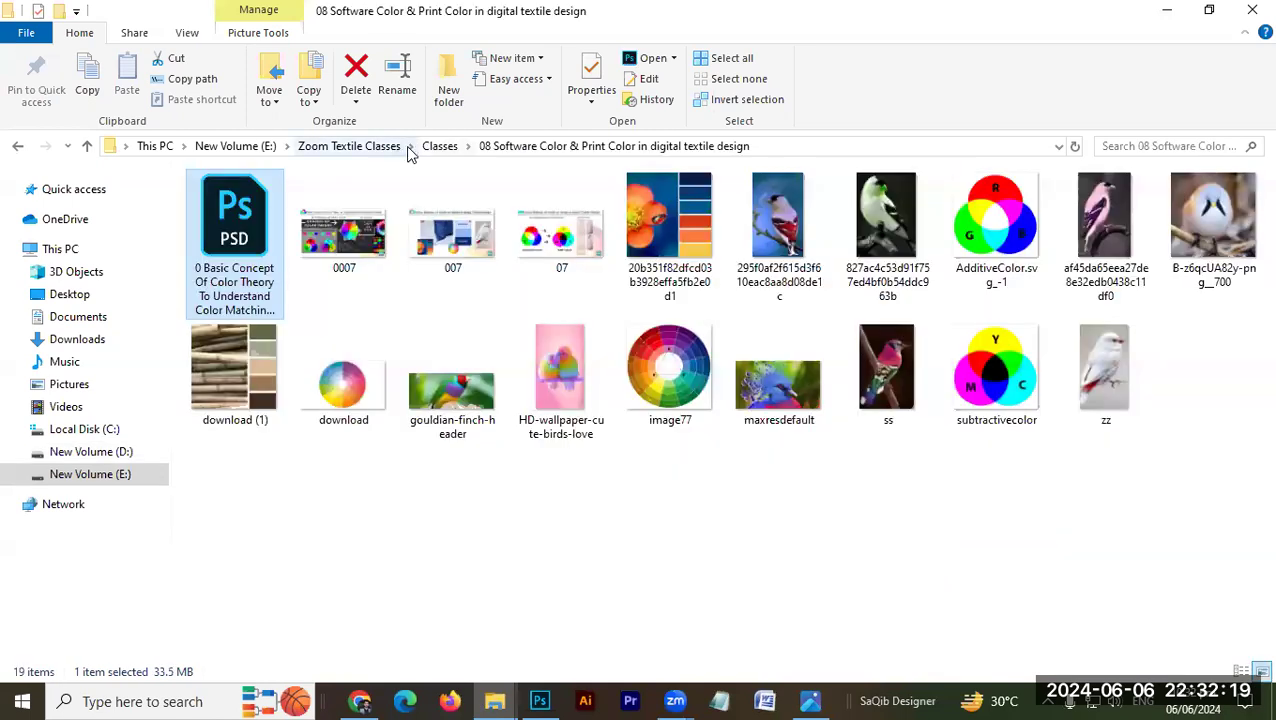
{"action": "left_click", "coordinate": [456, 146]}
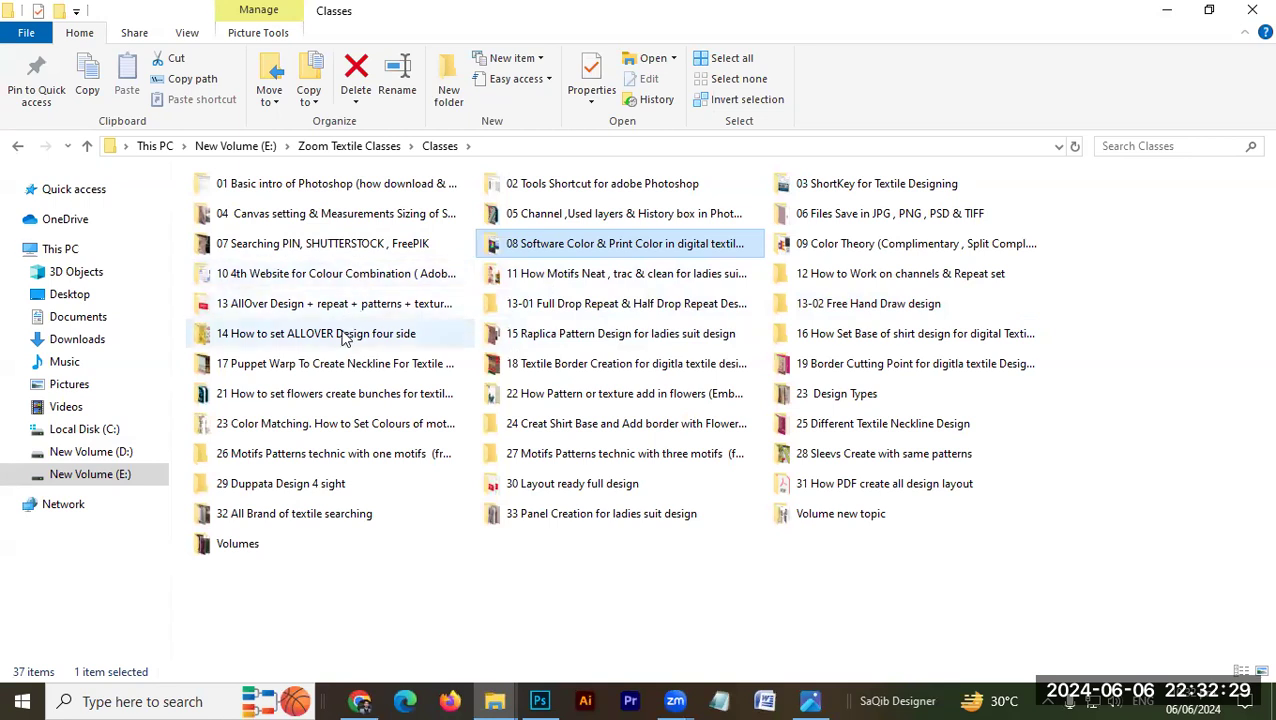
{"action": "double_click", "coordinate": [642, 364]}
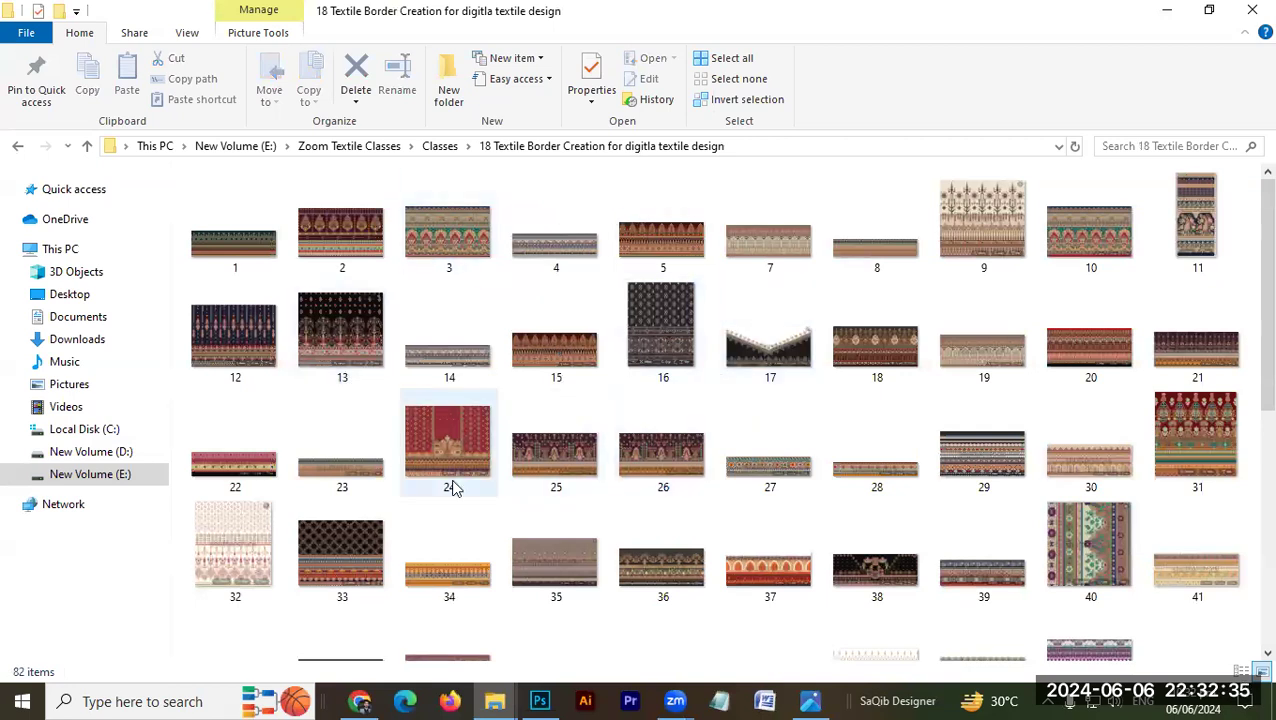
{"action": "left_click", "coordinate": [360, 700]}
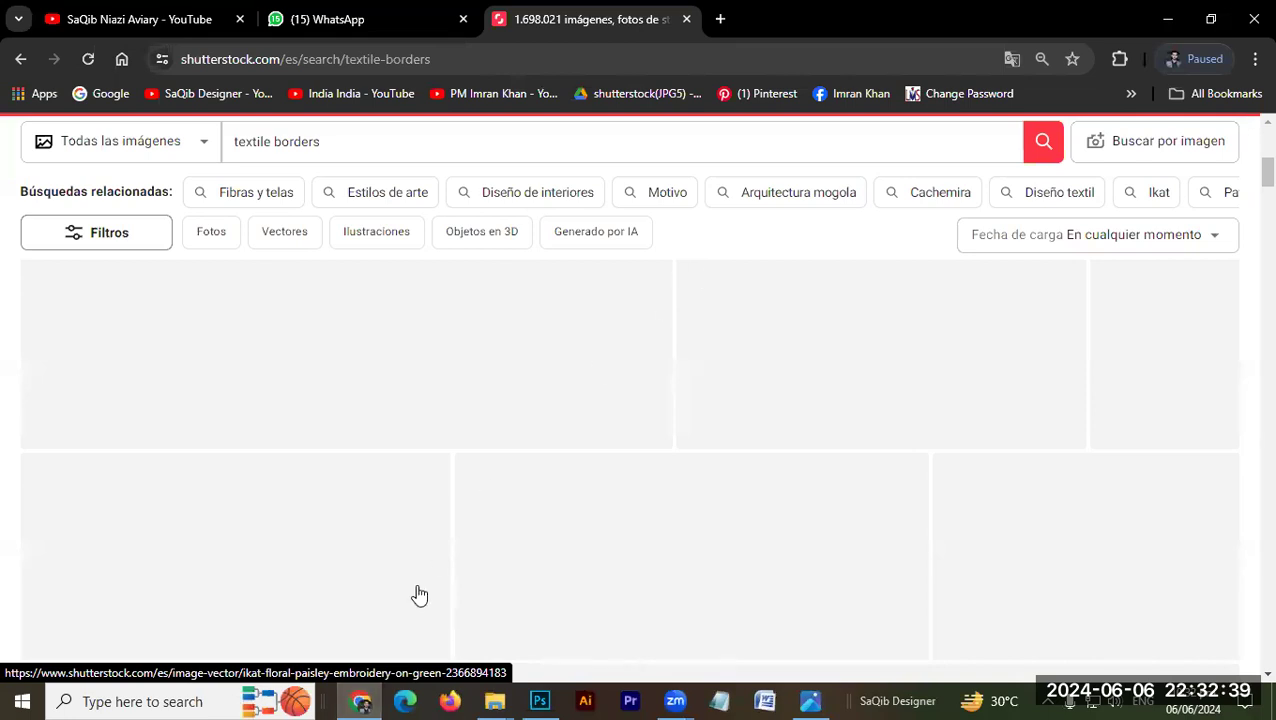
{"action": "key", "text": "alt+Tab"}
Step: View border sample 1.PNG full-size in Photos and step through samples up to 21
{"action": "double_click", "coordinate": [243, 250]}
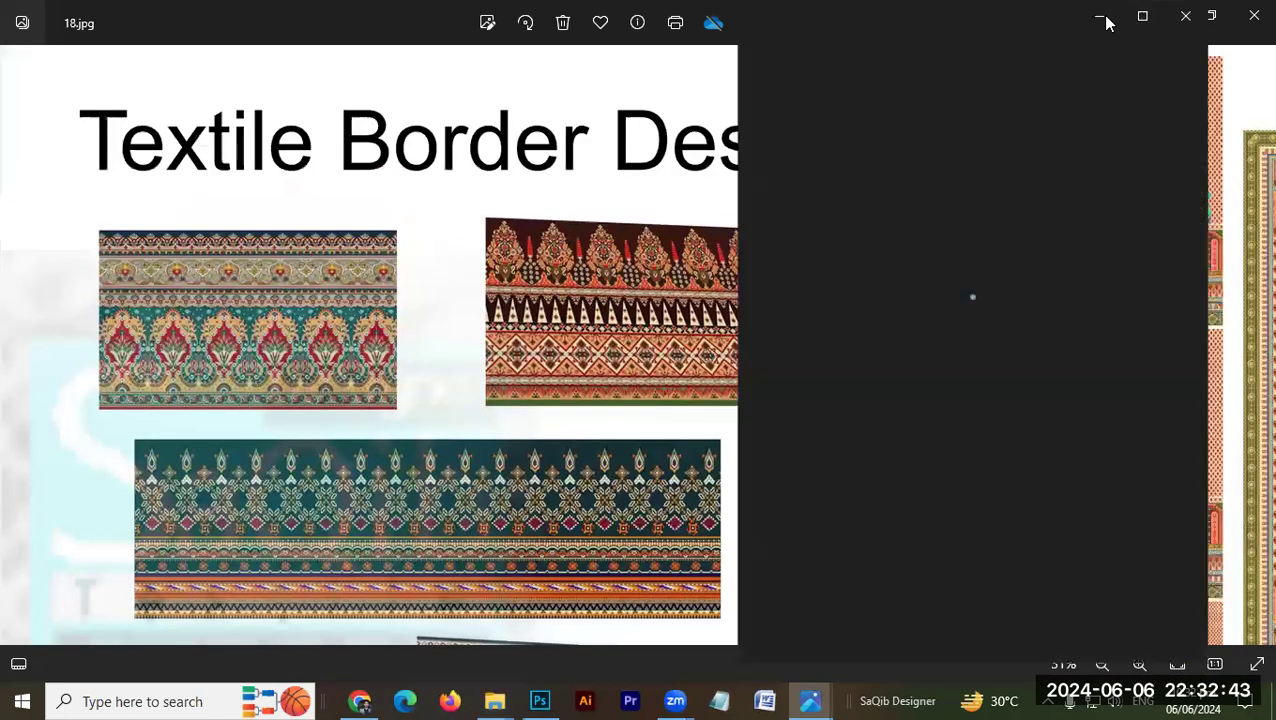
{"action": "left_click", "coordinate": [1139, 20]}
{"action": "key", "text": "Right"}
{"action": "key", "text": "Right"}
{"action": "key", "text": "Right"}
{"action": "key", "text": "Right"}
{"action": "key", "text": "Right"}
{"action": "key", "text": "Right"}
{"action": "key", "text": "Right"}
{"action": "key", "text": "Right"}
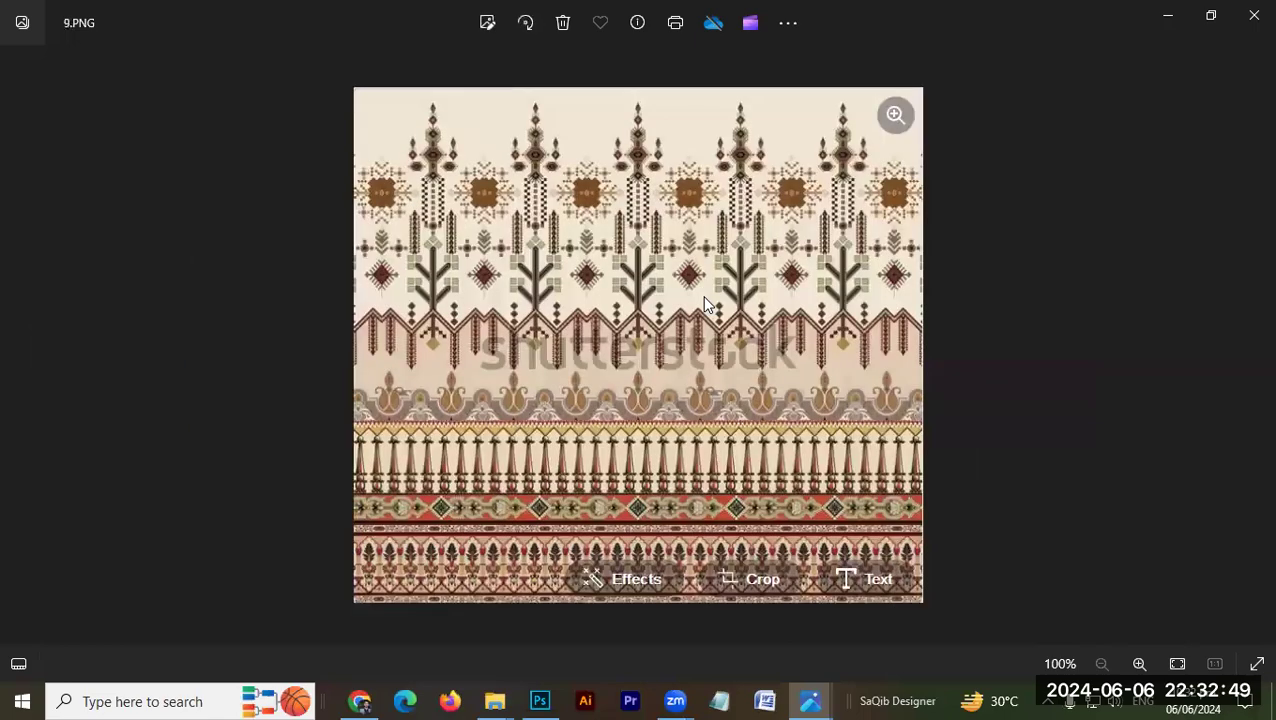
{"action": "key", "text": "Right"}
{"action": "key", "text": "Right"}
{"action": "key", "text": "Right"}
{"action": "key", "text": "Right"}
{"action": "key", "text": "Right"}
{"action": "key", "text": "Right"}
{"action": "key", "text": "Right"}
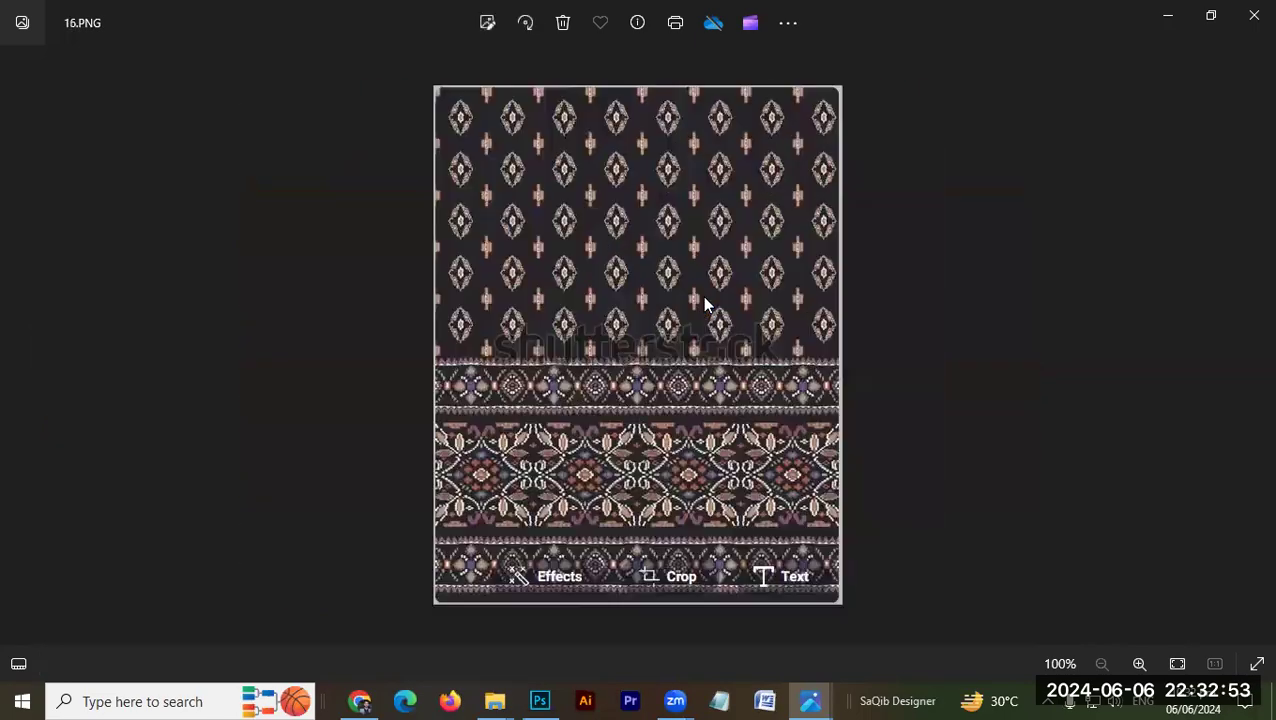
{"action": "key", "text": "Right"}
{"action": "key", "text": "Right"}
{"action": "key", "text": "Right"}
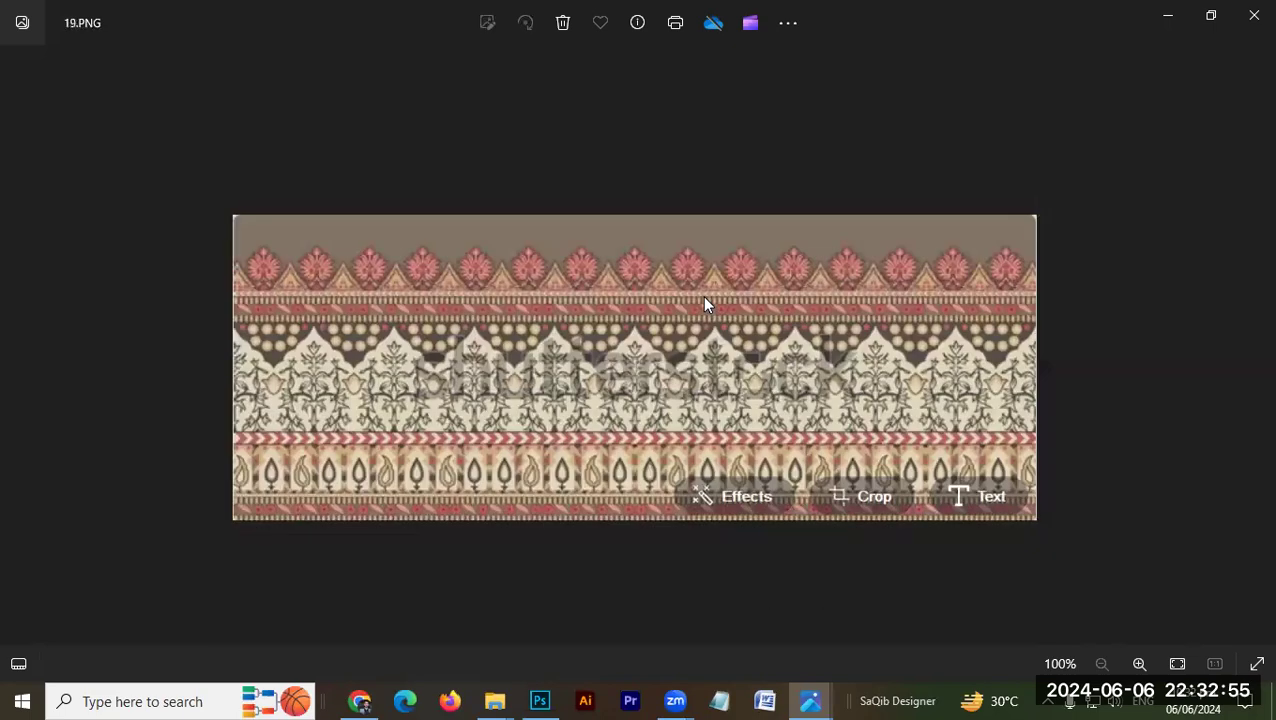
{"action": "key", "text": "Right"}
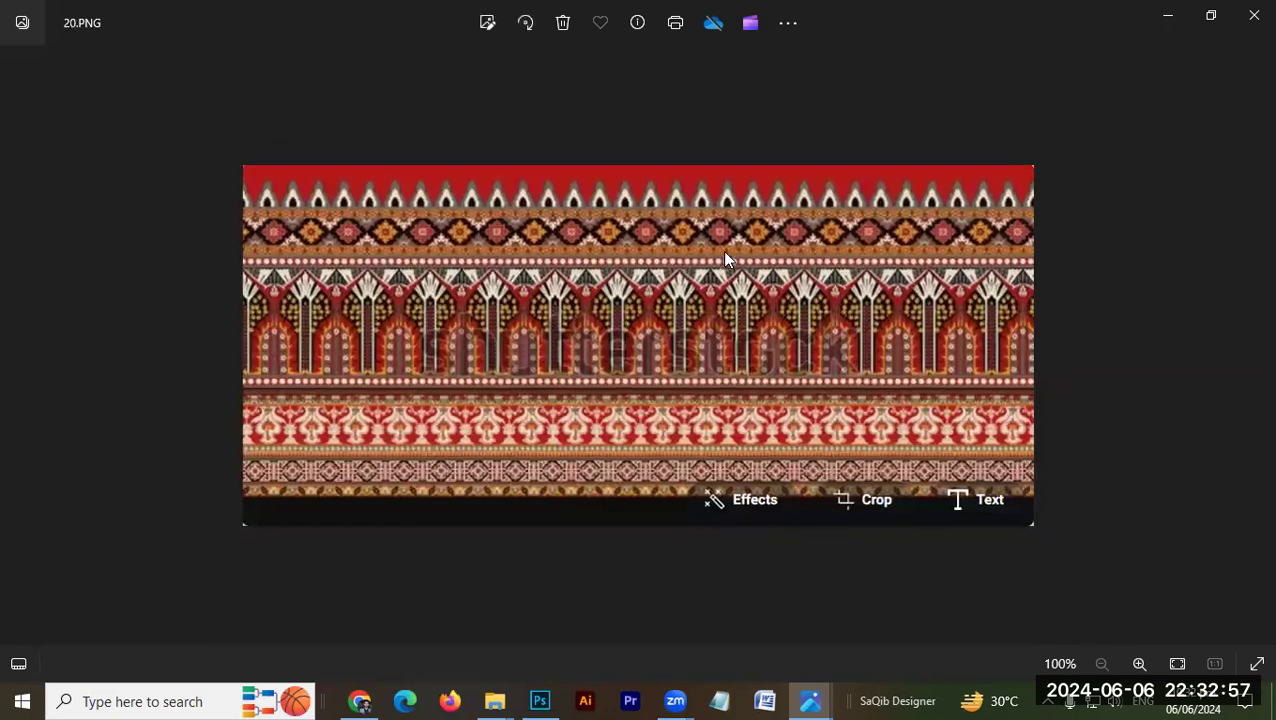
{"action": "key", "text": "Right"}
Step: Review samples 22.PNG through 26.PNG, then close Photos and return to Photoshop
{"action": "key", "text": "Right"}
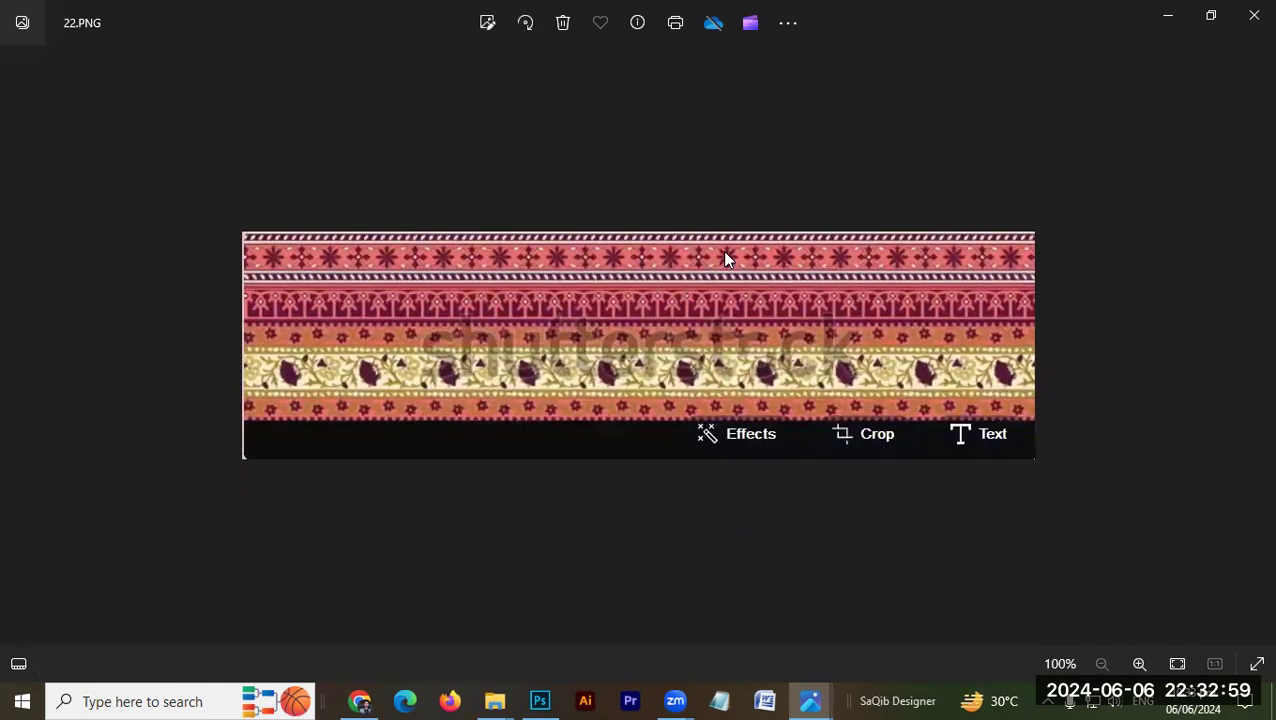
{"action": "key", "text": "Right"}
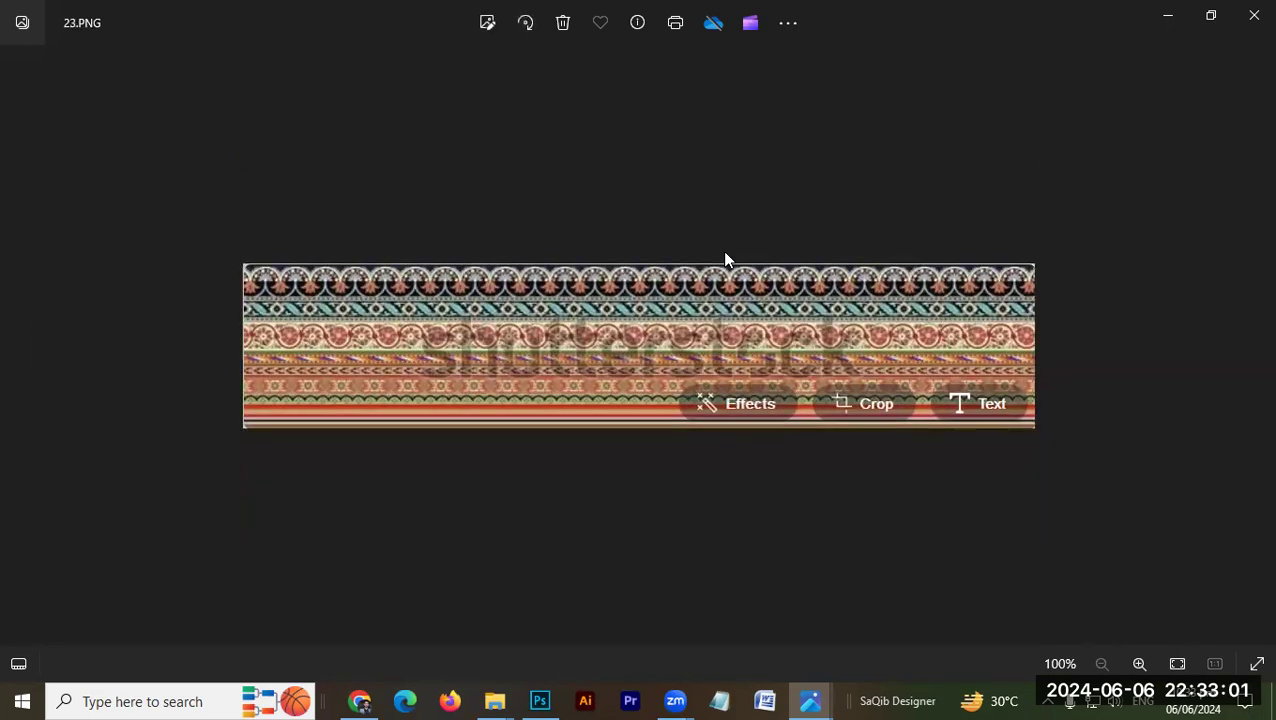
{"action": "key", "text": "Right"}
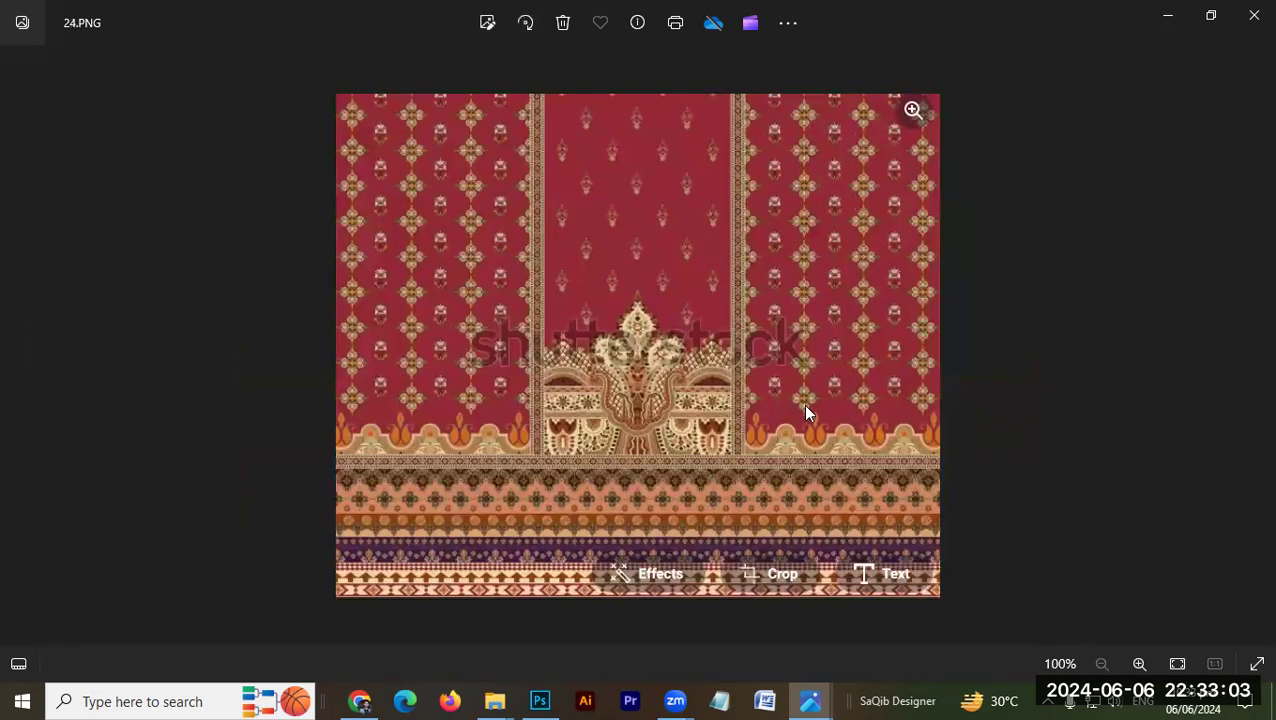
{"action": "key", "text": "Right"}
{"action": "key", "text": "Right"}
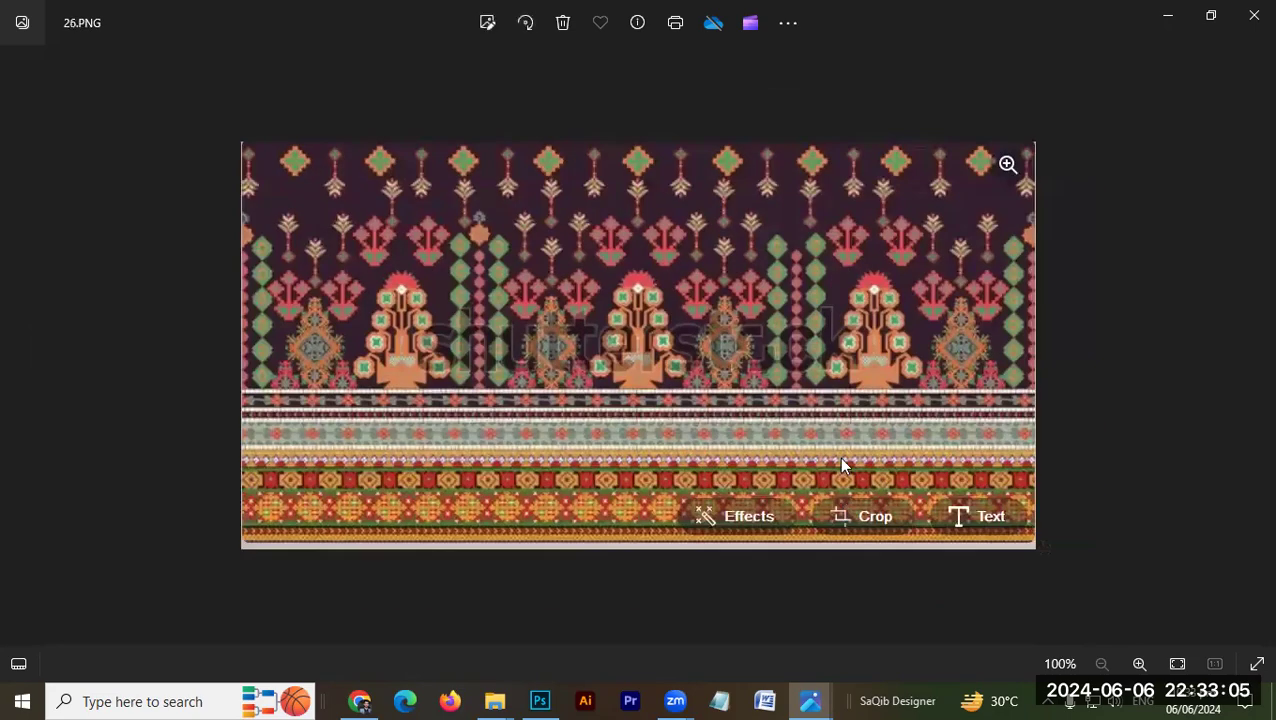
{"action": "key", "text": "Right"}
{"action": "key", "text": "Right"}
{"action": "key", "text": "Right"}
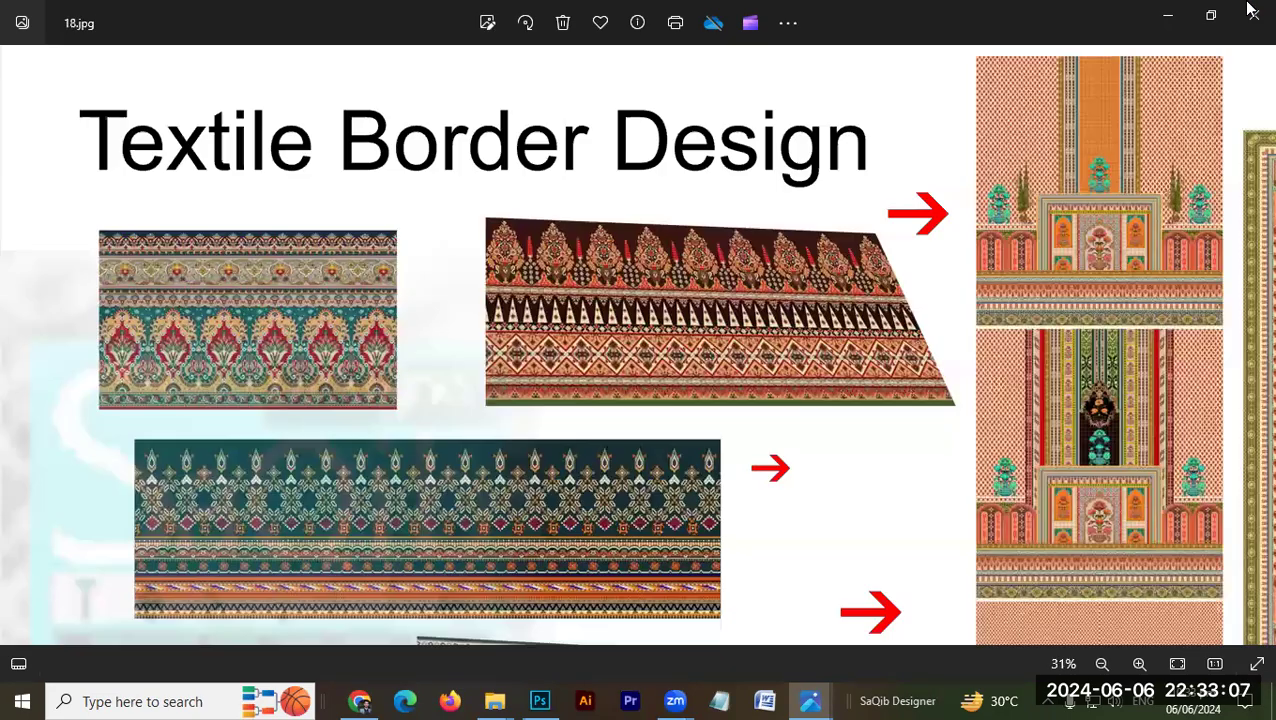
{"action": "key", "text": "alt+F4"}
{"action": "left_click", "coordinate": [541, 700]}
{"action": "mouse_move", "coordinate": [495, 701]}
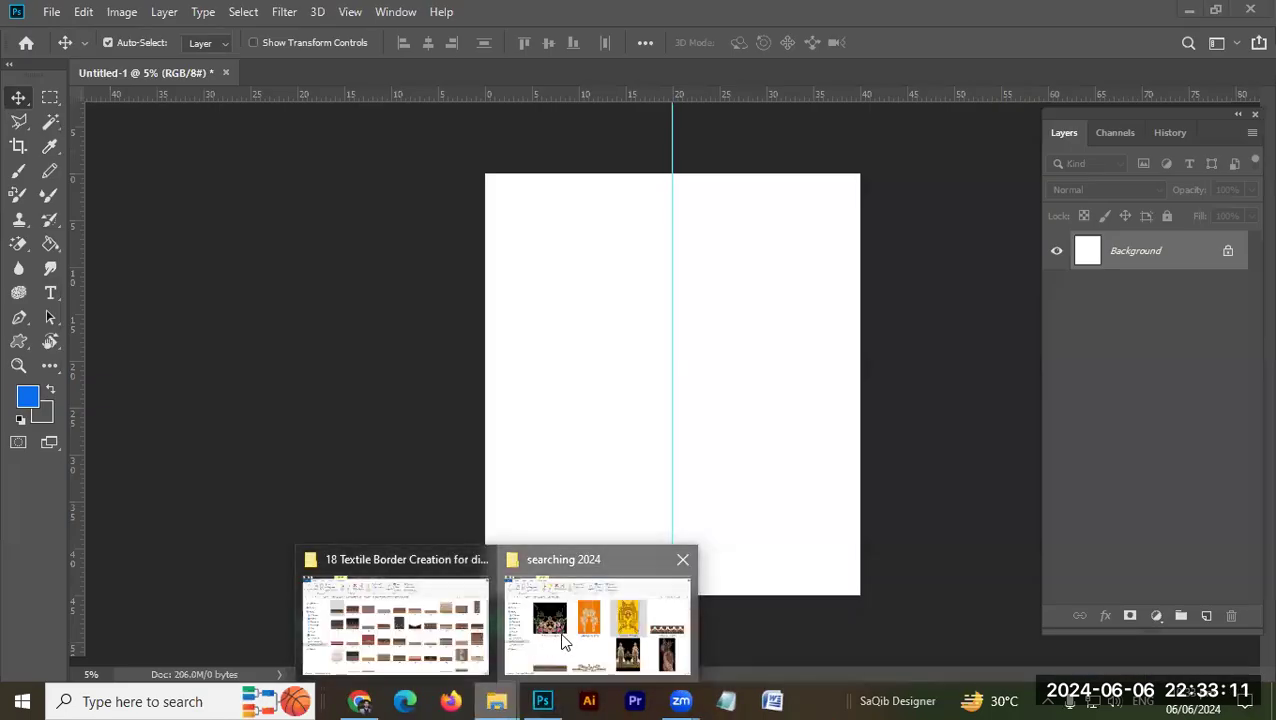
Step: Preview the chevron-and-stripe design from the saved-designs folder, then close the viewer
{"action": "left_click", "coordinate": [597, 620]}
{"action": "scroll", "coordinate": [781, 408], "scroll_direction": "down", "scroll_amount": 2}
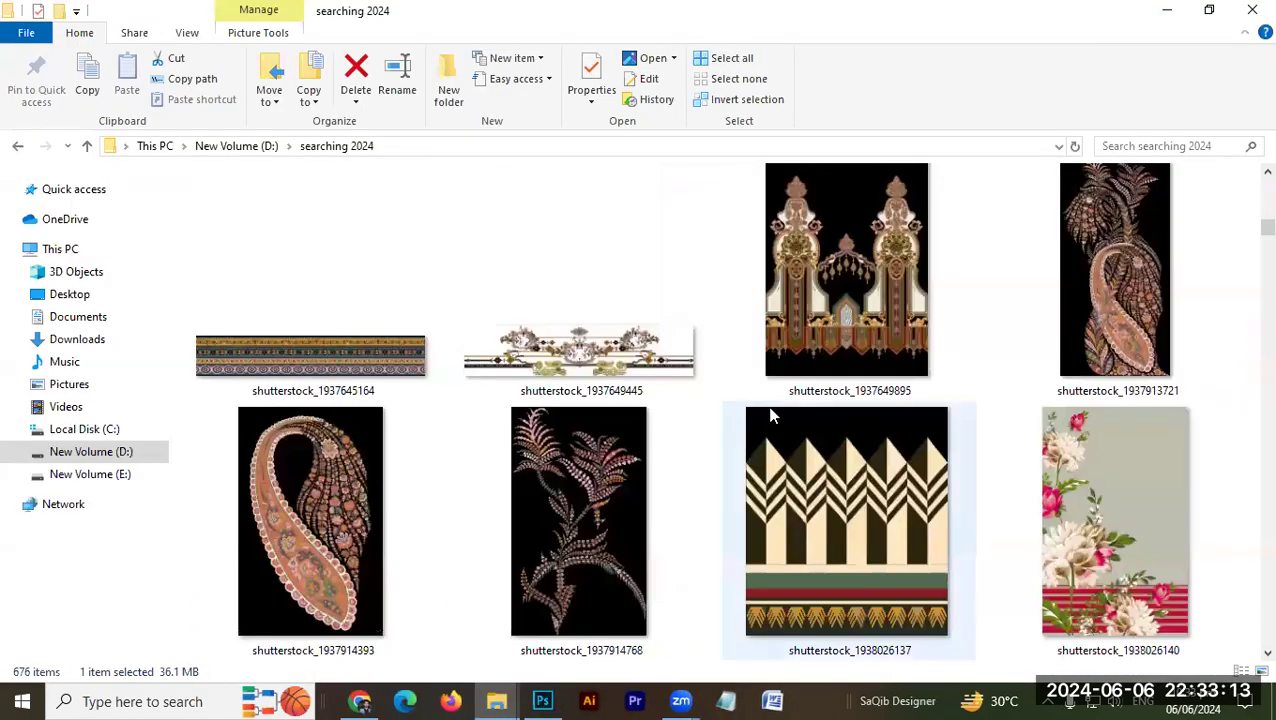
{"action": "double_click", "coordinate": [840, 308]}
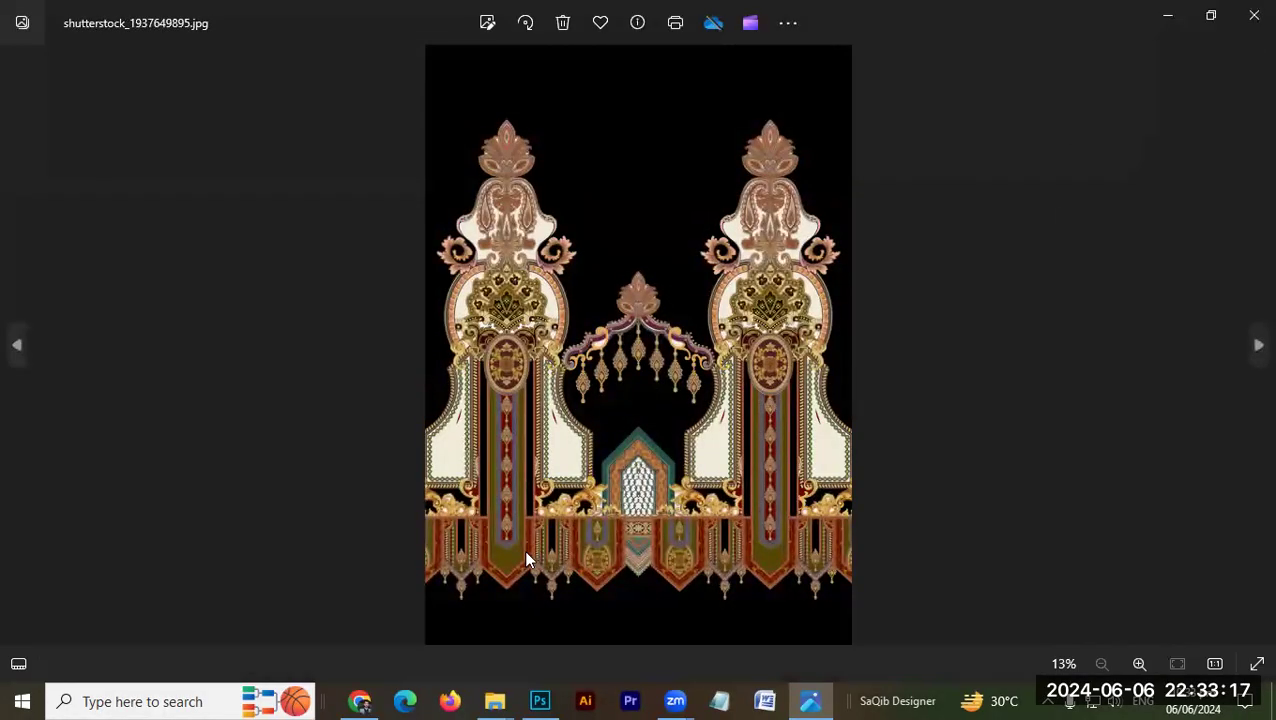
{"action": "scroll", "coordinate": [790, 260], "scroll_direction": "up", "scroll_amount": 2}
{"action": "scroll", "coordinate": [811, 305], "scroll_direction": "up", "scroll_amount": 2}
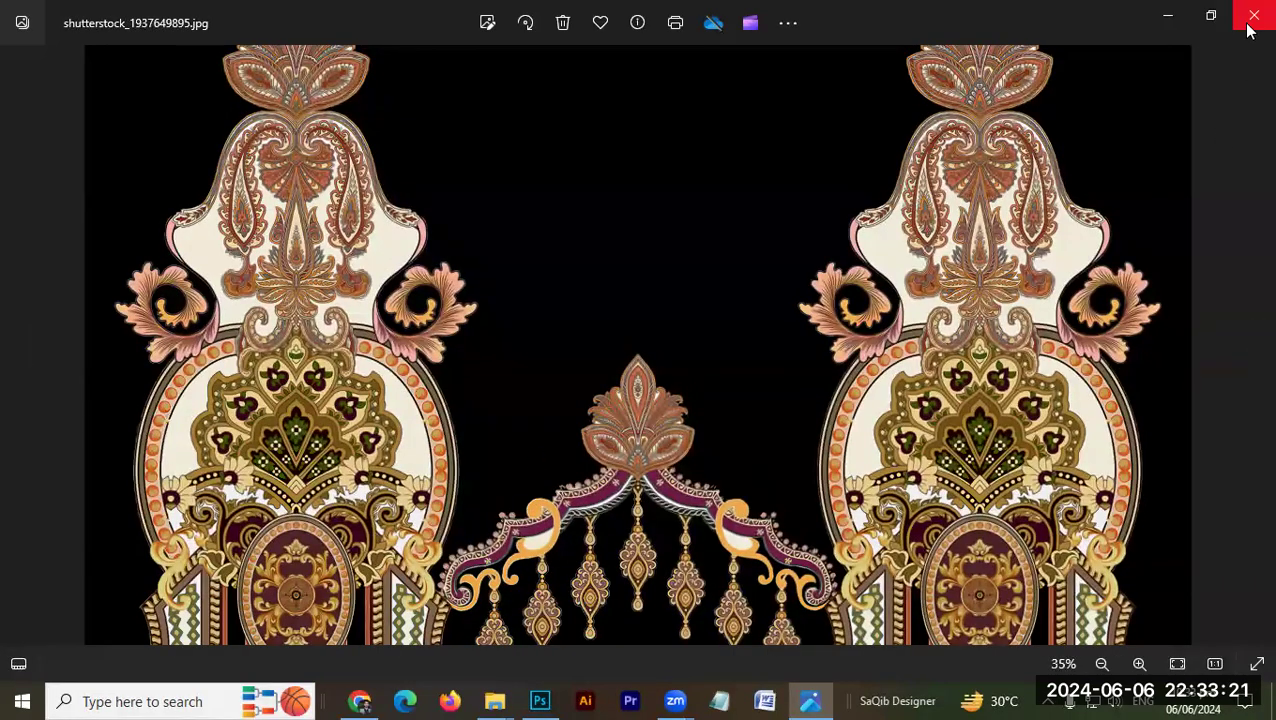
{"action": "left_click", "coordinate": [1254, 15]}
{"action": "left_click_drag", "start_coordinate": [828, 370], "coordinate": [1005, 376]}
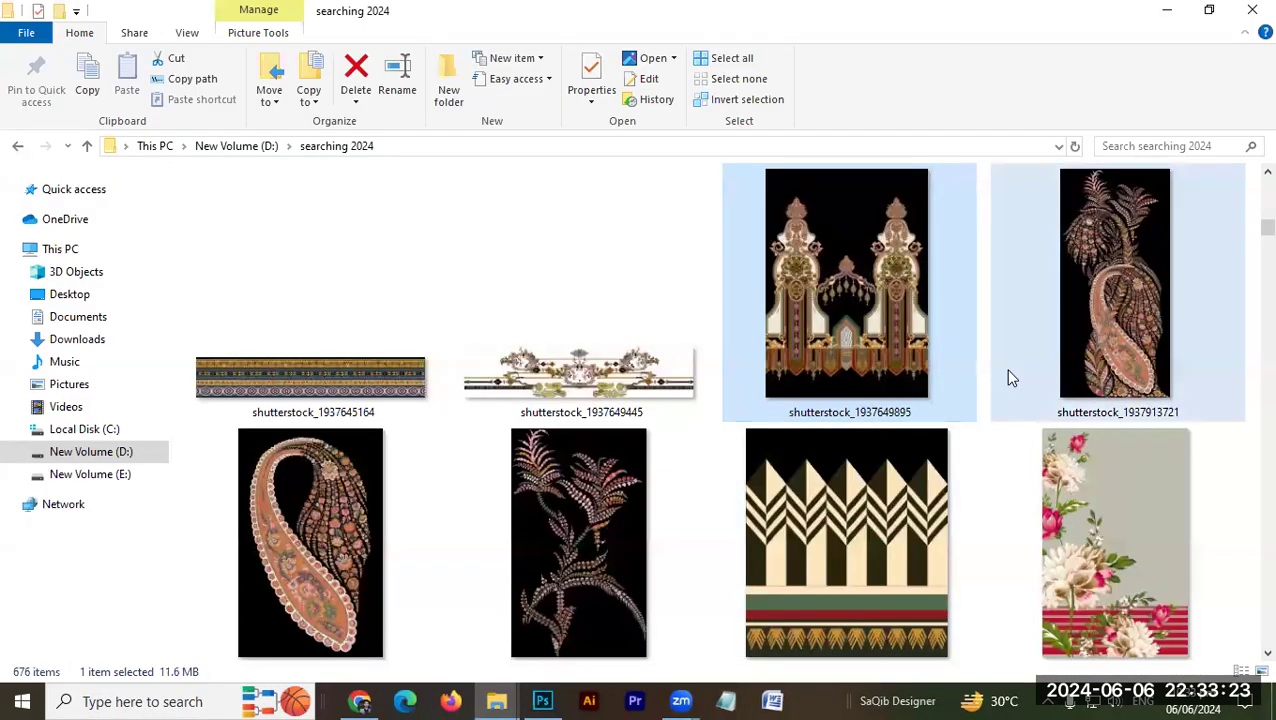
{"action": "key", "text": "alt+Tab"}
{"action": "key", "text": "alt+Tab"}
{"action": "mouse_move", "coordinate": [1007, 389]}
{"action": "left_mouse_down"}
{"action": "mouse_move", "coordinate": [853, 361]}
{"action": "mouse_move", "coordinate": [881, 363]}
{"action": "left_mouse_up"}
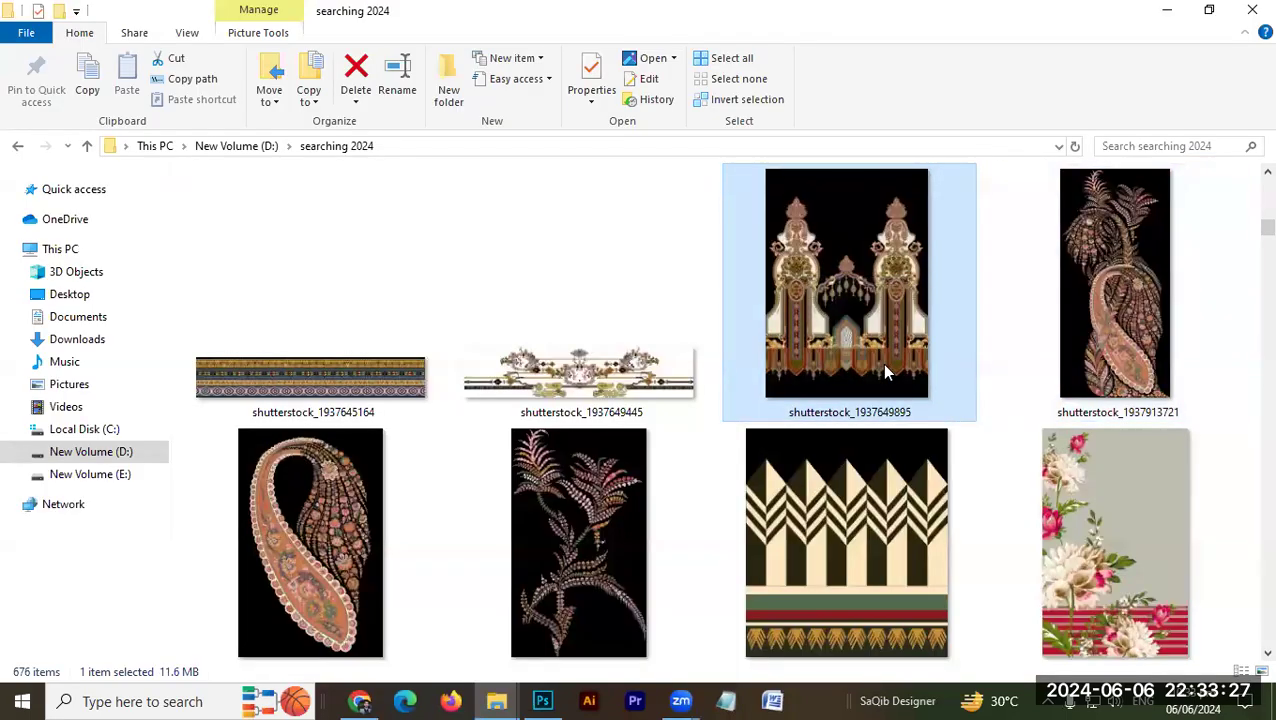
{"action": "key", "text": "alt+Tab"}
Step: Select the paisley image and check its file properties
{"action": "key", "text": "alt+Tab"}
{"action": "left_click", "coordinate": [1115, 327], "text": "ctrl"}
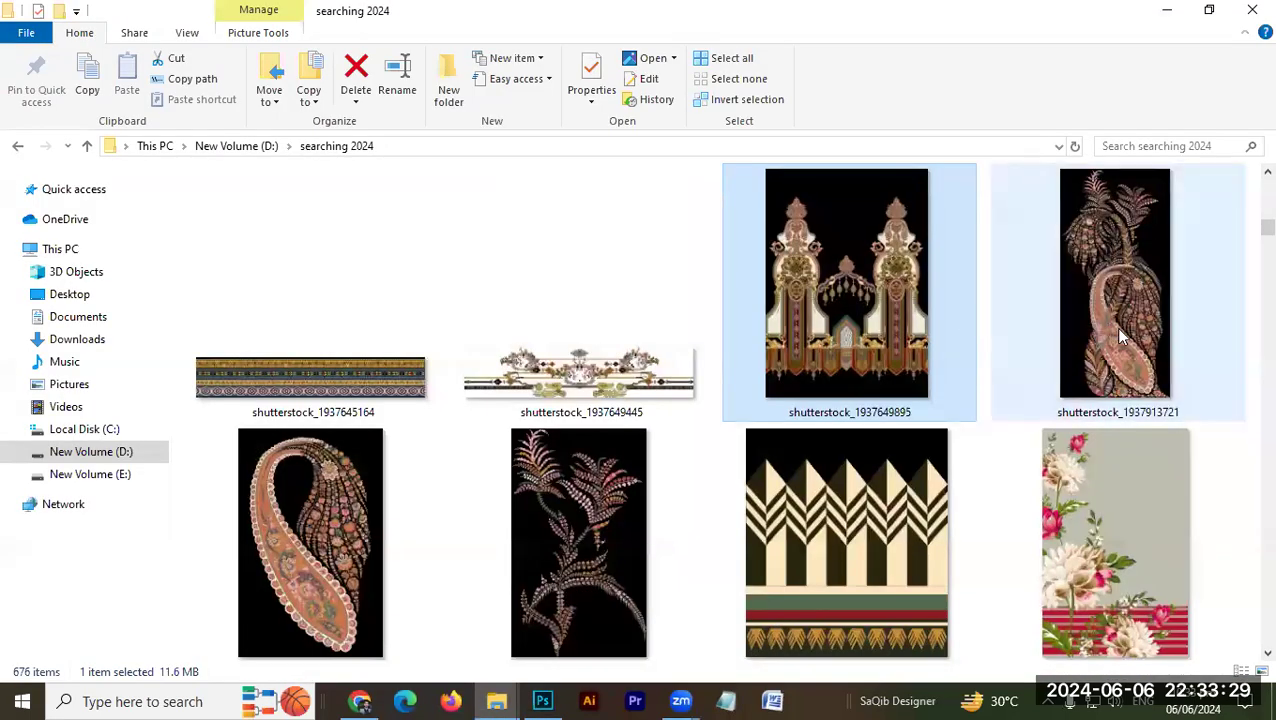
{"action": "key", "text": "alt+Tab"}
{"action": "key", "text": "alt+Tab"}
{"action": "left_click", "coordinate": [1171, 324]}
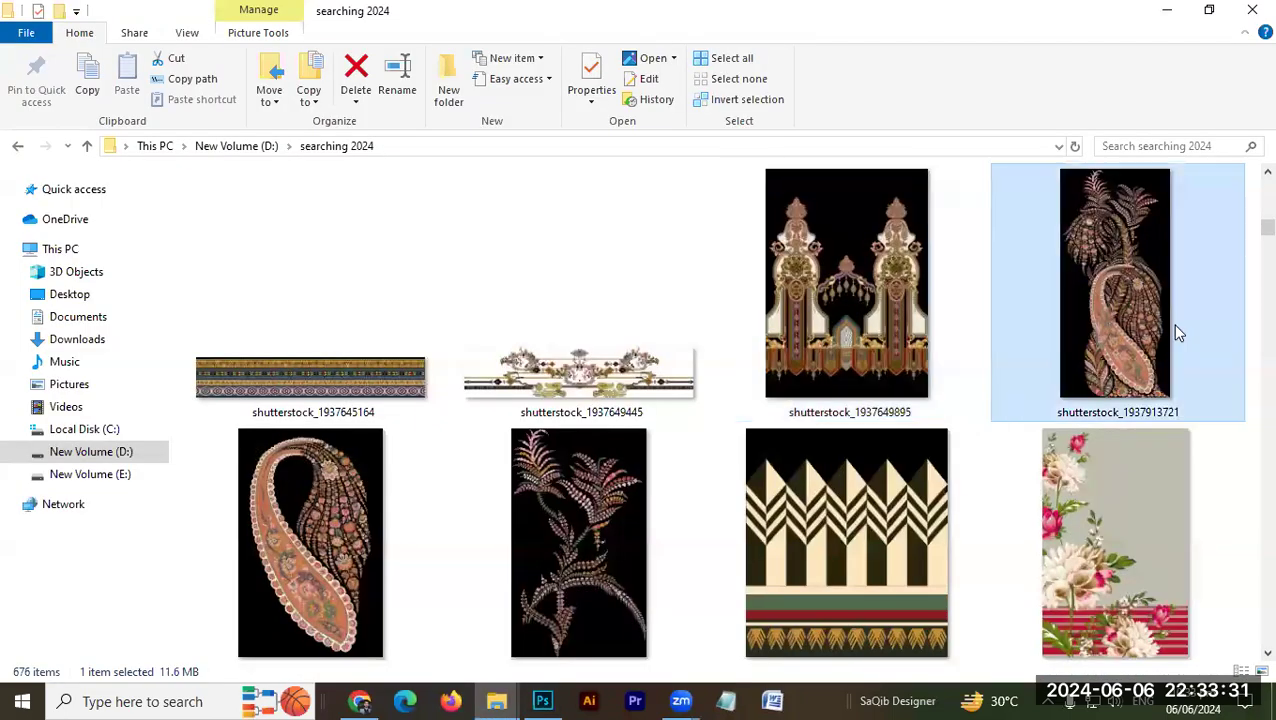
{"action": "key", "text": "alt+Return"}
{"action": "key", "text": "Escape"}
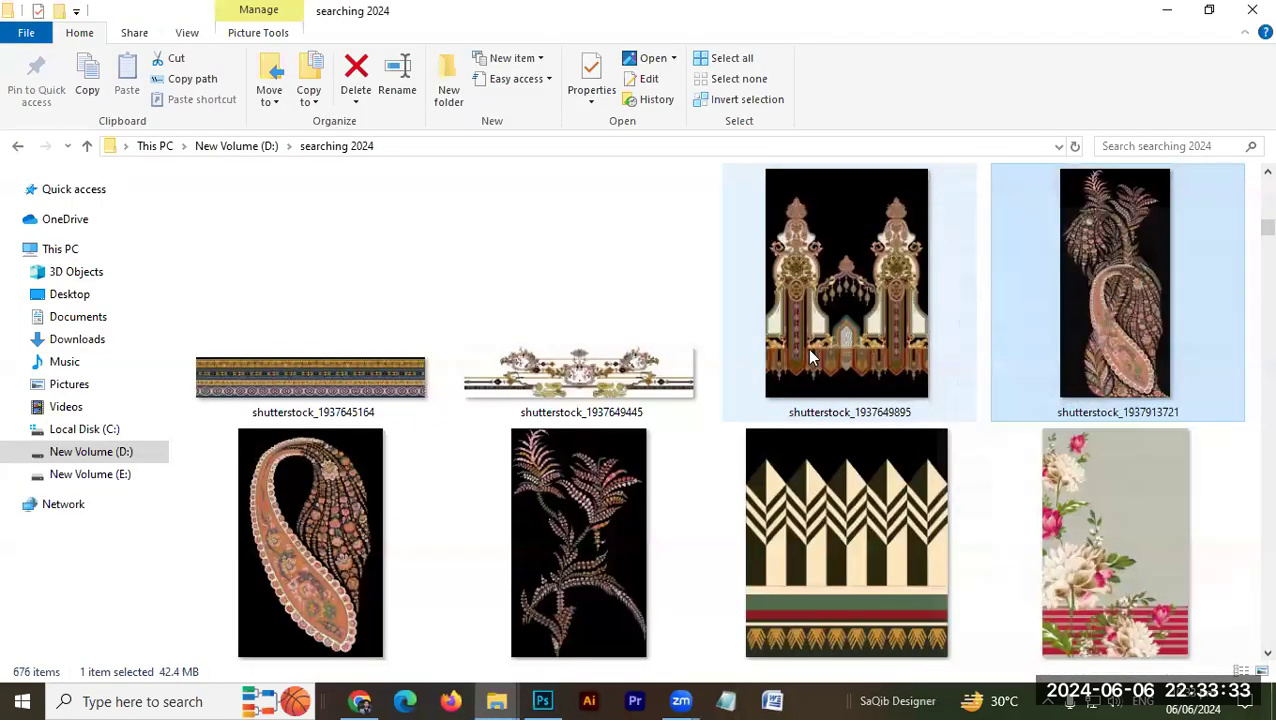
Step: Place the arch image as a layer in Untitled-1 and move it up and right
{"action": "left_click_drag", "start_coordinate": [918, 346], "coordinate": [1070, 349]}
{"action": "key", "text": "alt+Tab"}
{"action": "key", "text": "Return"}
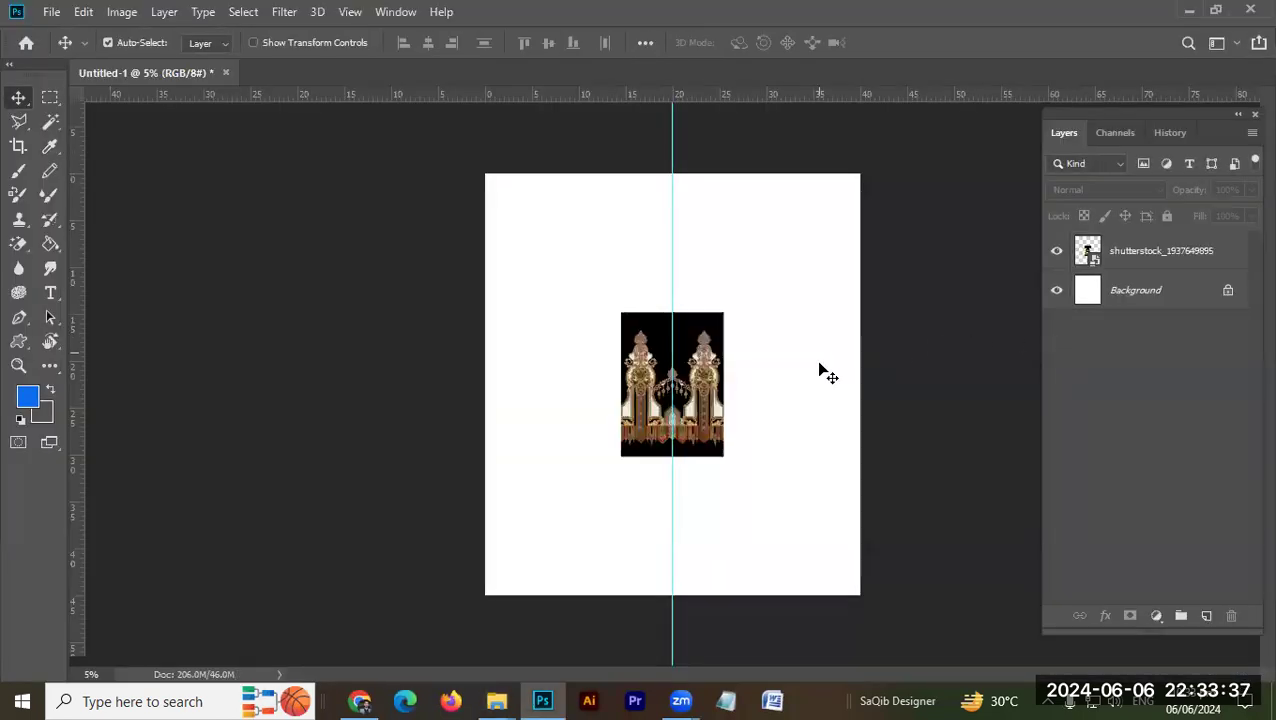
{"action": "left_click_drag", "start_coordinate": [722, 365], "coordinate": [836, 278]}
{"action": "key", "text": "alt+Tab"}
{"action": "key", "text": "End"}
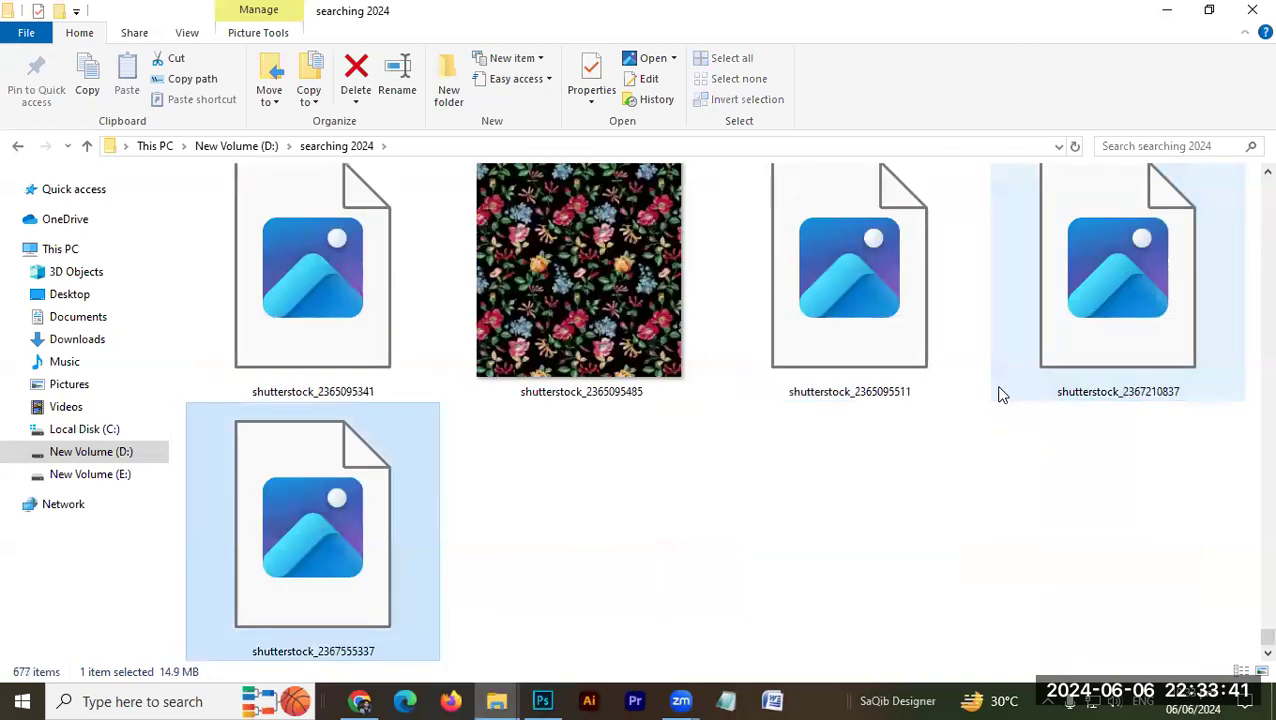
{"action": "scroll", "coordinate": [890, 390], "scroll_direction": "up", "scroll_amount": 5}
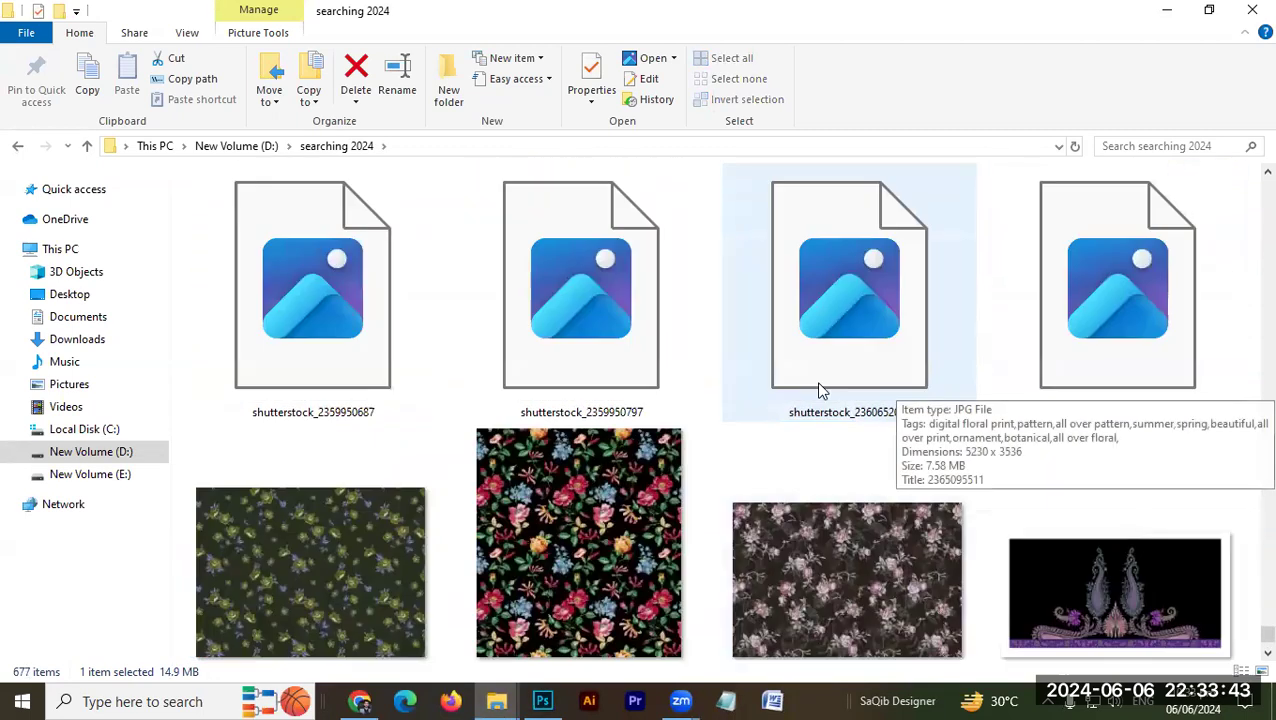
{"action": "scroll", "coordinate": [823, 380], "scroll_direction": "up", "scroll_amount": 10}
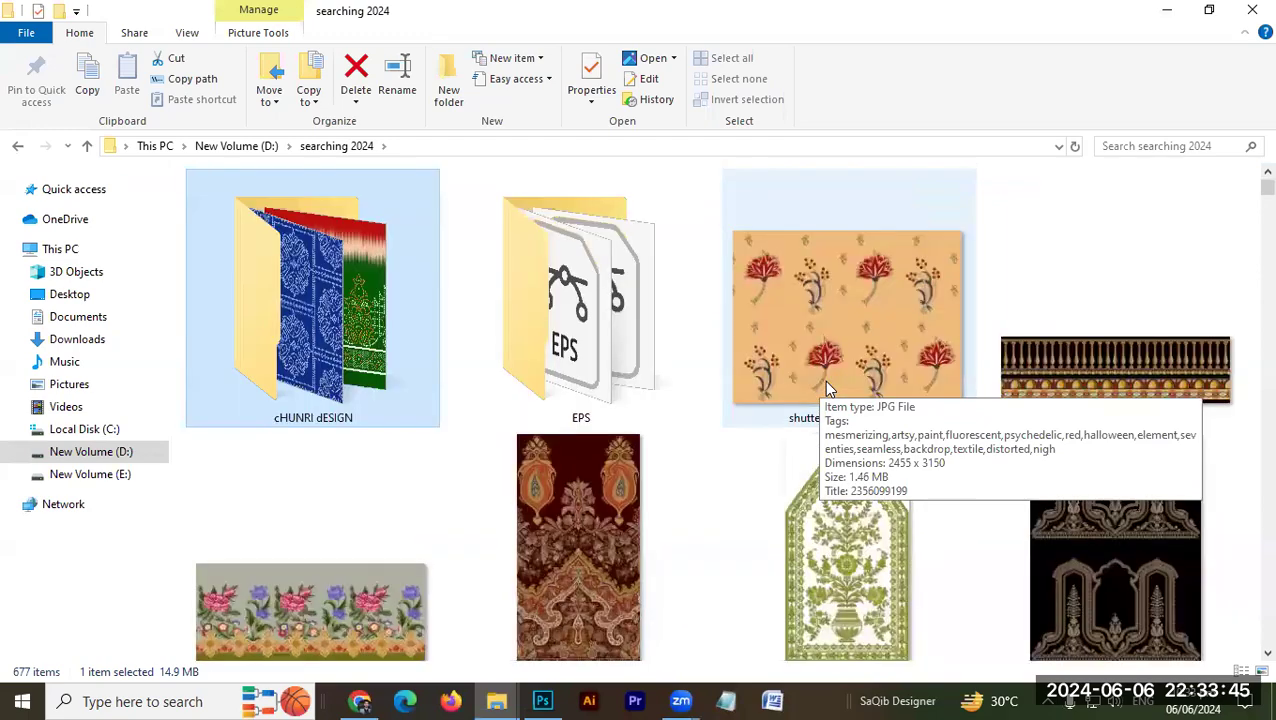
{"action": "scroll", "coordinate": [821, 378], "scroll_direction": "down", "scroll_amount": 2}
{"action": "scroll", "coordinate": [823, 388], "scroll_direction": "down", "scroll_amount": 2}
{"action": "scroll", "coordinate": [823, 388], "scroll_direction": "up", "scroll_amount": 3}
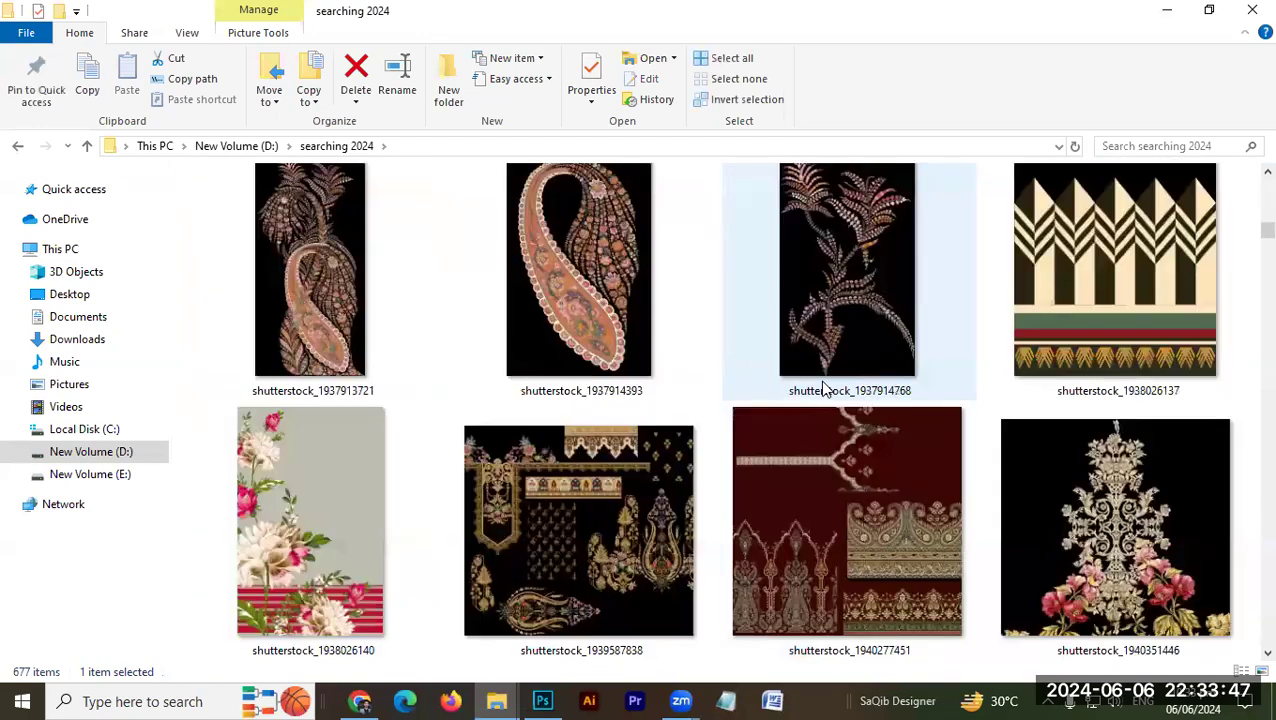
{"action": "scroll", "coordinate": [823, 388], "scroll_direction": "down", "scroll_amount": 4}
{"action": "scroll", "coordinate": [823, 388], "scroll_direction": "down", "scroll_amount": 1}
{"action": "scroll", "coordinate": [823, 388], "scroll_direction": "up", "scroll_amount": 1}
{"action": "scroll", "coordinate": [823, 388], "scroll_direction": "down", "scroll_amount": 3}
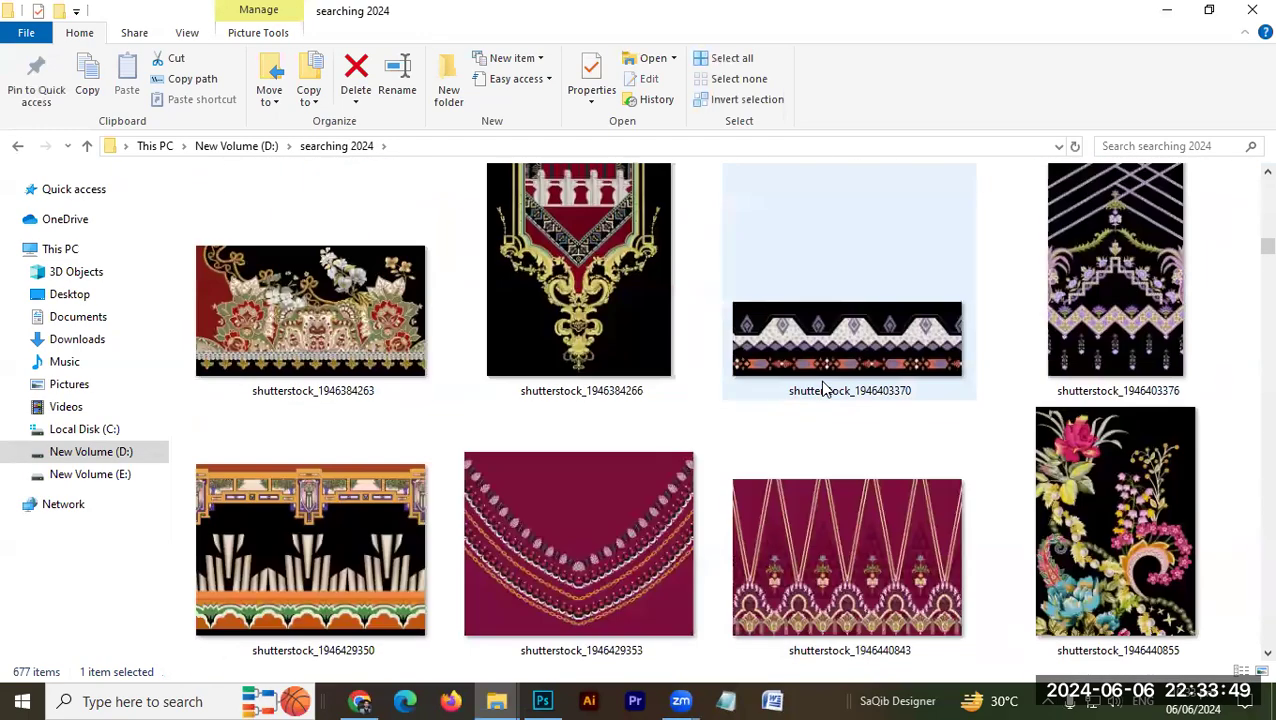
{"action": "scroll", "coordinate": [823, 388], "scroll_direction": "down", "scroll_amount": 2}
{"action": "scroll", "coordinate": [823, 388], "scroll_direction": "down", "scroll_amount": 2}
{"action": "scroll", "coordinate": [823, 388], "scroll_direction": "down", "scroll_amount": 2}
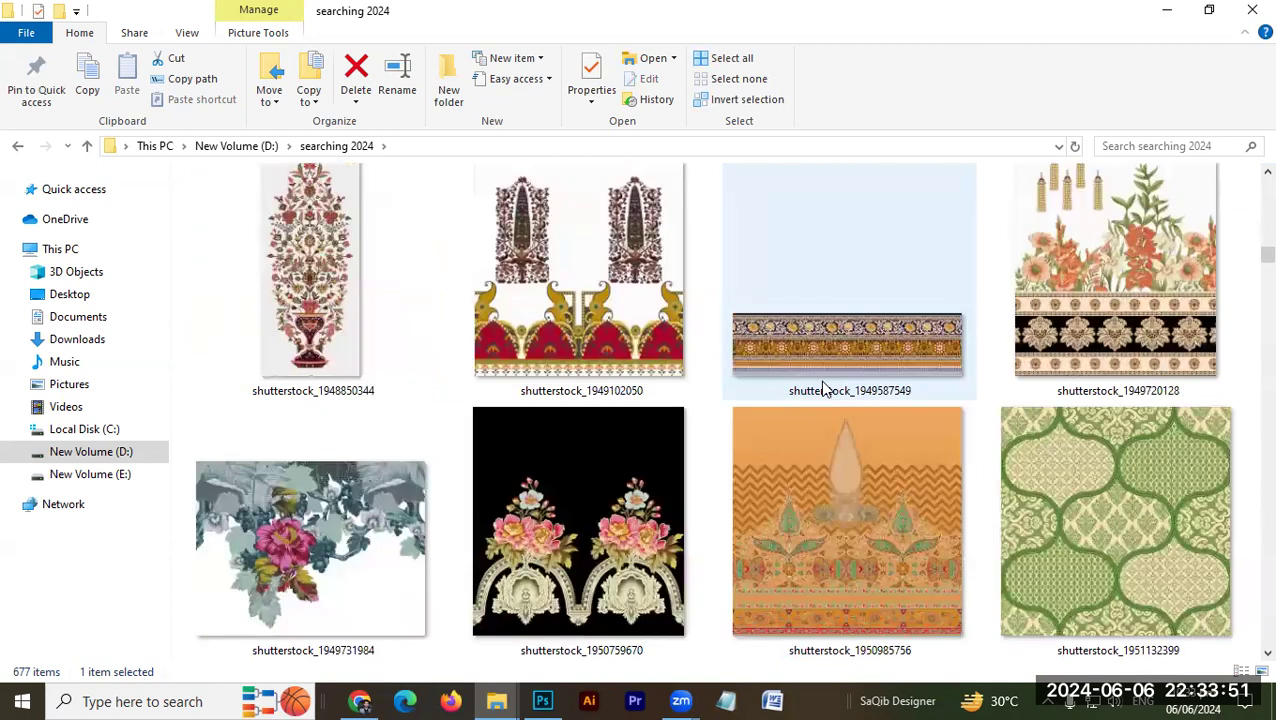
{"action": "scroll", "coordinate": [823, 388], "scroll_direction": "up", "scroll_amount": 2}
{"action": "scroll", "coordinate": [823, 388], "scroll_direction": "down", "scroll_amount": 2}
{"action": "left_click", "coordinate": [492, 372]}
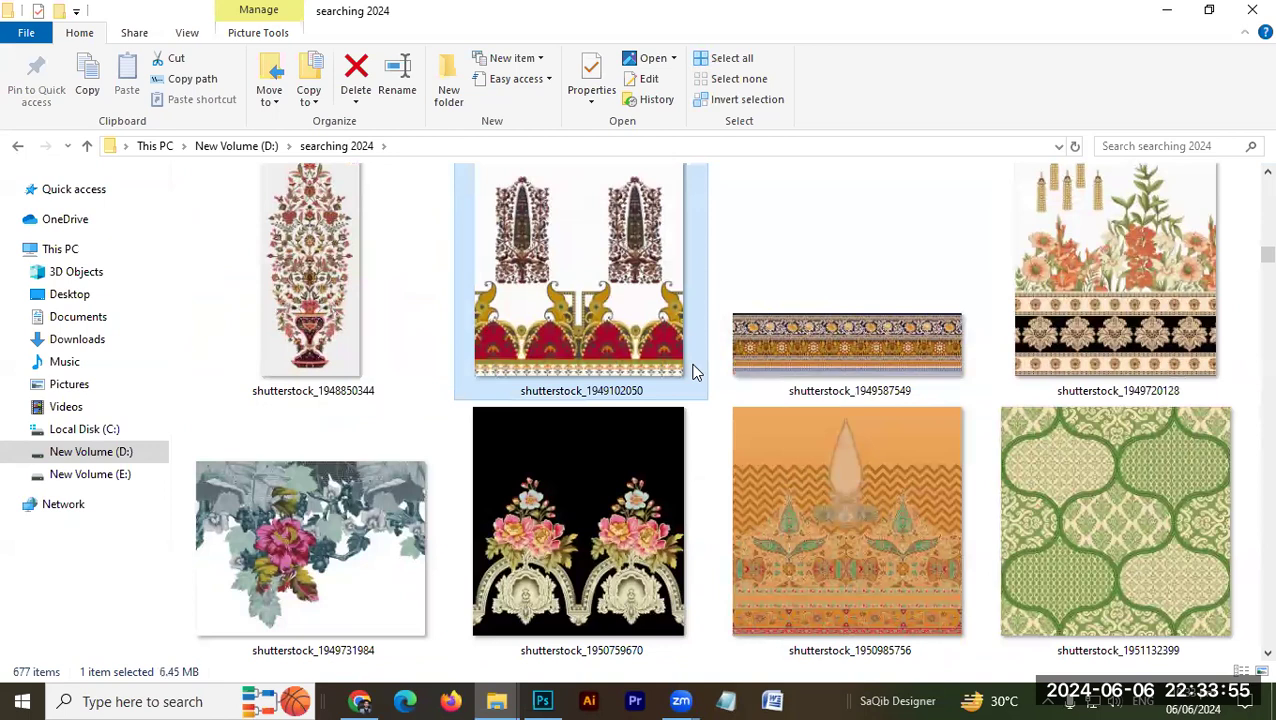
{"action": "left_click", "coordinate": [745, 355]}
{"action": "scroll", "coordinate": [760, 352], "scroll_direction": "up", "scroll_amount": 1}
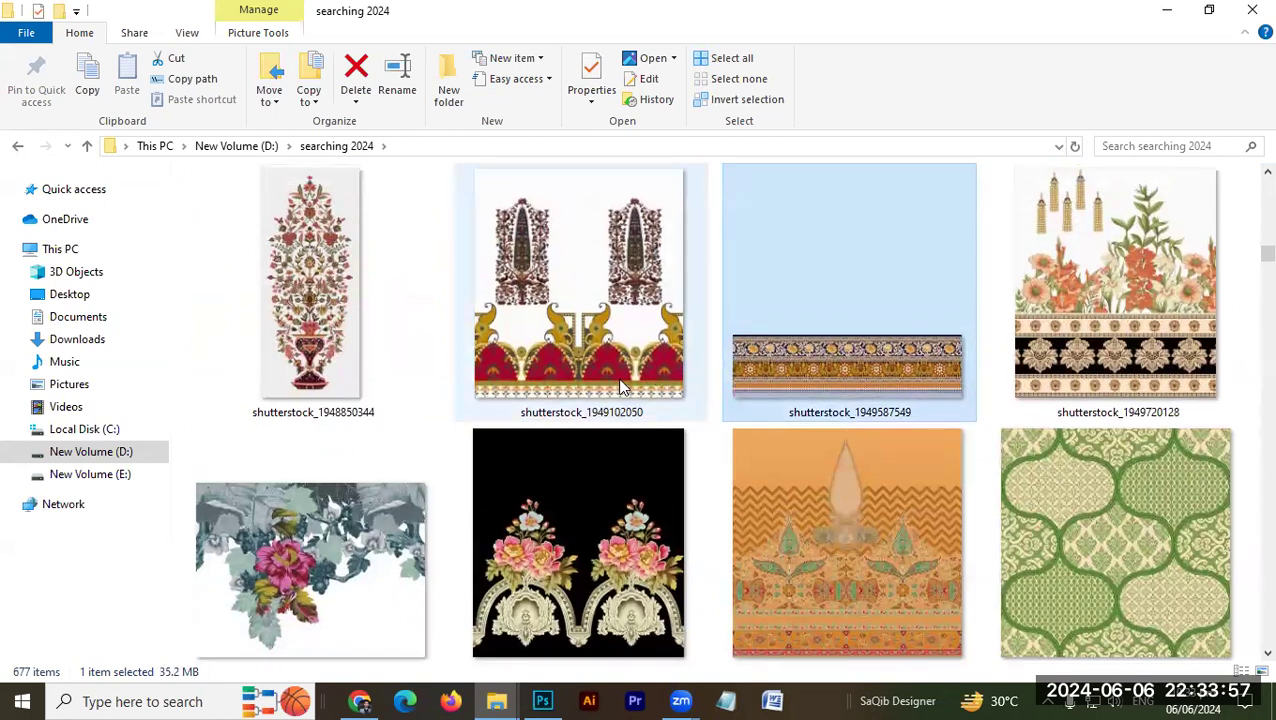
{"action": "left_click", "coordinate": [684, 382]}
{"action": "double_click", "coordinate": [686, 382]}
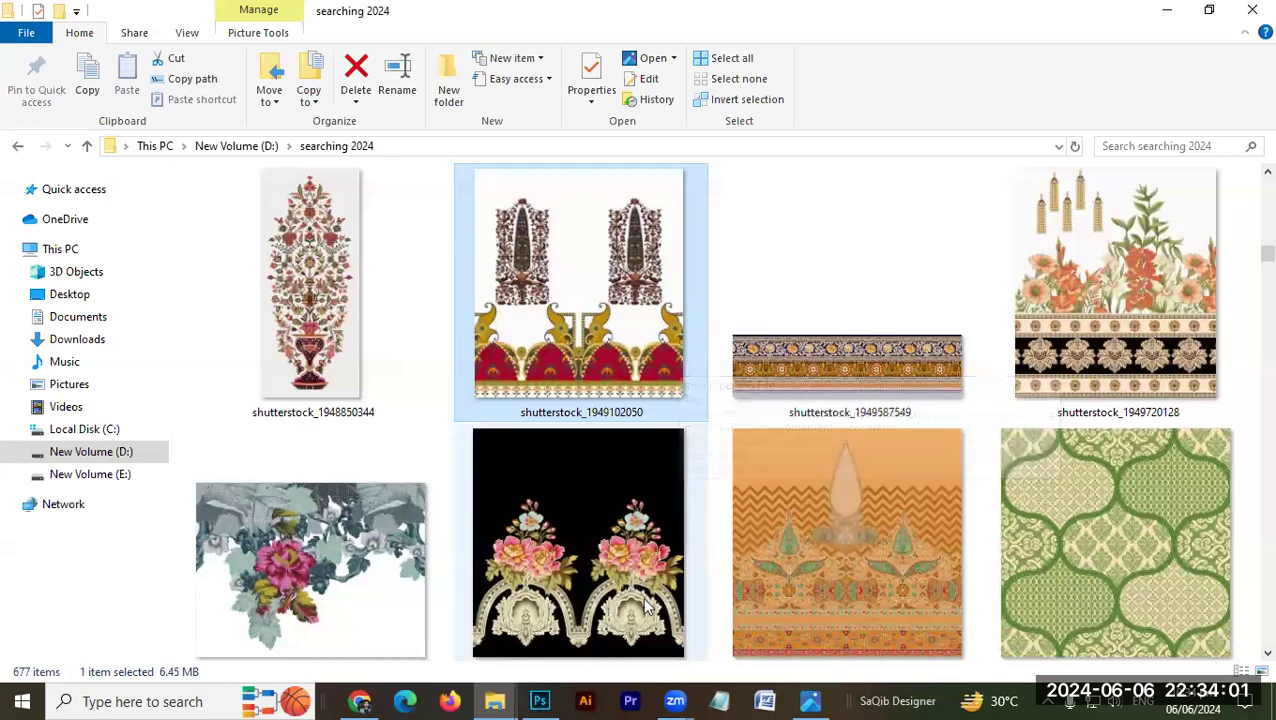
{"action": "mouse_move", "coordinate": [542, 701]}
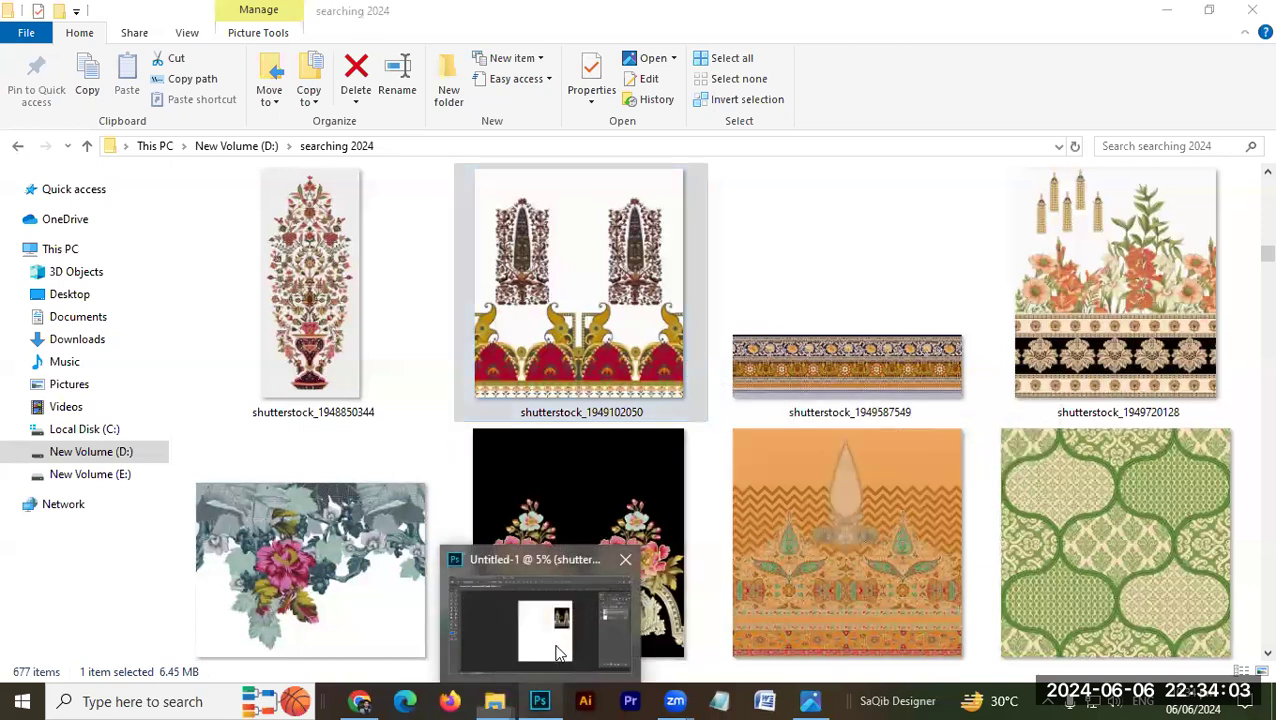
Step: Bring up Photoshop's Open dialog and browse to the searching 2024 folder on drive D:
{"action": "left_click_drag", "start_coordinate": [760, 403], "coordinate": [756, 404]}
{"action": "key", "text": "ctrl+o"}
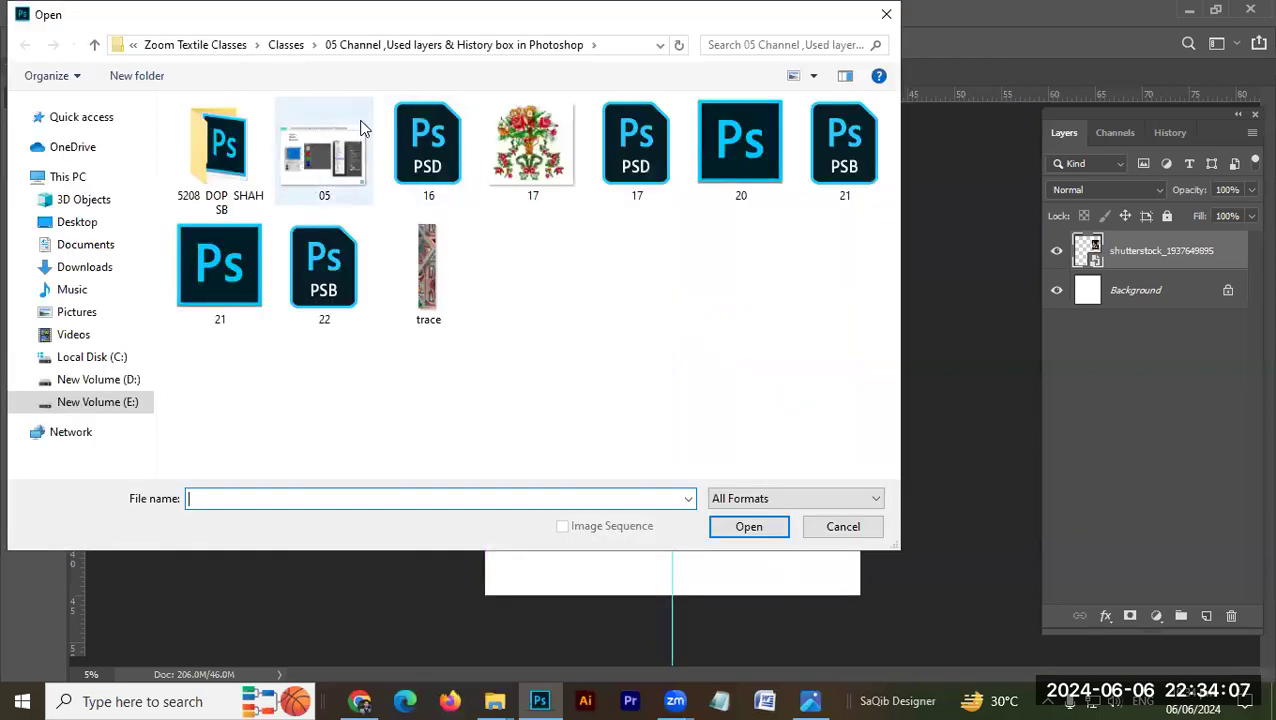
{"action": "left_click", "coordinate": [98, 380]}
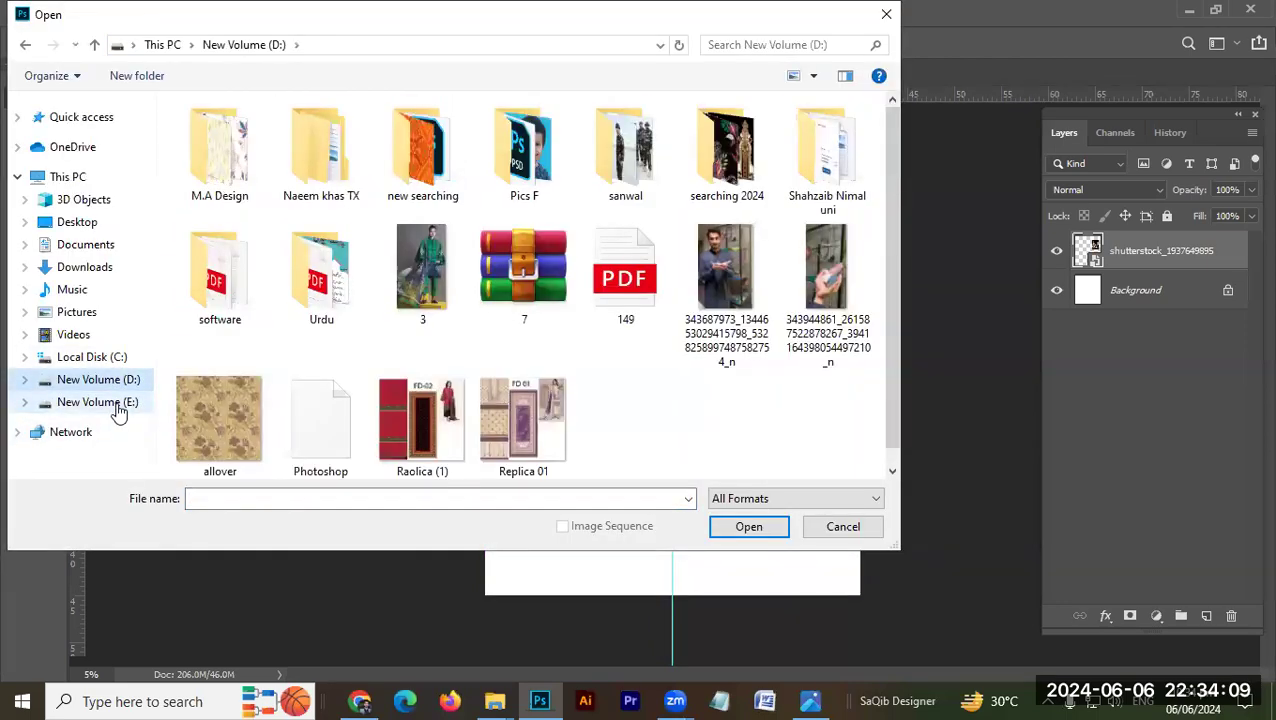
{"action": "left_click", "coordinate": [117, 405]}
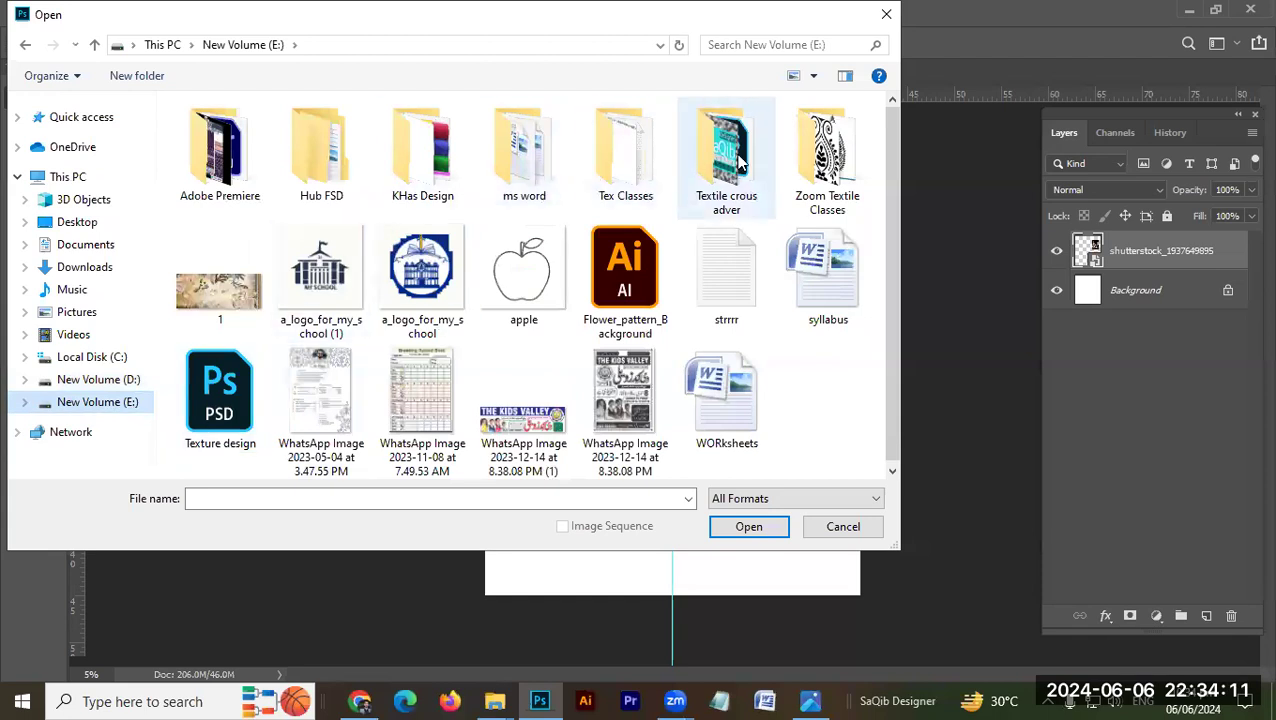
{"action": "left_click", "coordinate": [130, 380]}
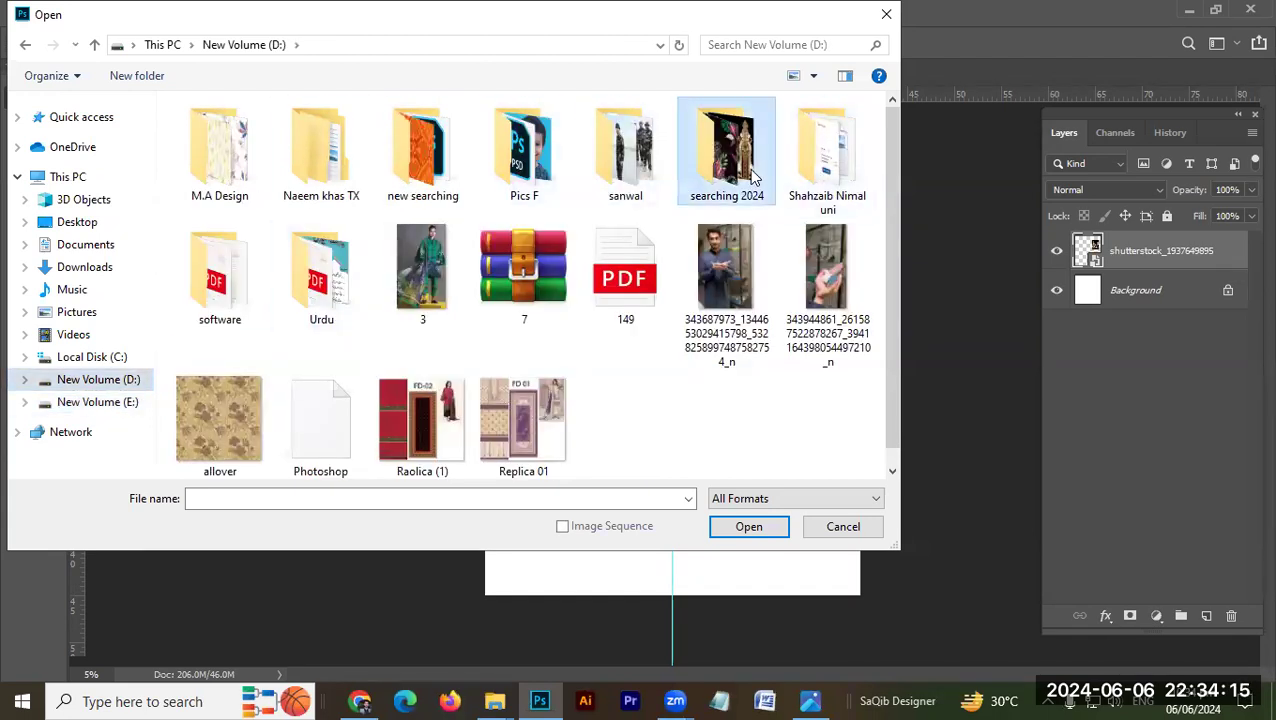
{"action": "double_click", "coordinate": [760, 180]}
{"action": "left_click_drag", "start_coordinate": [893, 120], "coordinate": [893, 158]}
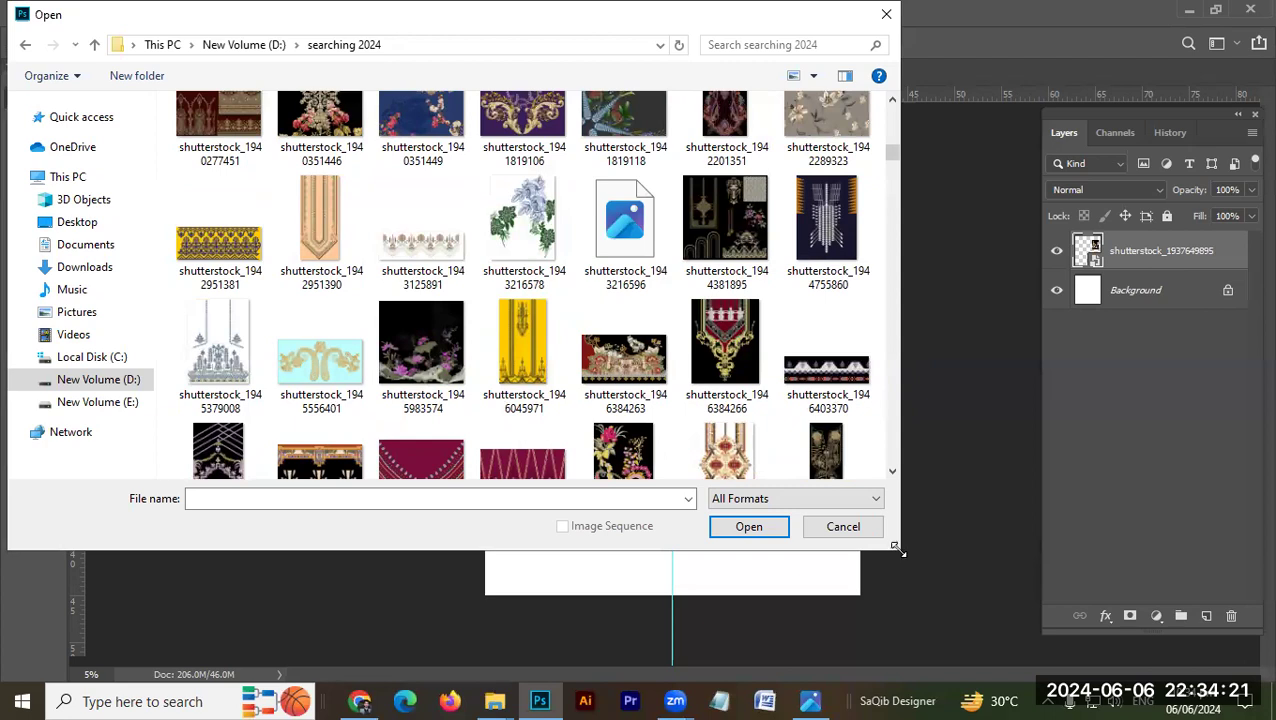
{"action": "left_click", "coordinate": [570, 340]}
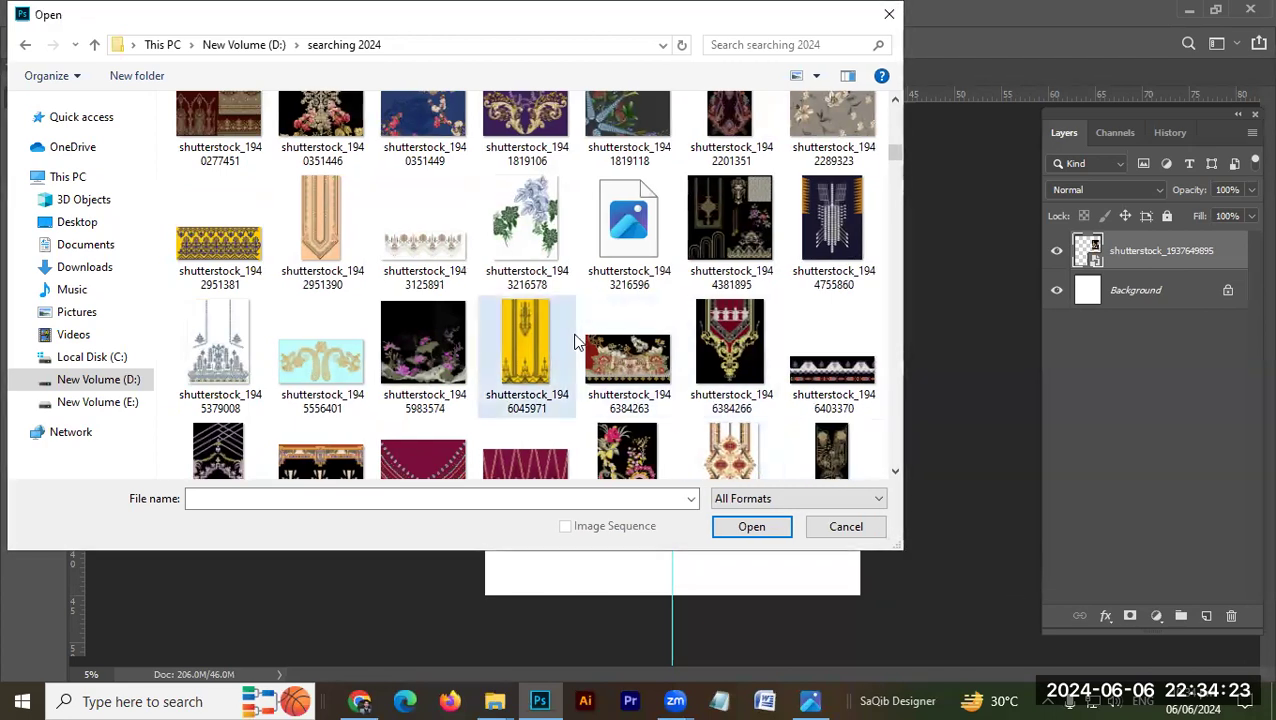
{"action": "scroll", "coordinate": [570, 340], "scroll_direction": "down", "scroll_amount": 2}
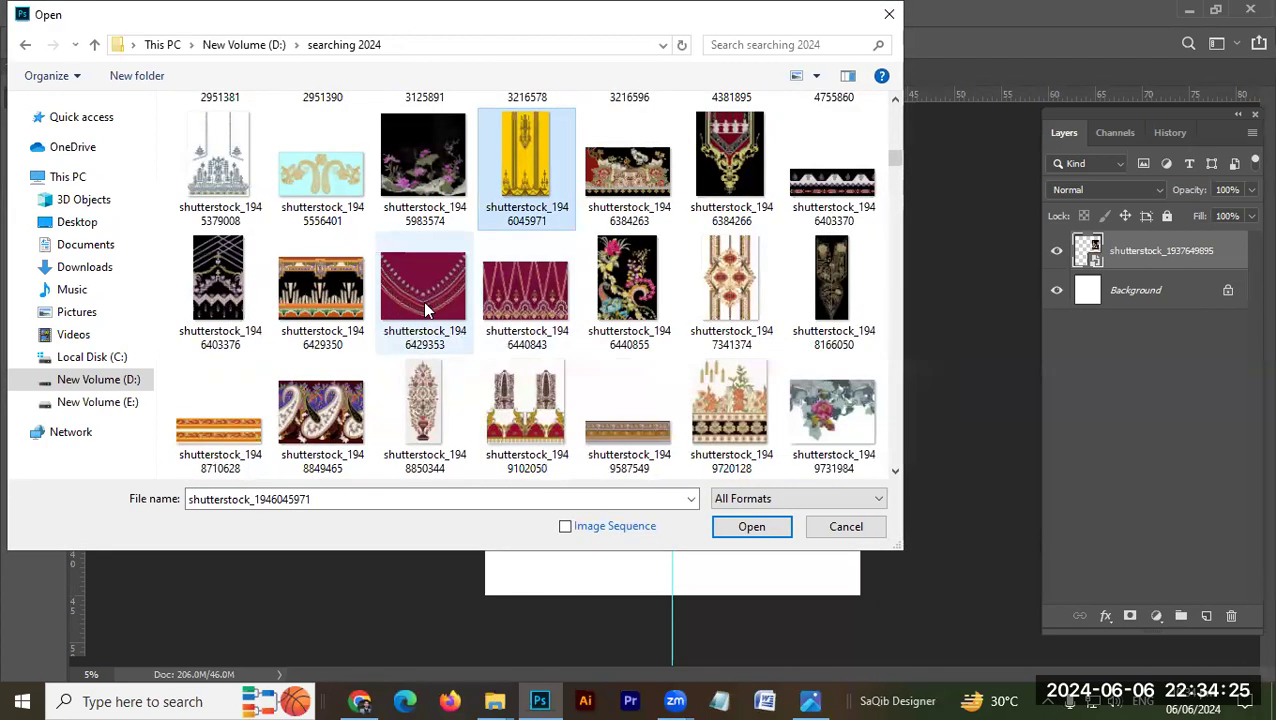
{"action": "left_click", "coordinate": [731, 148]}
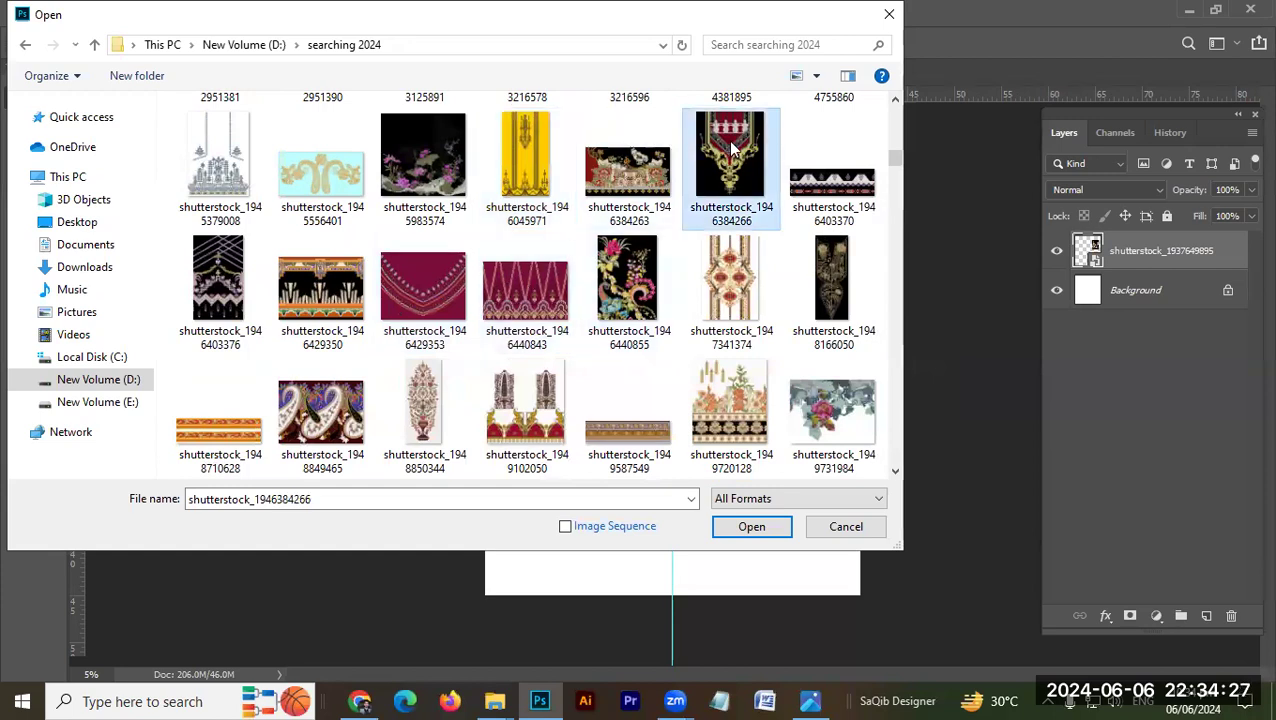
{"action": "scroll", "coordinate": [513, 285], "scroll_direction": "down", "scroll_amount": 2}
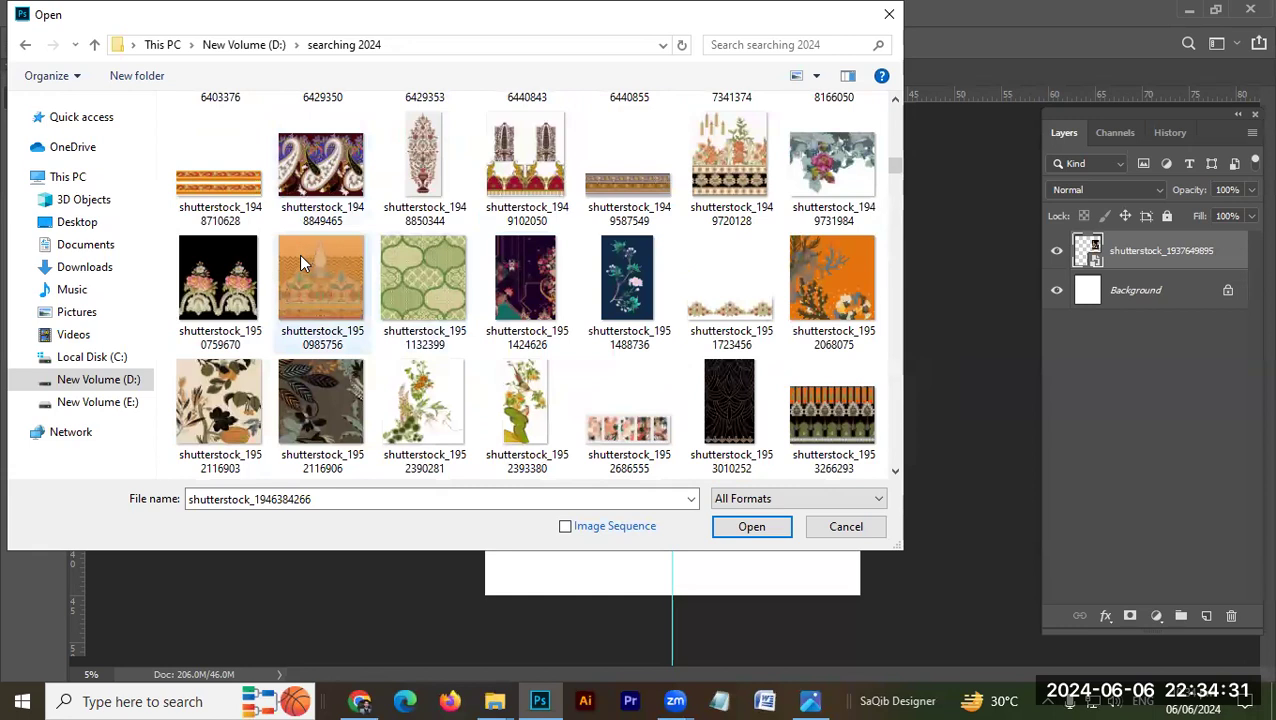
{"action": "scroll", "coordinate": [518, 318], "scroll_direction": "down", "scroll_amount": 2}
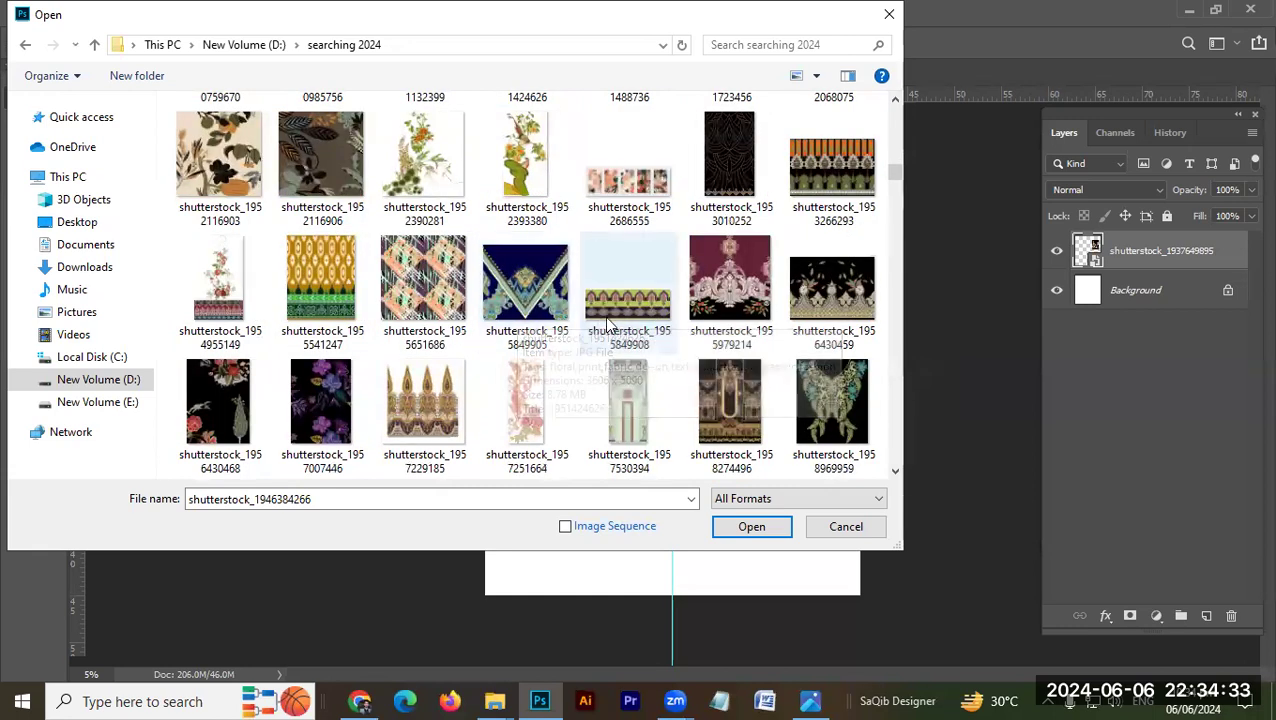
{"action": "scroll", "coordinate": [610, 320], "scroll_direction": "down", "scroll_amount": 2}
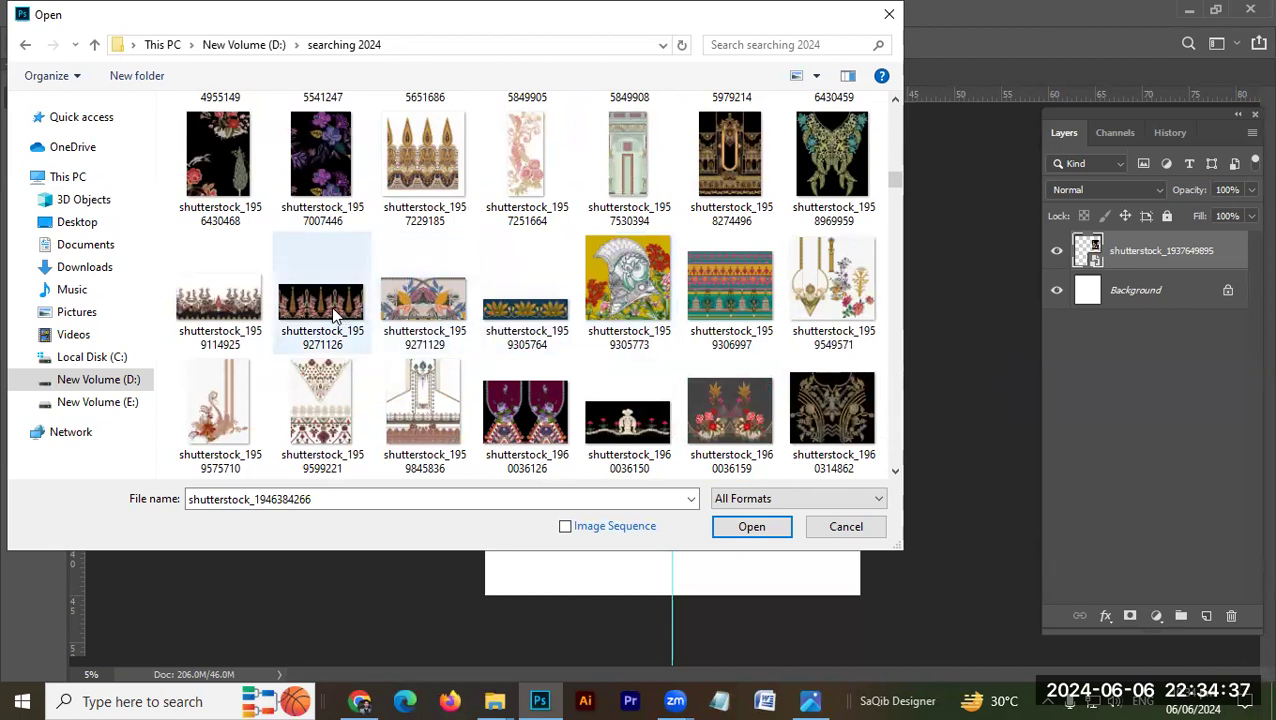
{"action": "mouse_move", "coordinate": [321, 296]}
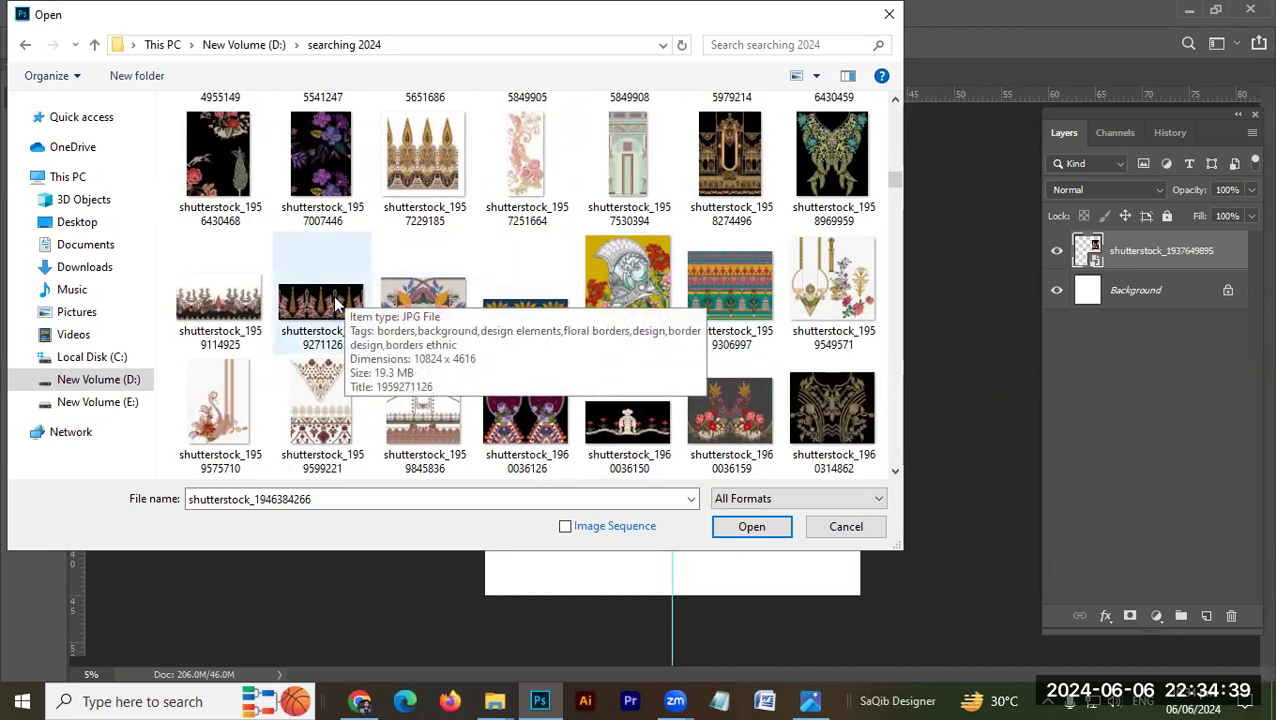
{"action": "left_click", "coordinate": [335, 303], "text": "ctrl"}
{"action": "scroll", "coordinate": [483, 307], "scroll_direction": "down", "scroll_amount": 2}
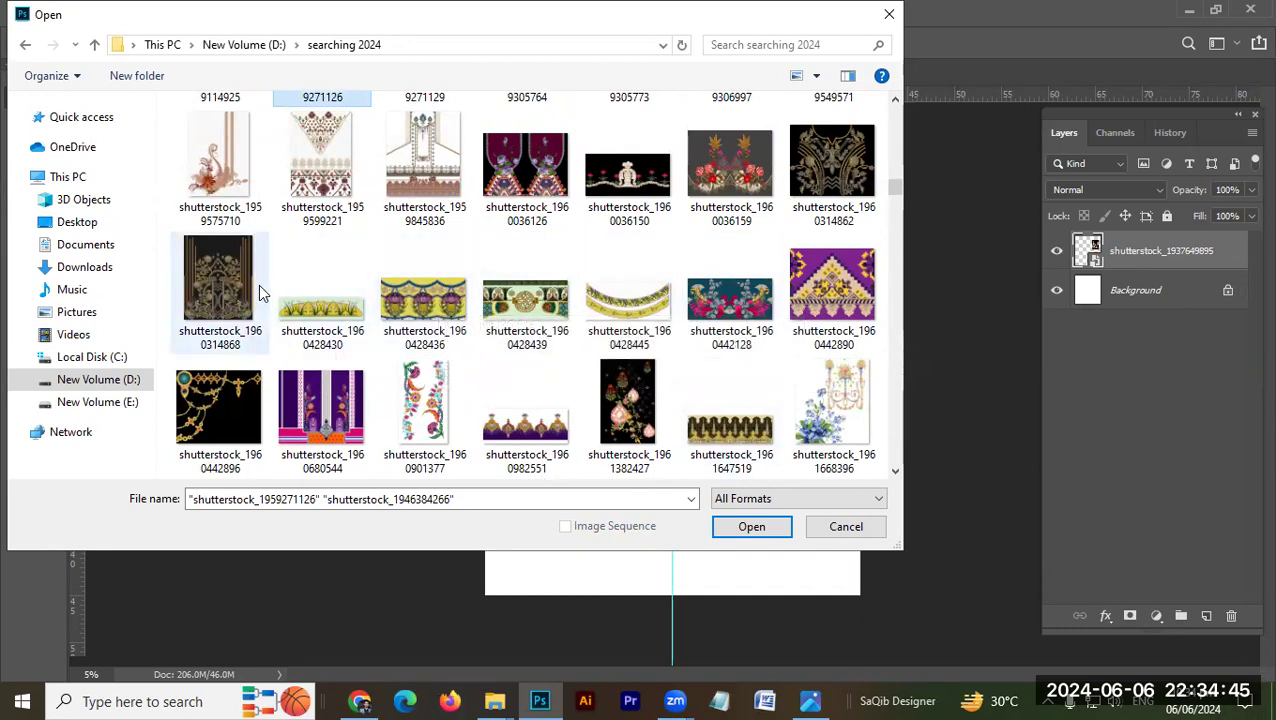
{"action": "left_click", "coordinate": [345, 405], "text": "ctrl"}
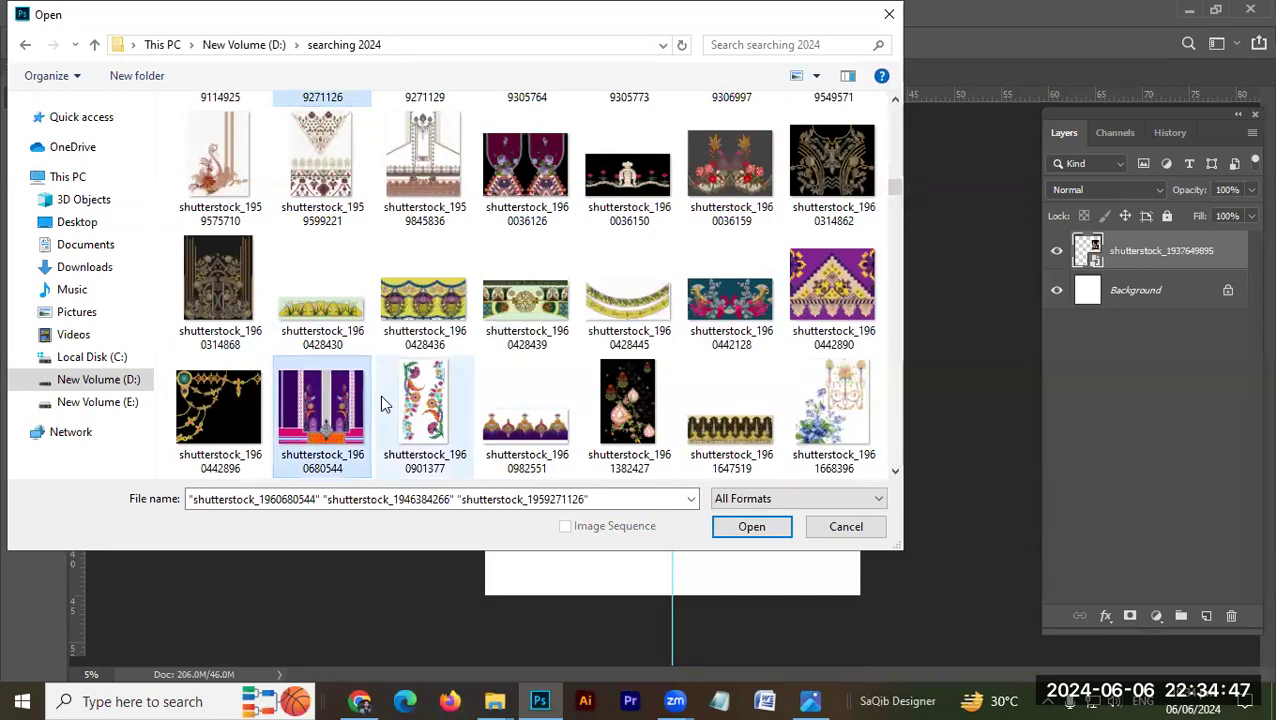
{"action": "key", "text": "Return"}
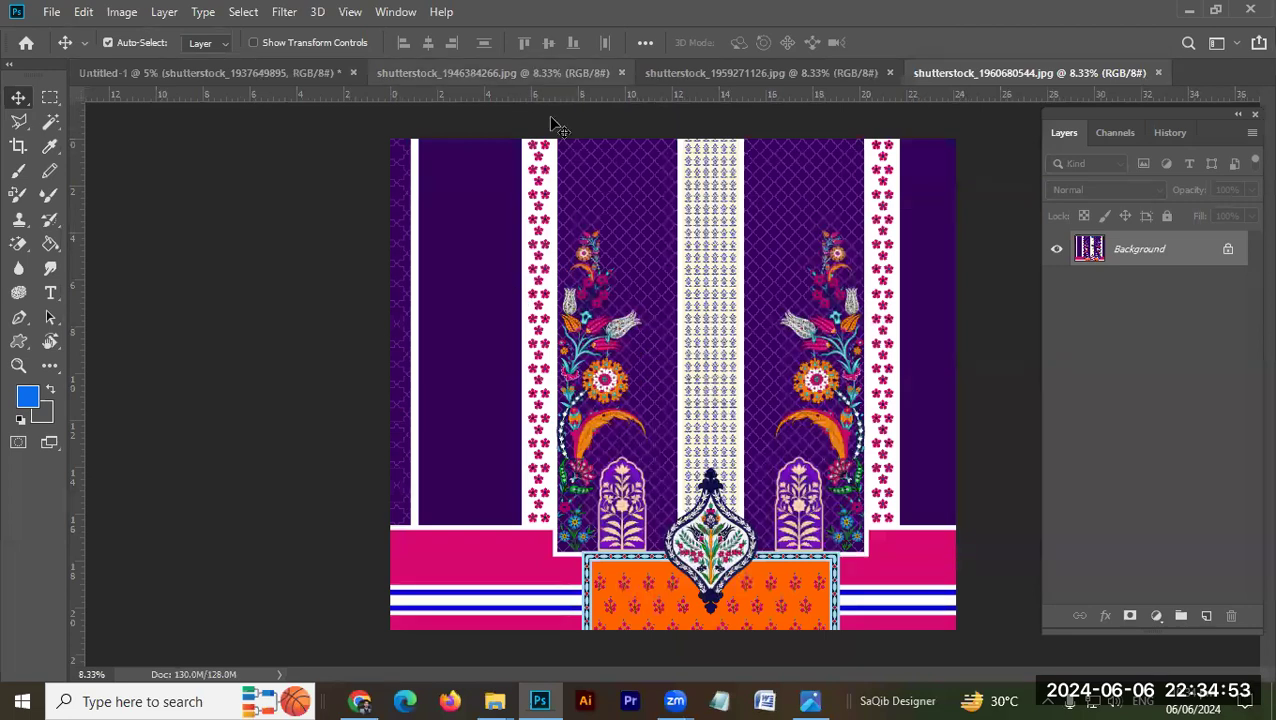
Step: Paste the purple pattern into Untitled-1 and move it to the canvas top-left
{"action": "left_click", "coordinate": [320, 75]}
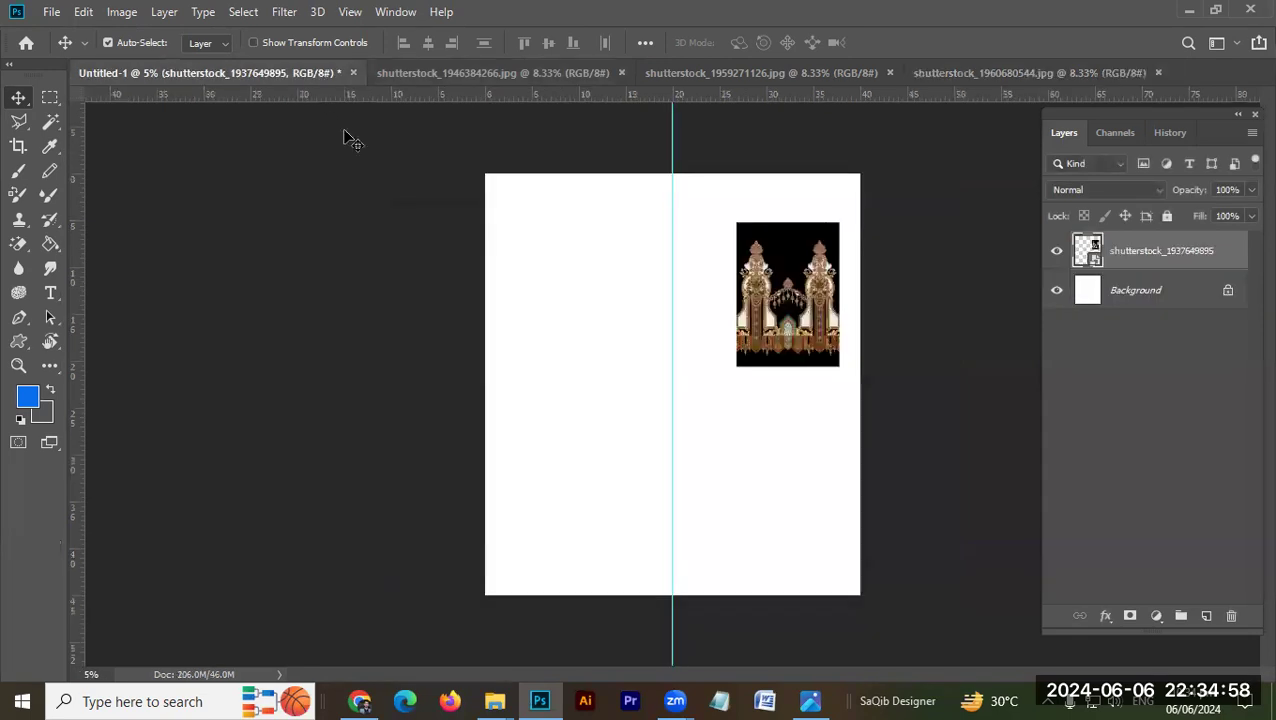
{"action": "left_click", "coordinate": [905, 72]}
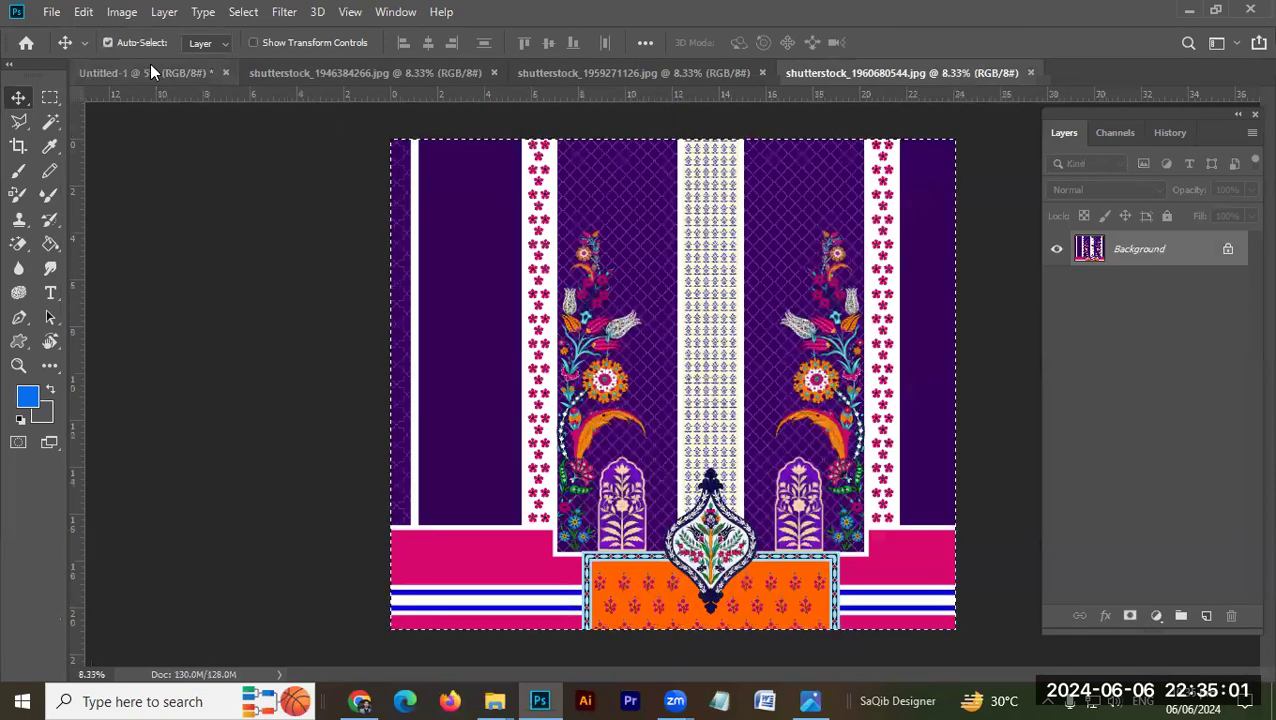
{"action": "left_click", "coordinate": [150, 65]}
{"action": "key", "text": "ctrl+v"}
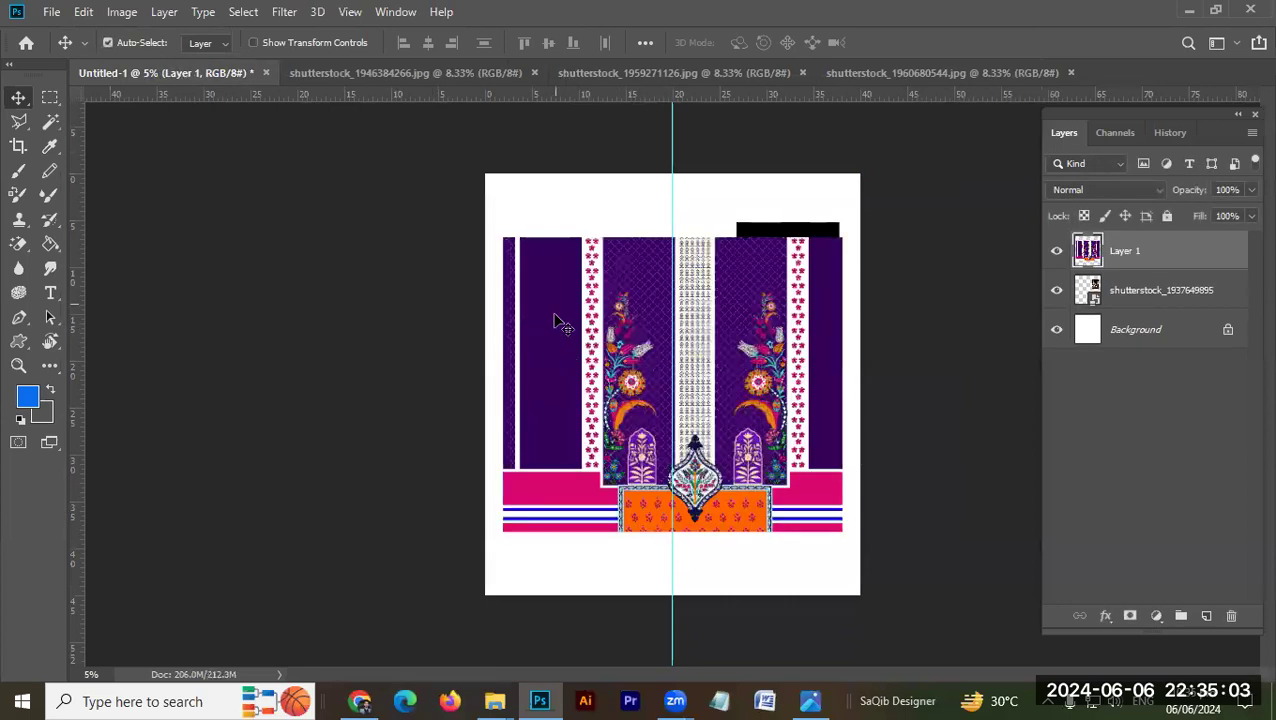
{"action": "left_click_drag", "start_coordinate": [622, 433], "coordinate": [620, 370]}
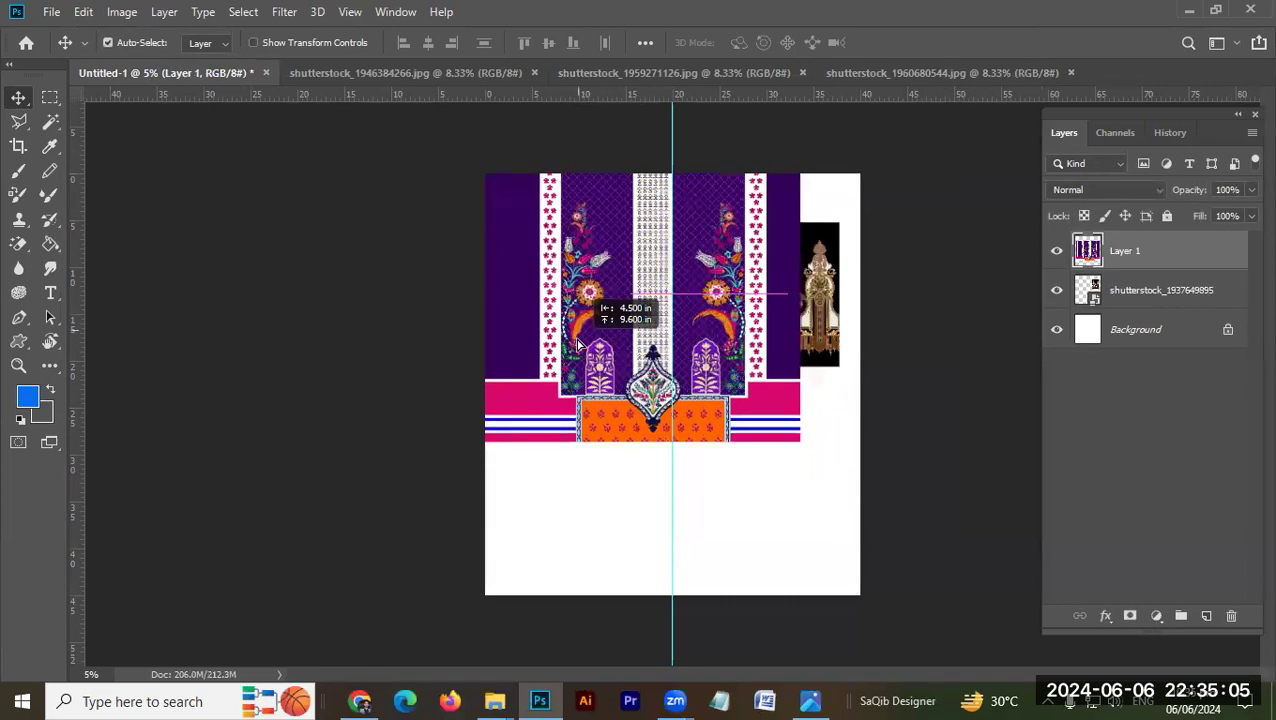
Step: Zoom in on the medallion and lower border, nudging the pattern slightly lower
{"action": "mouse_move", "coordinate": [672, 405]}
{"action": "left_mouse_down"}
{"action": "mouse_move", "coordinate": [788, 413]}
{"action": "mouse_move", "coordinate": [628, 473]}
{"action": "left_mouse_up"}
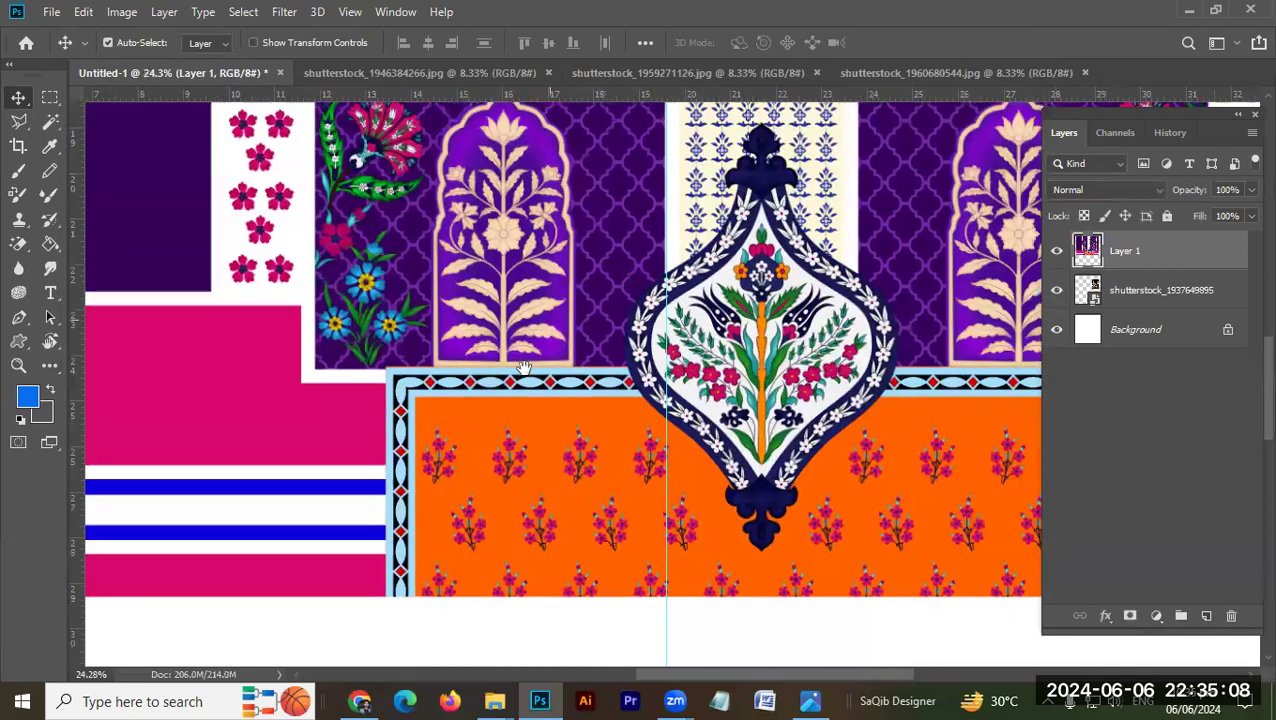
{"action": "left_click_drag", "start_coordinate": [604, 524], "coordinate": [527, 674]}
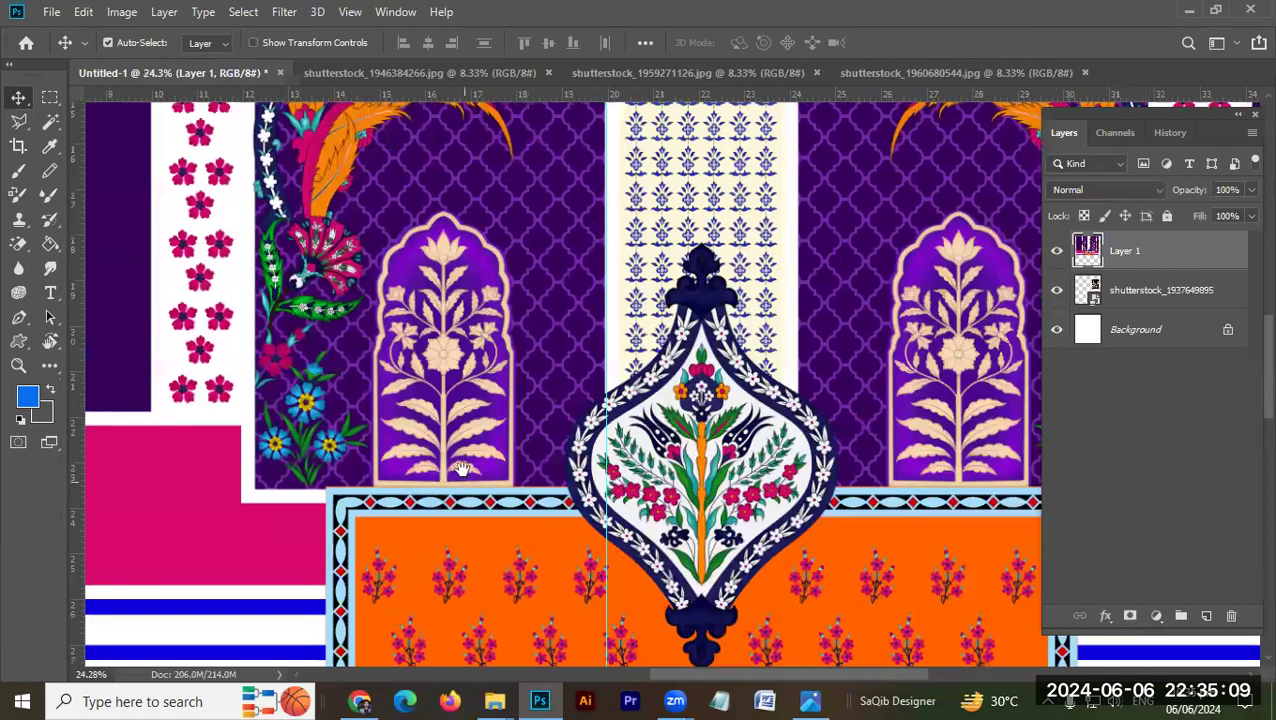
{"action": "scroll", "coordinate": [462, 469], "scroll_direction": "down", "scroll_amount": 1}
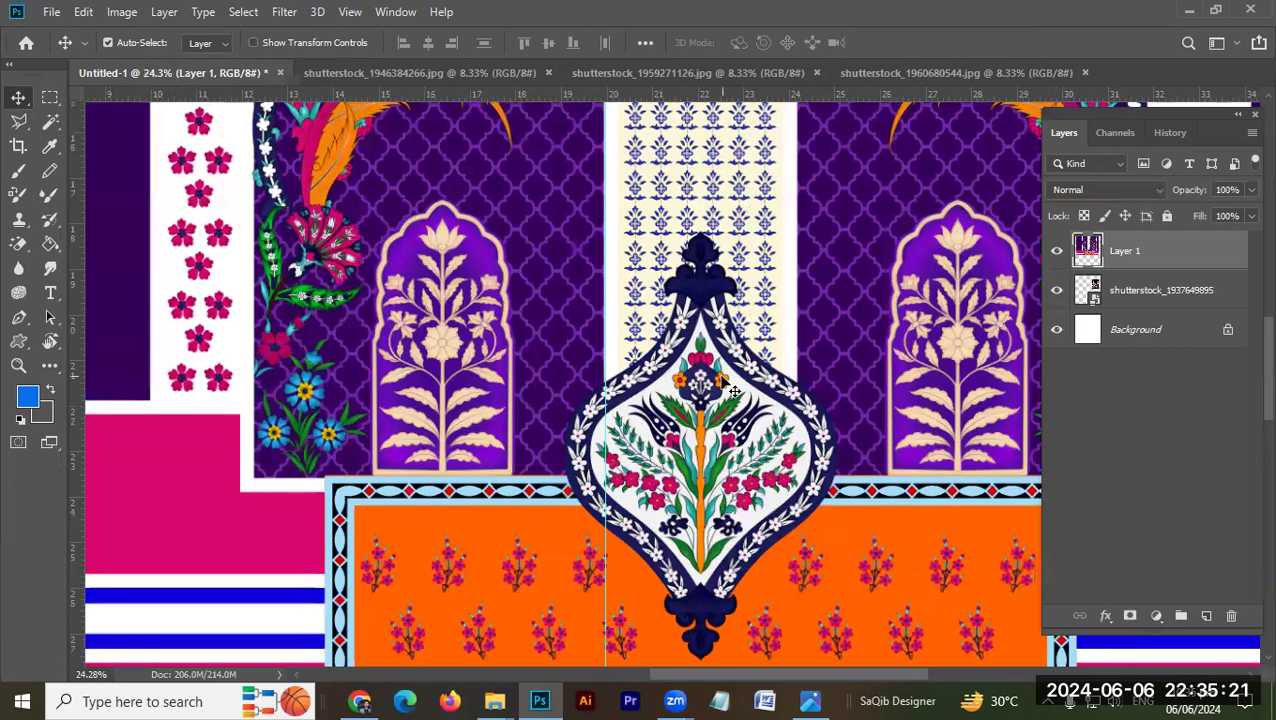
{"action": "left_click_drag", "start_coordinate": [701, 375], "coordinate": [704, 412]}
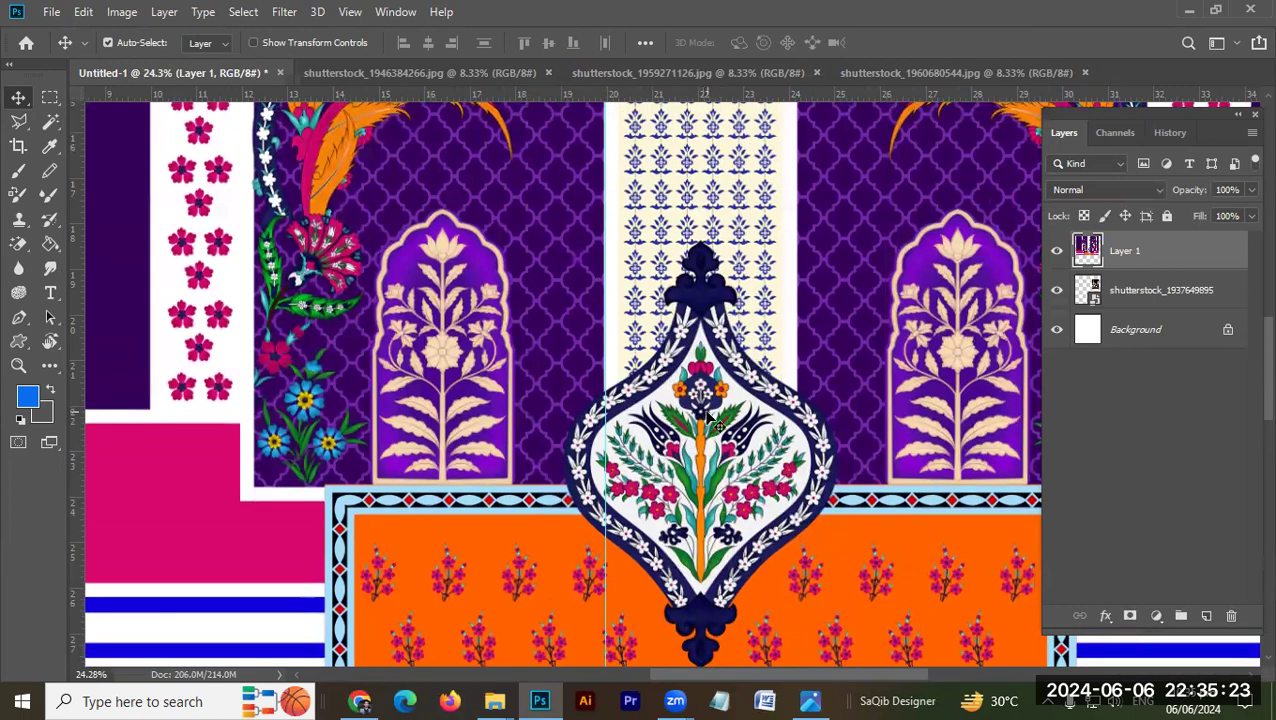
{"action": "key", "text": "m"}
{"action": "mouse_move", "coordinate": [665, 358]}
{"action": "left_mouse_down"}
{"action": "mouse_move", "coordinate": [650, 384]}
{"action": "mouse_move", "coordinate": [593, 246]}
{"action": "left_mouse_up"}
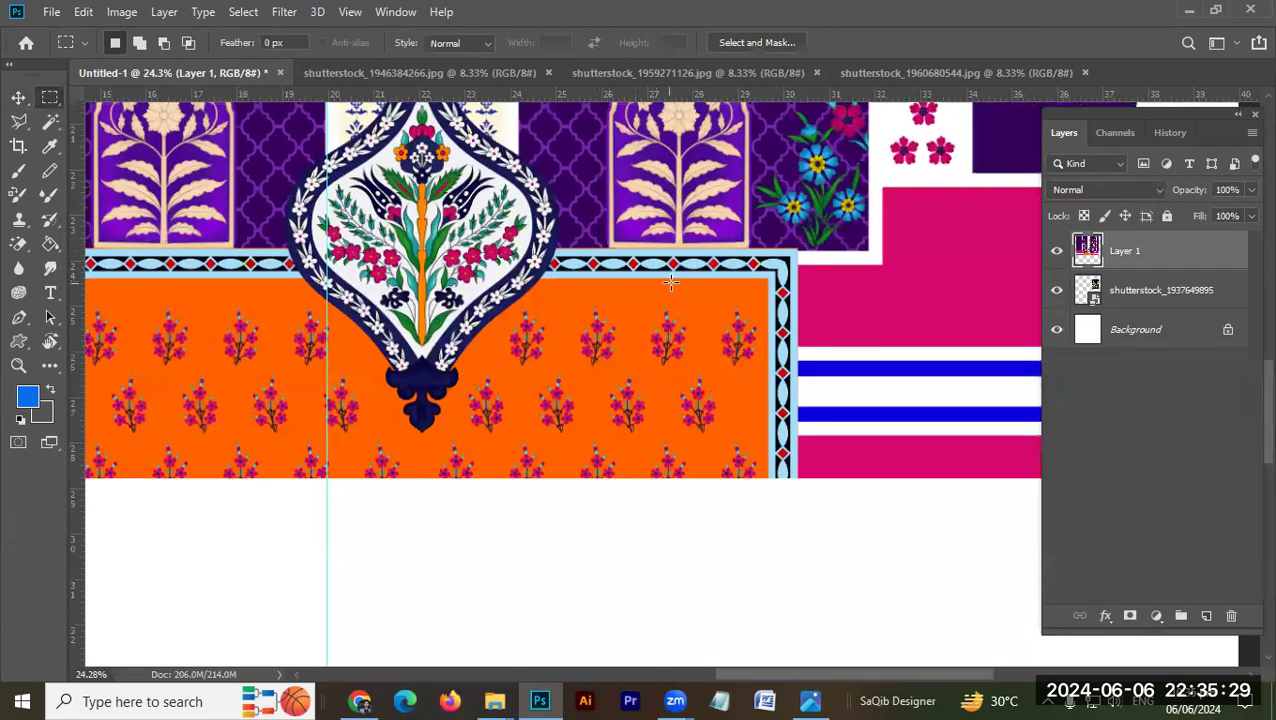
Step: Copy a length of the diamond border strip onto its own layer
{"action": "left_click_drag", "start_coordinate": [560, 247], "coordinate": [748, 276]}
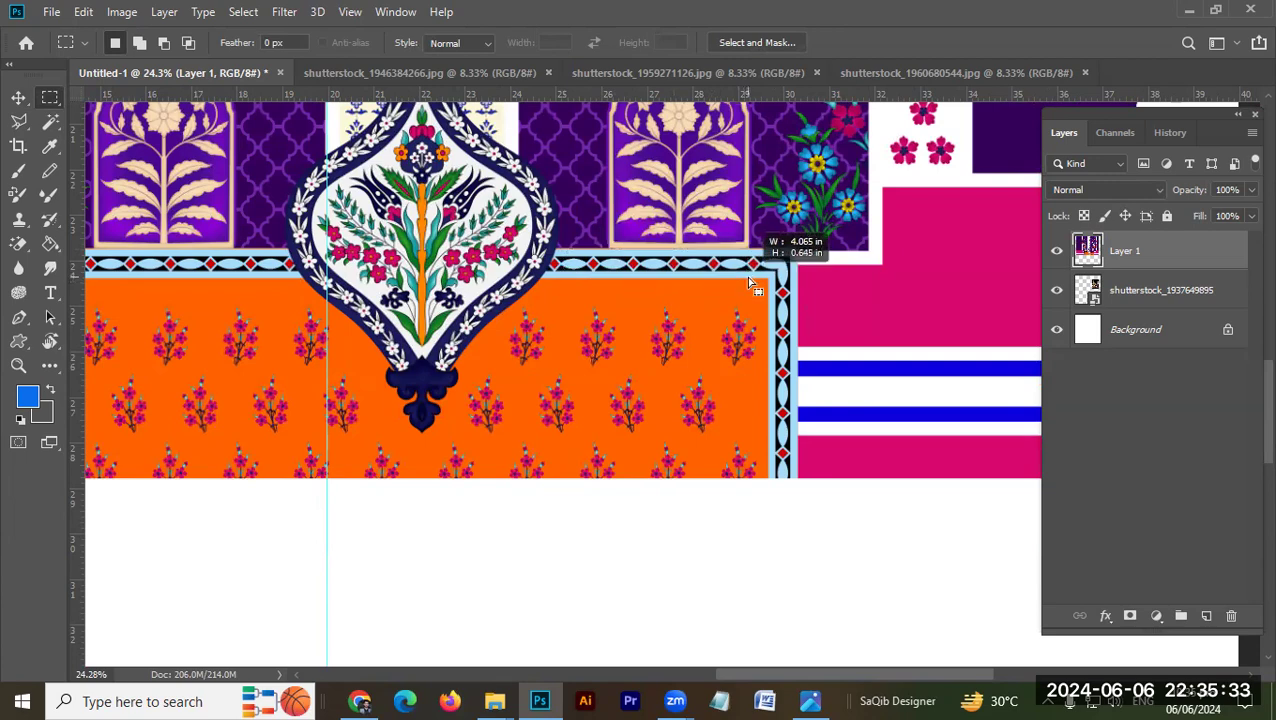
{"action": "key", "text": "ctrl+j"}
{"action": "key", "text": "v"}
{"action": "mouse_move", "coordinate": [684, 447]}
{"action": "left_mouse_down"}
{"action": "mouse_move", "coordinate": [670, 547]}
{"action": "mouse_move", "coordinate": [683, 487]}
{"action": "left_mouse_up"}
{"action": "key", "text": "ctrl+z"}
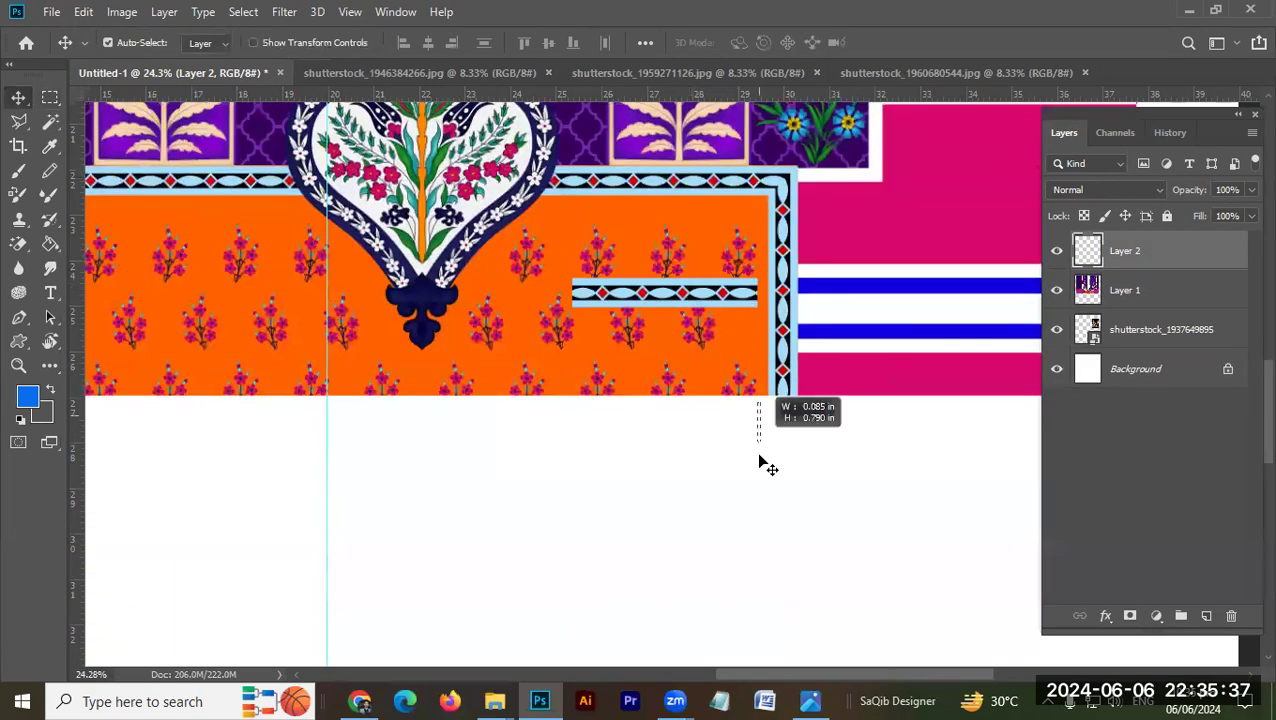
{"action": "mouse_move", "coordinate": [697, 298]}
{"action": "left_mouse_down"}
{"action": "mouse_move", "coordinate": [886, 521]}
{"action": "mouse_move", "coordinate": [817, 441]}
{"action": "mouse_move", "coordinate": [741, 385]}
{"action": "left_mouse_up"}
Step: Move the copied border strip into the blank area below the artwork
{"action": "left_click", "coordinate": [743, 437]}
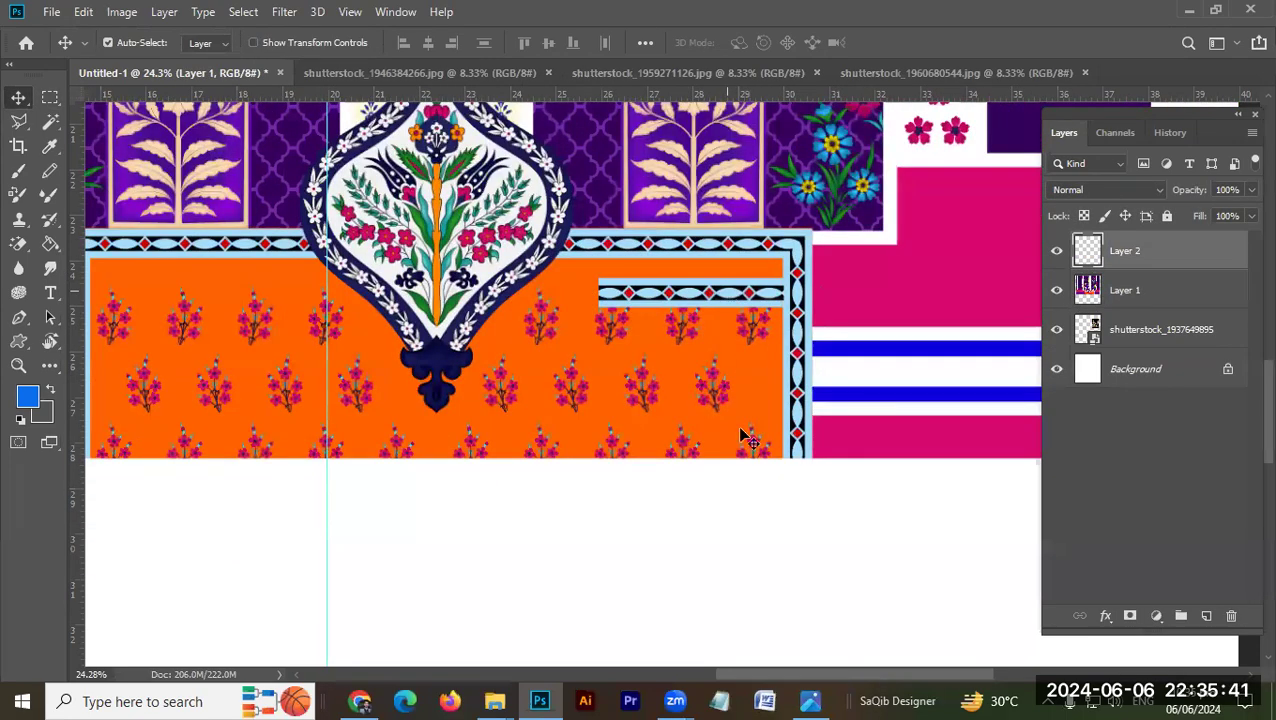
{"action": "left_click_drag", "start_coordinate": [747, 304], "coordinate": [708, 595]}
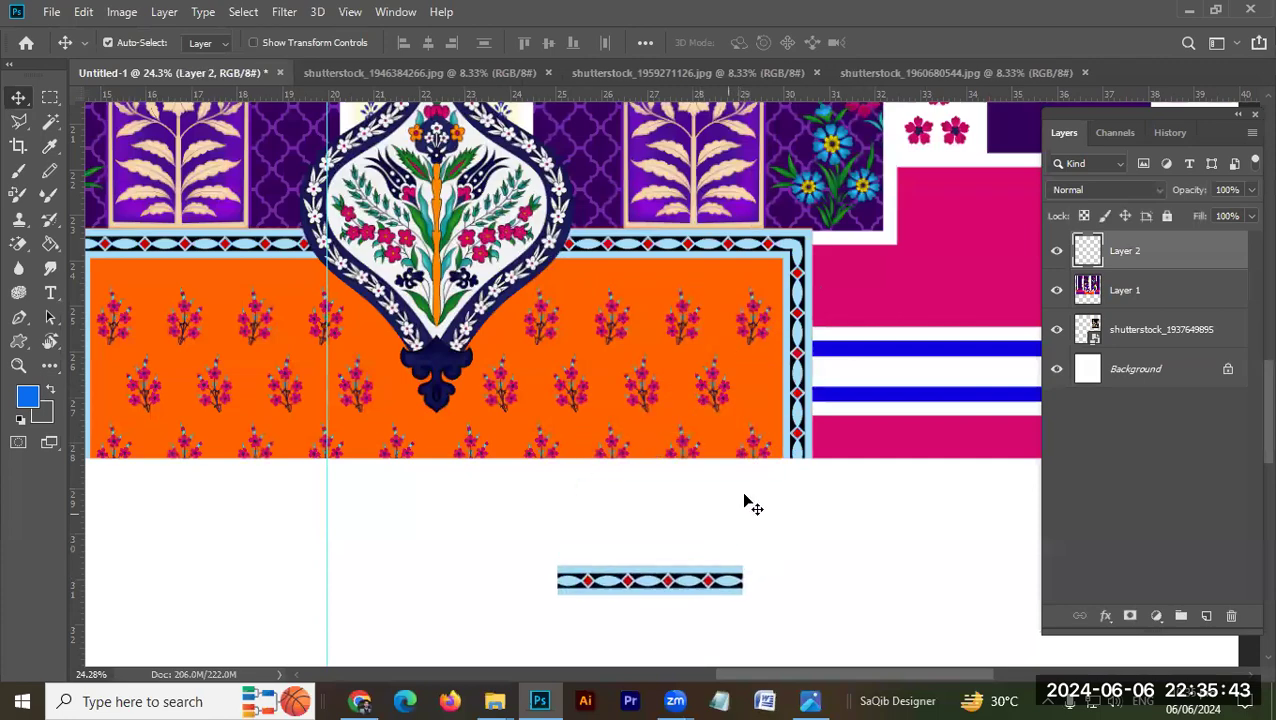
{"action": "left_click_drag", "start_coordinate": [880, 377], "coordinate": [730, 400]}
{"action": "scroll", "coordinate": [700, 372], "scroll_direction": "up", "scroll_amount": 2}
{"action": "scroll", "coordinate": [717, 324], "scroll_direction": "up", "scroll_amount": 2}
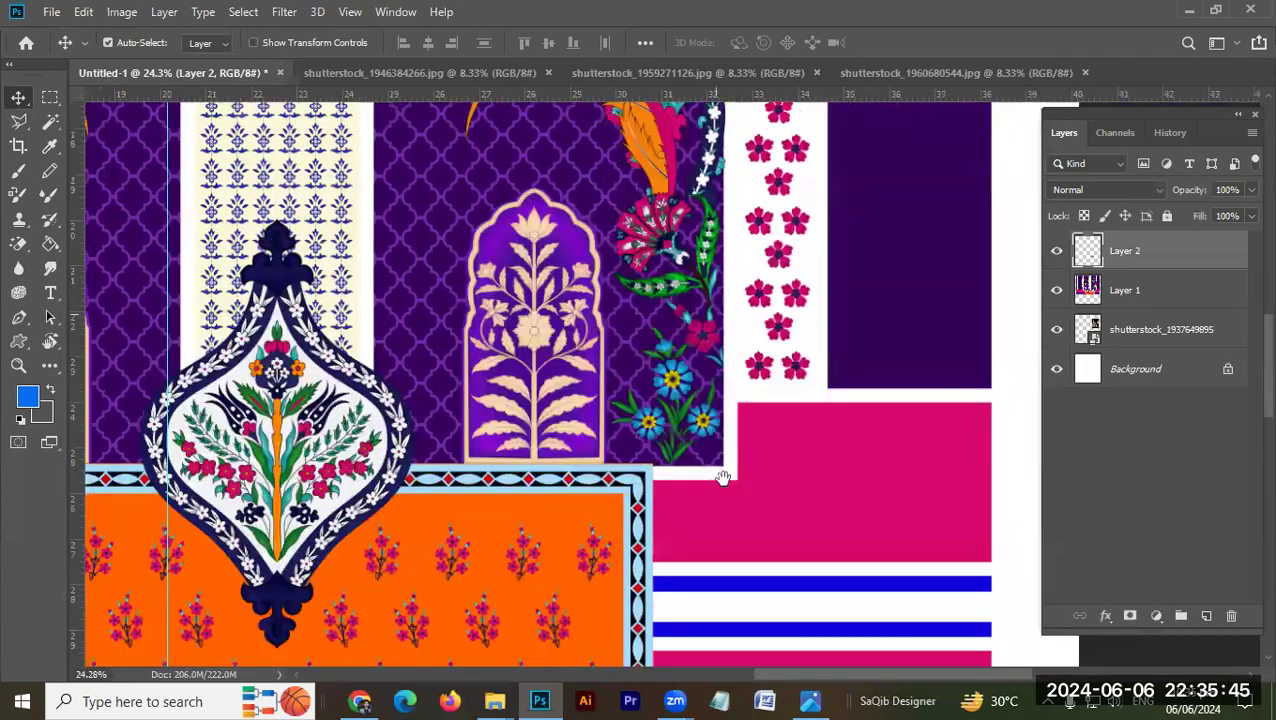
{"action": "scroll", "coordinate": [690, 260], "scroll_direction": "up", "scroll_amount": 2}
{"action": "scroll", "coordinate": [660, 190], "scroll_direction": "up", "scroll_amount": 2}
{"action": "scroll", "coordinate": [693, 430], "scroll_direction": "up", "scroll_amount": 2}
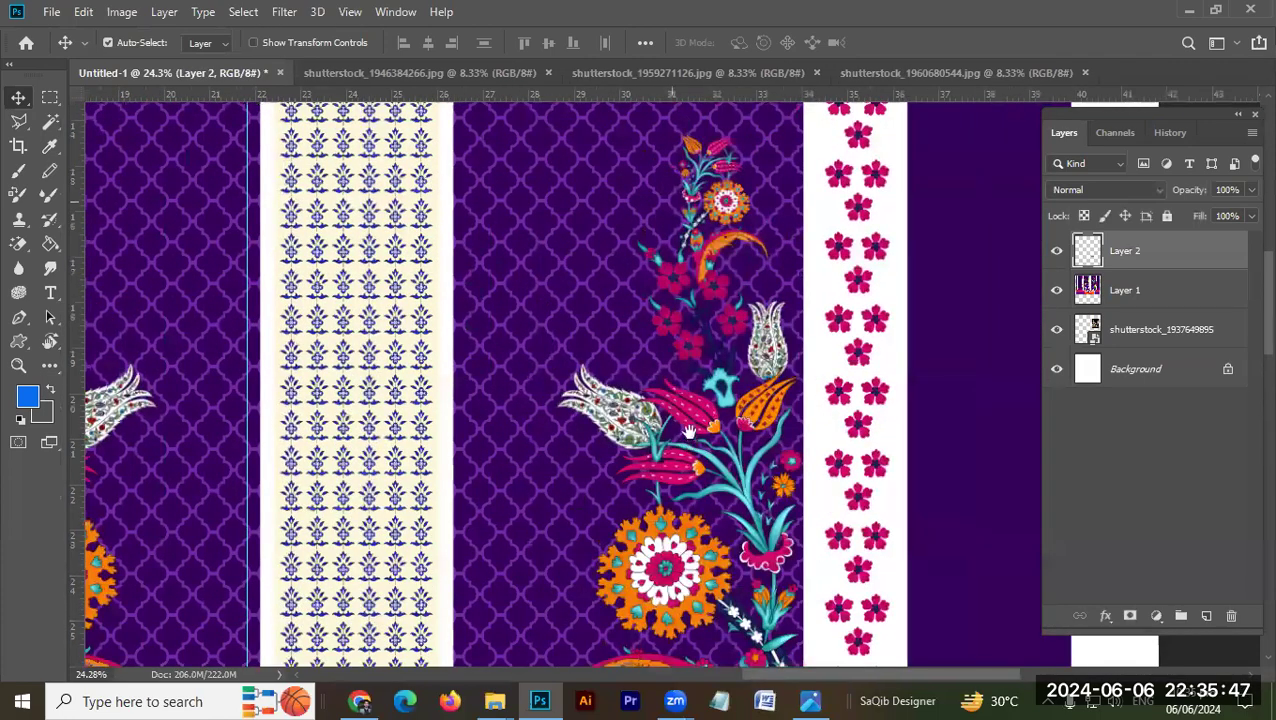
{"action": "scroll", "coordinate": [690, 432], "scroll_direction": "up", "scroll_amount": 1}
{"action": "scroll", "coordinate": [672, 360], "scroll_direction": "down", "scroll_amount": 3}
{"action": "scroll", "coordinate": [759, 325], "scroll_direction": "down", "scroll_amount": 3}
{"action": "scroll", "coordinate": [815, 237], "scroll_direction": "left", "scroll_amount": 3}
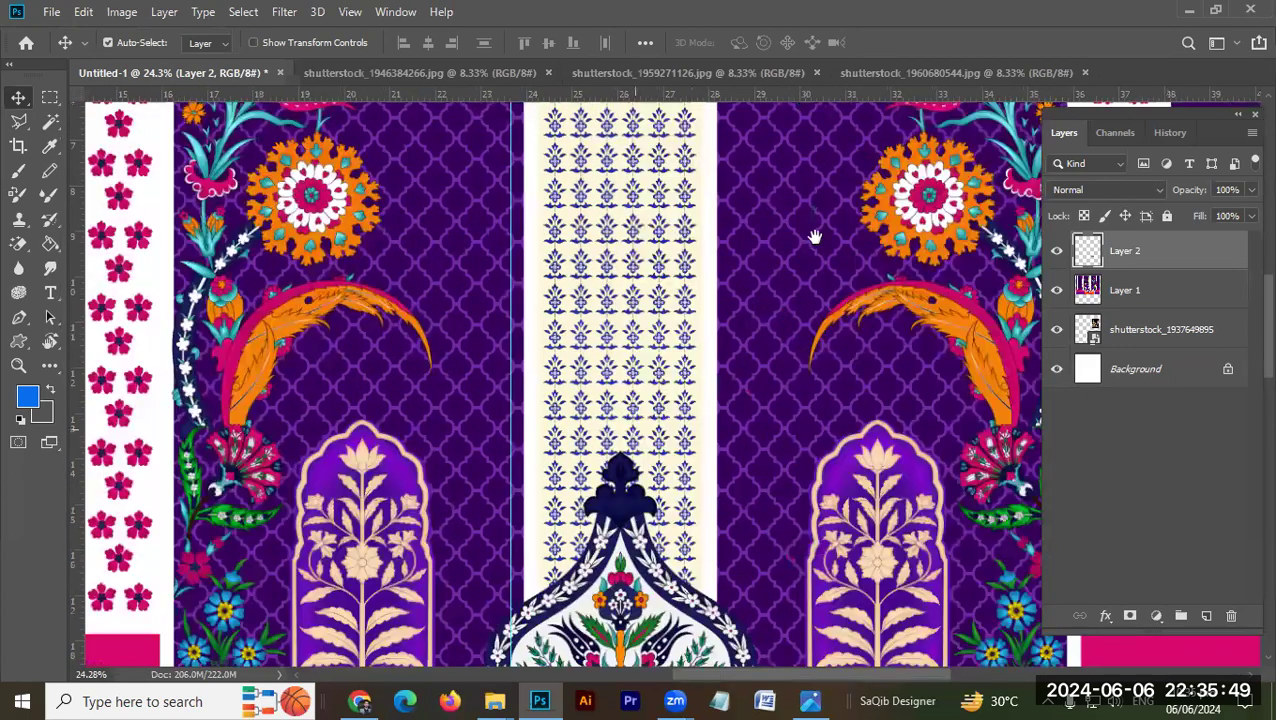
{"action": "scroll", "coordinate": [485, 432], "scroll_direction": "down", "scroll_amount": 3}
{"action": "scroll", "coordinate": [485, 432], "scroll_direction": "left", "scroll_amount": 3}
{"action": "scroll", "coordinate": [596, 343], "scroll_direction": "down", "scroll_amount": 1}
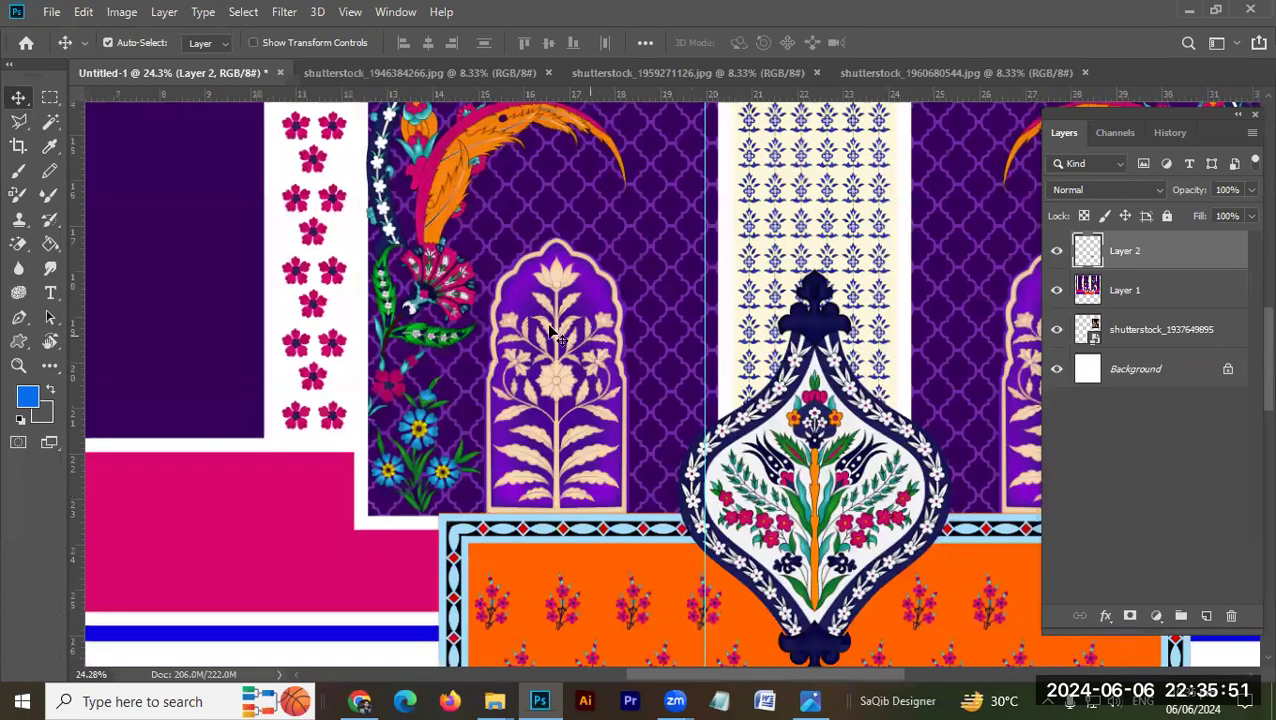
Step: Copy the purple arch motif from Layer 1 to Layer 3 and move it below the design
{"action": "key", "text": "m"}
{"action": "left_click_drag", "start_coordinate": [490, 238], "coordinate": [630, 362]}
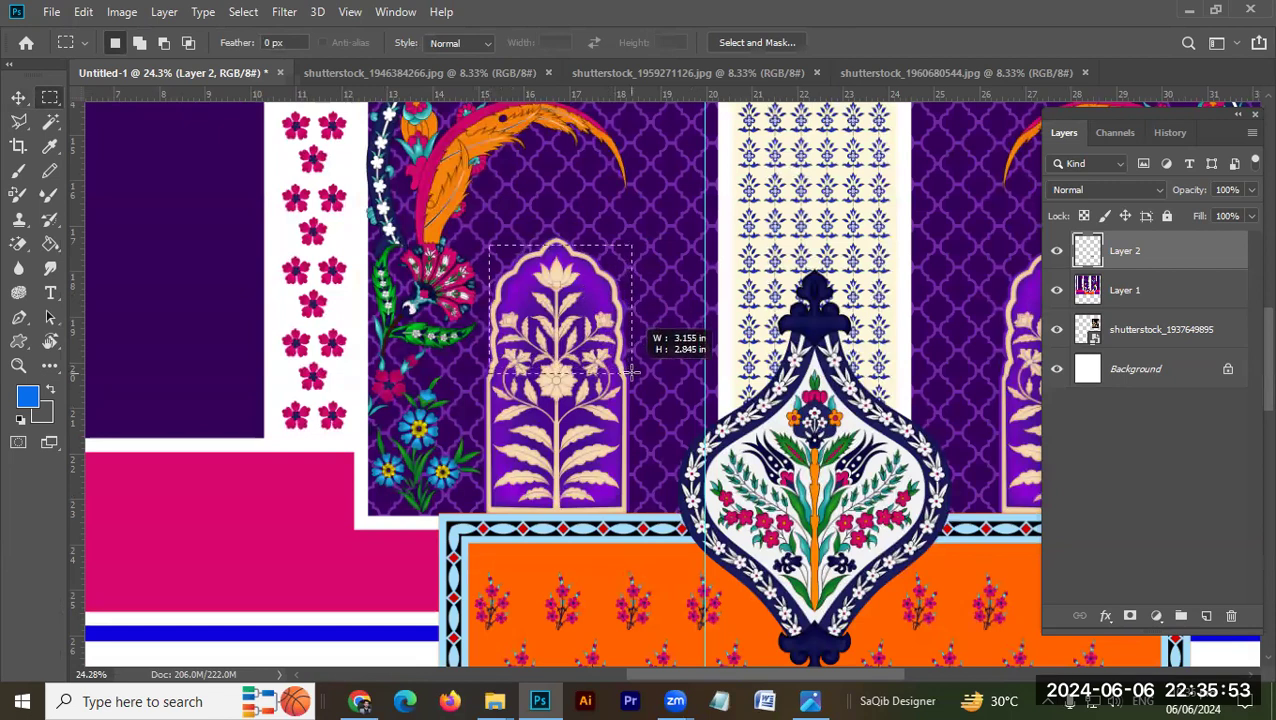
{"action": "left_click_drag", "start_coordinate": [628, 362], "coordinate": [624, 364]}
{"action": "key", "text": "ctrl+j"}
{"action": "left_click", "coordinate": [601, 270]}
{"action": "left_click", "coordinate": [1153, 287]}
{"action": "key", "text": "ctrl+j"}
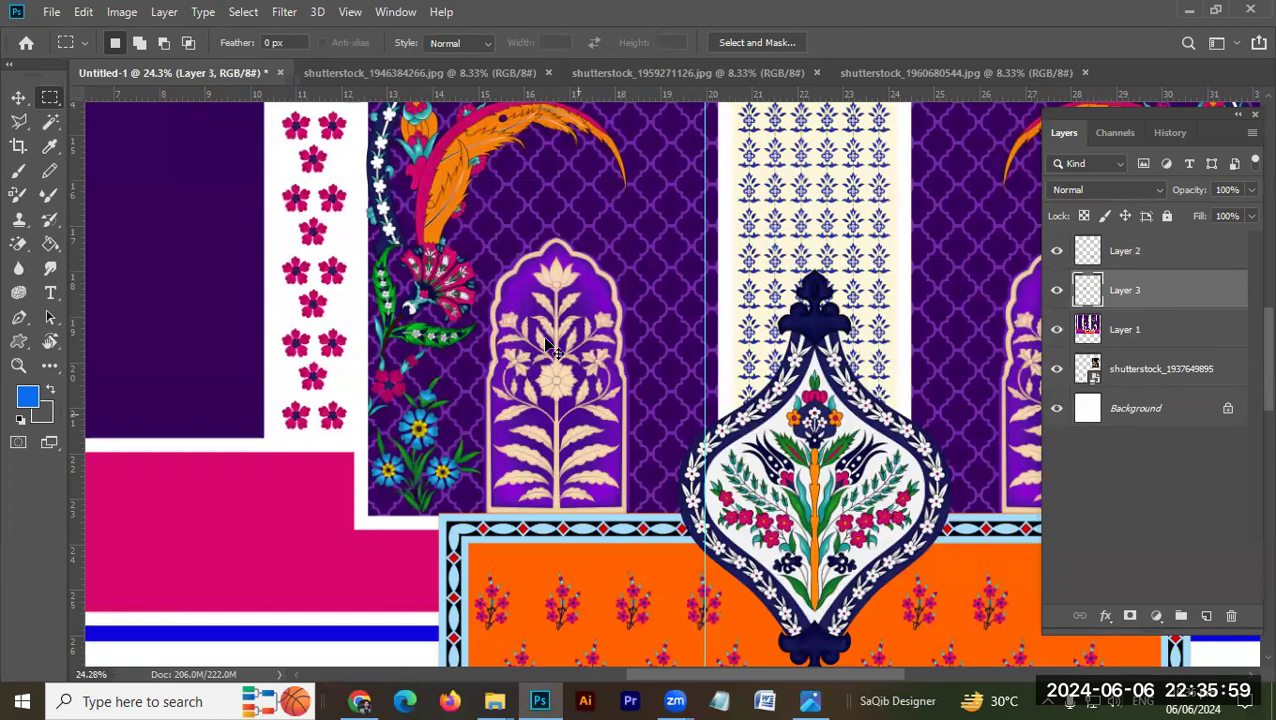
{"action": "key", "text": "v"}
{"action": "scroll", "coordinate": [565, 300], "scroll_direction": "down", "scroll_amount": 3}
{"action": "scroll", "coordinate": [550, 210], "scroll_direction": "down", "scroll_amount": 2}
{"action": "mouse_move", "coordinate": [548, 200]}
{"action": "left_mouse_down"}
{"action": "mouse_move", "coordinate": [718, 456]}
{"action": "mouse_move", "coordinate": [853, 610]}
{"action": "left_mouse_up"}
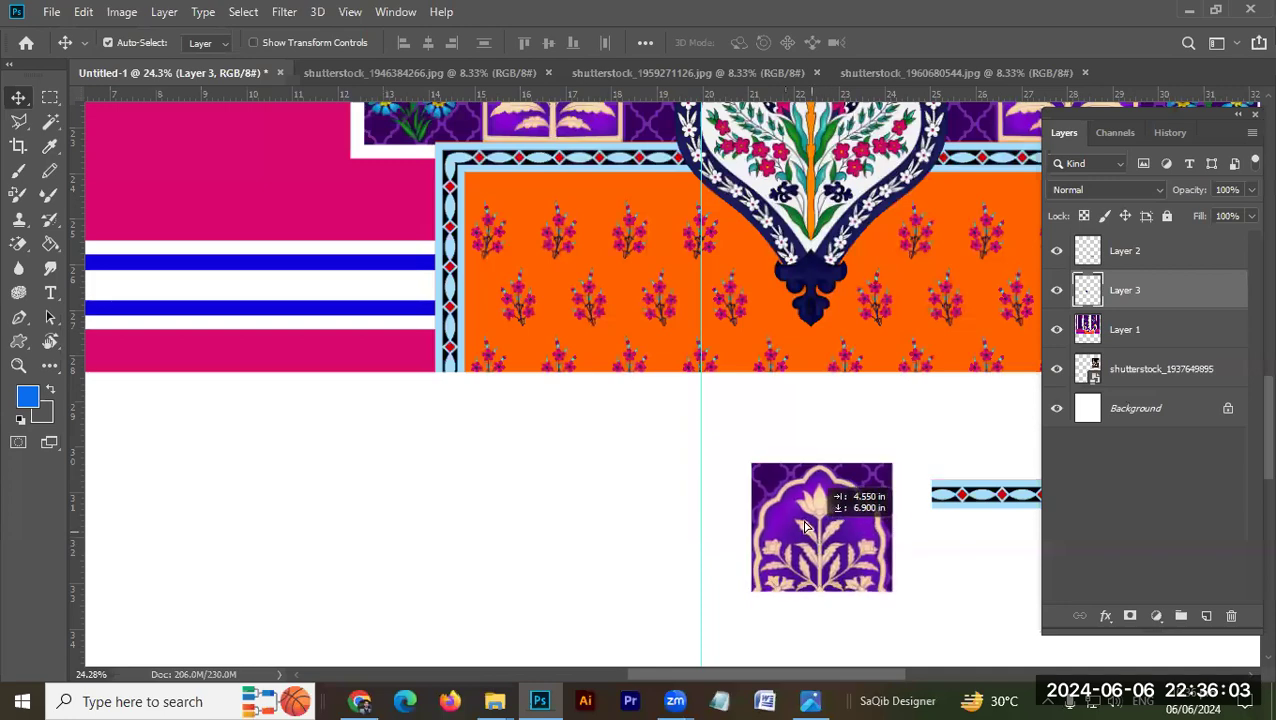
Step: Copy the finial atop the medallion onto its own layer and move it below the artwork
{"action": "scroll", "coordinate": [806, 478], "scroll_direction": "up", "scroll_amount": 2}
{"action": "scroll", "coordinate": [806, 478], "scroll_direction": "left", "scroll_amount": 2}
{"action": "scroll", "coordinate": [661, 390], "scroll_direction": "up", "scroll_amount": 2}
{"action": "scroll", "coordinate": [661, 390], "scroll_direction": "left", "scroll_amount": 1}
{"action": "scroll", "coordinate": [463, 400], "scroll_direction": "up", "scroll_amount": 2}
{"action": "scroll", "coordinate": [463, 400], "scroll_direction": "up", "scroll_amount": 2}
{"action": "scroll", "coordinate": [463, 400], "scroll_direction": "right", "scroll_amount": 2}
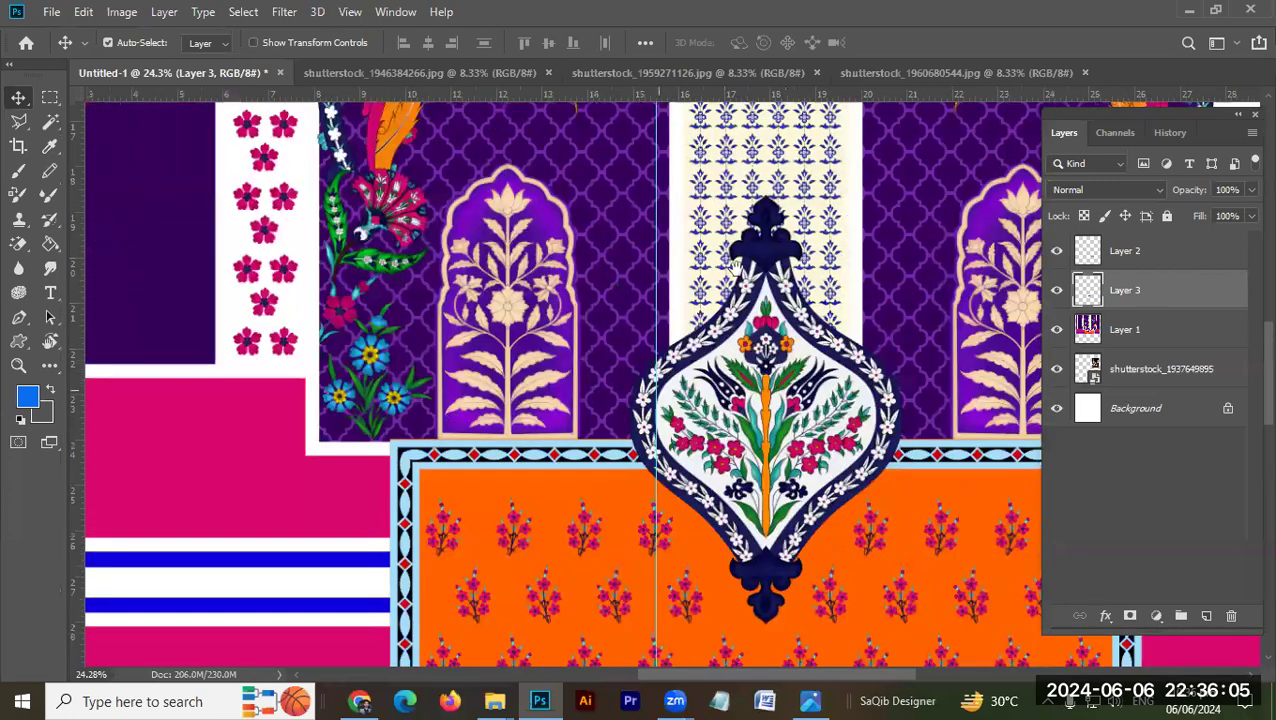
{"action": "left_click", "coordinate": [785, 258]}
{"action": "key", "text": "m"}
{"action": "left_click_drag", "start_coordinate": [718, 187], "coordinate": [817, 285]}
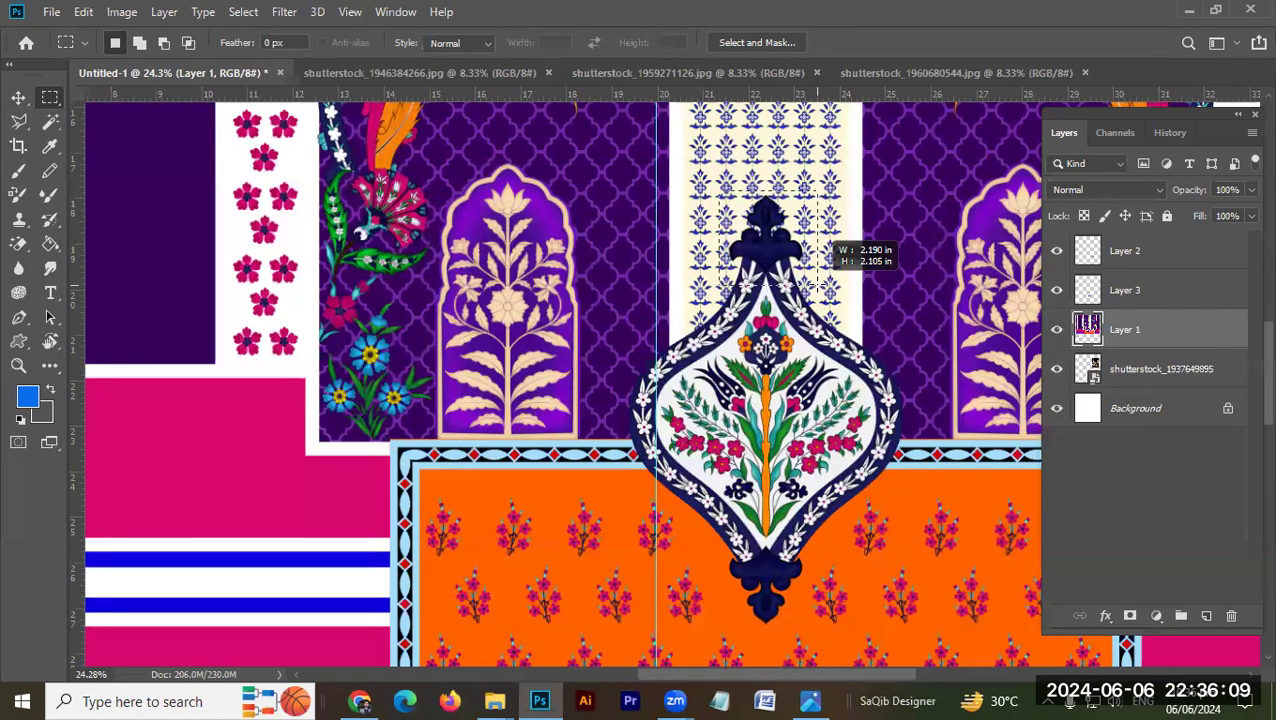
{"action": "key", "text": "ctrl+j"}
{"action": "key", "text": "v"}
{"action": "mouse_move", "coordinate": [756, 253]}
{"action": "left_mouse_down"}
{"action": "mouse_move", "coordinate": [731, 458]}
{"action": "mouse_move", "coordinate": [696, 103]}
{"action": "mouse_move", "coordinate": [585, 472]}
{"action": "left_mouse_up"}
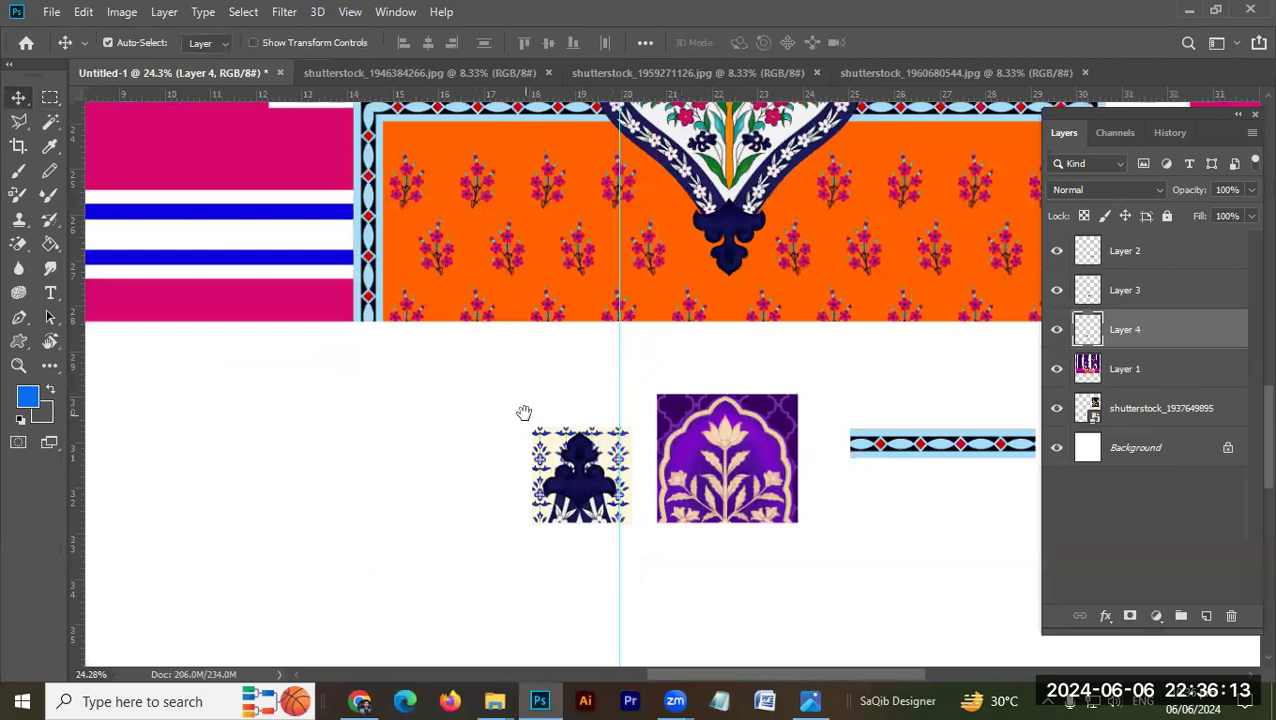
Step: Copy the orange panel's flower sprig onto its own layer and move it below the panel
{"action": "left_click_drag", "start_coordinate": [524, 413], "coordinate": [570, 498]}
{"action": "mouse_move", "coordinate": [580, 424]}
{"action": "left_mouse_down"}
{"action": "mouse_move", "coordinate": [598, 470]}
{"action": "mouse_move", "coordinate": [590, 459]}
{"action": "left_mouse_up"}
{"action": "left_click_drag", "start_coordinate": [585, 380], "coordinate": [620, 417]}
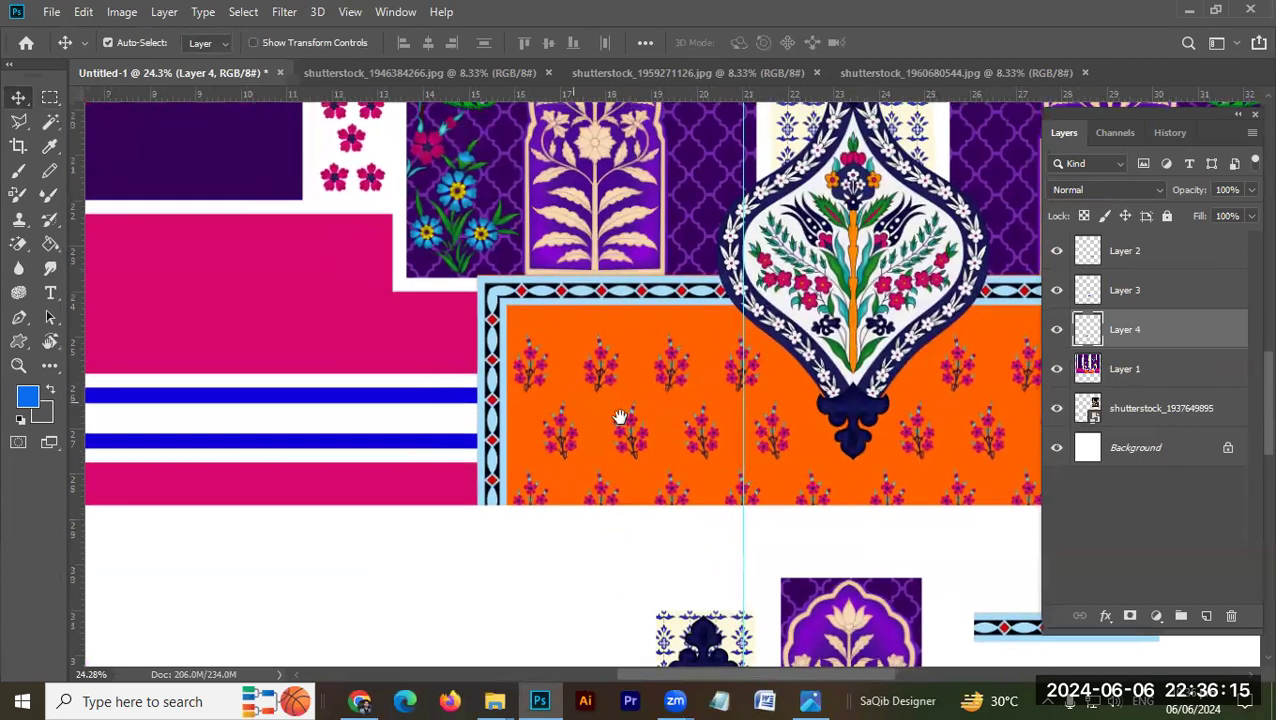
{"action": "left_click_drag", "start_coordinate": [621, 359], "coordinate": [657, 418]}
{"action": "key", "text": "m"}
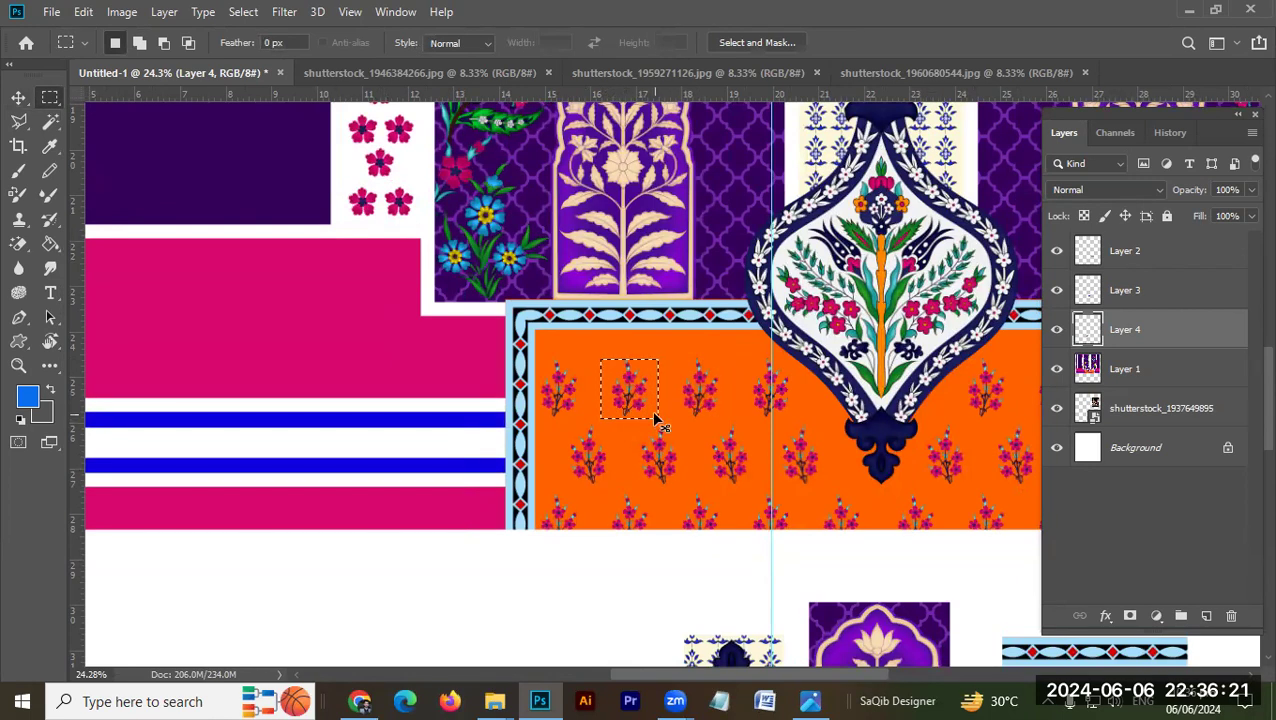
{"action": "key", "text": "ctrl+j"}
{"action": "key", "text": "Return"}
{"action": "left_click", "coordinate": [1172, 368]}
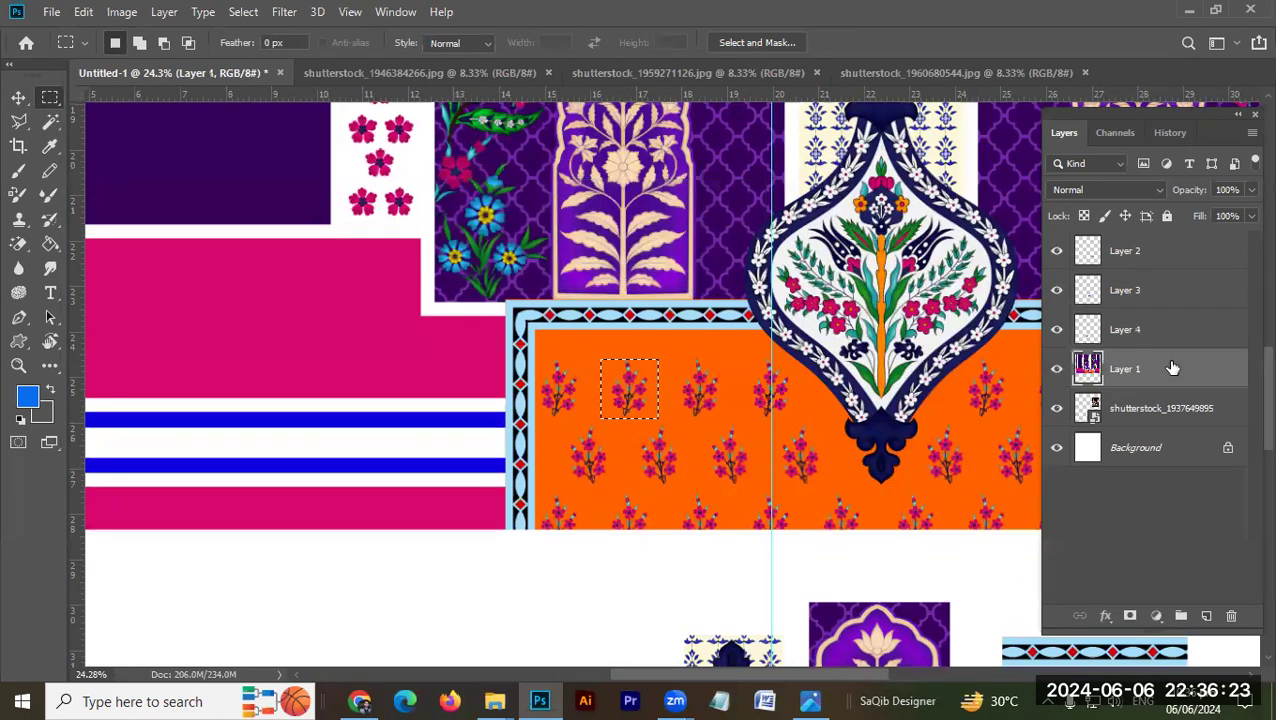
{"action": "key", "text": "ctrl+j"}
{"action": "key", "text": "v"}
{"action": "left_click_drag", "start_coordinate": [613, 388], "coordinate": [556, 570]}
Step: Box the orange floral medallion and copy it from Layer 1 onto new Layer 6
{"action": "scroll", "coordinate": [558, 514], "scroll_direction": "down", "scroll_amount": 2}
{"action": "scroll", "coordinate": [800, 475], "scroll_direction": "left", "scroll_amount": 3}
{"action": "scroll", "coordinate": [684, 308], "scroll_direction": "up", "scroll_amount": 5}
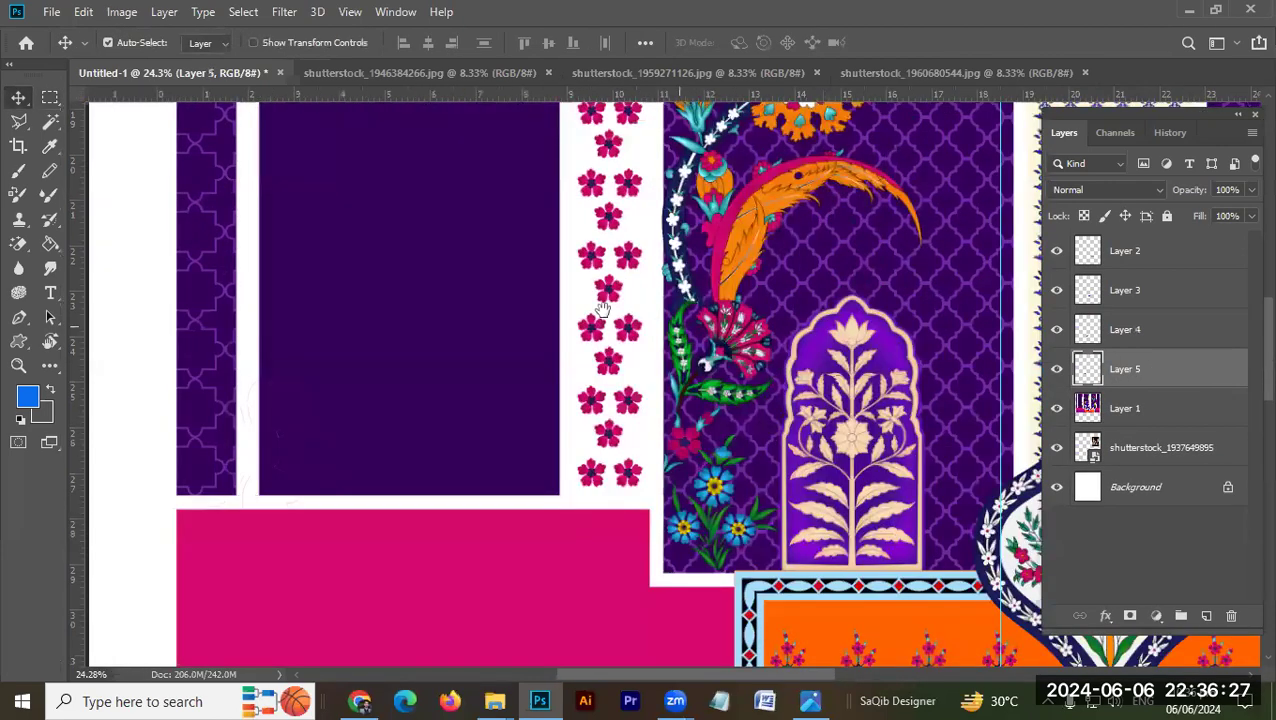
{"action": "scroll", "coordinate": [603, 350], "scroll_direction": "up", "scroll_amount": 3}
{"action": "scroll", "coordinate": [592, 293], "scroll_direction": "down", "scroll_amount": 2}
{"action": "scroll", "coordinate": [620, 288], "scroll_direction": "down", "scroll_amount": 1}
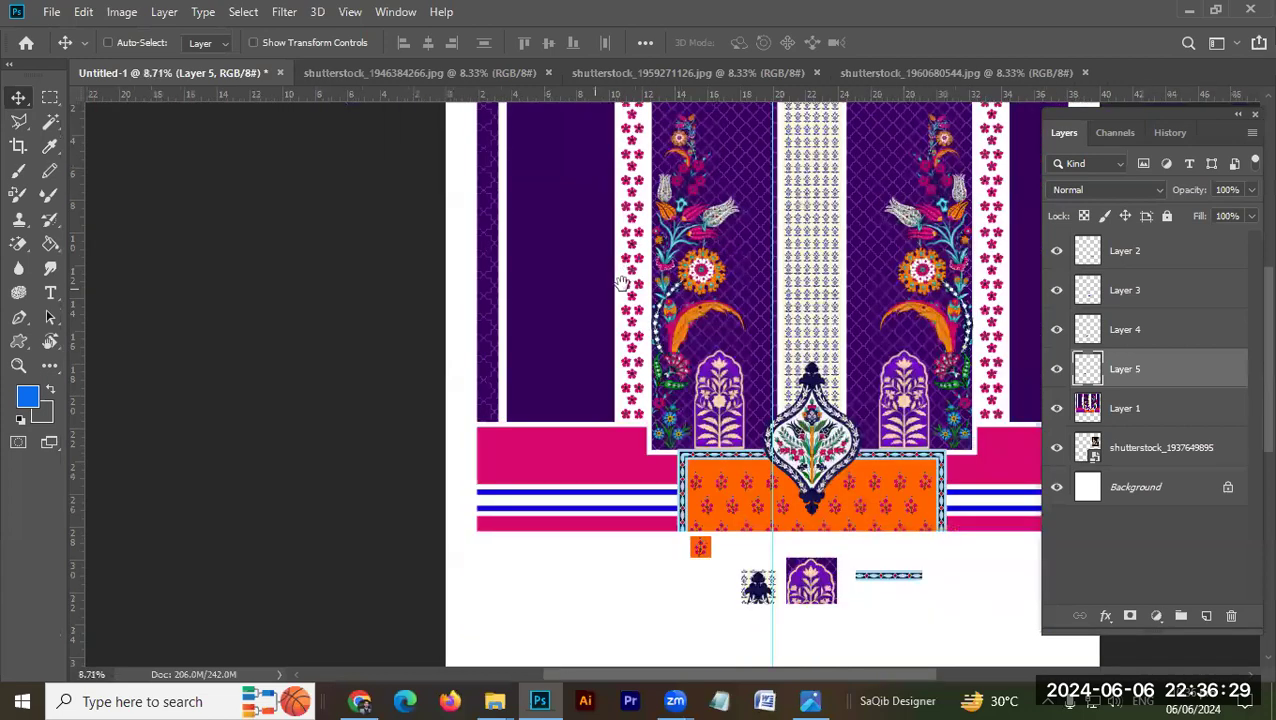
{"action": "scroll", "coordinate": [561, 333], "scroll_direction": "down", "scroll_amount": 1}
{"action": "scroll", "coordinate": [657, 322], "scroll_direction": "up", "scroll_amount": 5}
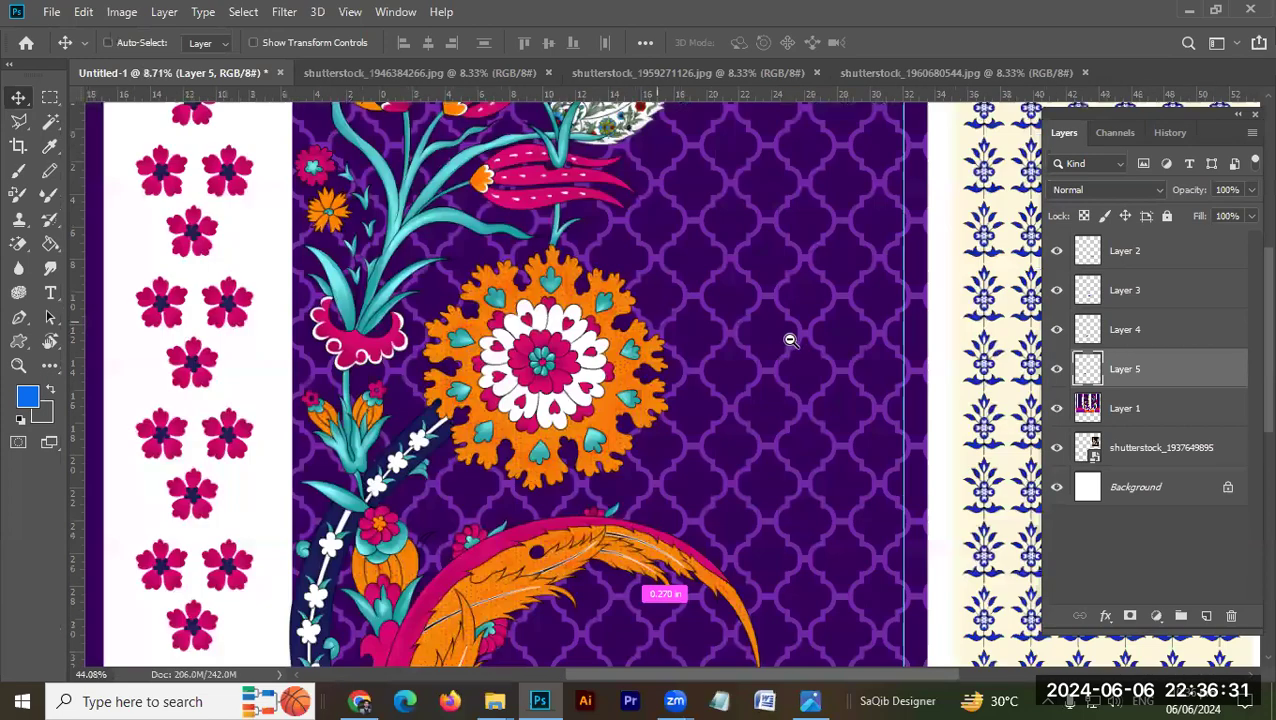
{"action": "scroll", "coordinate": [760, 338], "scroll_direction": "up", "scroll_amount": 1}
{"action": "key", "text": "m"}
{"action": "left_click_drag", "start_coordinate": [372, 226], "coordinate": [682, 491]}
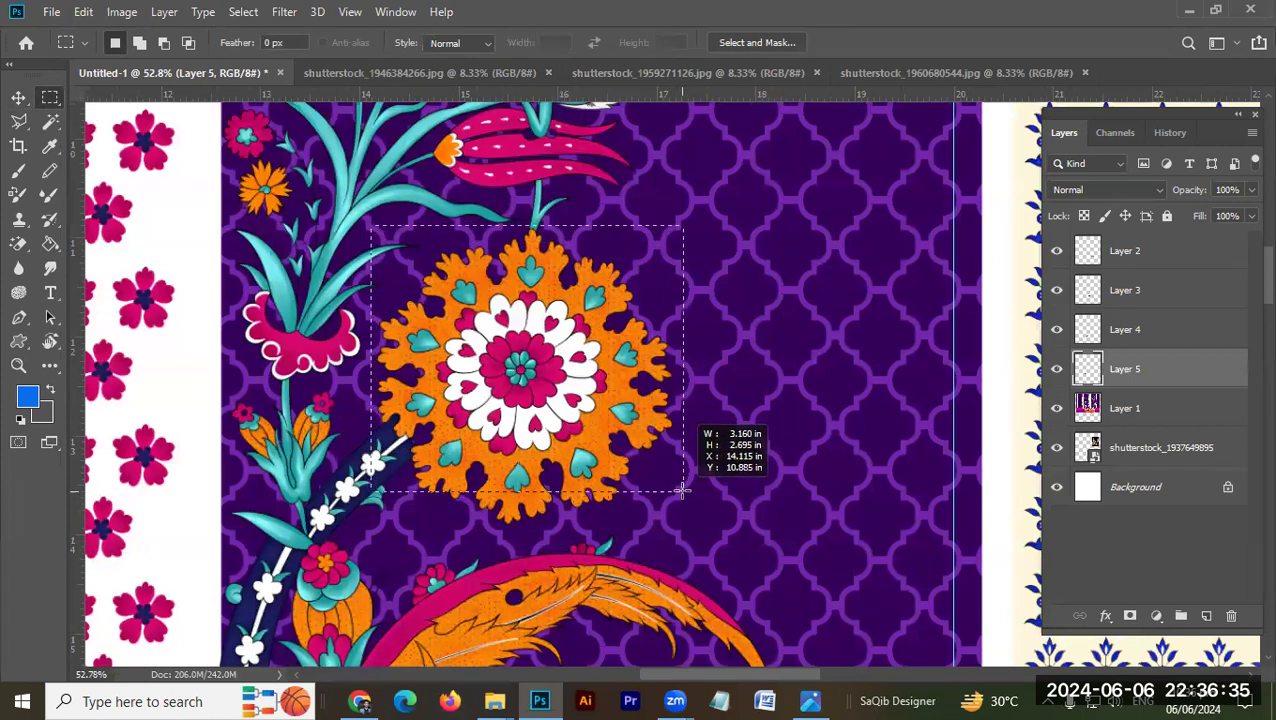
{"action": "left_click_drag", "start_coordinate": [682, 491], "coordinate": [686, 530]}
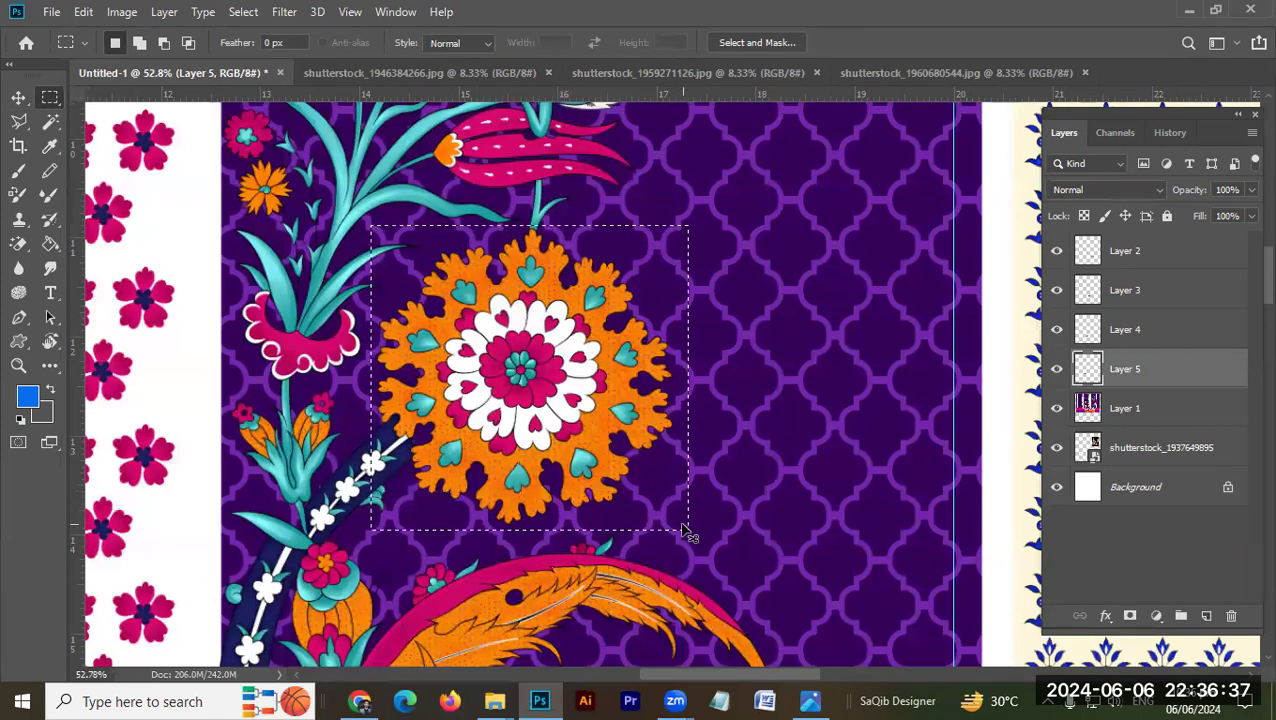
{"action": "key", "text": "ctrl+j"}
{"action": "key", "text": "Return"}
{"action": "left_click", "coordinate": [1135, 407]}
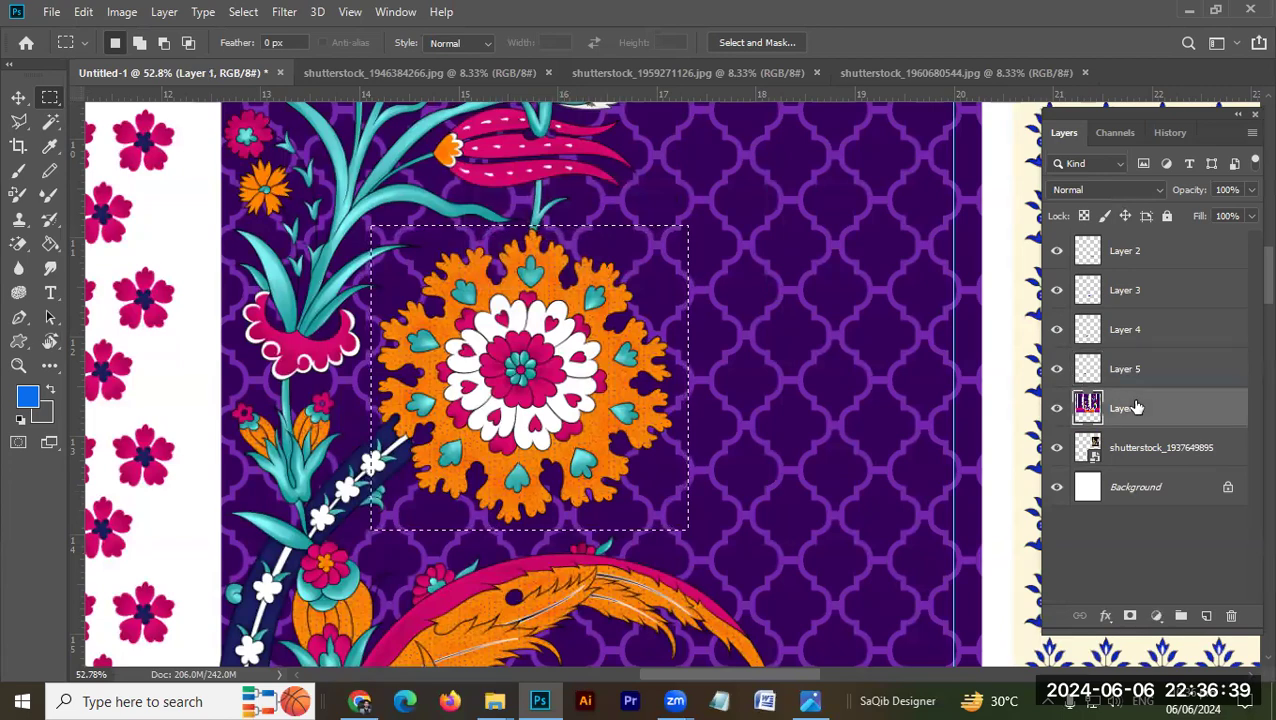
{"action": "key", "text": "ctrl+j"}
{"action": "left_click", "coordinate": [1075, 450]}
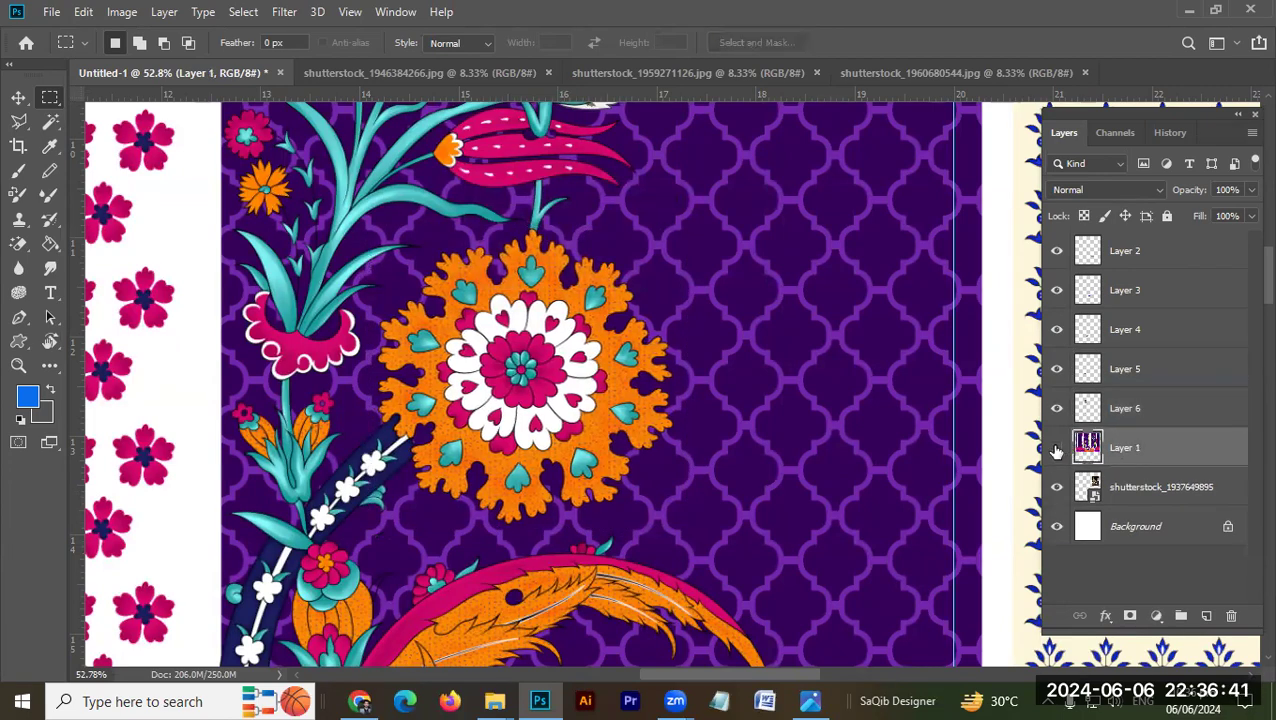
Step: Hide Layer 1's large purple artwork
{"action": "left_click", "coordinate": [1056, 451]}
{"action": "scroll", "coordinate": [687, 521], "scroll_direction": "down", "scroll_amount": 1}
{"action": "scroll", "coordinate": [666, 498], "scroll_direction": "down", "scroll_amount": 2}
{"action": "scroll", "coordinate": [662, 497], "scroll_direction": "down", "scroll_amount": 2}
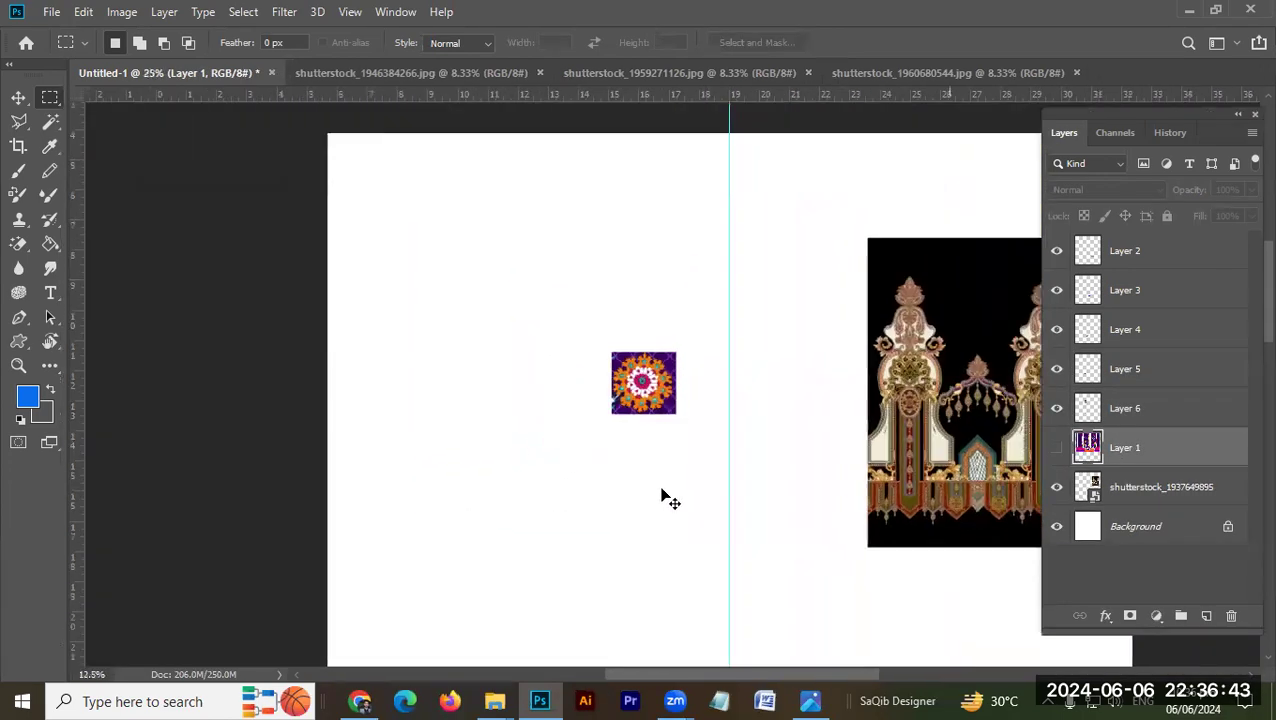
{"action": "scroll", "coordinate": [661, 497], "scroll_direction": "down", "scroll_amount": 3}
{"action": "scroll", "coordinate": [678, 233], "scroll_direction": "down", "scroll_amount": 1}
Step: Move the diamond border strip down to run along the canvas bottom edge
{"action": "key", "text": "v"}
{"action": "left_click", "coordinate": [806, 438]}
{"action": "mouse_move", "coordinate": [806, 438]}
{"action": "left_mouse_down"}
{"action": "mouse_move", "coordinate": [517, 528]}
{"action": "mouse_move", "coordinate": [538, 444]}
{"action": "left_mouse_up"}
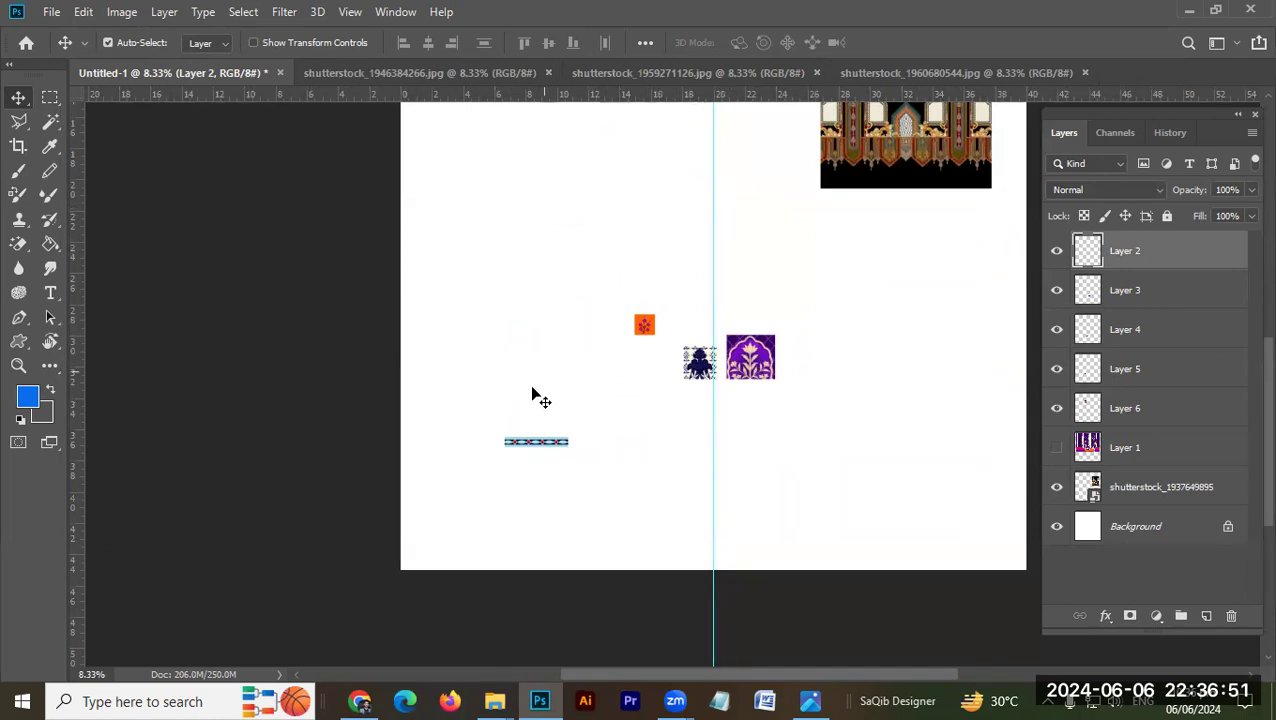
{"action": "scroll", "coordinate": [540, 440], "scroll_direction": "up", "scroll_amount": 2}
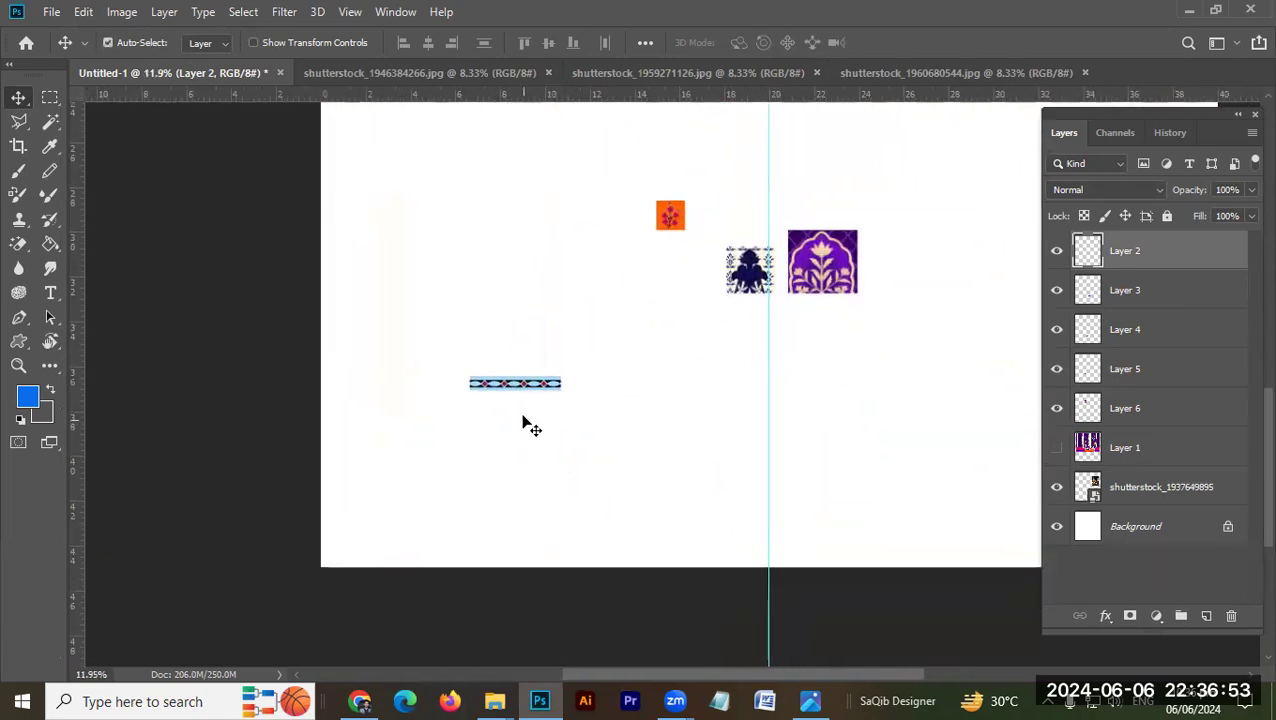
{"action": "mouse_move", "coordinate": [533, 393]}
{"action": "left_mouse_down"}
{"action": "mouse_move", "coordinate": [745, 563]}
{"action": "mouse_move", "coordinate": [532, 552]}
{"action": "mouse_move", "coordinate": [732, 526]}
{"action": "mouse_move", "coordinate": [726, 539]}
{"action": "mouse_move", "coordinate": [686, 475]}
{"action": "left_mouse_up"}
Step: Align the strip copy, merge it into the original, and stretch the strip to the canvas edges
{"action": "key", "text": "Right"}
{"action": "key", "text": "Right"}
{"action": "key", "text": "Right"}
{"action": "scroll", "coordinate": [650, 455], "scroll_direction": "down", "scroll_amount": 5}
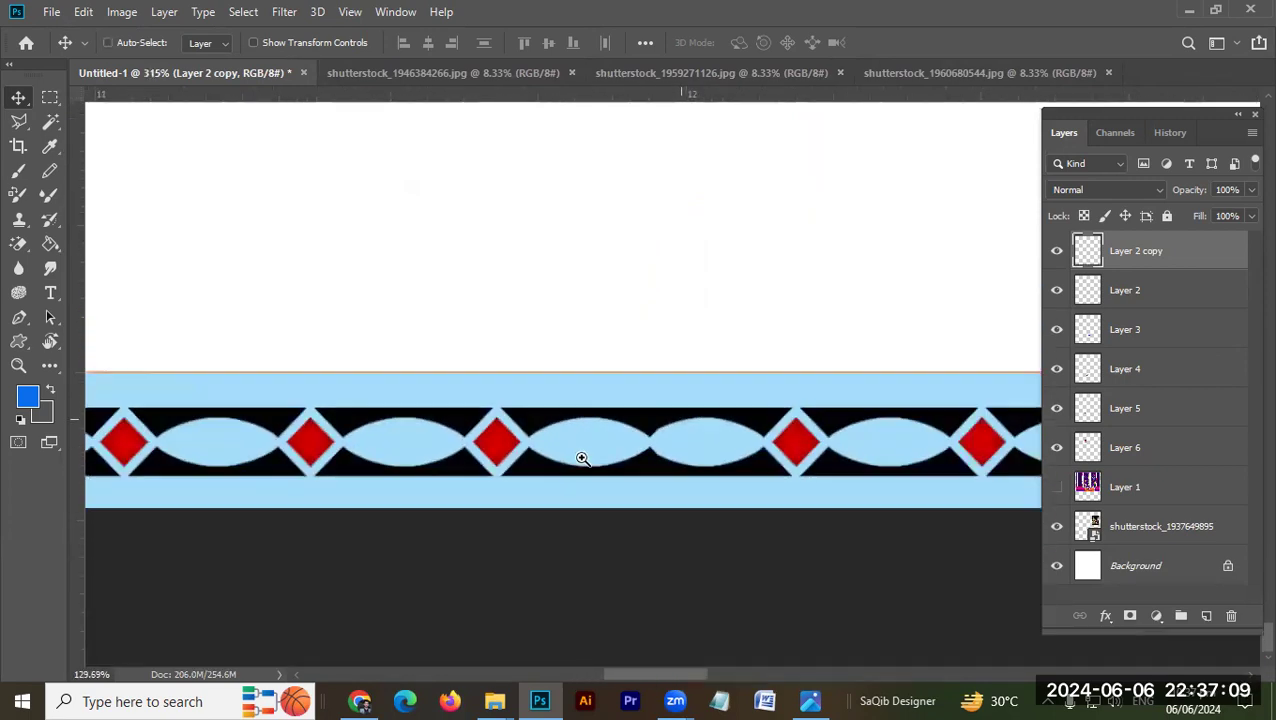
{"action": "scroll", "coordinate": [584, 456], "scroll_direction": "down", "scroll_amount": 3}
{"action": "scroll", "coordinate": [460, 480], "scroll_direction": "up", "scroll_amount": 1}
{"action": "scroll", "coordinate": [500, 480], "scroll_direction": "down", "scroll_amount": 1}
{"action": "key", "text": "ctrl+e"}
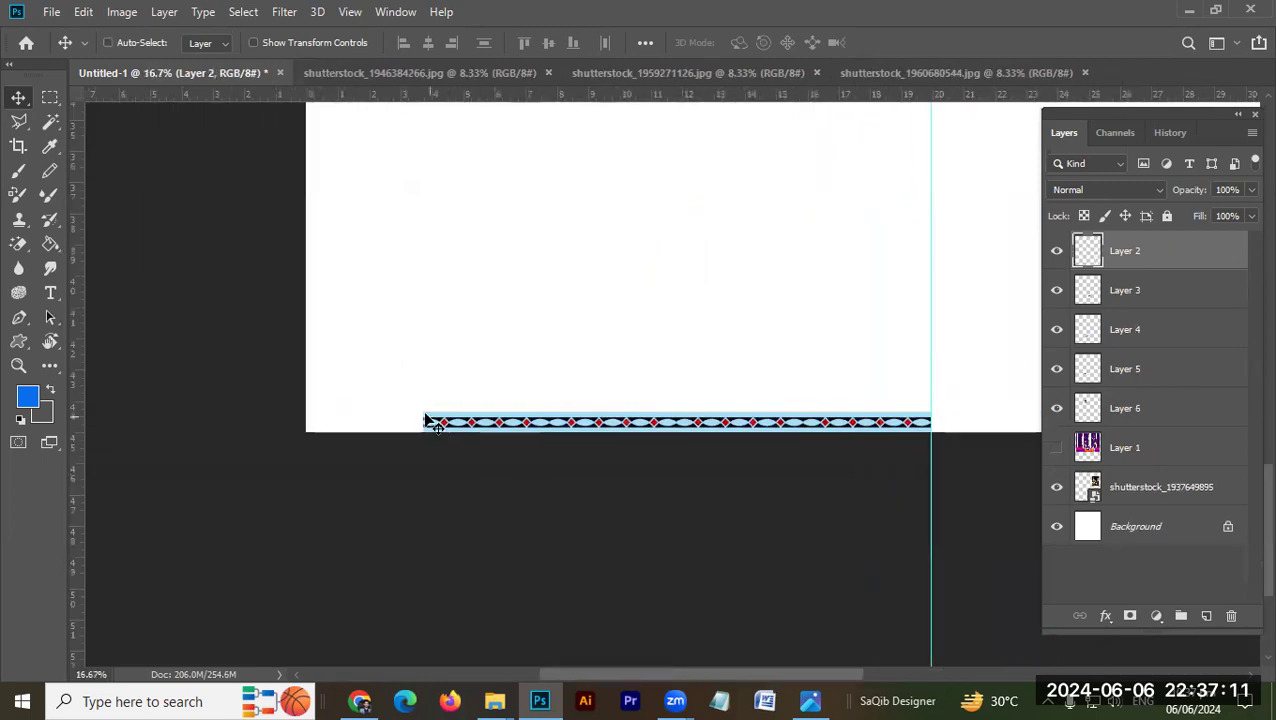
{"action": "key", "text": "ctrl+t"}
{"action": "left_click_drag", "start_coordinate": [424, 421], "coordinate": [306, 416]}
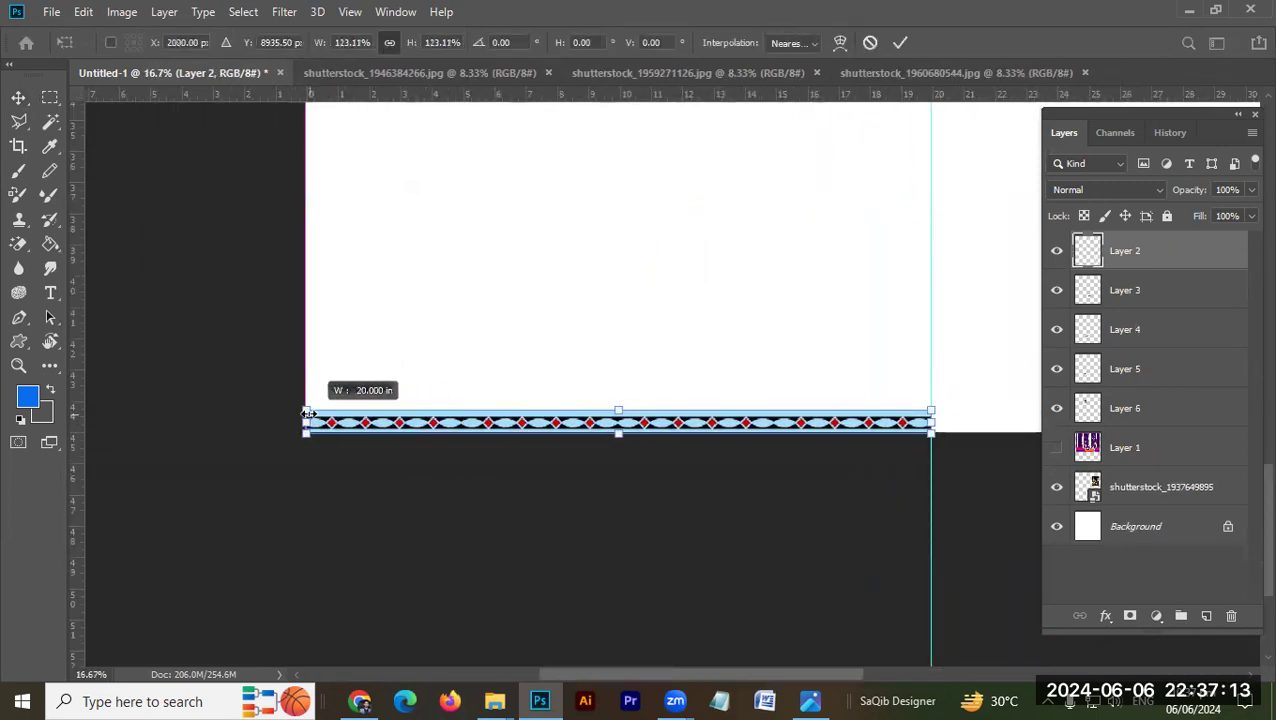
{"action": "left_click_drag", "start_coordinate": [525, 425], "coordinate": [505, 502]}
{"action": "key", "text": "Return"}
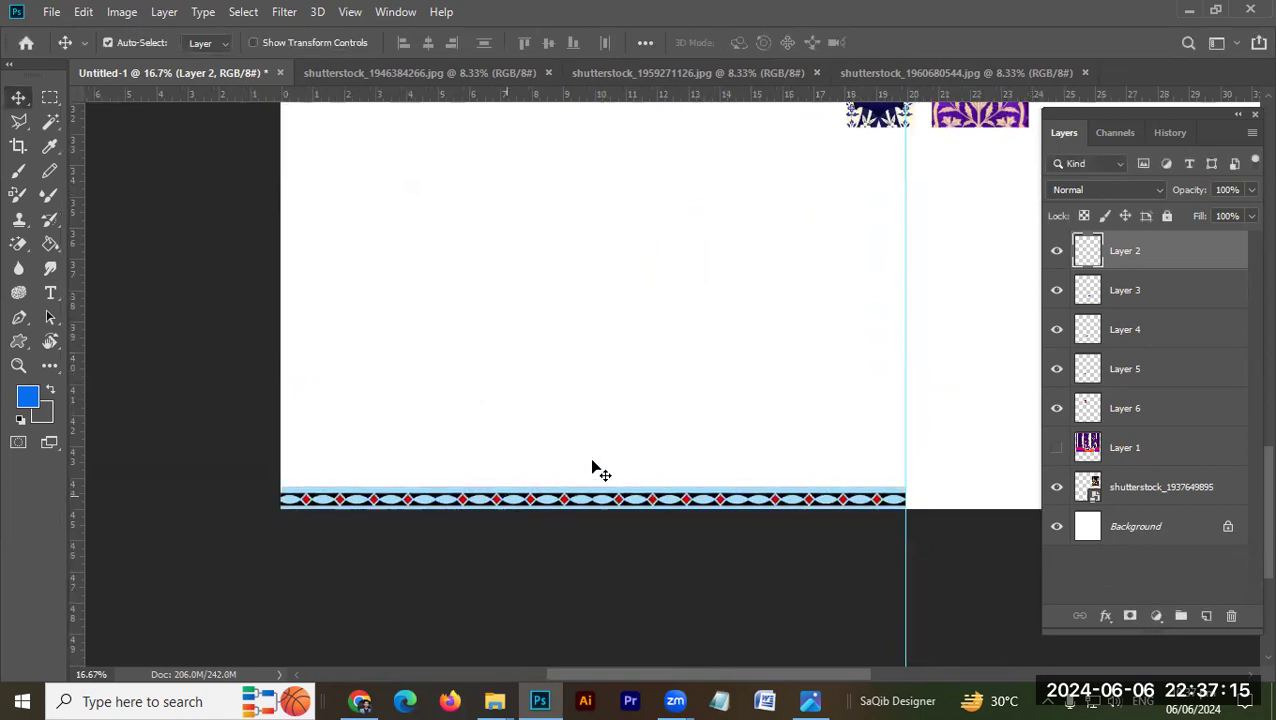
Step: Select the whole canvas and check the Edit menu's scaling commands without applying any
{"action": "scroll", "coordinate": [627, 447], "scroll_direction": "down", "scroll_amount": 2}
{"action": "scroll", "coordinate": [537, 467], "scroll_direction": "down", "scroll_amount": 1}
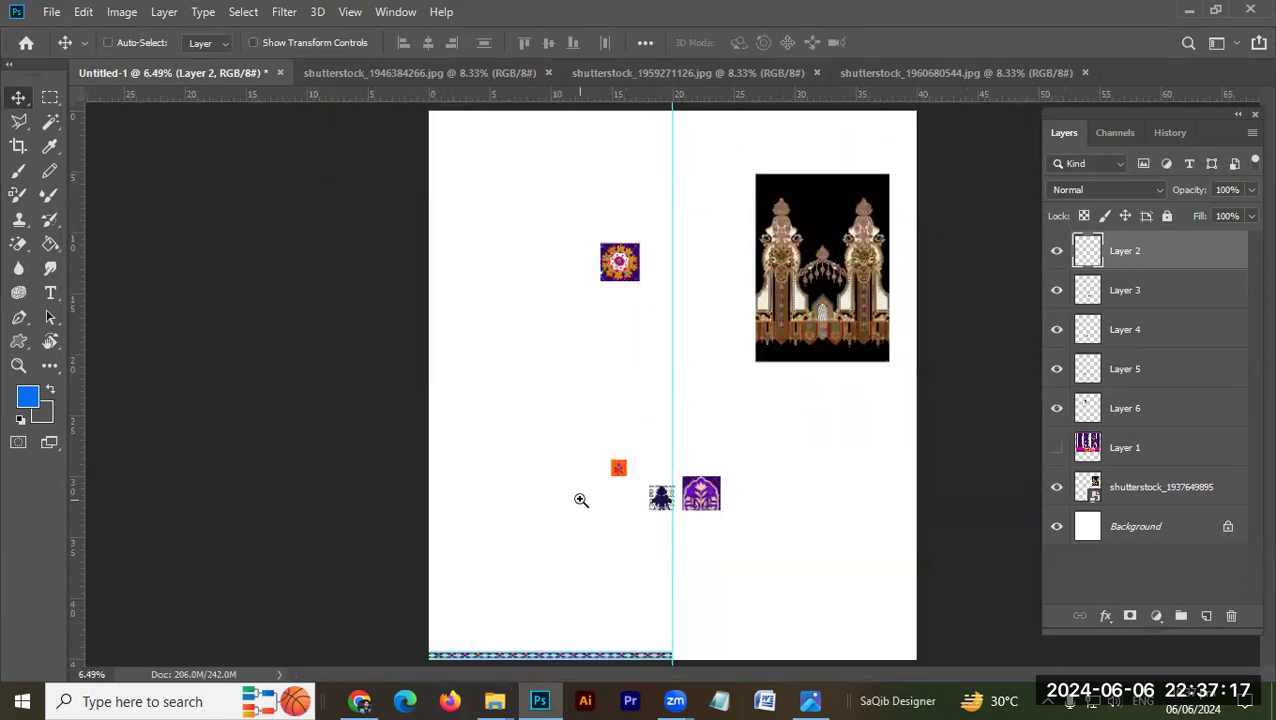
{"action": "scroll", "coordinate": [581, 500], "scroll_direction": "up", "scroll_amount": 1}
{"action": "scroll", "coordinate": [613, 490], "scroll_direction": "down", "scroll_amount": 3}
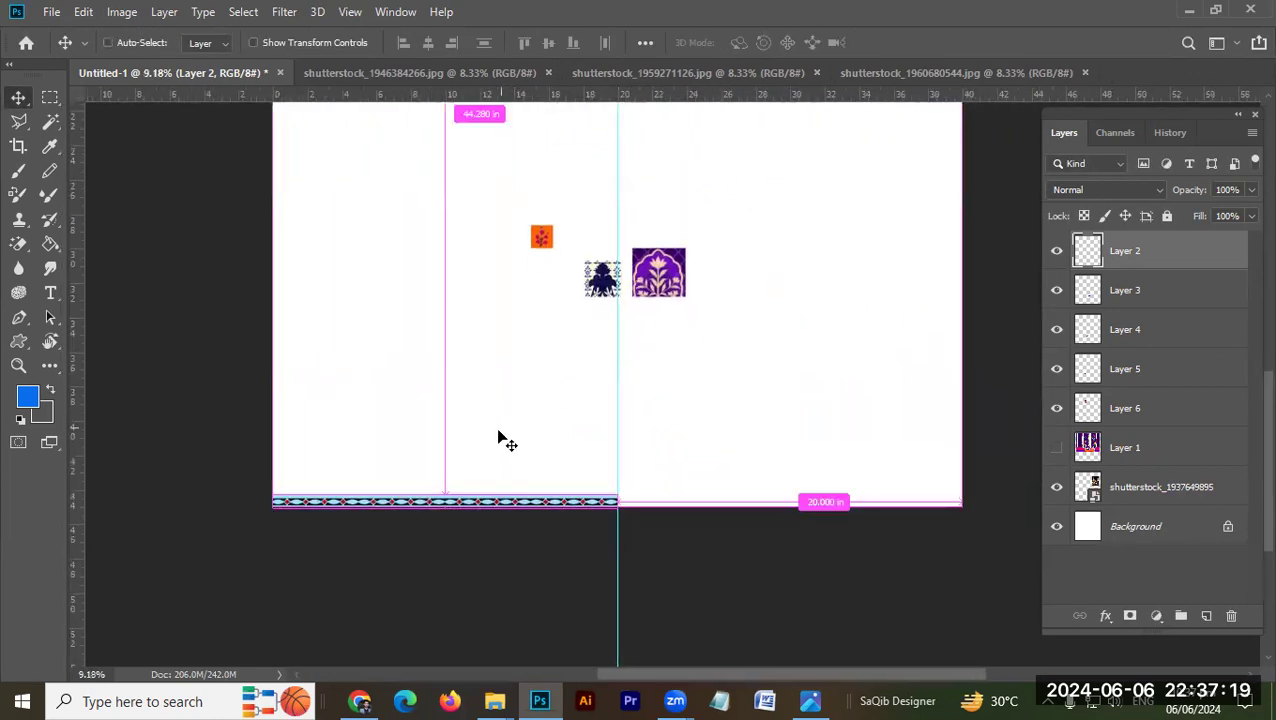
{"action": "key", "text": "ctrl+a"}
{"action": "key", "text": "alt+e"}
{"action": "key", "text": "a"}
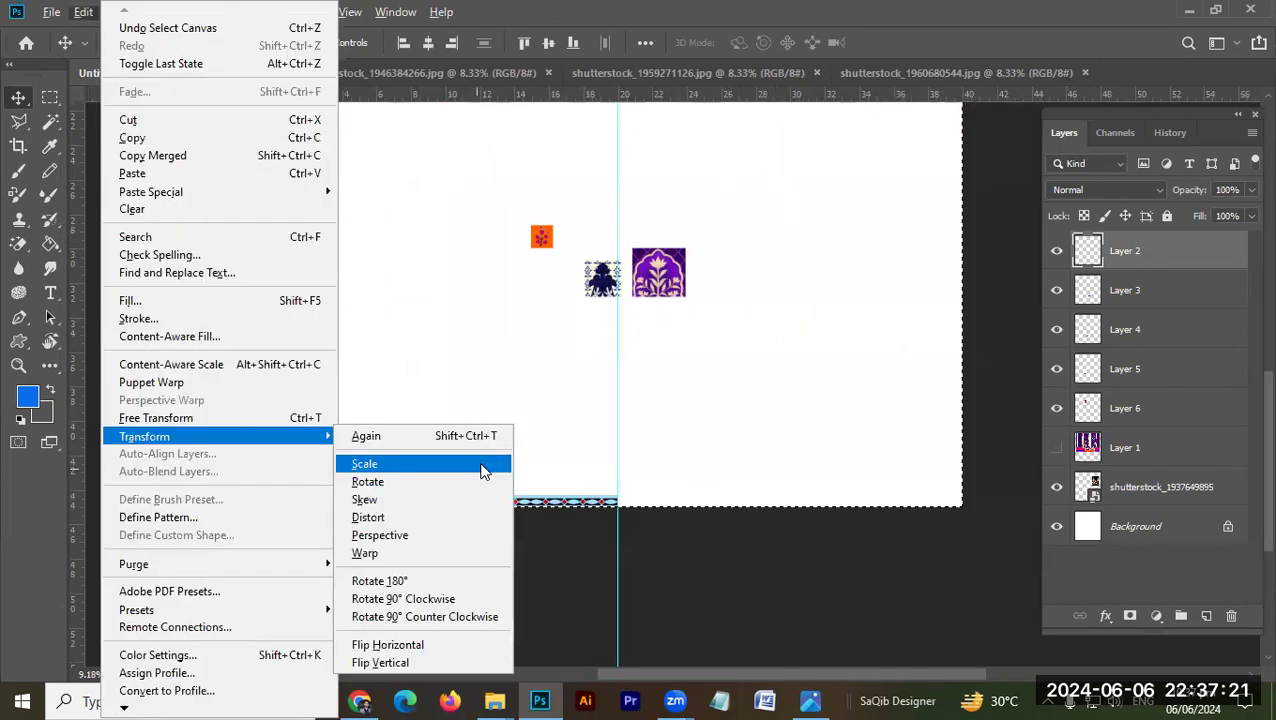
{"action": "key", "text": "Escape"}
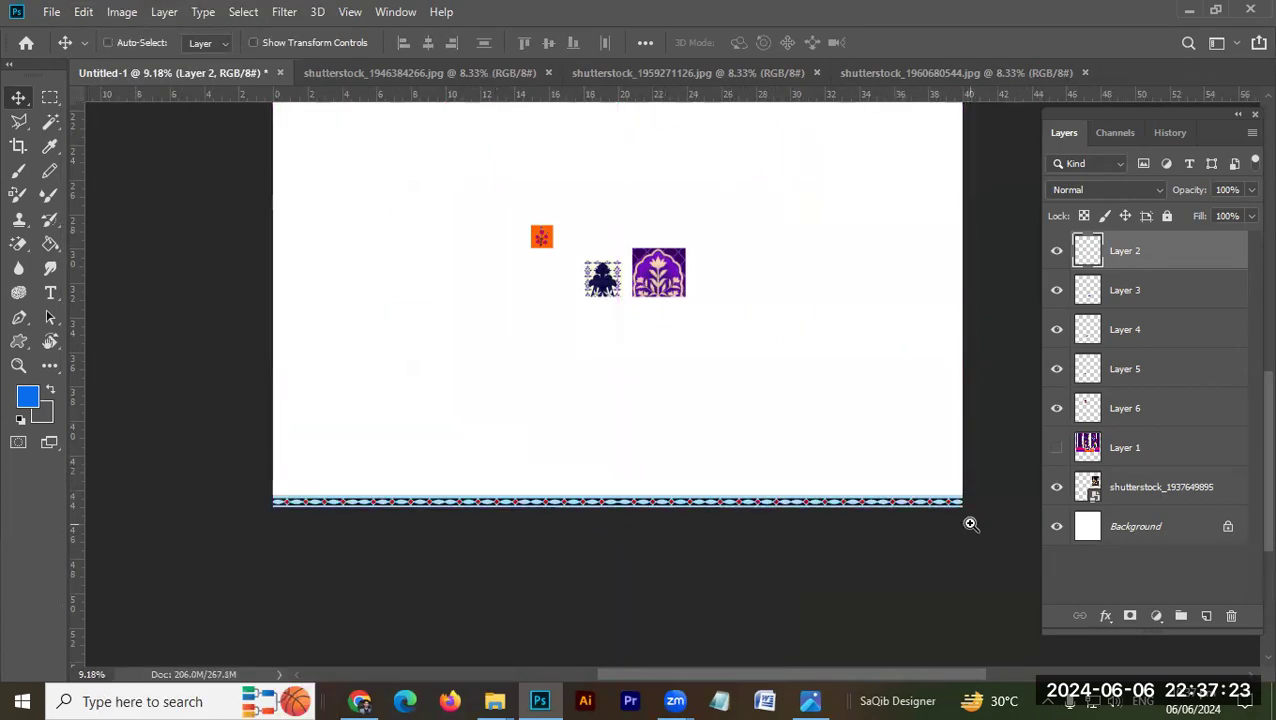
Step: Drag the navy motif down toward the border strip
{"action": "left_click_drag", "start_coordinate": [603, 422], "coordinate": [615, 430]}
{"action": "mouse_move", "coordinate": [622, 286]}
{"action": "left_mouse_down"}
{"action": "mouse_move", "coordinate": [636, 479]}
{"action": "mouse_move", "coordinate": [640, 458]}
{"action": "left_mouse_up"}
{"action": "scroll", "coordinate": [640, 458], "scroll_direction": "up", "scroll_amount": 8}
Step: Set the navy tile on the strip, delete Layer 4 copy, and nudge the tile onto the 20-inch guide
{"action": "mouse_move", "coordinate": [687, 365]}
{"action": "left_mouse_down"}
{"action": "mouse_move", "coordinate": [618, 524]}
{"action": "mouse_move", "coordinate": [713, 464]}
{"action": "mouse_move", "coordinate": [527, 425]}
{"action": "mouse_move", "coordinate": [519, 480]}
{"action": "left_mouse_up"}
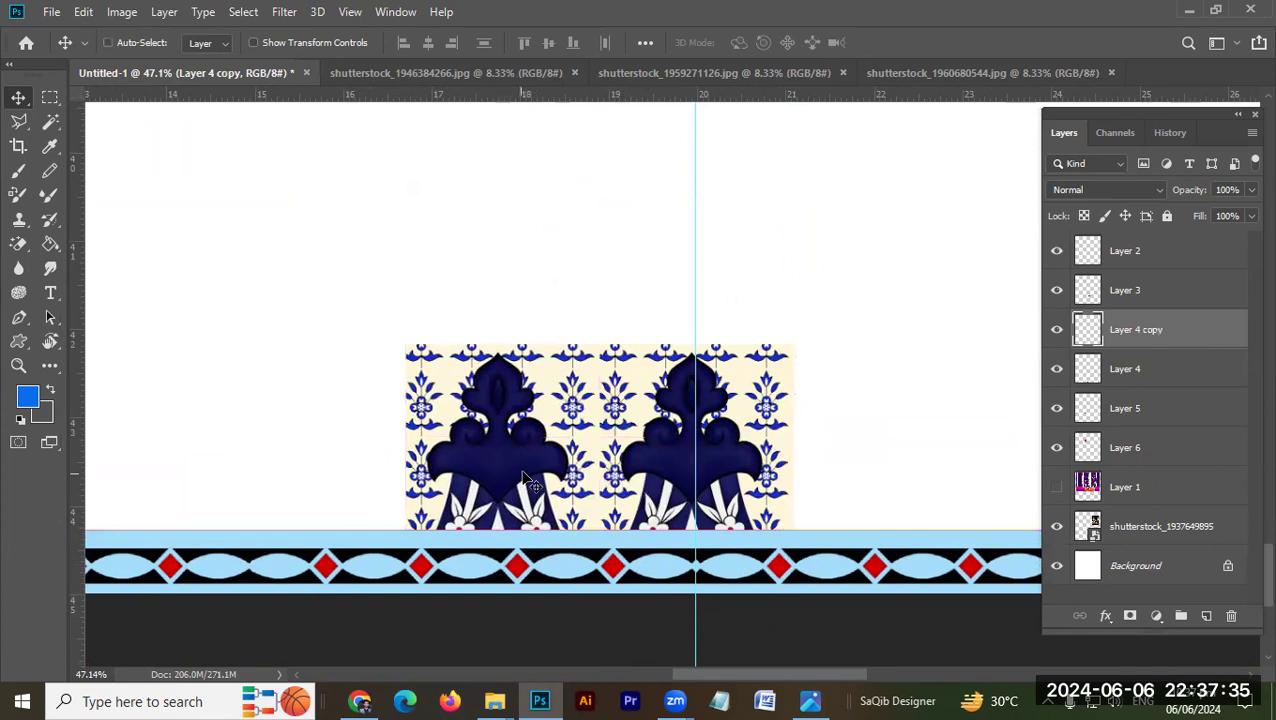
{"action": "left_click_drag", "start_coordinate": [645, 425], "coordinate": [697, 428]}
{"action": "scroll", "coordinate": [689, 433], "scroll_direction": "down", "scroll_amount": 1}
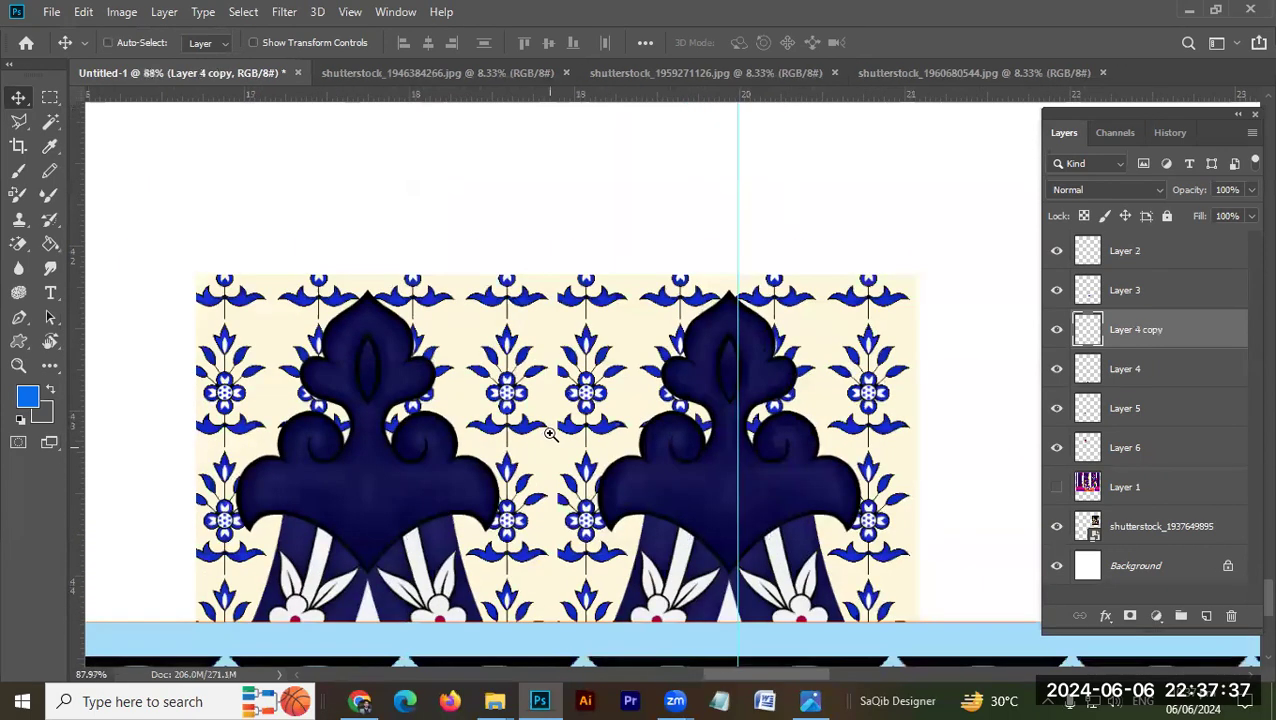
{"action": "left_click_drag", "start_coordinate": [570, 445], "coordinate": [590, 385]}
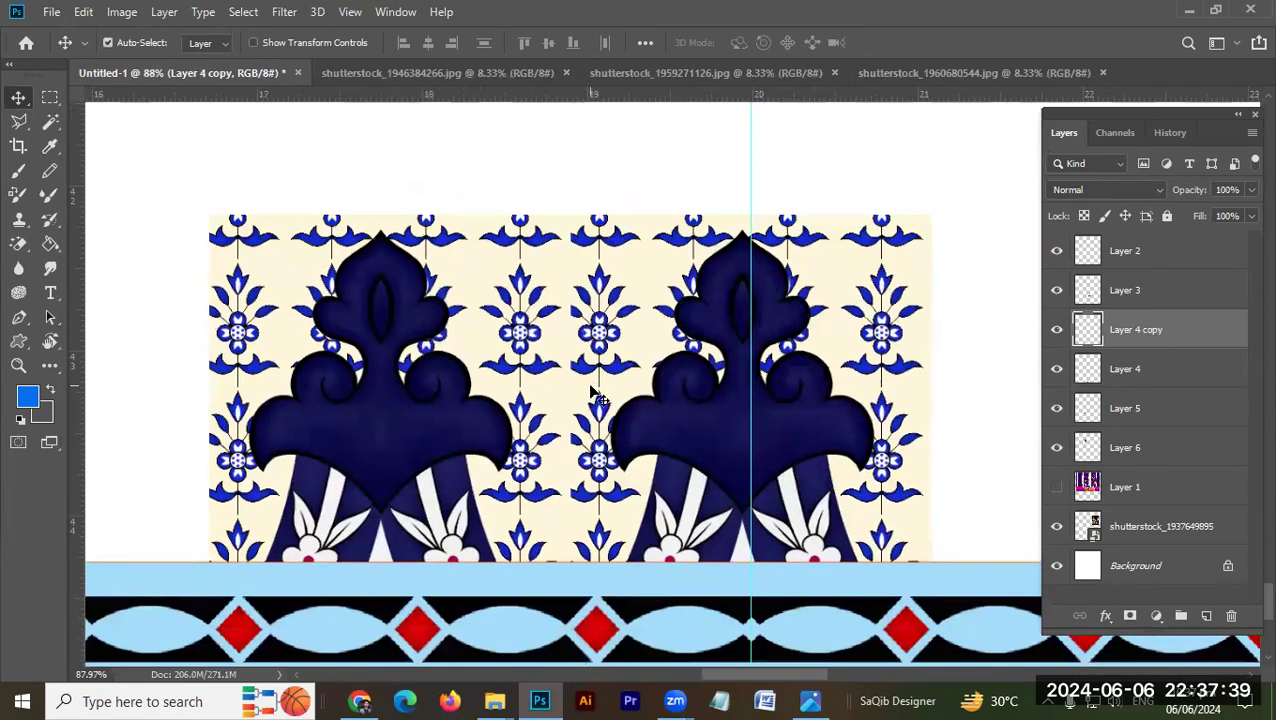
{"action": "key", "text": "Delete"}
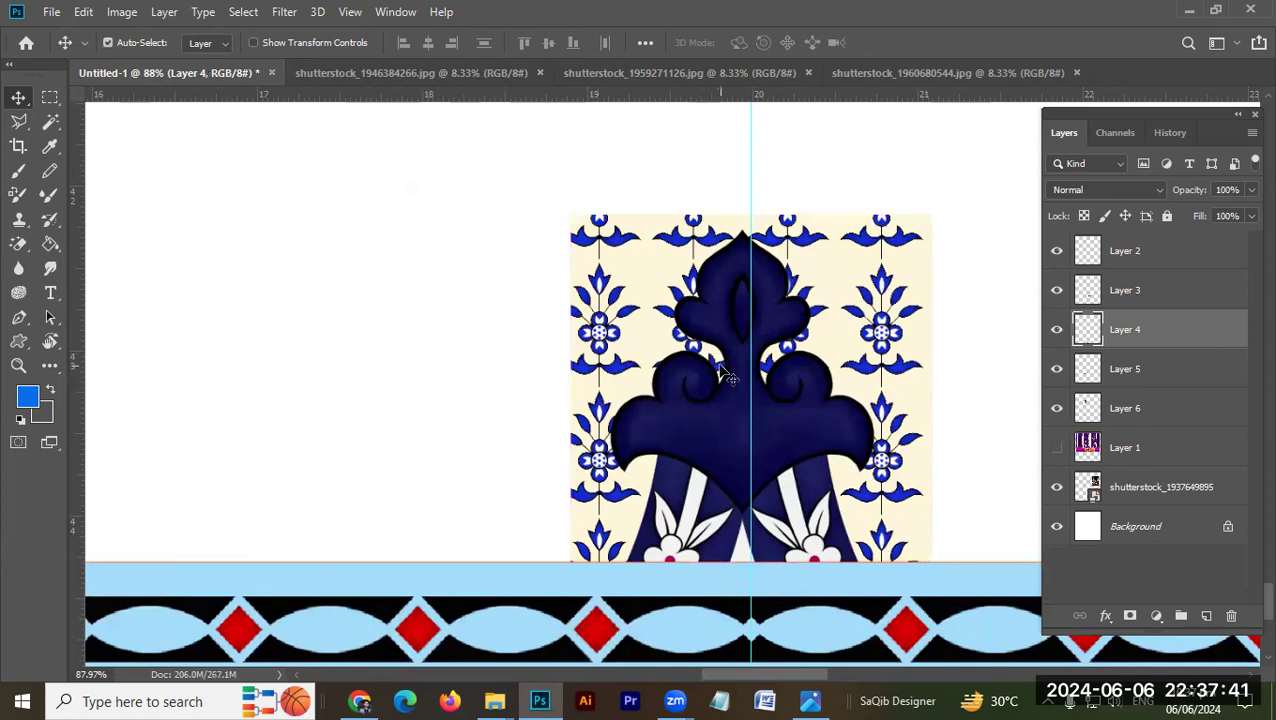
{"action": "key", "text": "Right"}
{"action": "key", "text": "Right"}
{"action": "key", "text": "Right"}
{"action": "key", "text": "Right"}
{"action": "key", "text": "Right"}
{"action": "key", "text": "Right"}
{"action": "key", "text": "Right"}
{"action": "key", "text": "Right"}
{"action": "key", "text": "Right"}
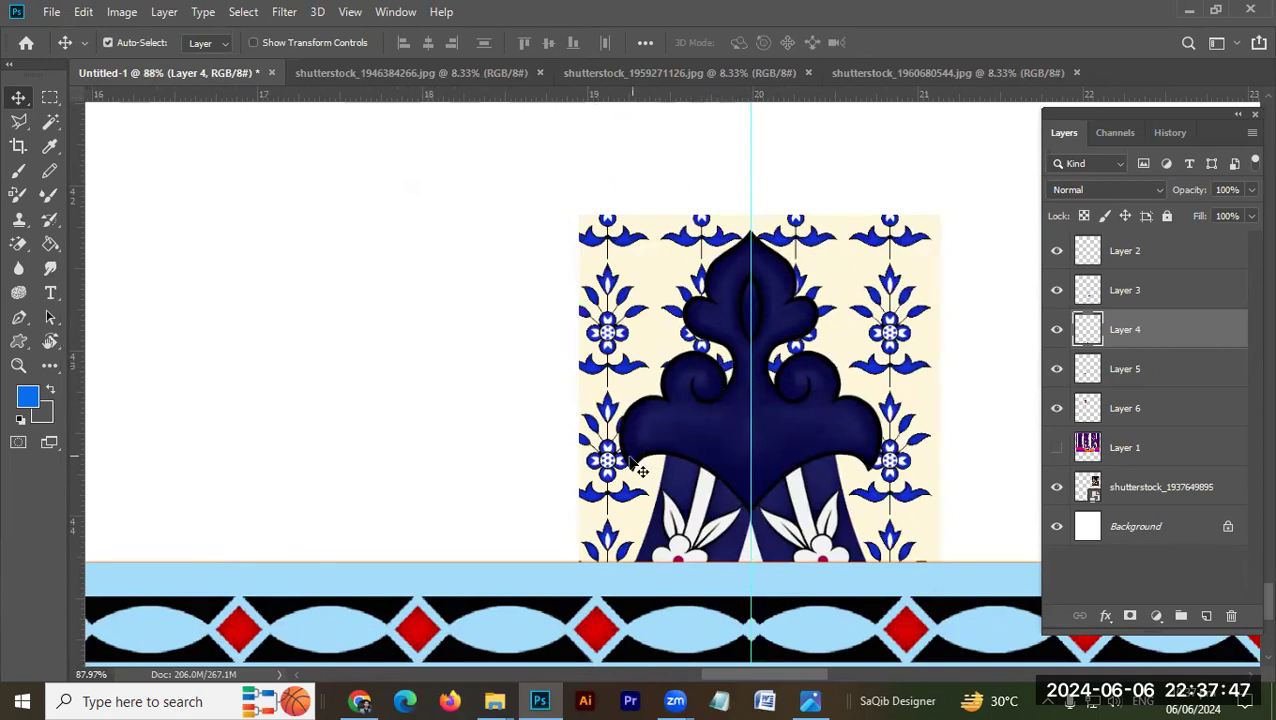
Step: Select the tile's four cream background areas with the Magic Wand and delete them
{"action": "key", "text": "w"}
{"action": "left_click", "coordinate": [645, 478]}
{"action": "left_click", "coordinate": [658, 355], "text": "shift"}
{"action": "left_click", "coordinate": [829, 262], "text": "shift"}
{"action": "left_click", "coordinate": [858, 506], "text": "shift"}
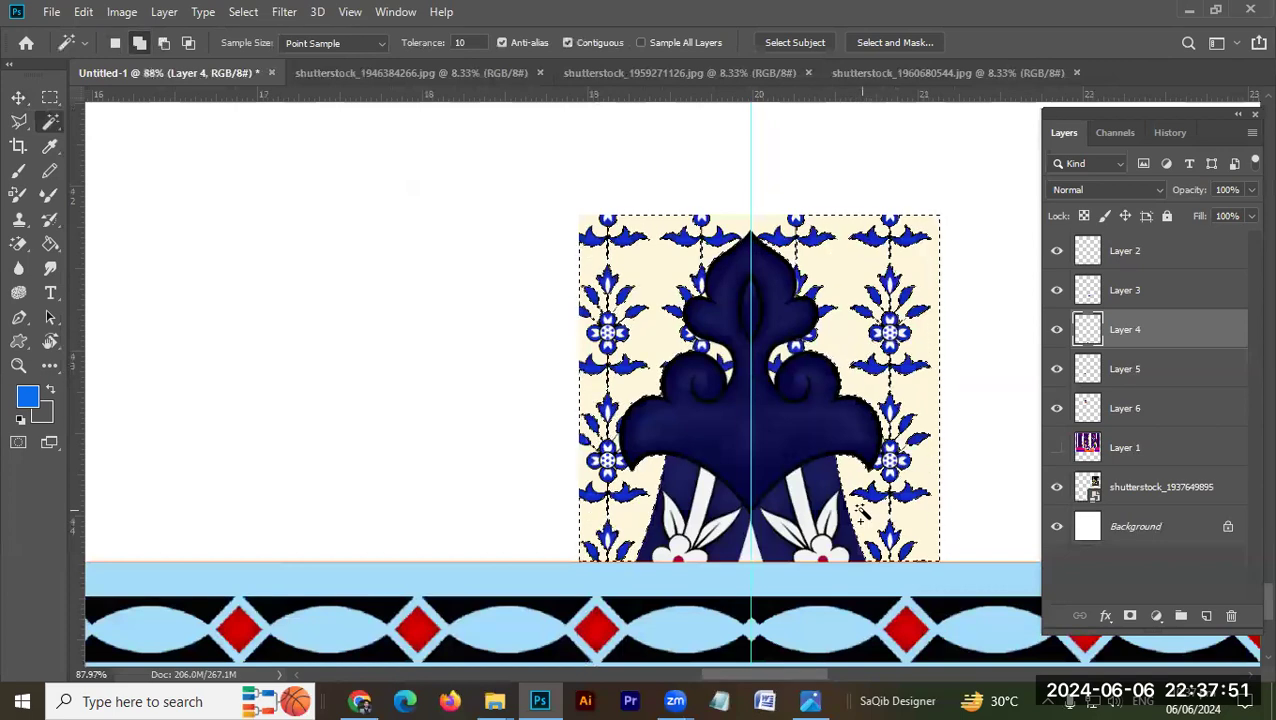
{"action": "key", "text": "Delete"}
{"action": "key", "text": "ctrl+d"}
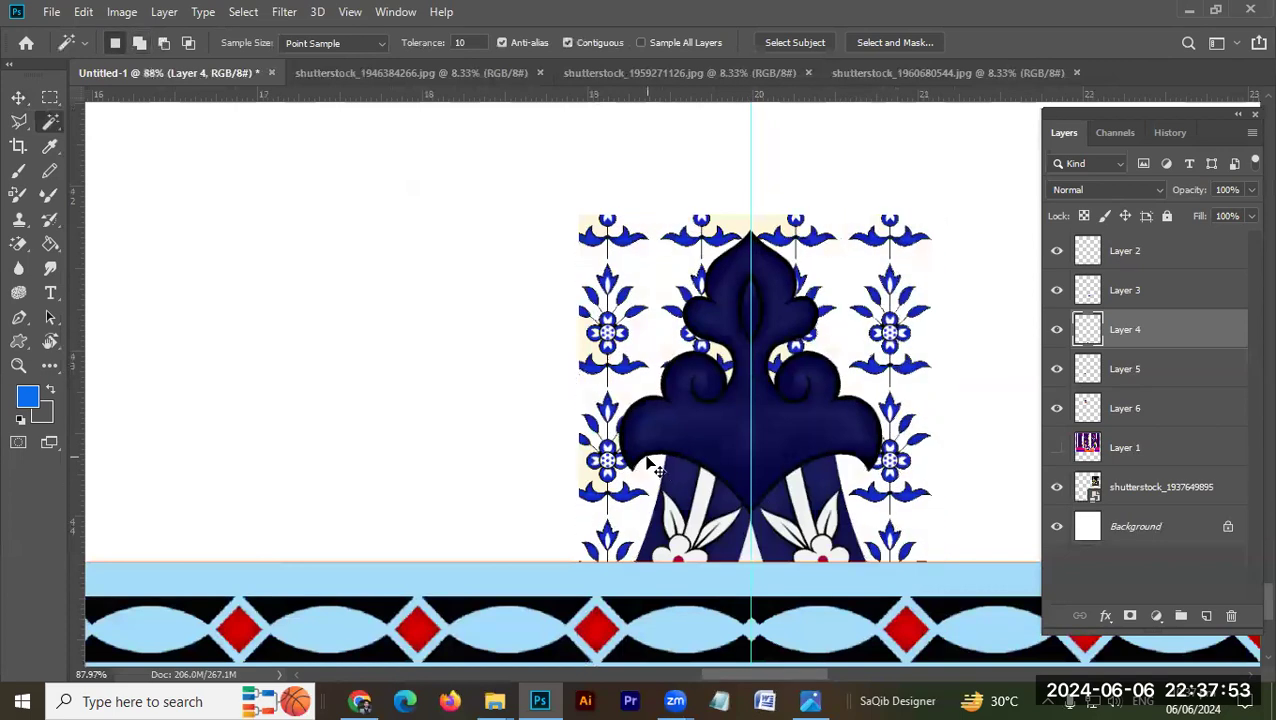
Step: Erase the blue leaves and stem on the tile's left side with the Eraser
{"action": "key", "text": "l"}
{"action": "key", "text": "e"}
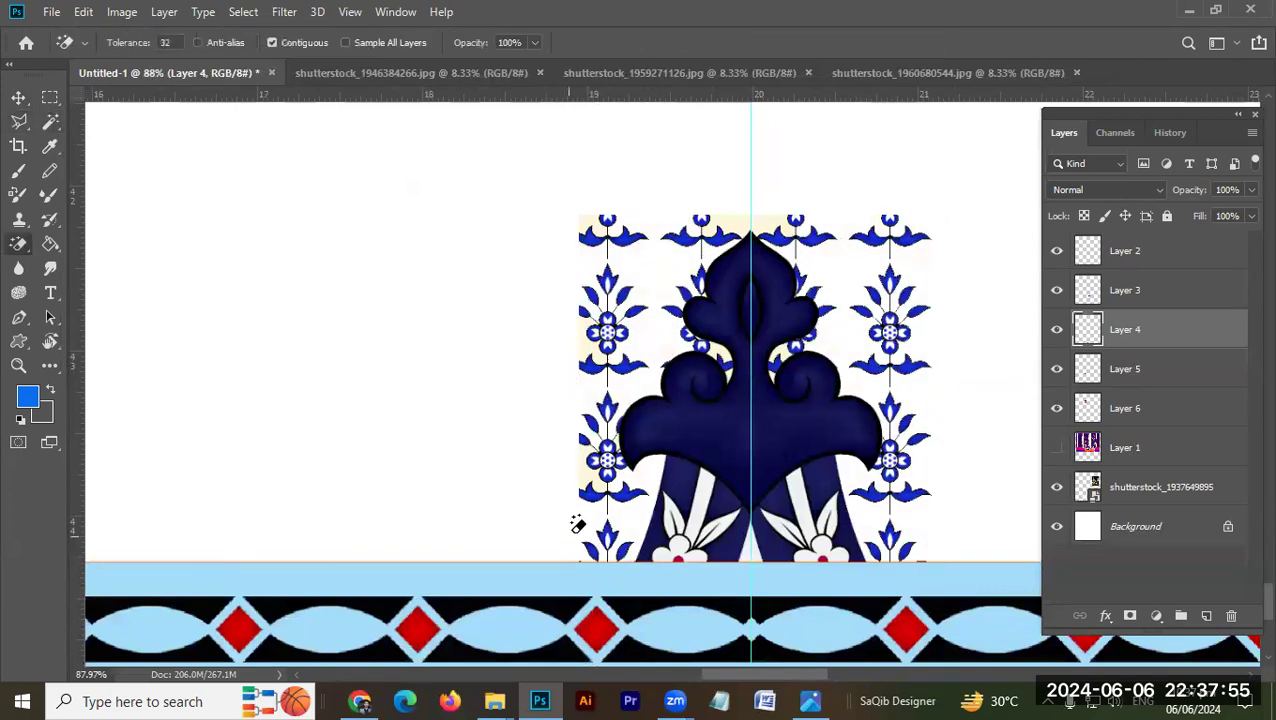
{"action": "key", "text": "shift+e"}
{"action": "mouse_move", "coordinate": [584, 521]}
{"action": "left_mouse_down"}
{"action": "mouse_move", "coordinate": [612, 545]}
{"action": "mouse_move", "coordinate": [621, 507]}
{"action": "mouse_move", "coordinate": [592, 484]}
{"action": "mouse_move", "coordinate": [603, 480]}
{"action": "mouse_move", "coordinate": [603, 410]}
{"action": "mouse_move", "coordinate": [590, 442]}
{"action": "left_mouse_up"}
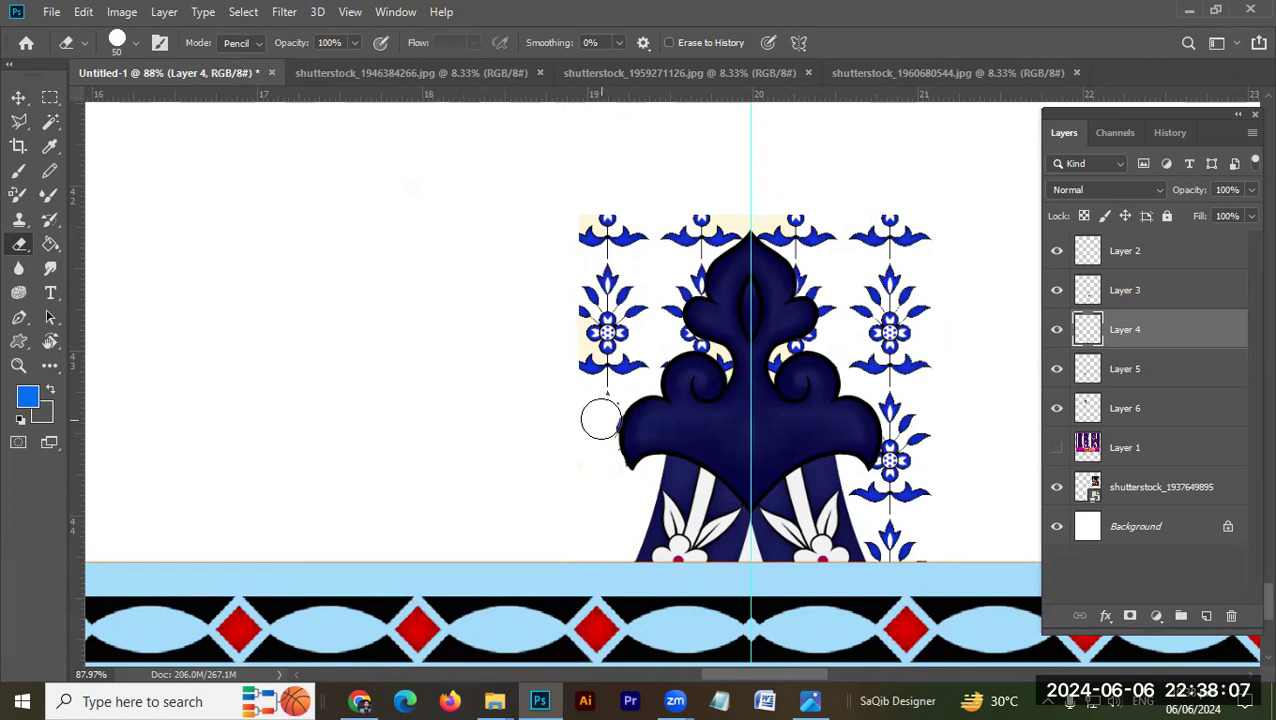
{"action": "mouse_move", "coordinate": [587, 462]}
{"action": "left_mouse_down"}
{"action": "mouse_move", "coordinate": [635, 364]}
{"action": "mouse_move", "coordinate": [607, 205]}
{"action": "mouse_move", "coordinate": [567, 387]}
{"action": "mouse_move", "coordinate": [635, 219]}
{"action": "left_mouse_up"}
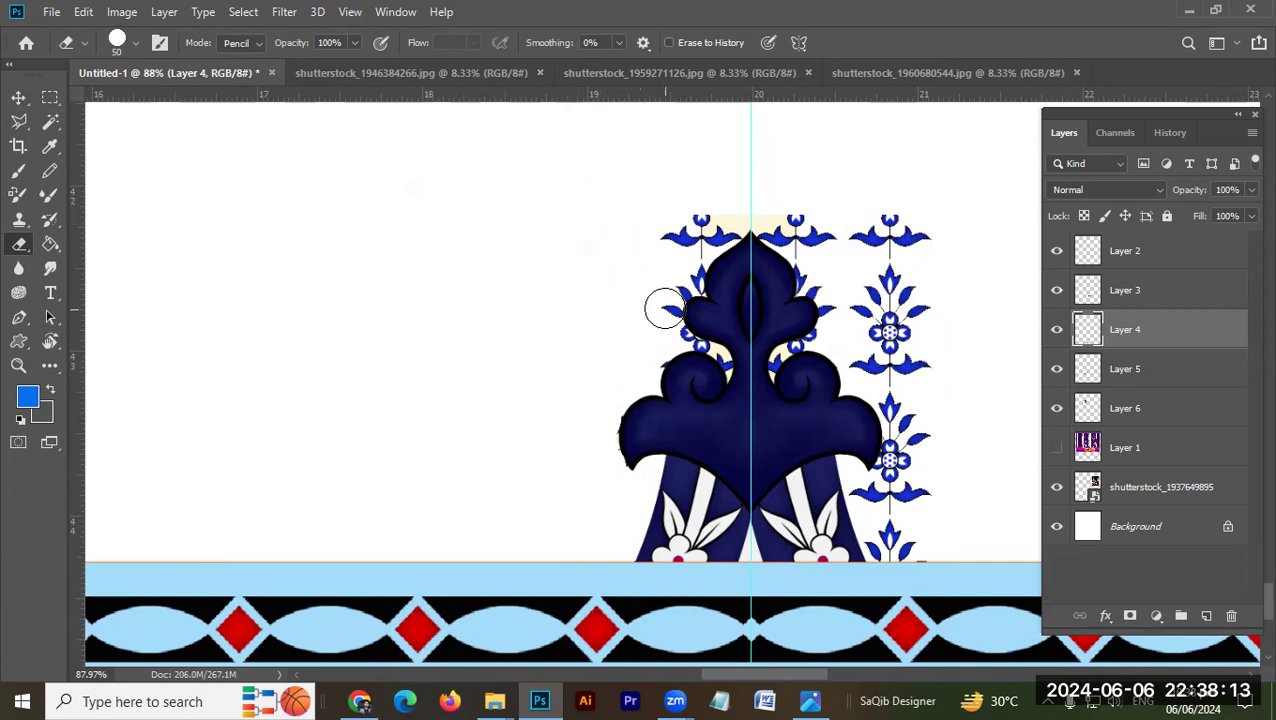
{"action": "mouse_move", "coordinate": [663, 309]}
{"action": "left_mouse_down"}
{"action": "mouse_move", "coordinate": [675, 262]}
{"action": "mouse_move", "coordinate": [676, 274]}
{"action": "mouse_move", "coordinate": [726, 220]}
{"action": "mouse_move", "coordinate": [692, 219]}
{"action": "mouse_move", "coordinate": [668, 250]}
{"action": "left_mouse_up"}
{"action": "scroll", "coordinate": [690, 280], "scroll_direction": "up", "scroll_amount": 5}
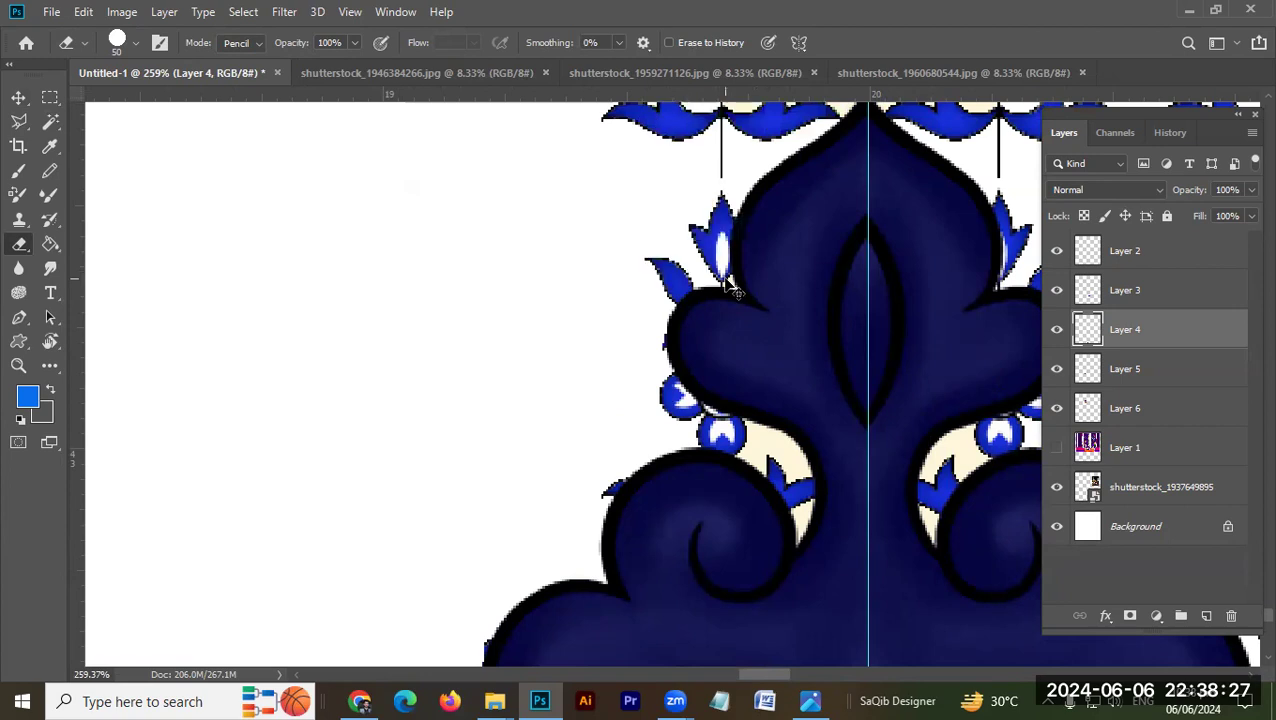
Step: Outline the stray blue flowers beside the arch with the Polygonal Lasso and delete them
{"action": "key", "text": "l"}
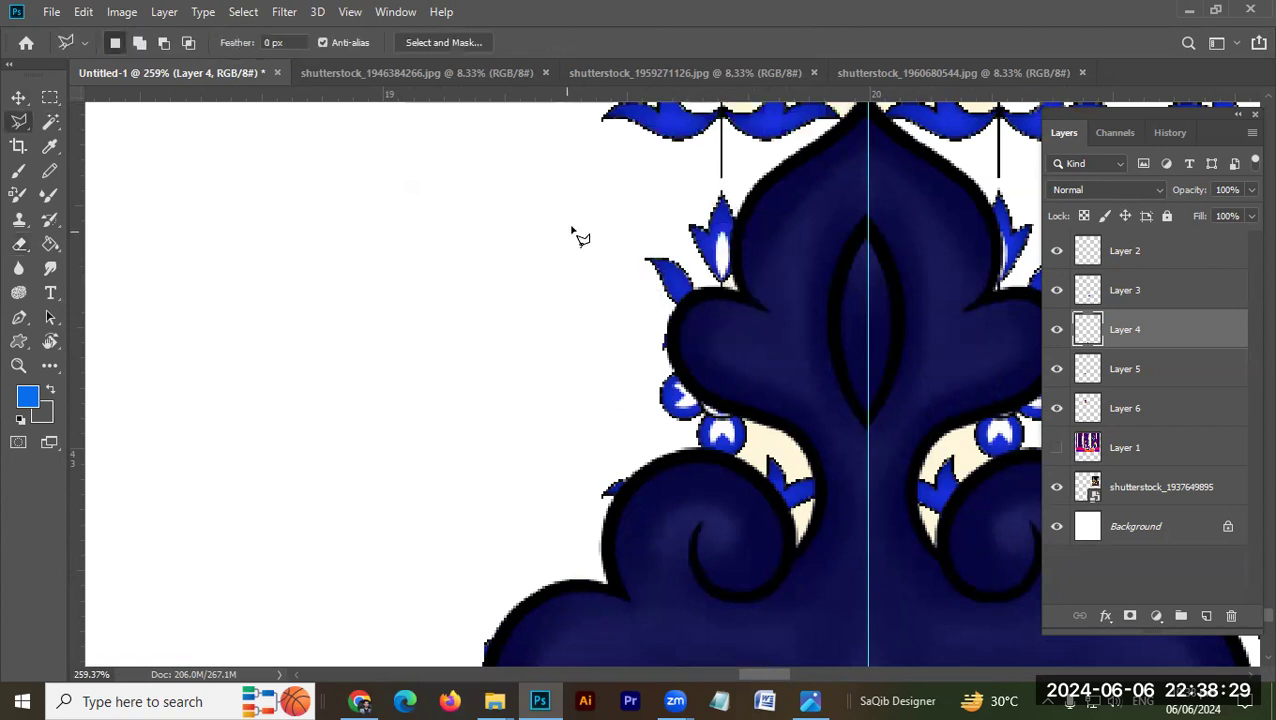
{"action": "left_click", "coordinate": [604, 241]}
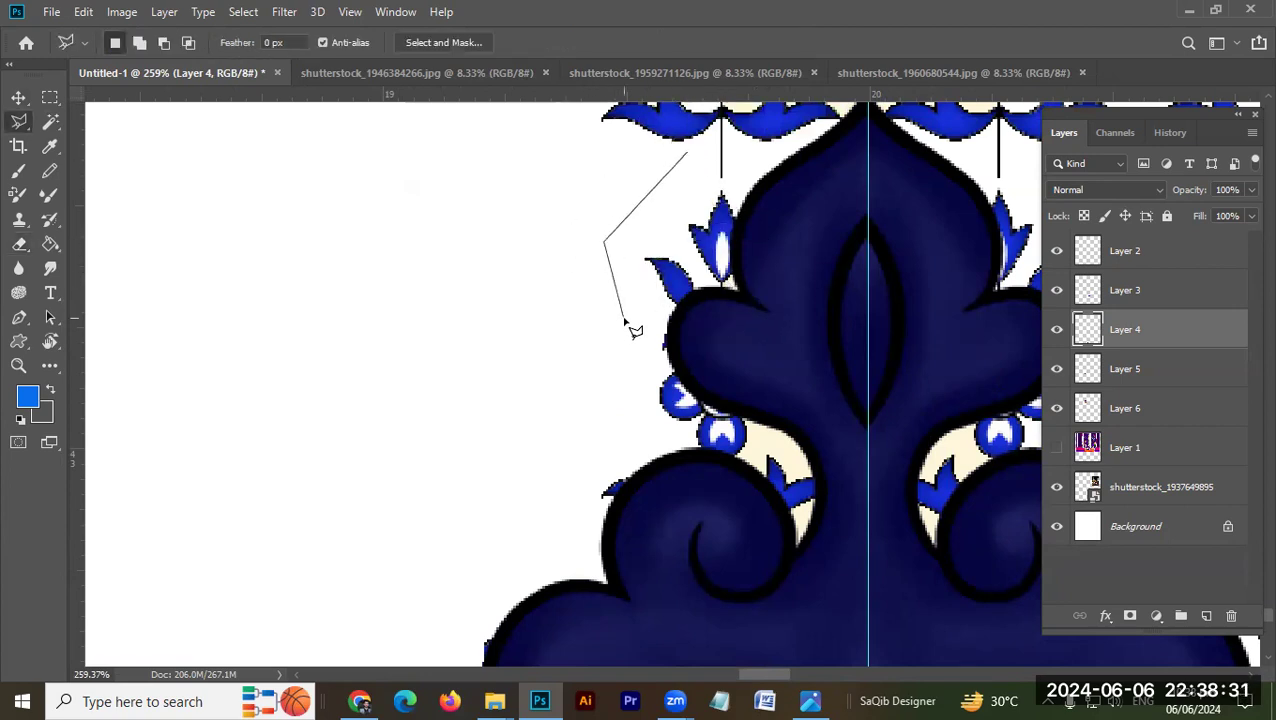
{"action": "left_click", "coordinate": [735, 282]}
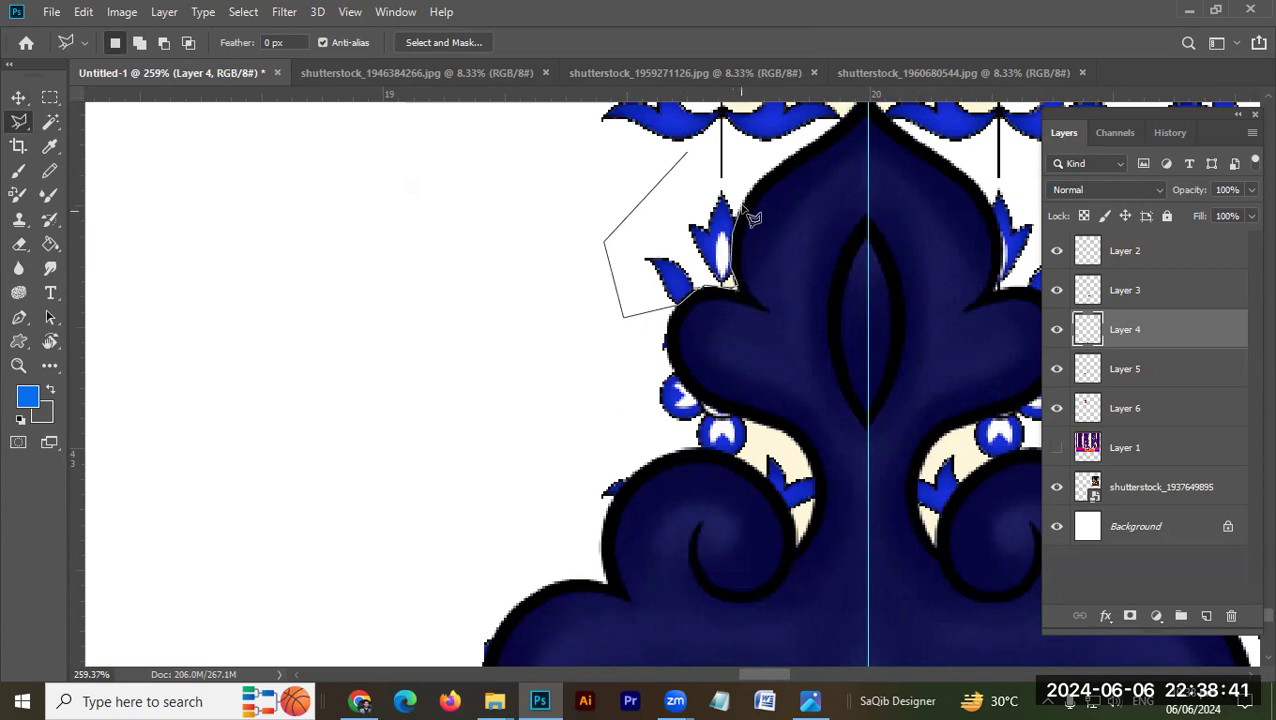
{"action": "scroll", "coordinate": [755, 218], "scroll_direction": "up", "scroll_amount": 3}
{"action": "left_click", "coordinate": [705, 291]}
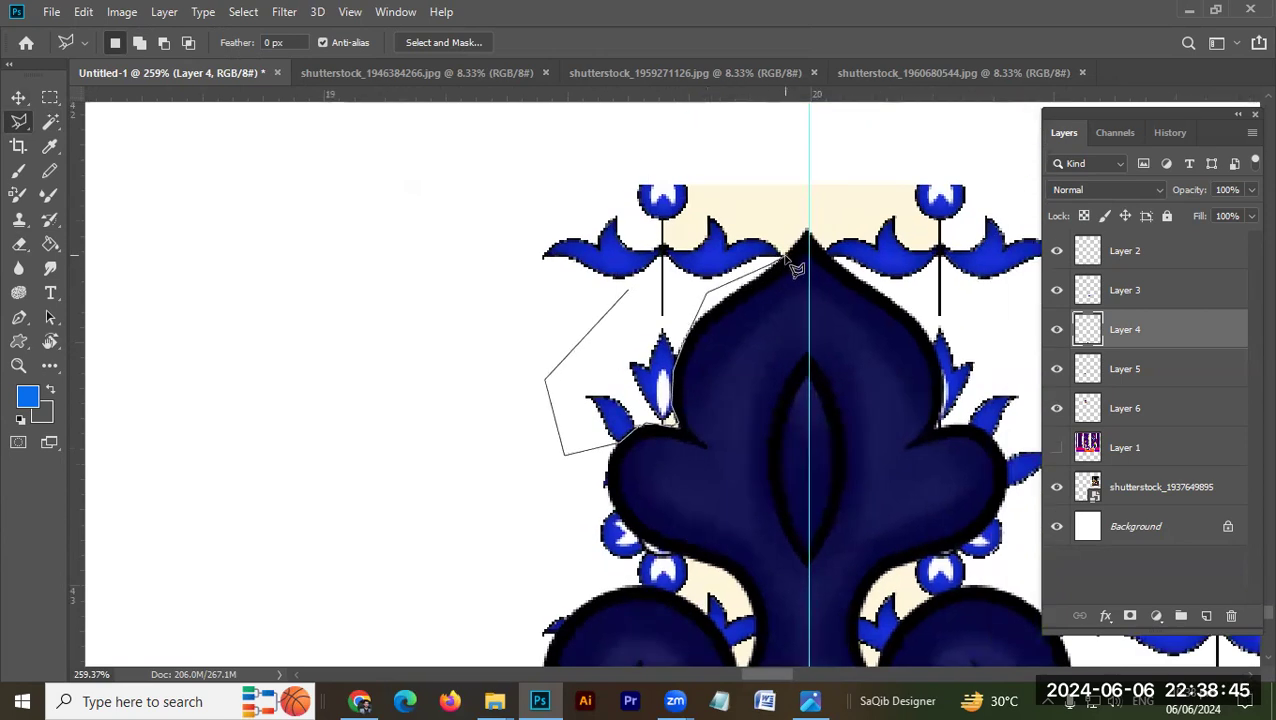
{"action": "left_click", "coordinate": [809, 236]}
{"action": "left_click", "coordinate": [641, 132]}
{"action": "left_click", "coordinate": [465, 183]}
{"action": "double_click", "coordinate": [498, 329]}
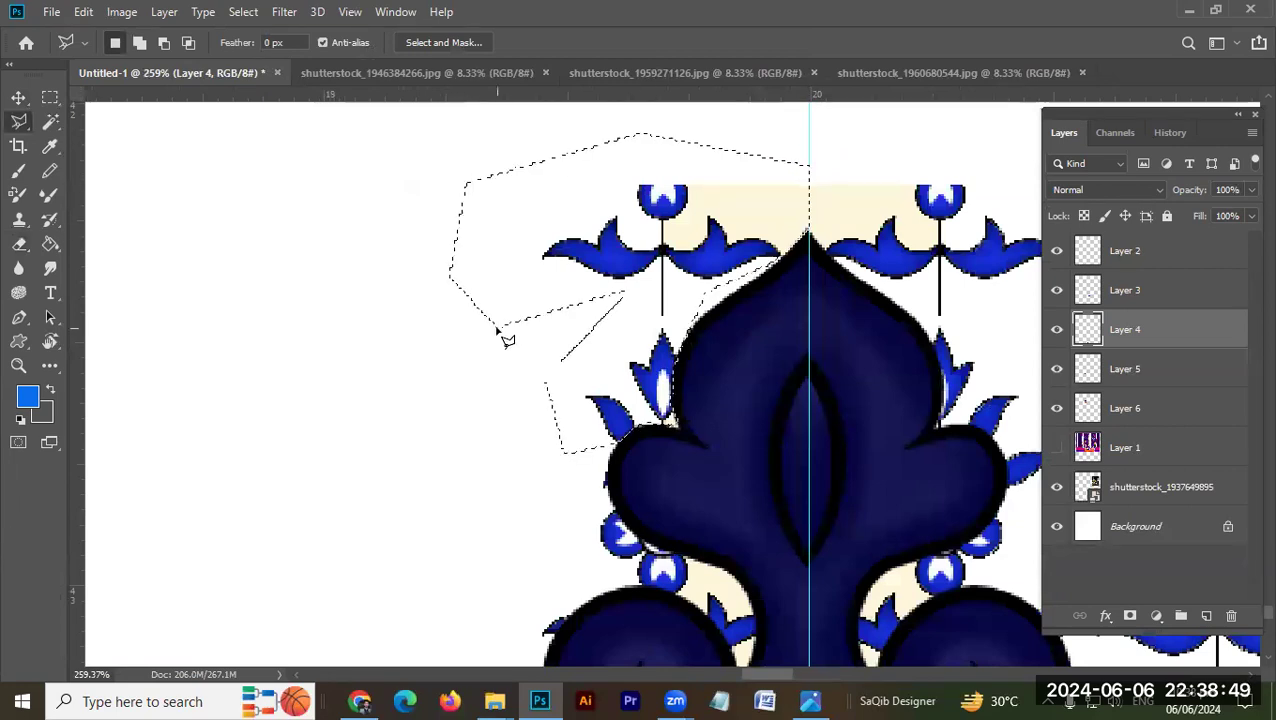
{"action": "key", "text": "Delete"}
{"action": "key", "text": "ctrl+d"}
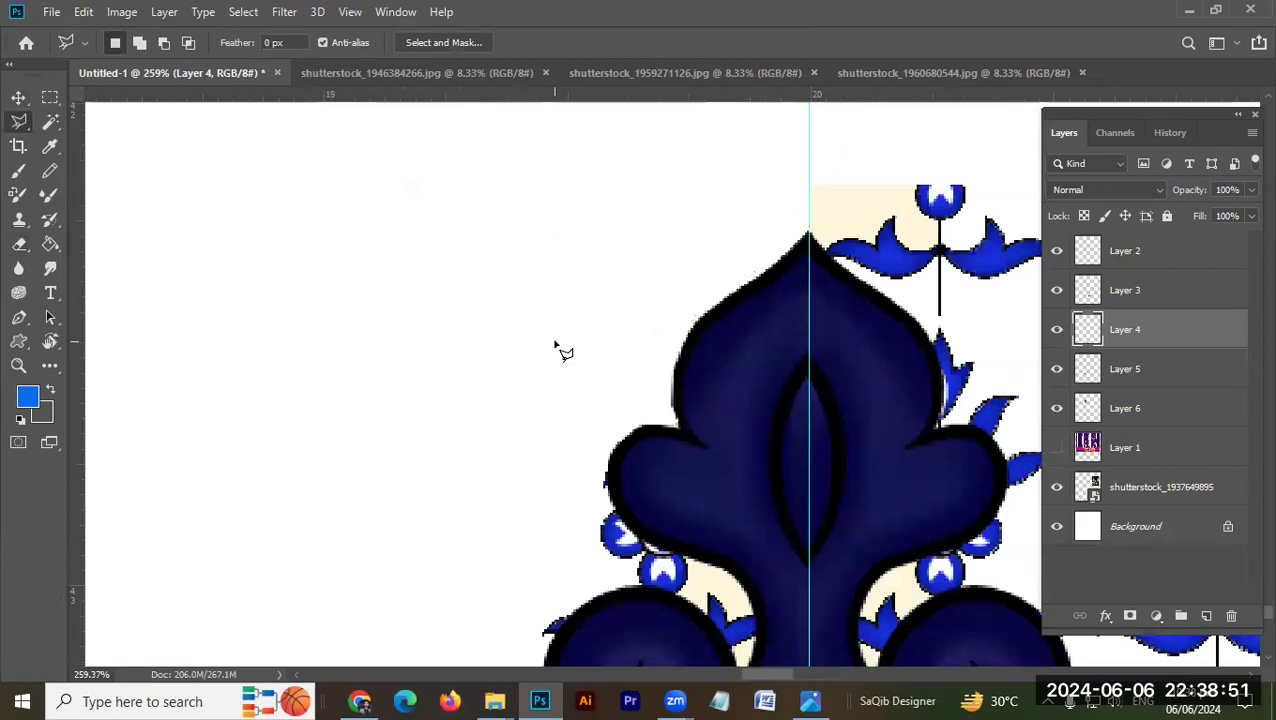
Step: Cut away everything to the right of the centre guide
{"action": "key", "text": "ctrl+minus"}
{"action": "scroll", "coordinate": [703, 490], "scroll_direction": "down", "scroll_amount": 5}
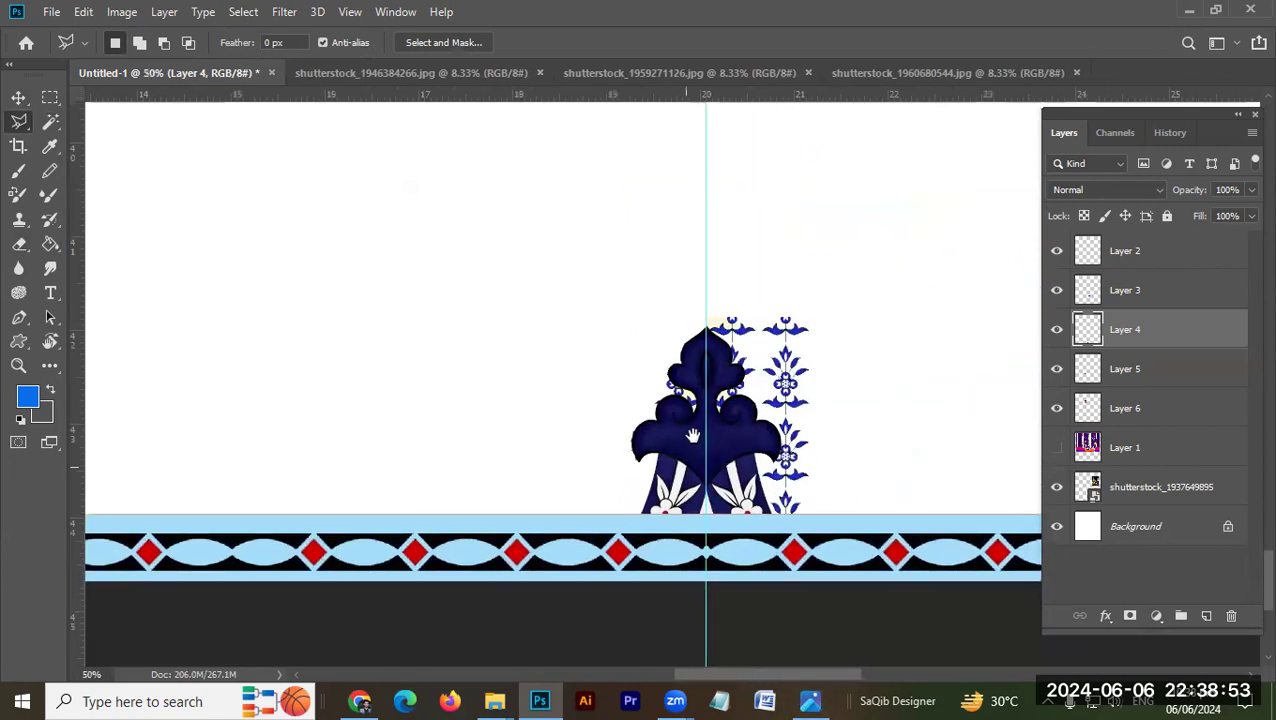
{"action": "scroll", "coordinate": [840, 421], "scroll_direction": "up", "scroll_amount": 8}
{"action": "scroll", "coordinate": [388, 326], "scroll_direction": "down", "scroll_amount": 3}
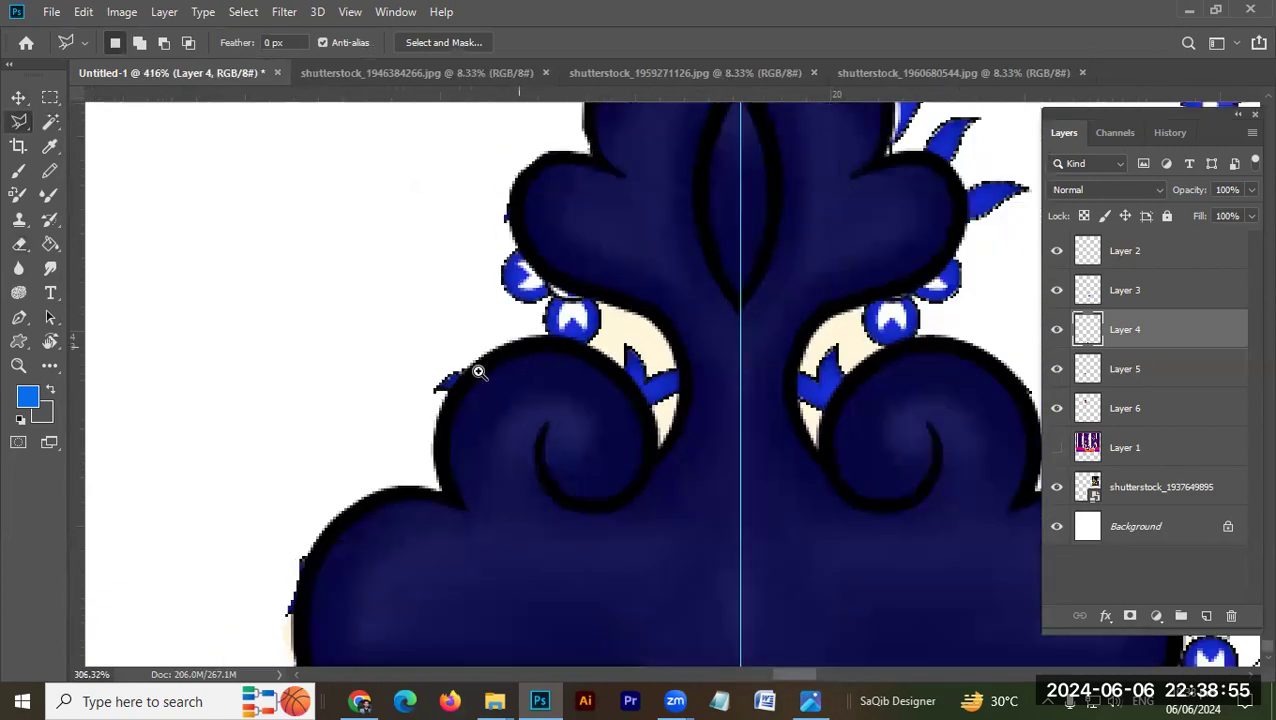
{"action": "scroll", "coordinate": [479, 370], "scroll_direction": "down", "scroll_amount": 3}
{"action": "key", "text": "m"}
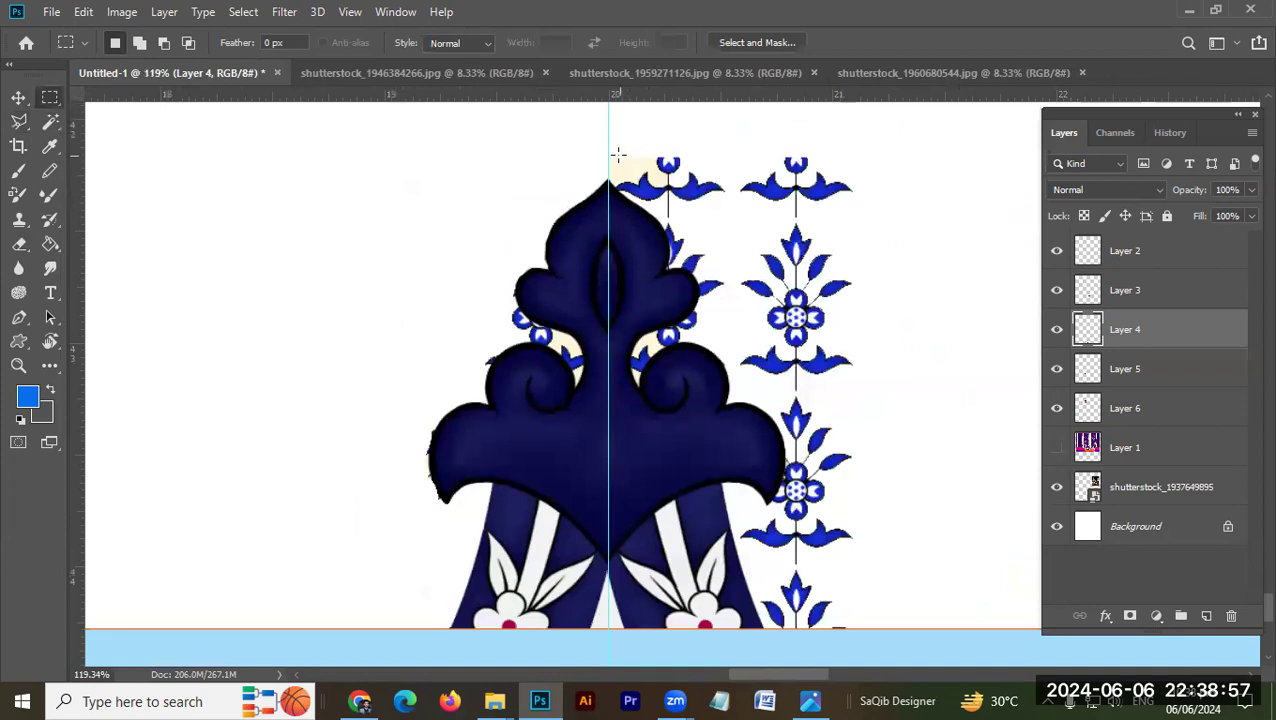
{"action": "left_click_drag", "start_coordinate": [618, 153], "coordinate": [840, 462]}
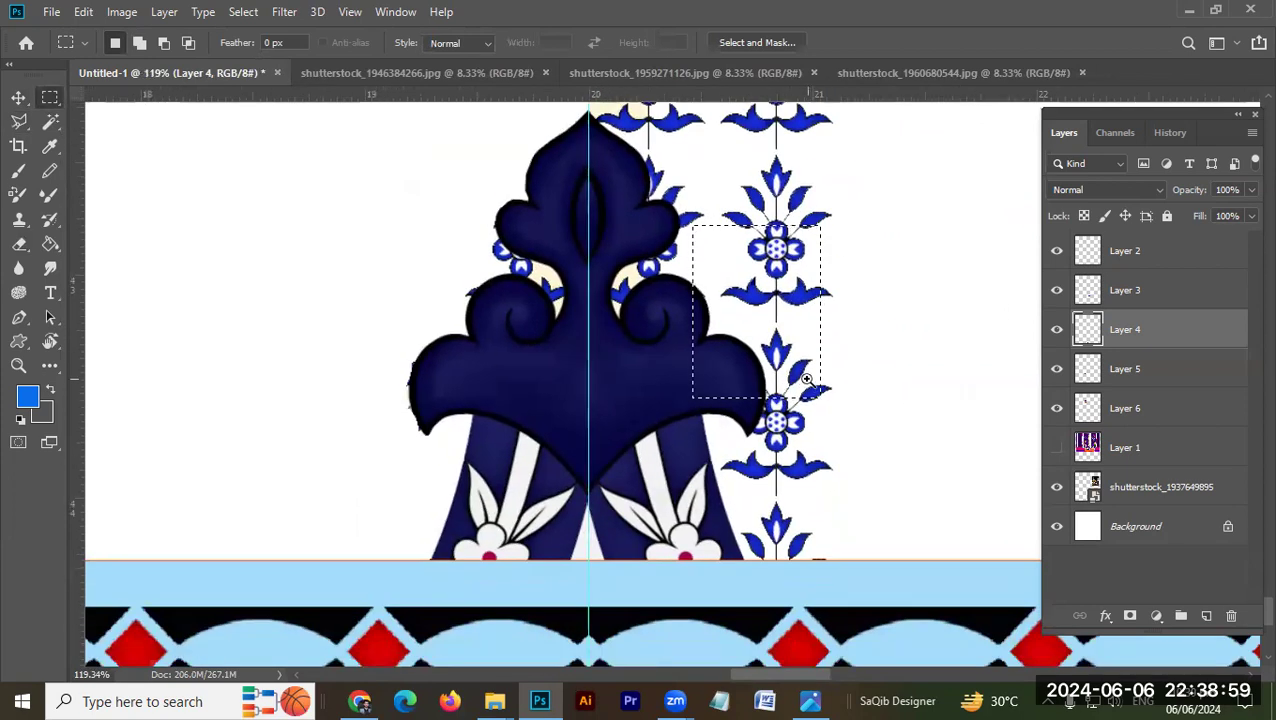
{"action": "scroll", "coordinate": [806, 378], "scroll_direction": "down", "scroll_amount": 2}
{"action": "left_click_drag", "start_coordinate": [699, 212], "coordinate": [872, 489]}
{"action": "key", "text": "ctrl+x"}
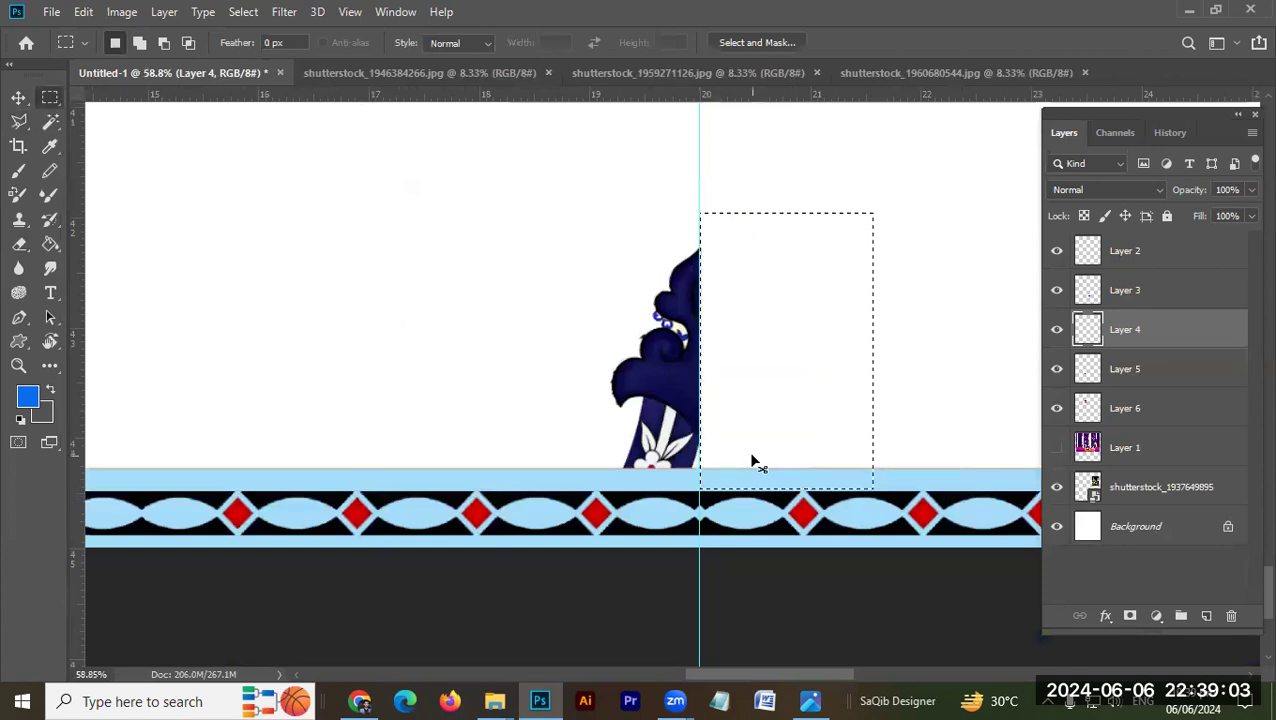
Step: Flip the duplicated left half horizontally to make the arch symmetrical, then deselect
{"action": "scroll", "coordinate": [667, 362], "scroll_direction": "up", "scroll_amount": 2}
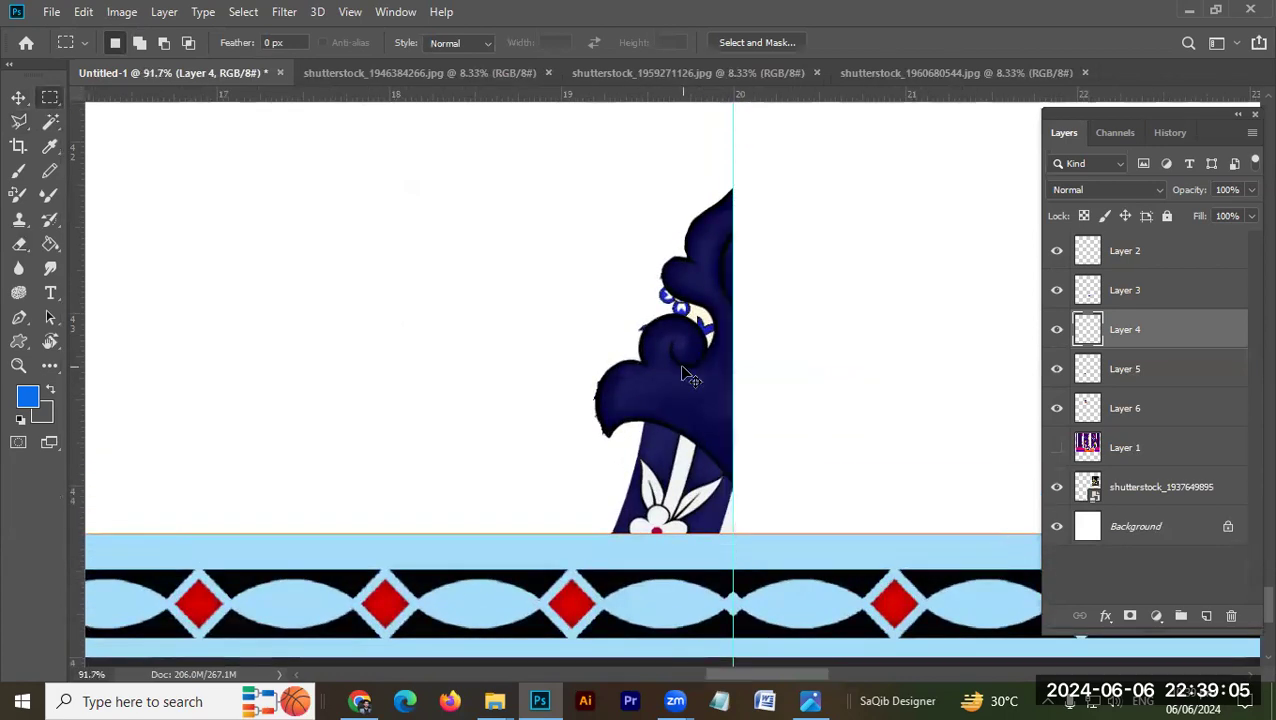
{"action": "key", "text": "alt+e"}
{"action": "key", "text": "t"}
{"action": "key", "text": "h"}
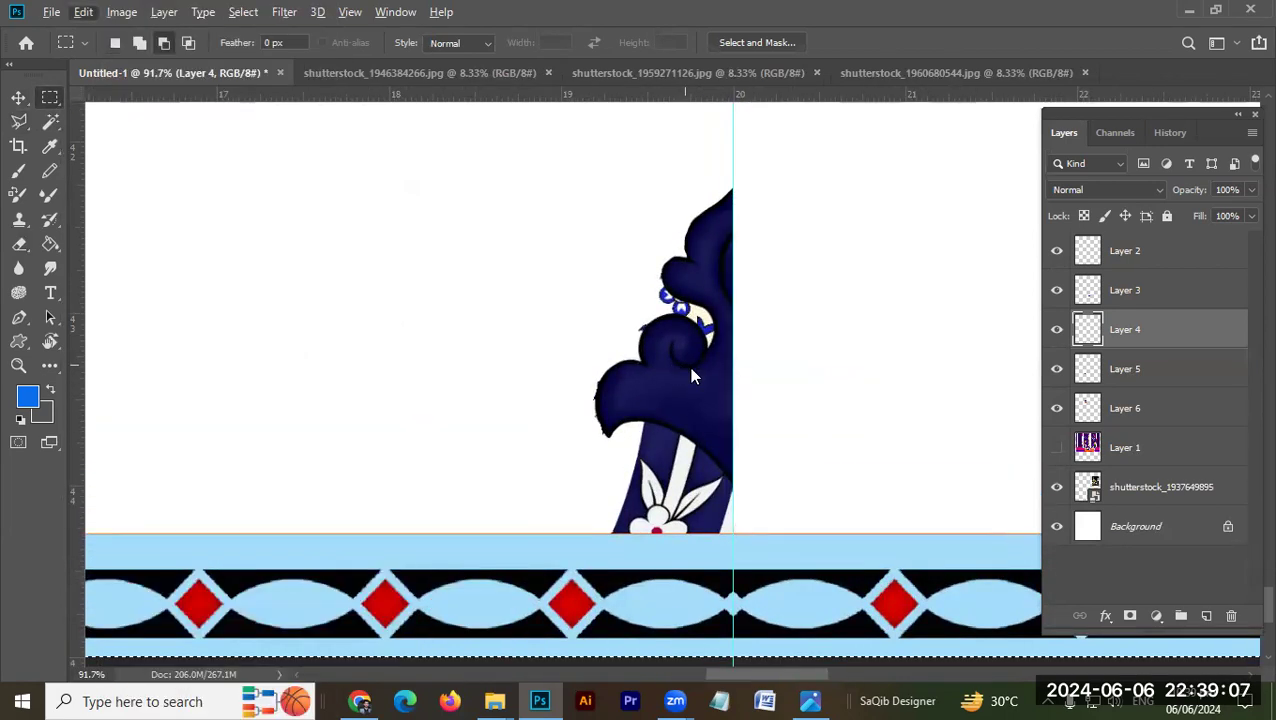
{"action": "key", "text": "v"}
{"action": "key", "text": "ctrl+d"}
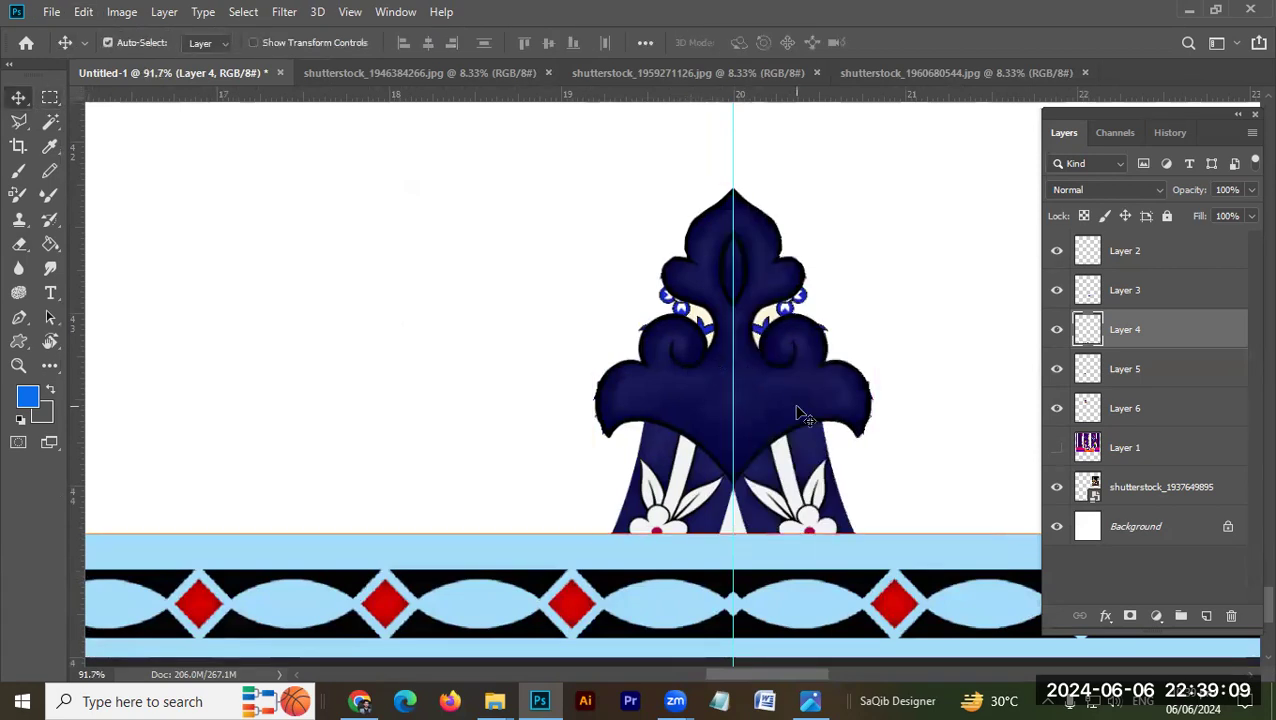
Step: Place a copy of the navy arch motif left of the original, merged into its layer
{"action": "left_click_drag", "start_coordinate": [833, 405], "coordinate": [565, 447]}
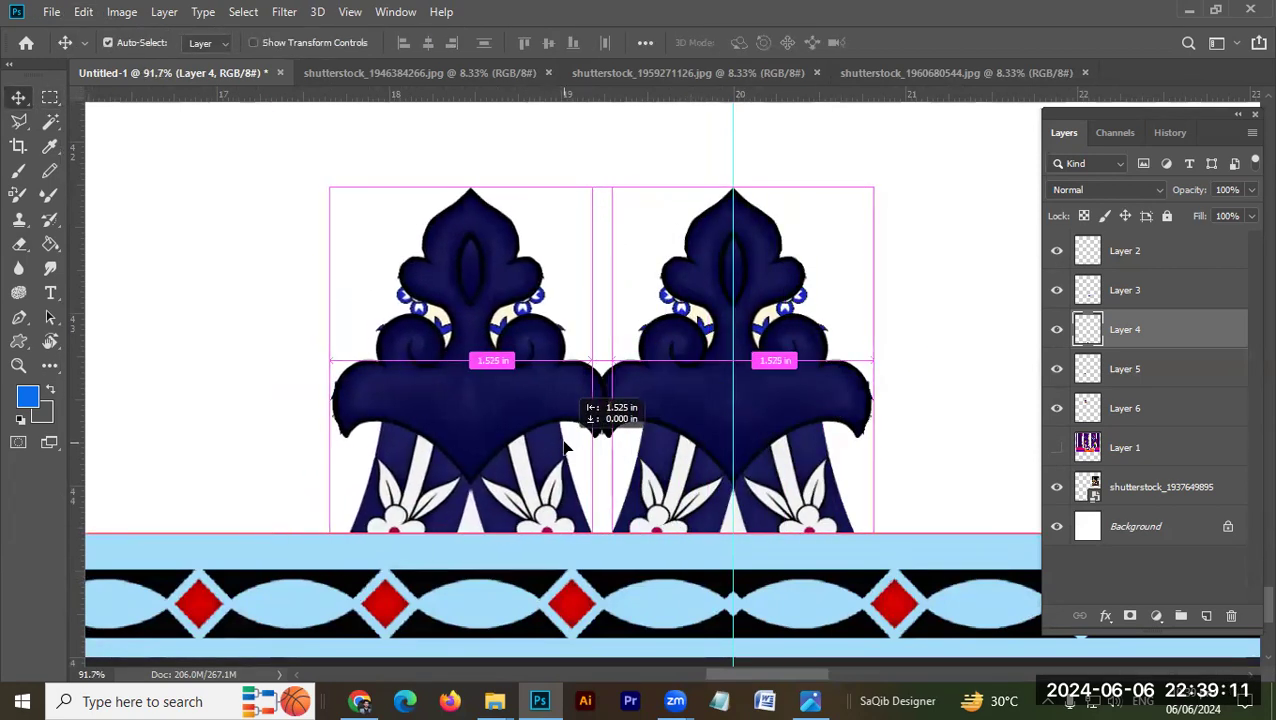
{"action": "left_click_drag", "start_coordinate": [565, 447], "coordinate": [632, 428]}
{"action": "key", "text": "ctrl+e"}
{"action": "left_click_drag", "start_coordinate": [800, 418], "coordinate": [240, 440]}
{"action": "key", "text": "ctrl+z"}
{"action": "key", "text": "ctrl+z"}
{"action": "key", "text": "ctrl+z"}
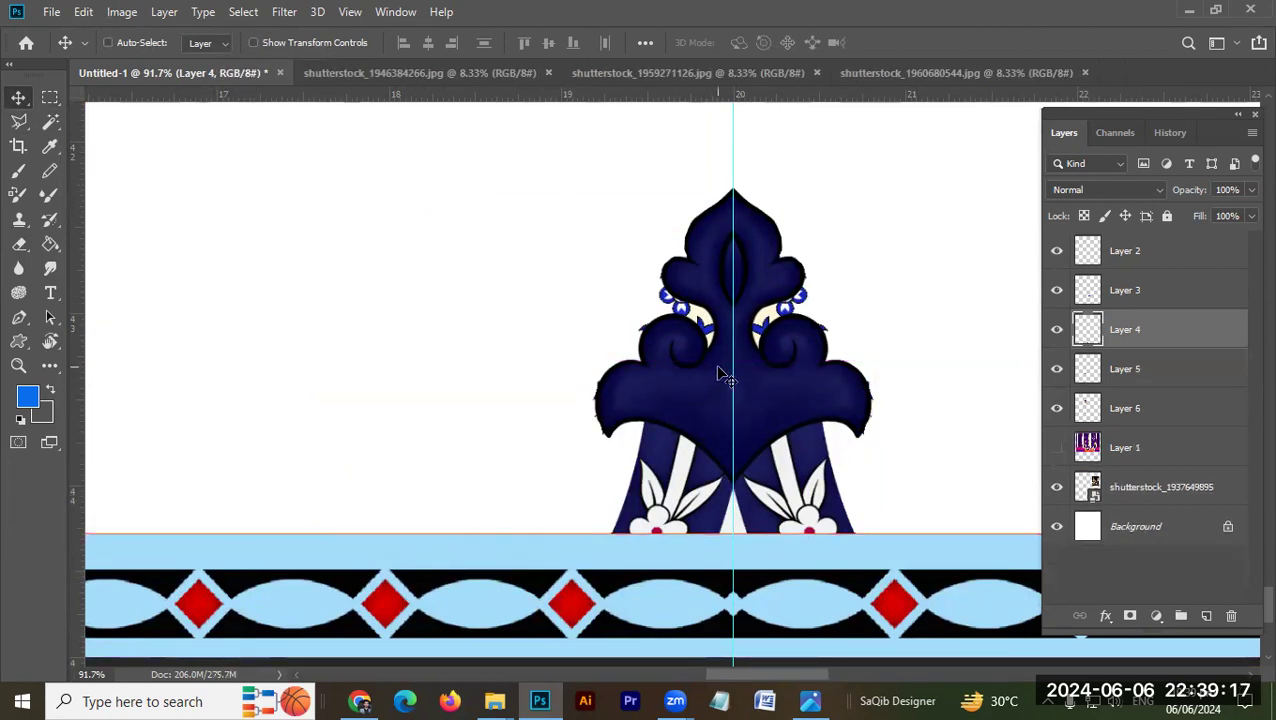
{"action": "mouse_move", "coordinate": [788, 397]}
{"action": "left_mouse_down"}
{"action": "mouse_move", "coordinate": [810, 388]}
{"action": "mouse_move", "coordinate": [755, 384]}
{"action": "left_mouse_up"}
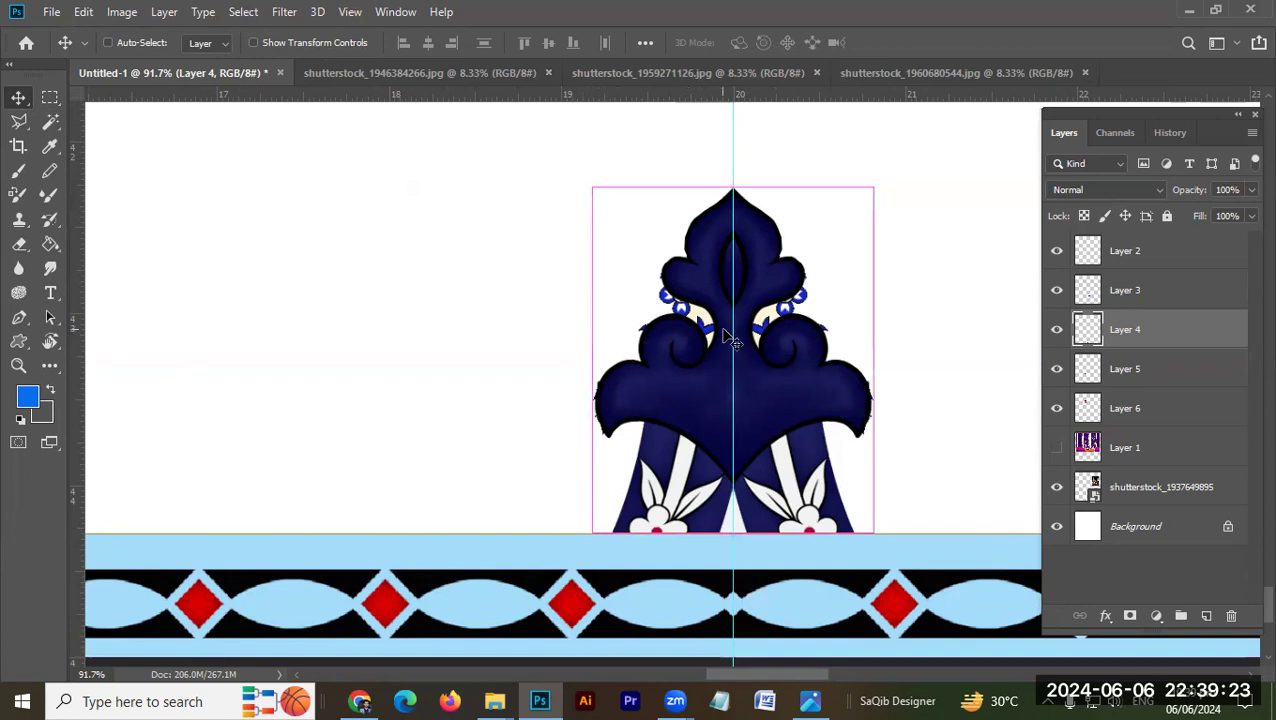
Step: Duplicate the arch motif onto a new layer and position it just left of the original
{"action": "scroll", "coordinate": [728, 338], "scroll_direction": "down", "scroll_amount": 2}
{"action": "key", "text": "ctrl+j"}
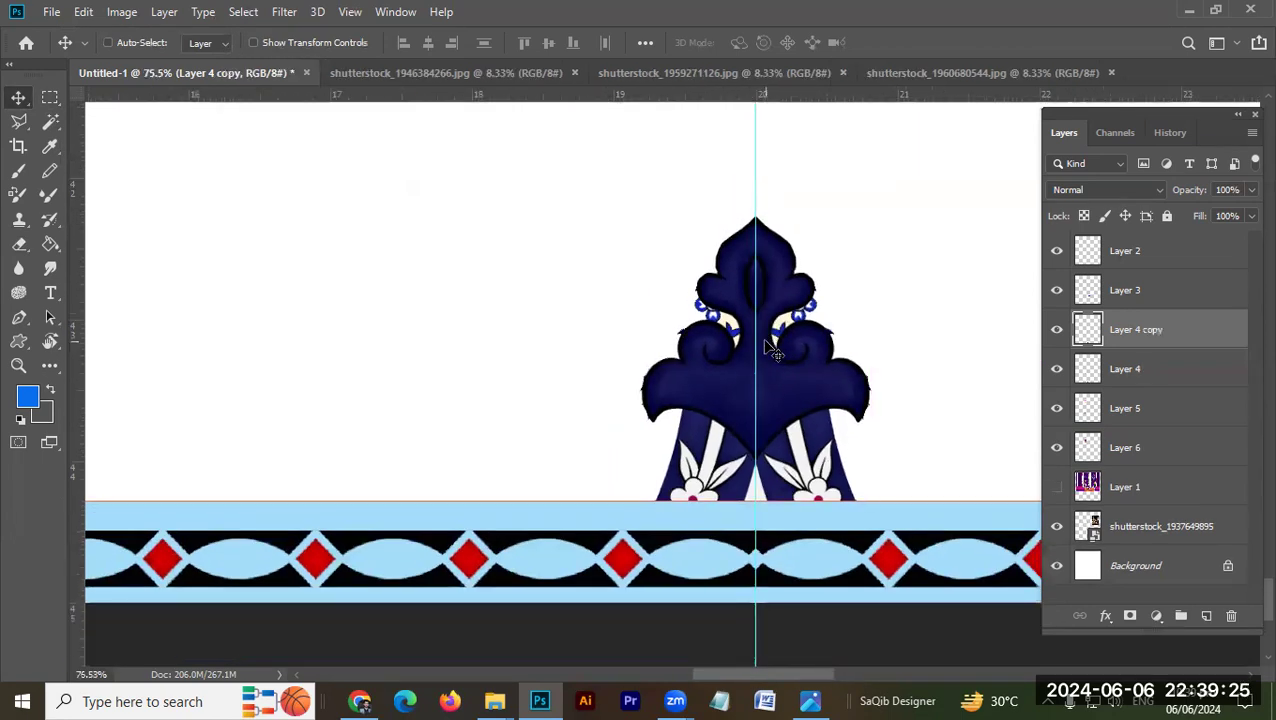
{"action": "key", "text": "ctrl+t"}
{"action": "left_click_drag", "start_coordinate": [842, 315], "coordinate": [659, 318]}
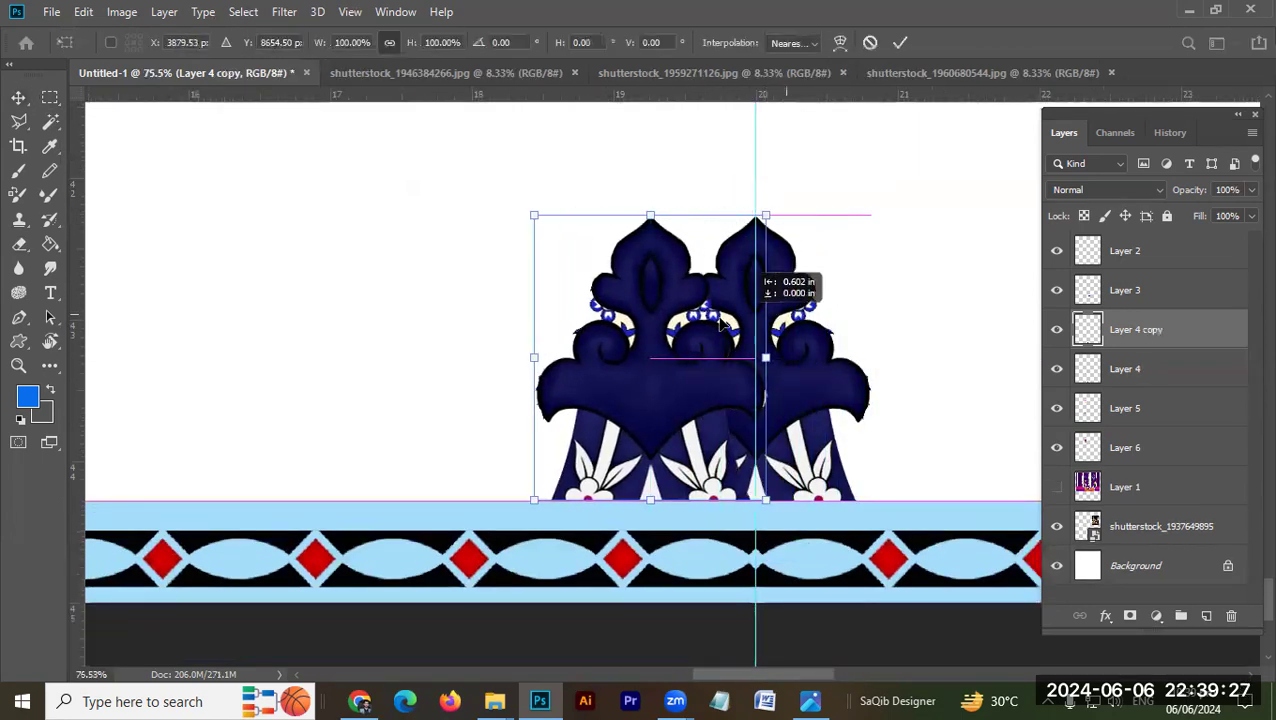
{"action": "key", "text": "Return"}
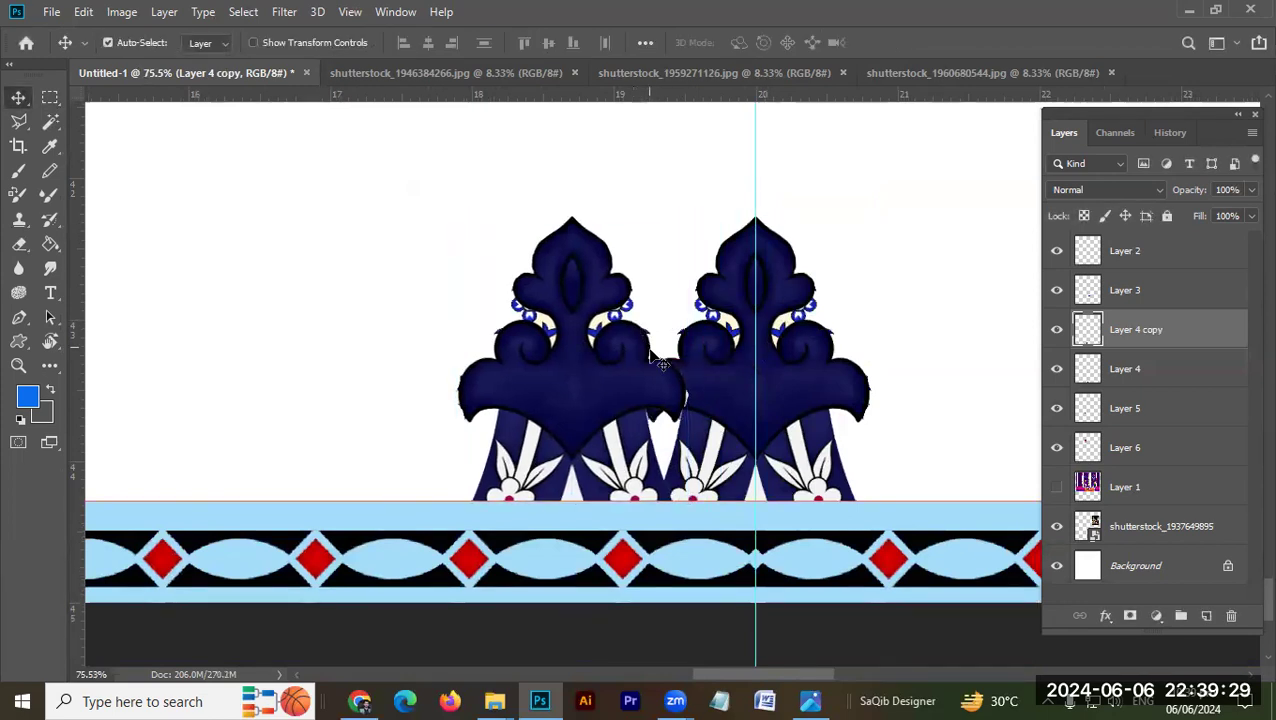
{"action": "left_click_drag", "start_coordinate": [655, 393], "coordinate": [778, 361]}
{"action": "key", "text": "ctrl+t"}
{"action": "left_click_drag", "start_coordinate": [840, 388], "coordinate": [624, 418]}
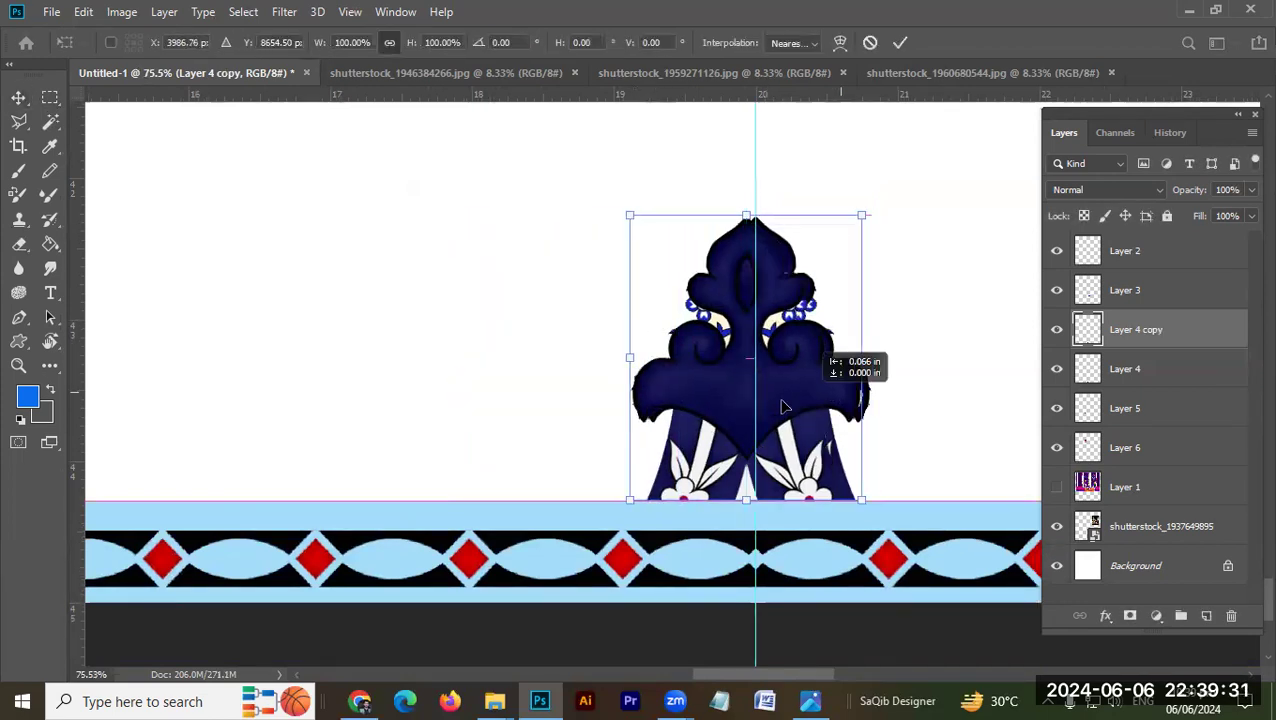
{"action": "key", "text": "Return"}
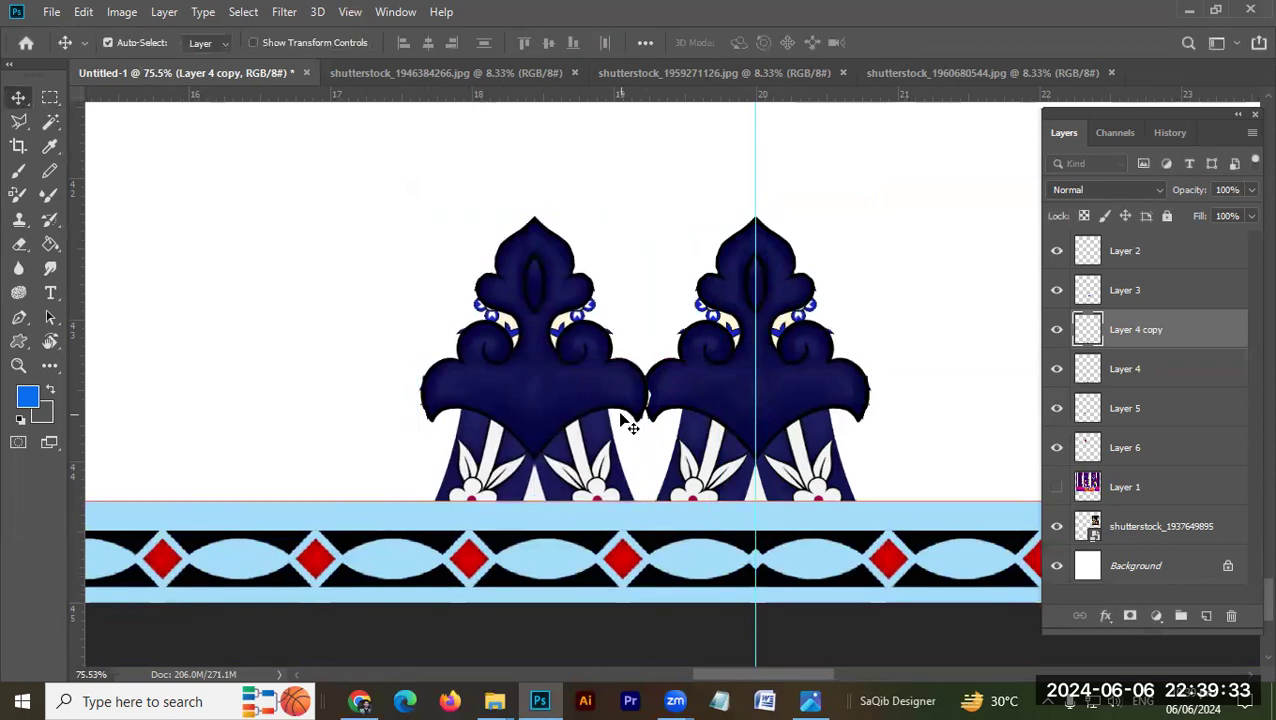
Step: Repeat the motif copy three more times at the same spacing along the diamond border
{"action": "scroll", "coordinate": [665, 400], "scroll_direction": "down", "scroll_amount": 2}
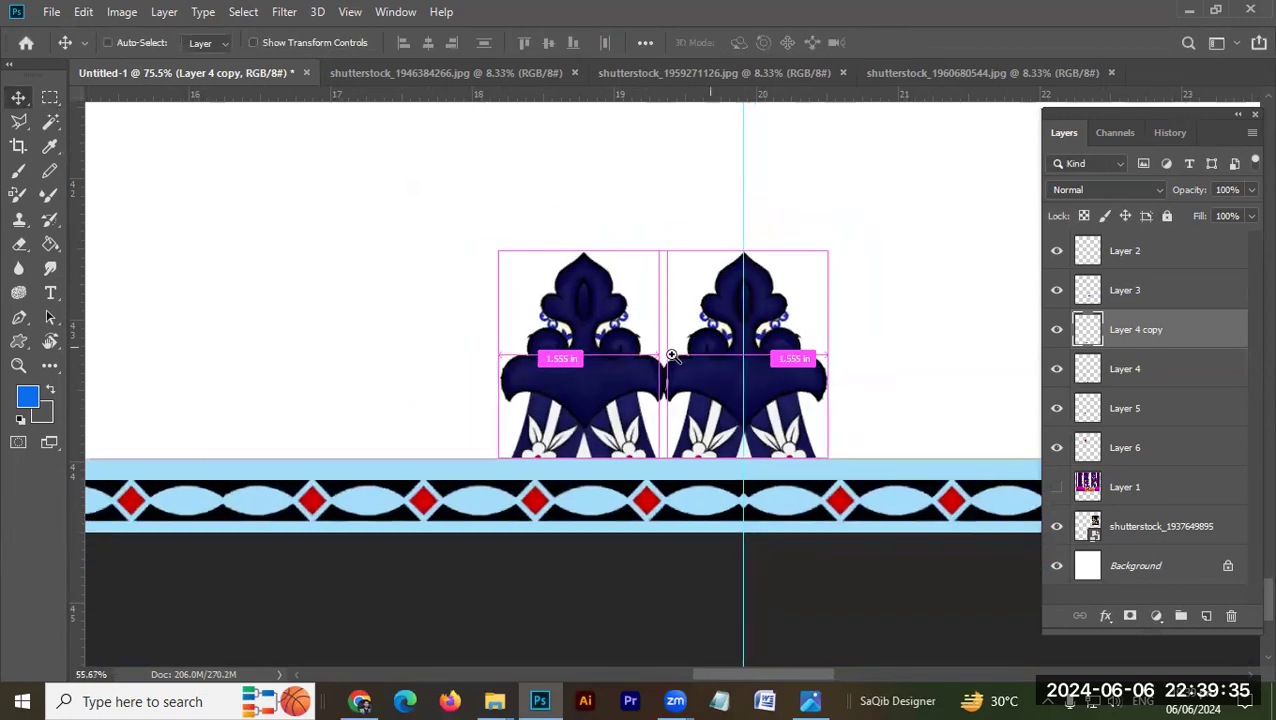
{"action": "scroll", "coordinate": [700, 395], "scroll_direction": "down", "scroll_amount": 2}
{"action": "scroll", "coordinate": [737, 385], "scroll_direction": "down", "scroll_amount": 1}
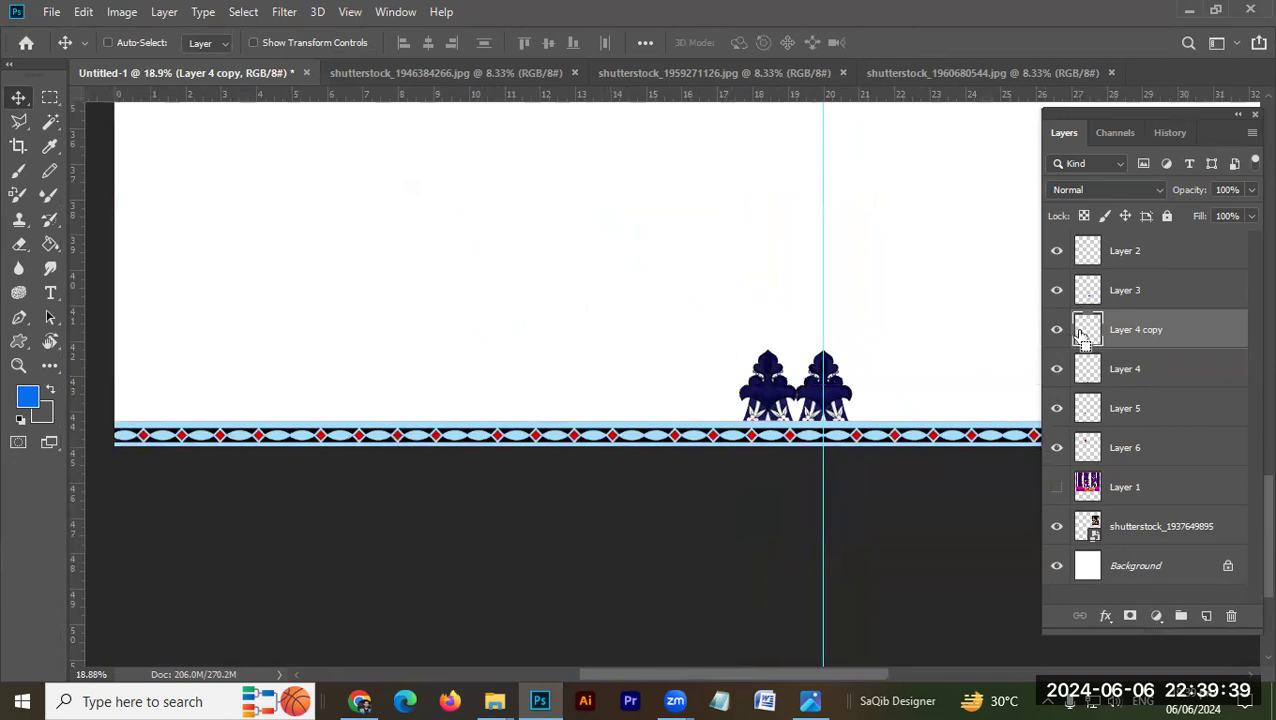
{"action": "left_click_drag", "start_coordinate": [768, 372], "coordinate": [778, 362]}
{"action": "key", "text": "ctrl+alt+shift+t"}
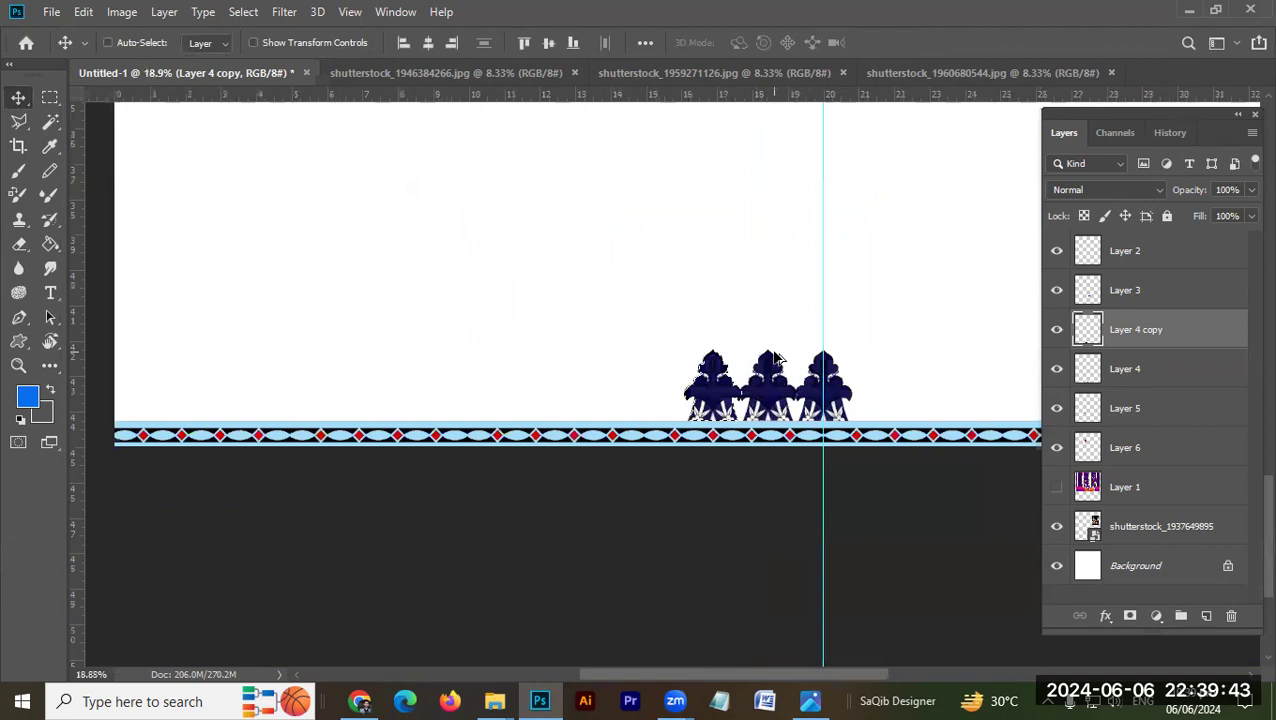
{"action": "key", "text": "ctrl+alt+shift+t"}
{"action": "key", "text": "ctrl+alt+shift+t"}
{"action": "key", "text": "ctrl+alt+shift+t"}
{"action": "key", "text": "ctrl+alt+shift+t"}
{"action": "key", "text": "ctrl+alt+shift+t"}
{"action": "key", "text": "ctrl+alt+shift+t"}
{"action": "key", "text": "ctrl+alt+shift+t"}
{"action": "key", "text": "ctrl+alt+shift+t"}
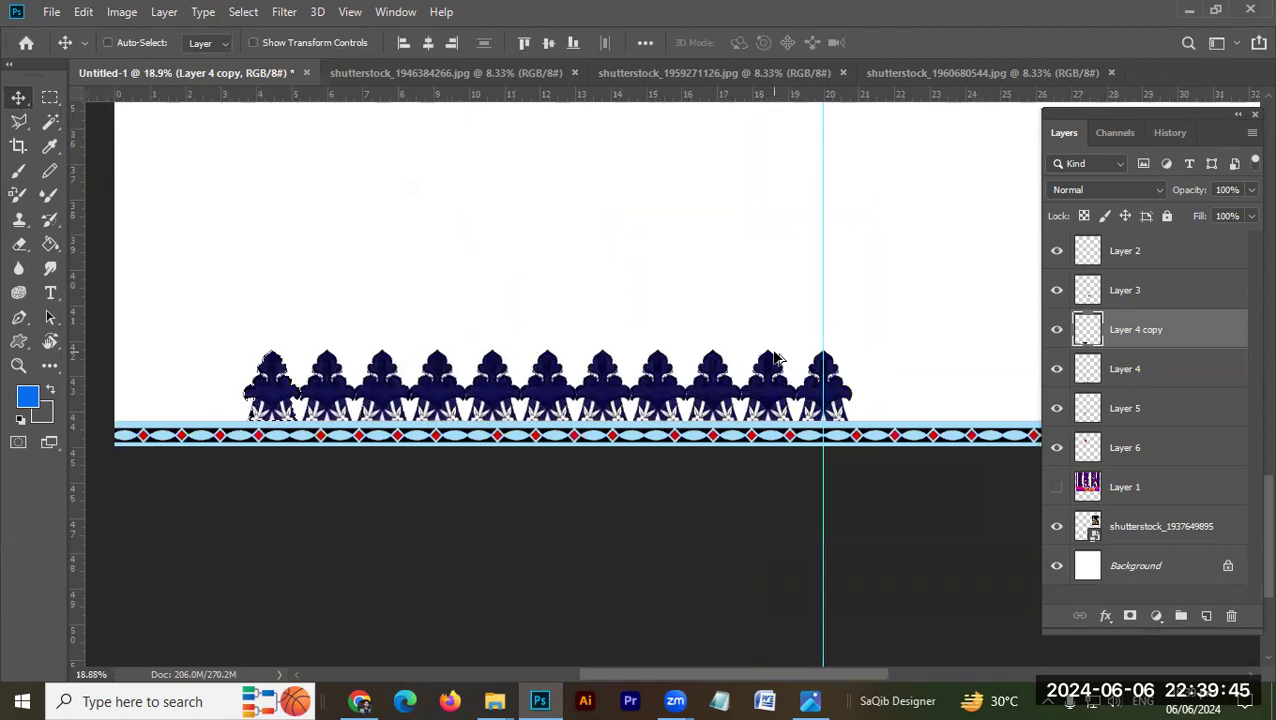
{"action": "key", "text": "ctrl+alt+shift+t"}
{"action": "key", "text": "ctrl+alt+shift+t"}
{"action": "key", "text": "ctrl+alt+shift+t"}
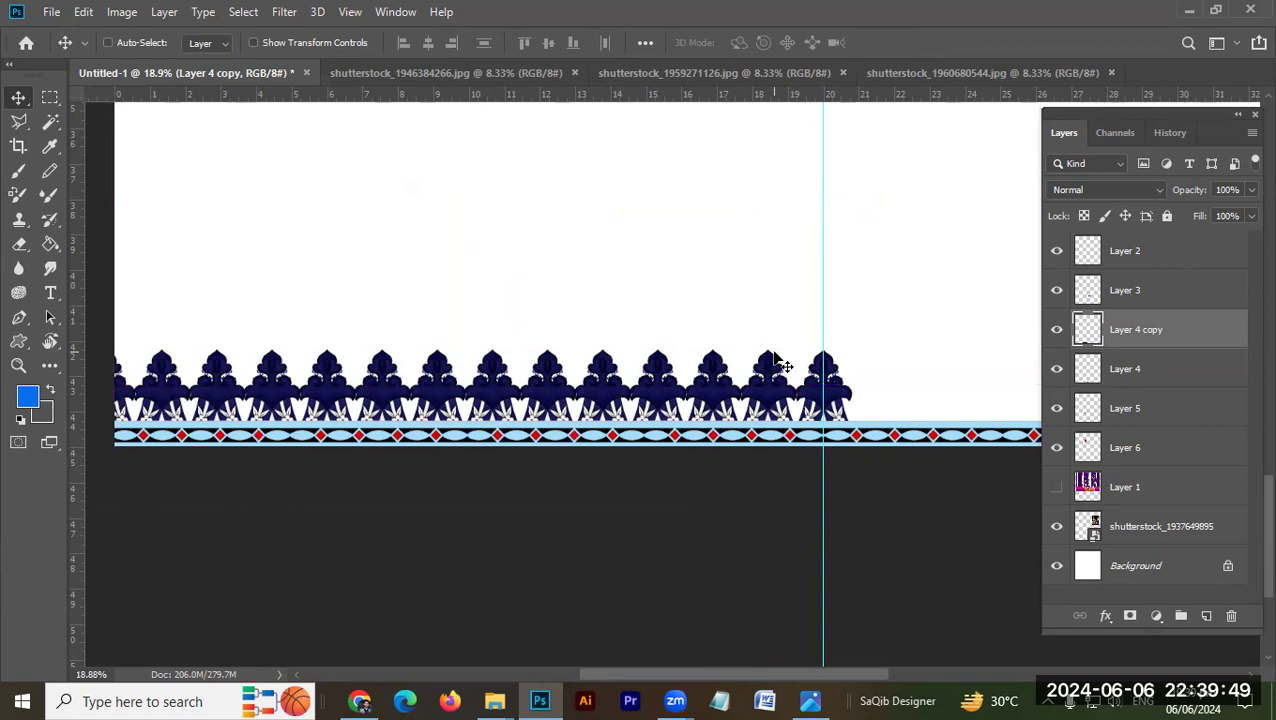
Step: Check the row of copies by toggling its visibility, then merge them down into Layer 4
{"action": "left_click", "coordinate": [1057, 329]}
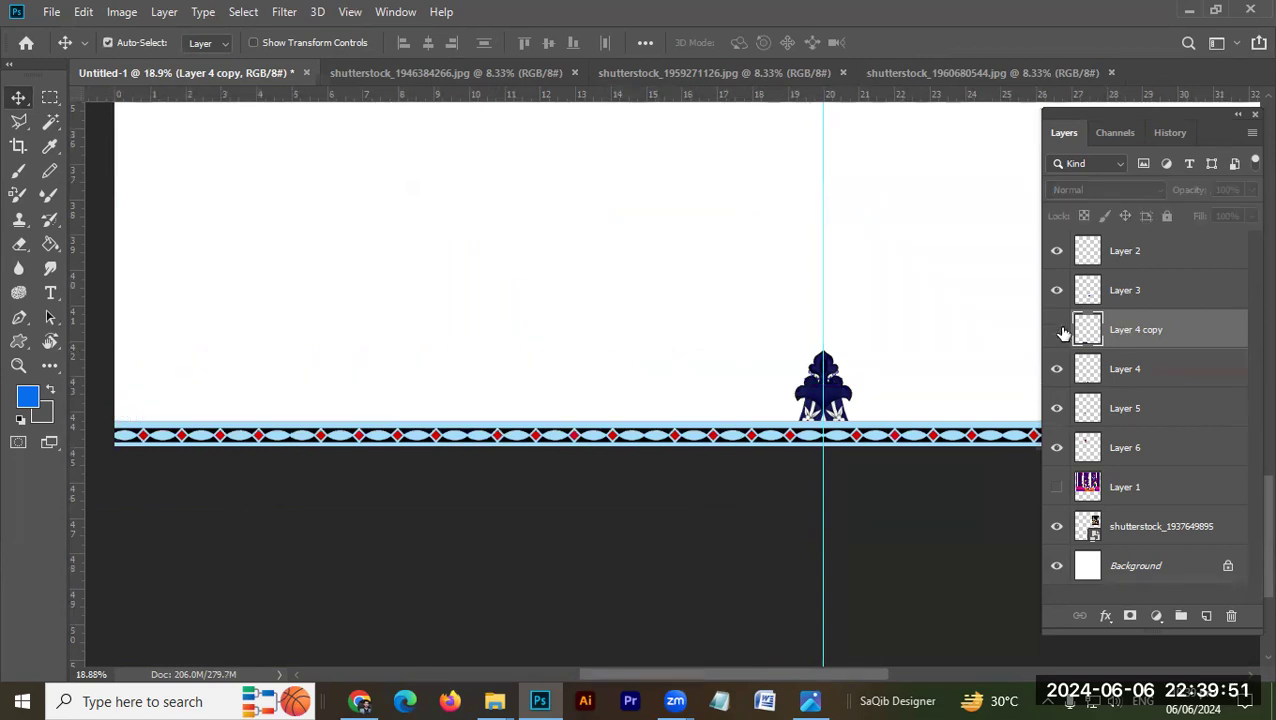
{"action": "left_click", "coordinate": [1057, 329]}
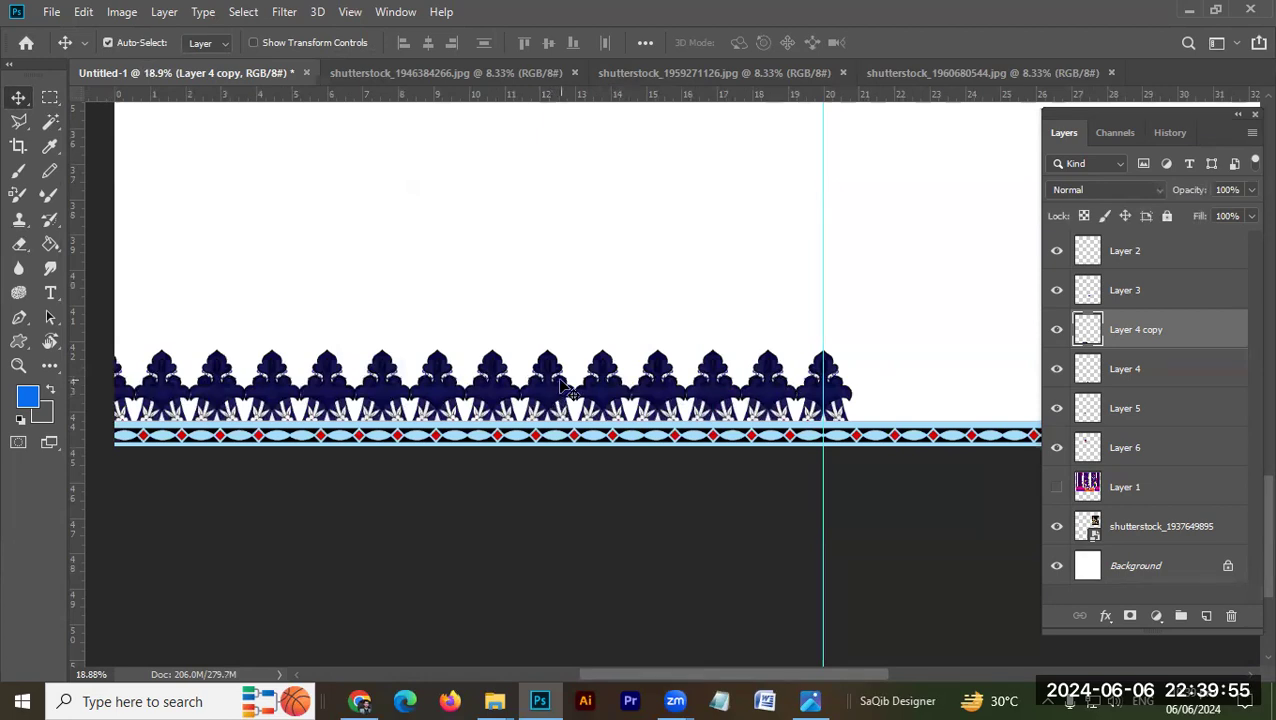
{"action": "left_click", "coordinate": [1057, 331]}
{"action": "key", "text": "ctrl+e"}
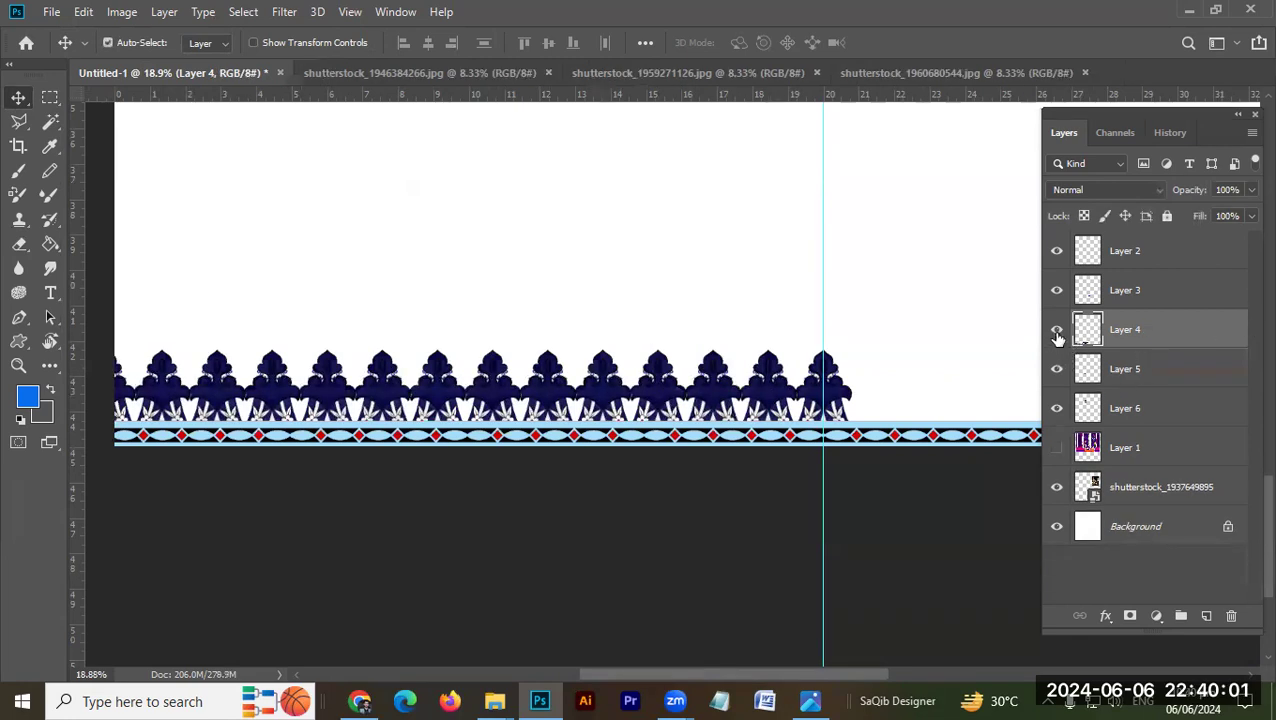